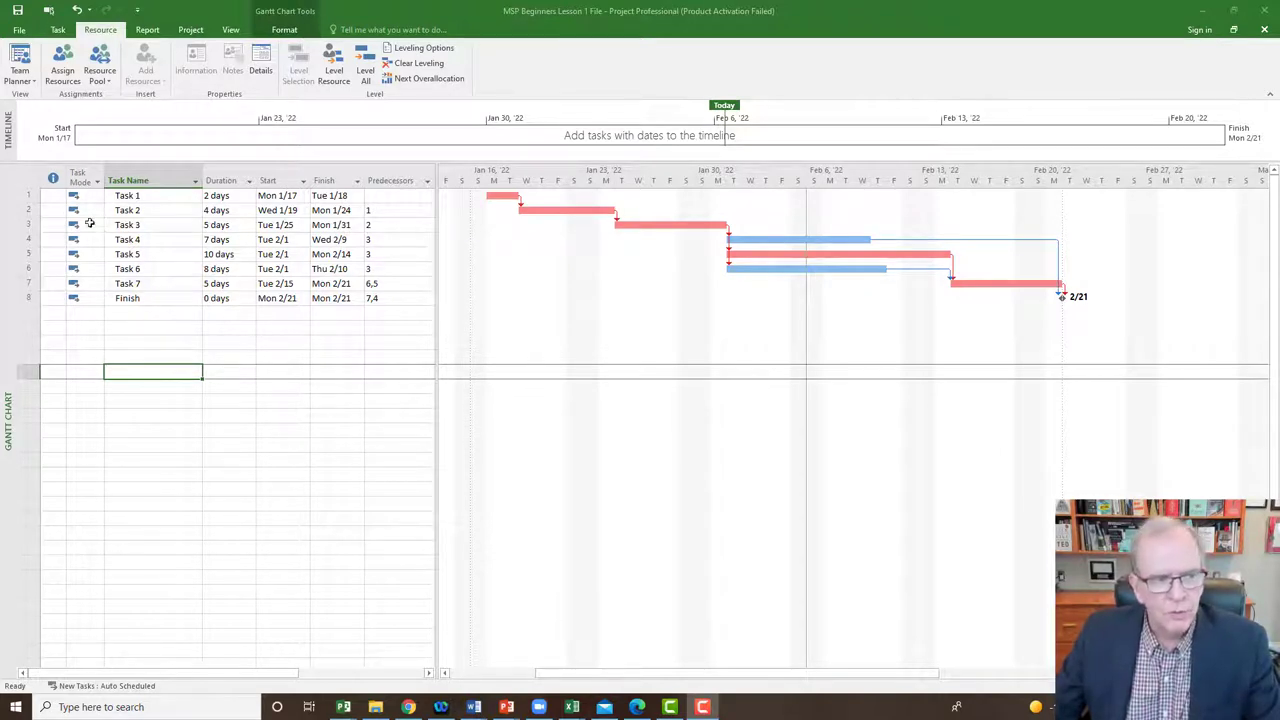
- Insert a new task above Task 1 and name it Summary Task
left_click(20, 196)
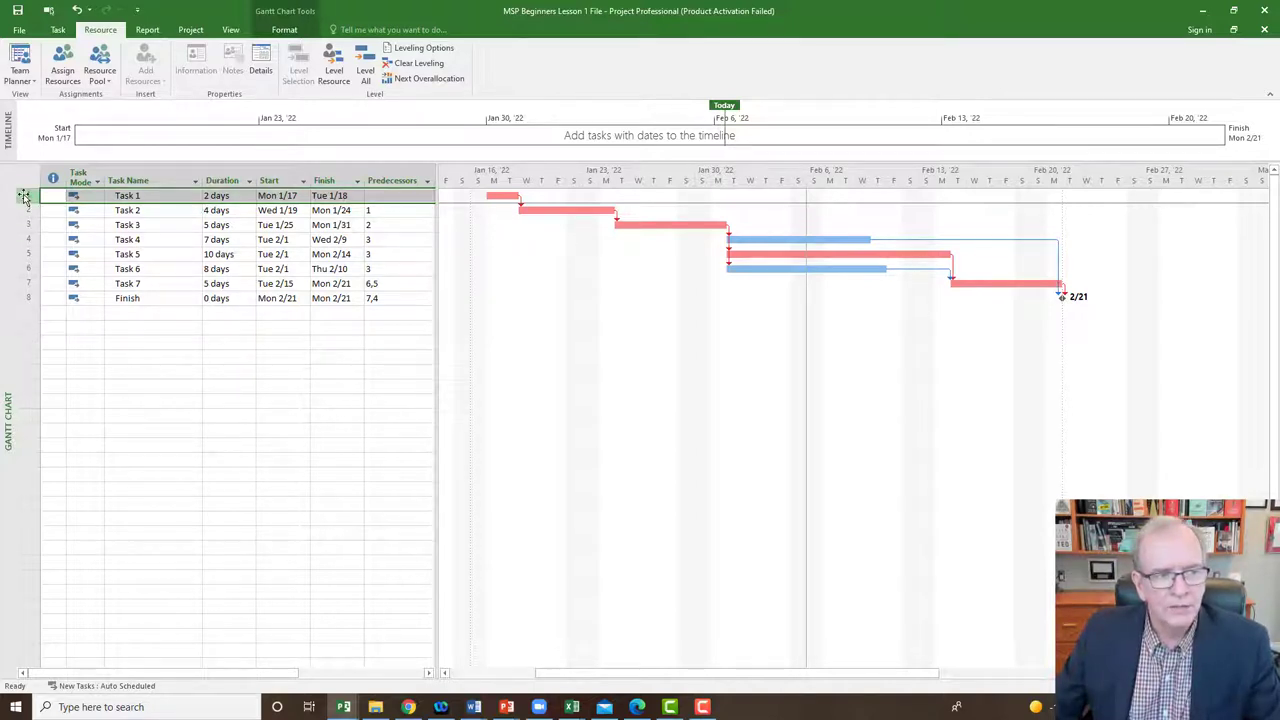
right_click(24, 197)
left_click(65, 288)
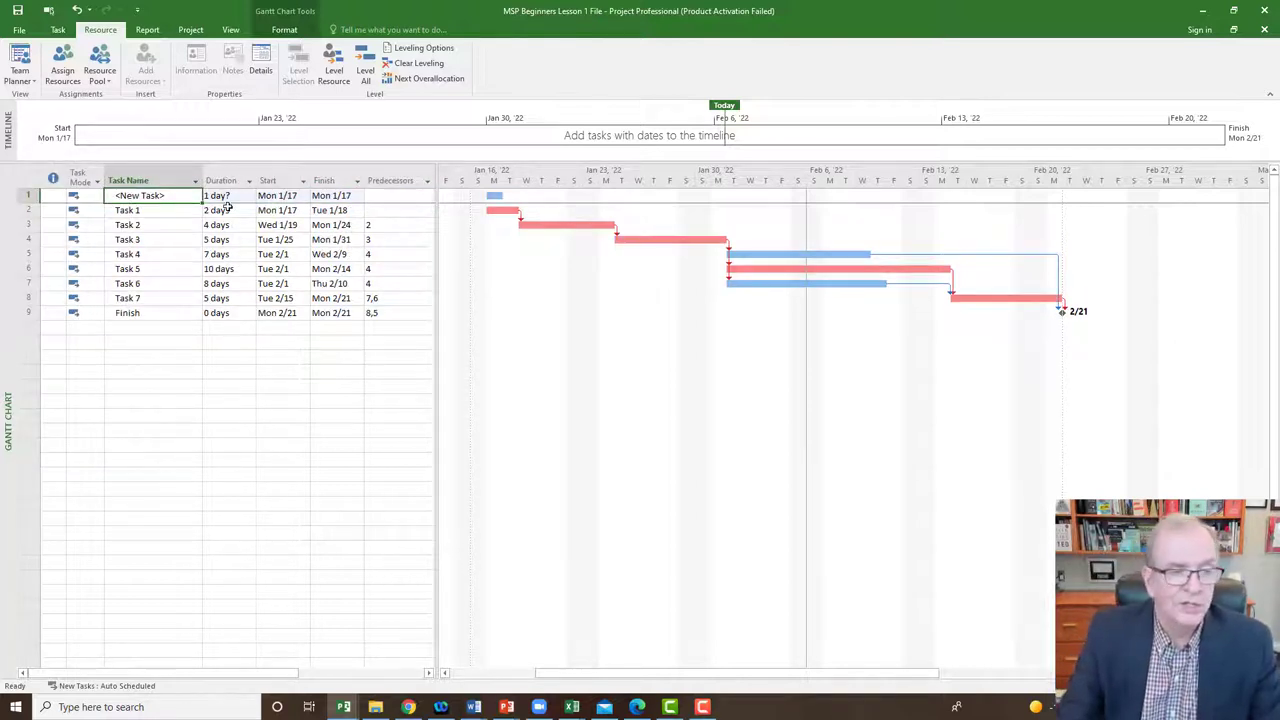
type("Summary")
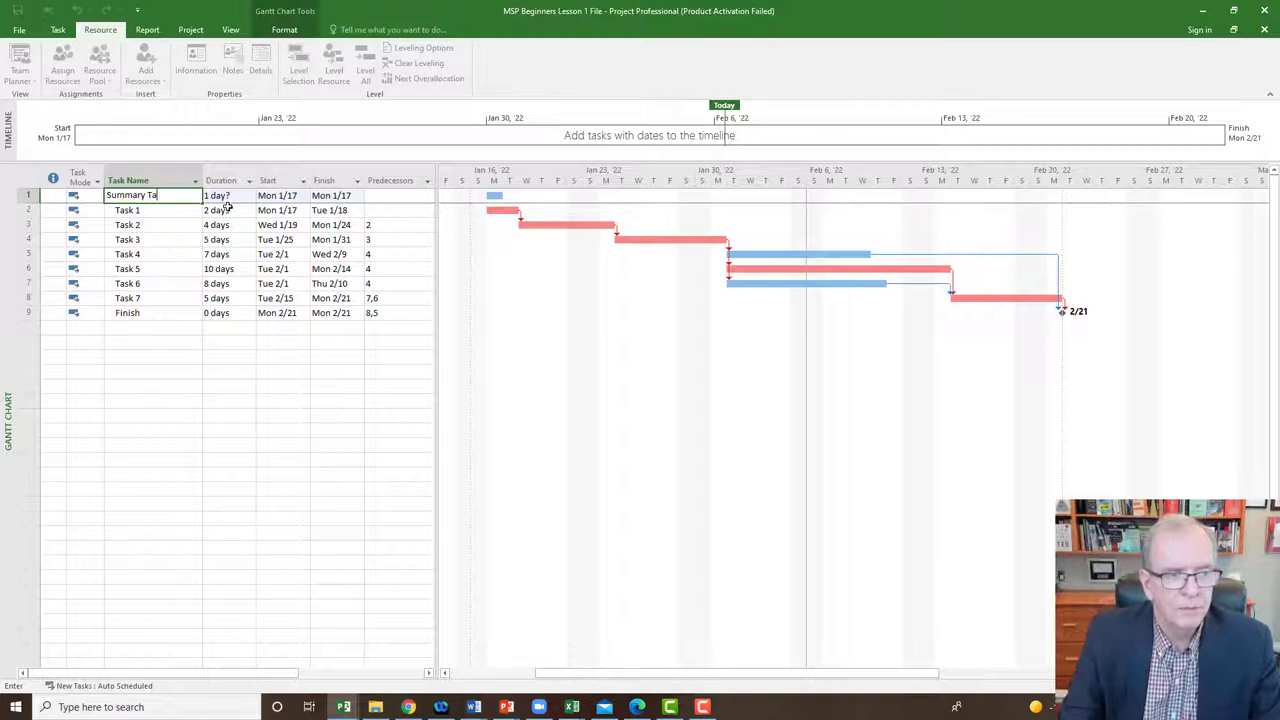
key("Return")
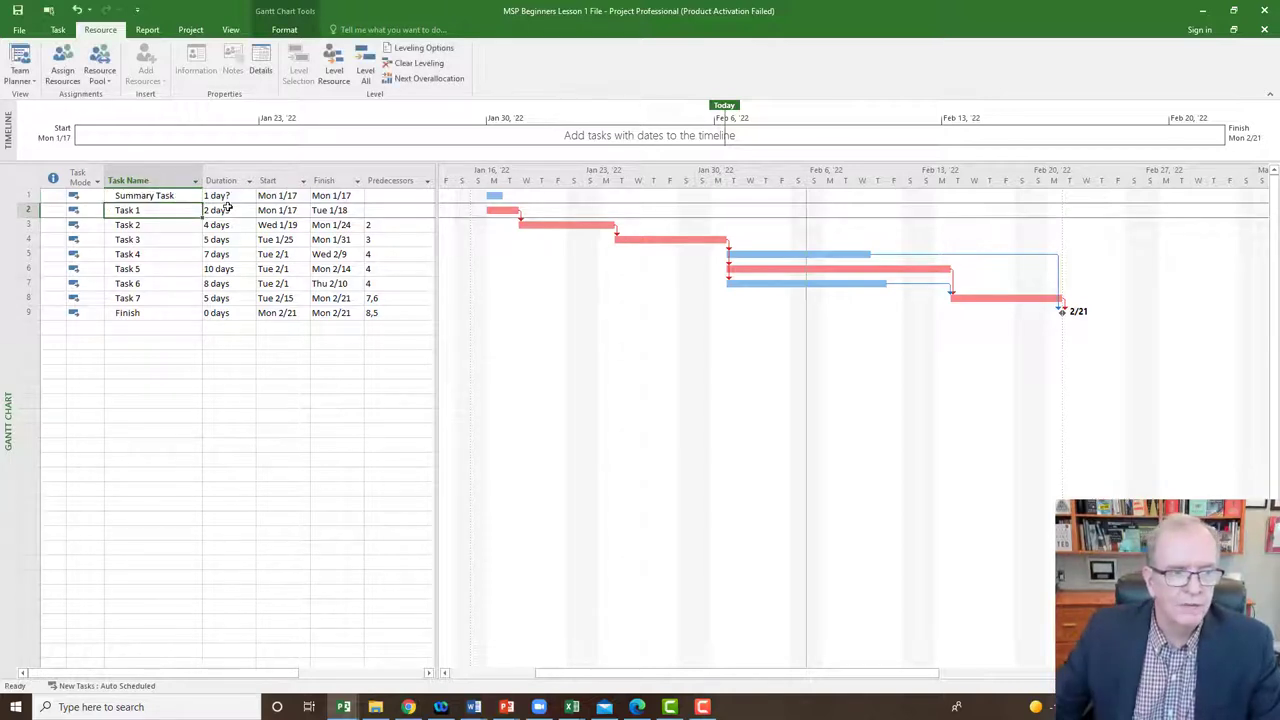
left_click(169, 333)
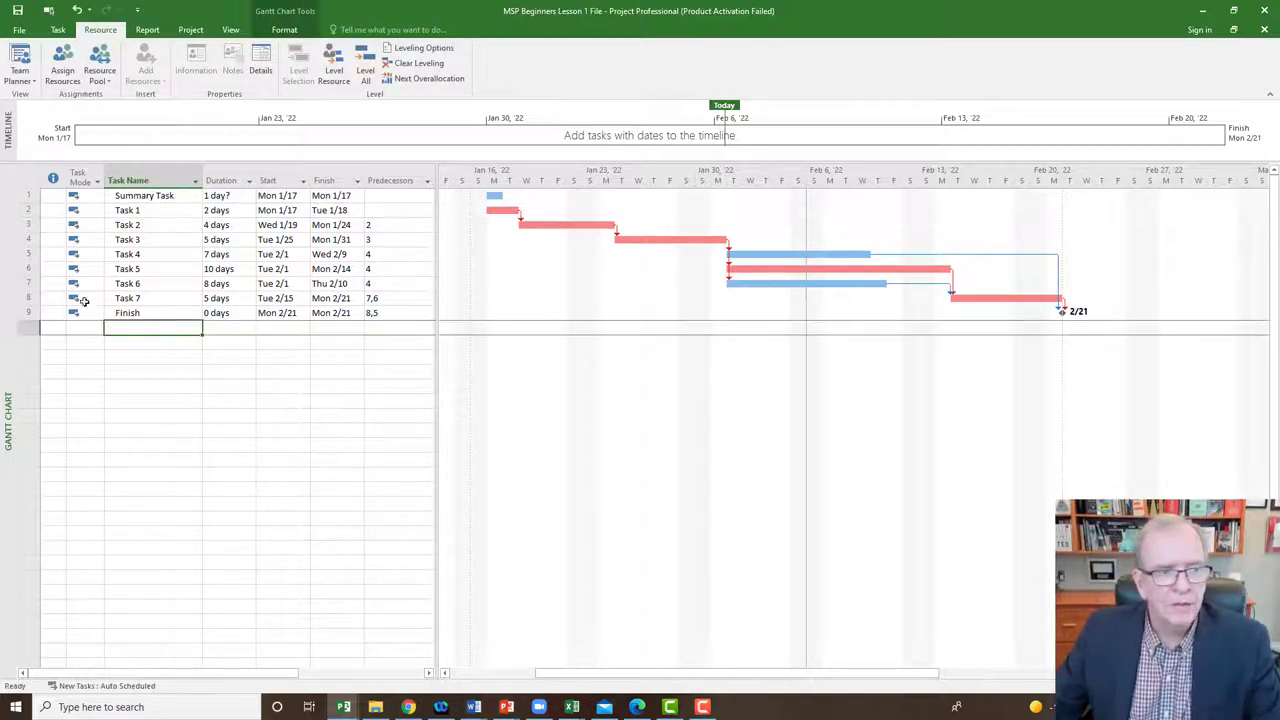
left_click(24, 210)
left_click_drag(24, 210, 46, 312)
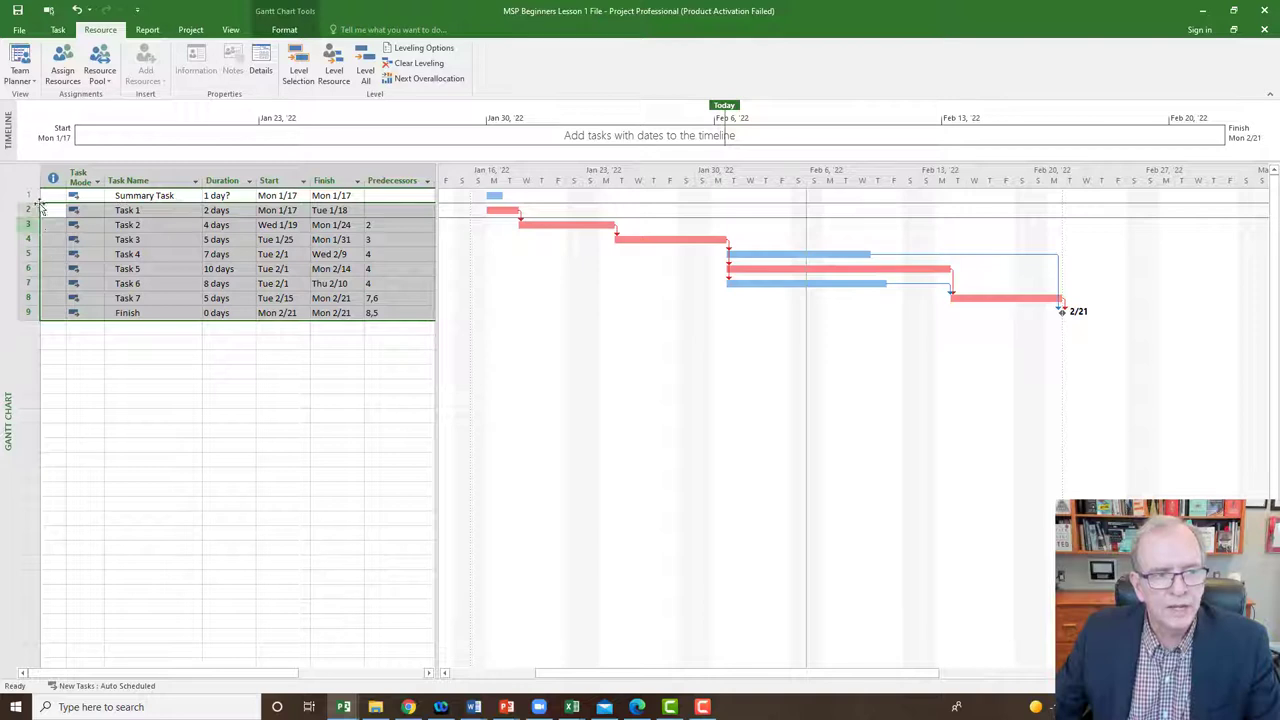
left_click(133, 337)
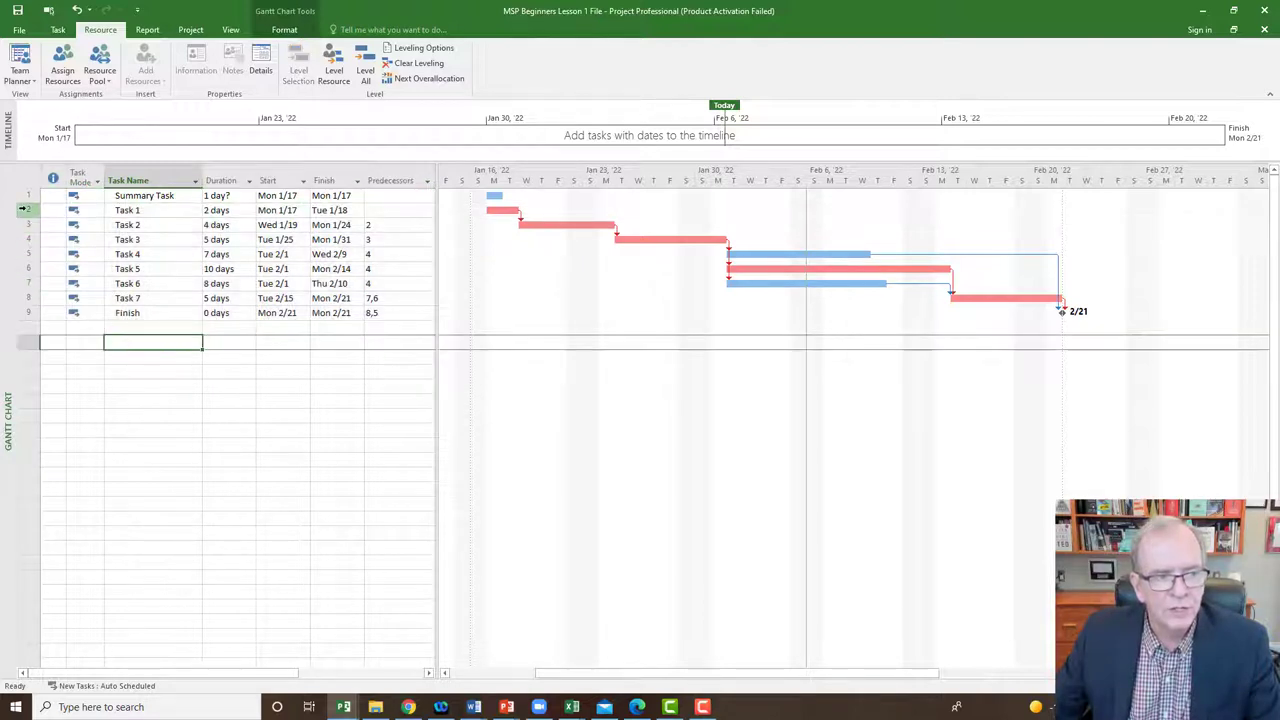
left_click(24, 210)
mouse_move(22, 212)
left_mouse_down()
mouse_move(22, 226)
mouse_move(24, 210)
left_mouse_up()
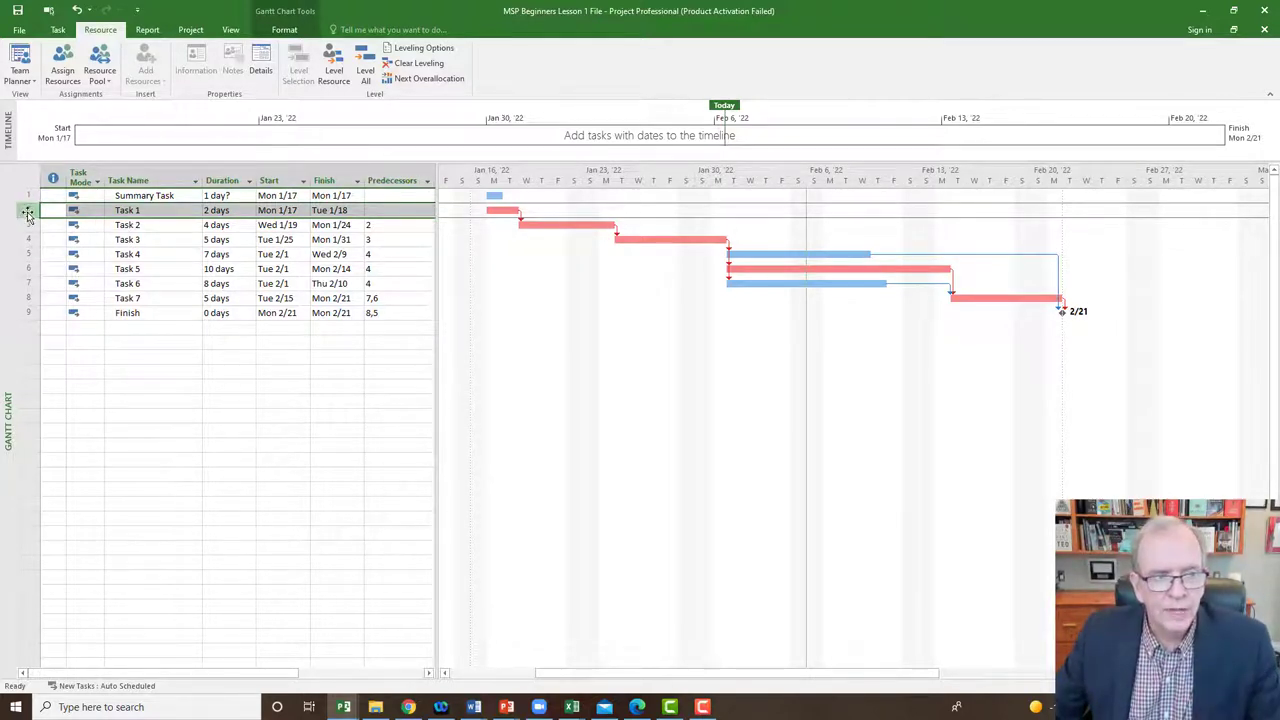
left_click_drag(30, 212, 33, 345)
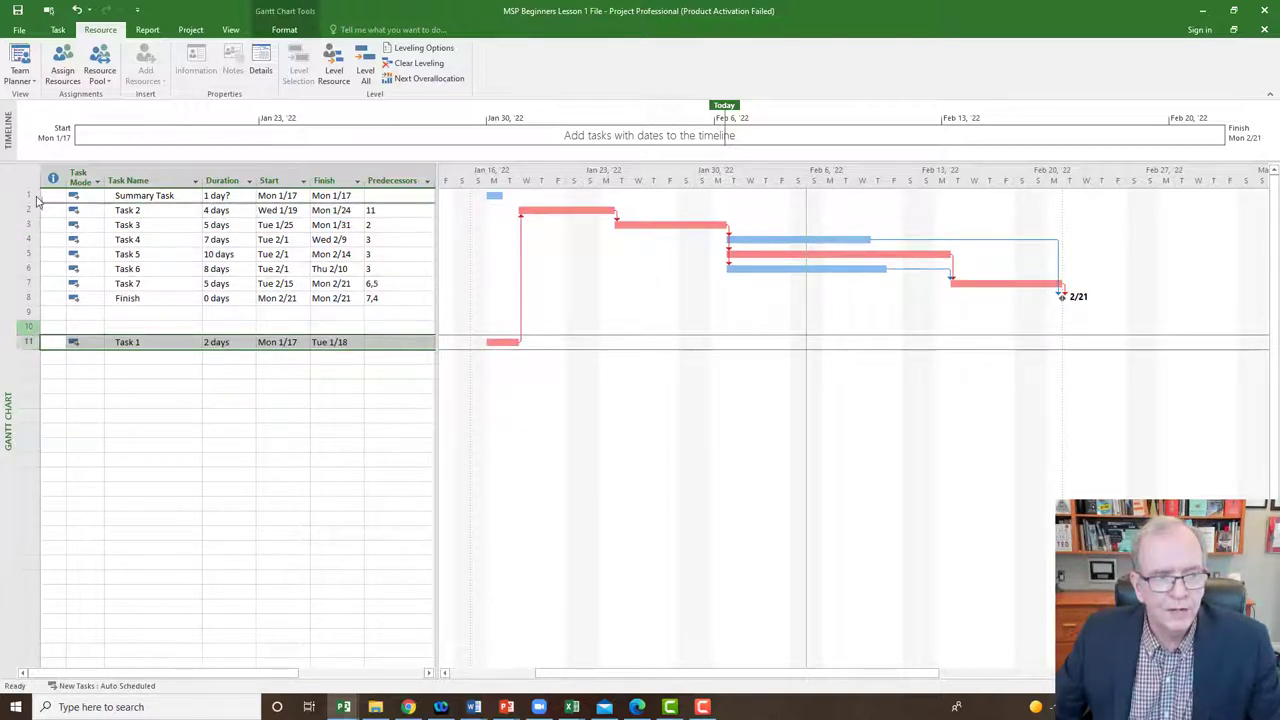
key("ctrl+z")
left_click(126, 334)
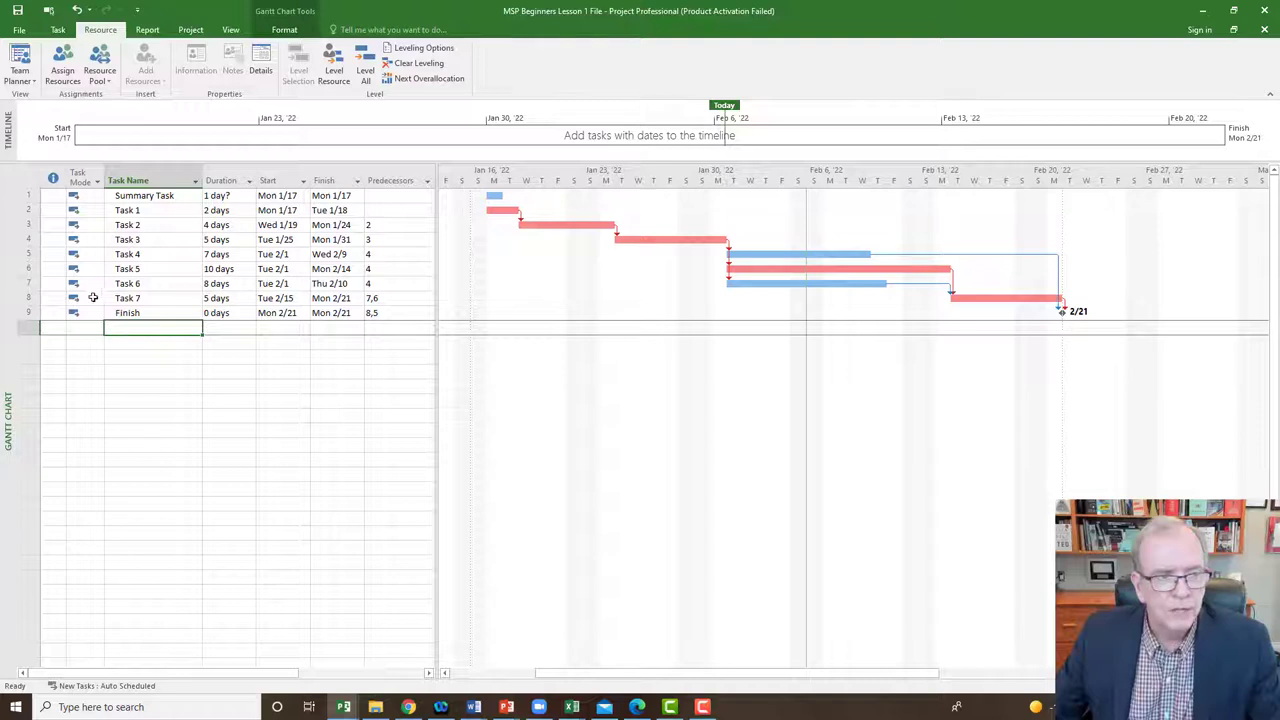
- Indent Task 1 through Finish one level so they become subtasks of Summary Task
left_click(28, 210)
left_click_drag(28, 210, 41, 318)
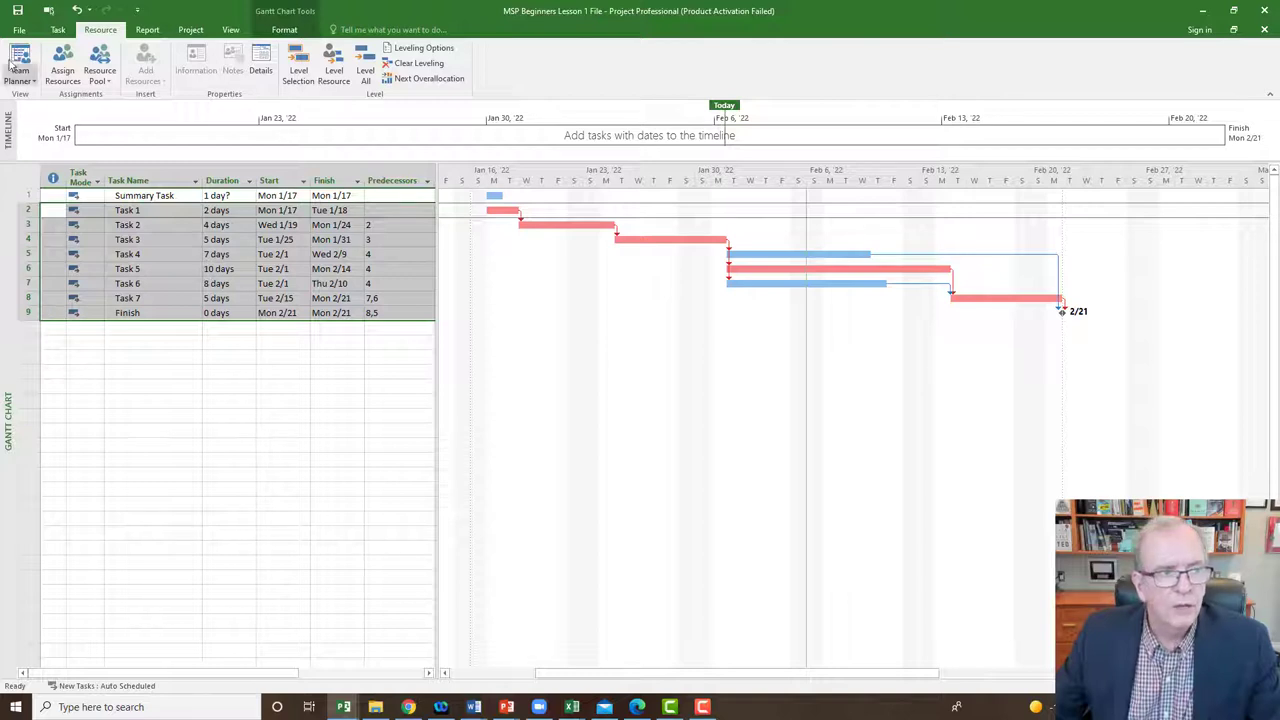
left_click(59, 30)
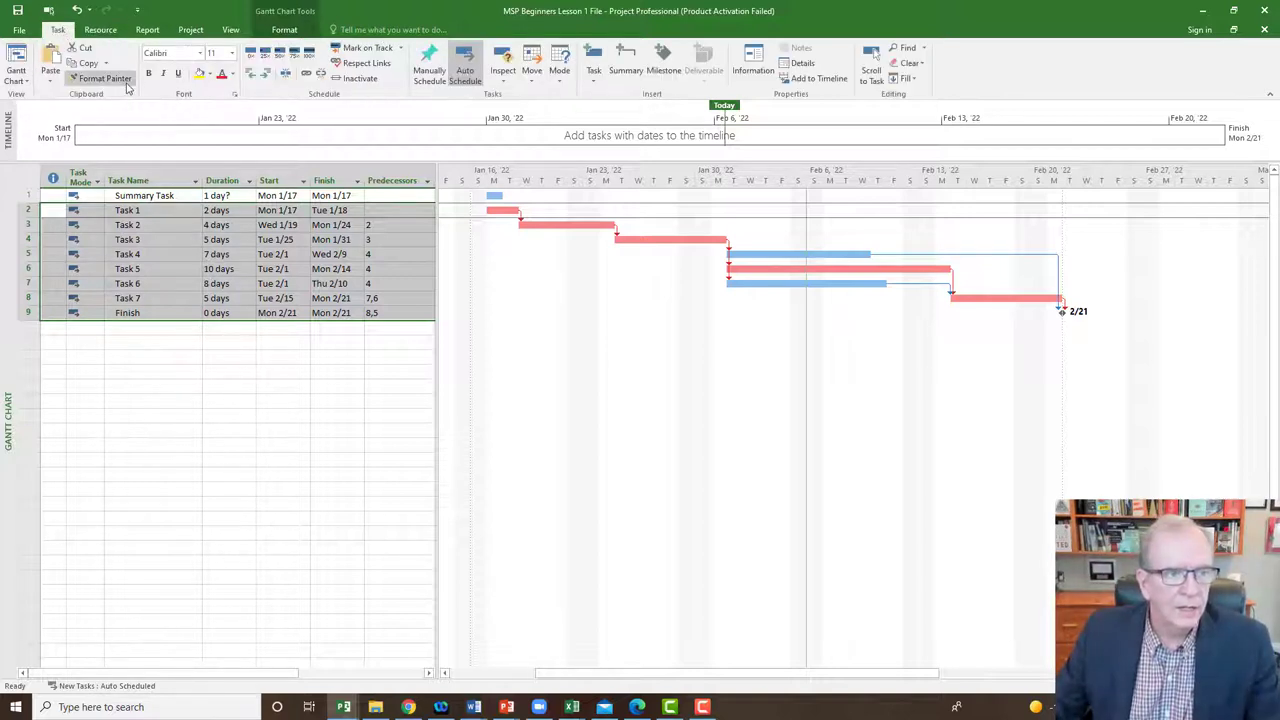
left_click(268, 76)
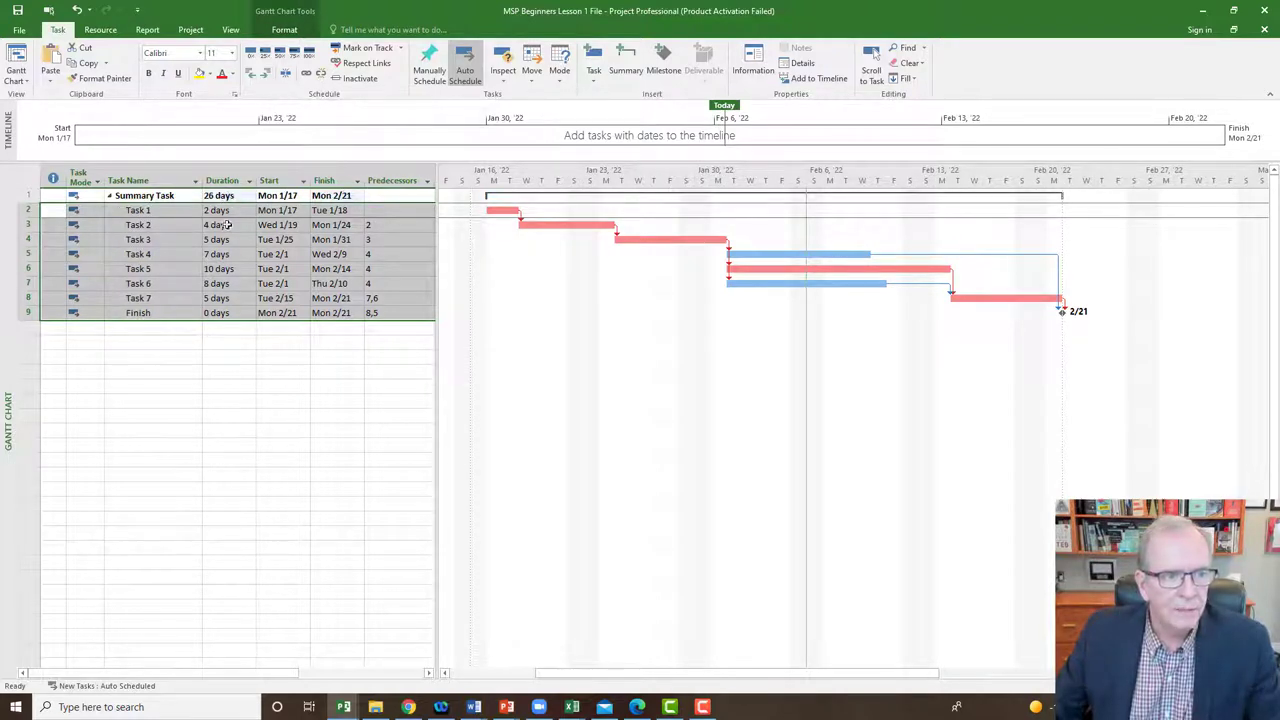
left_click(245, 403)
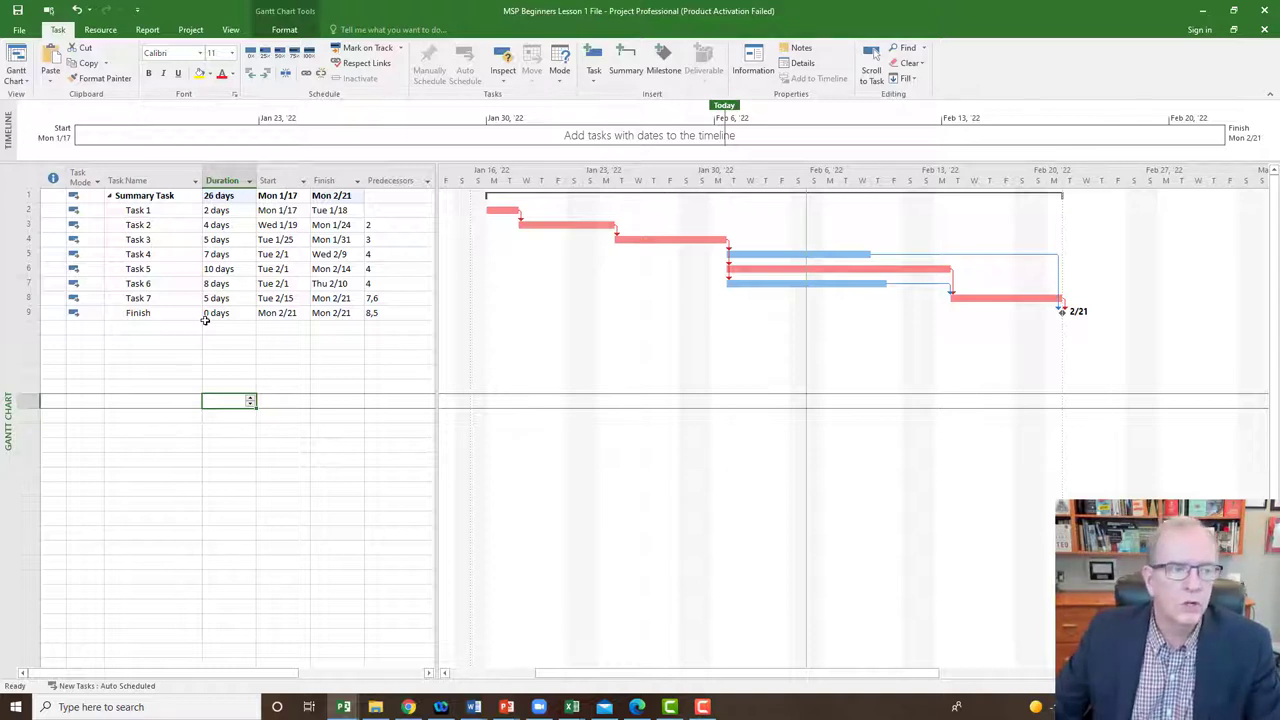
- Set the text style size to 14 for all items and widen the task table to show up to the Predecessors column
left_click(33, 181)
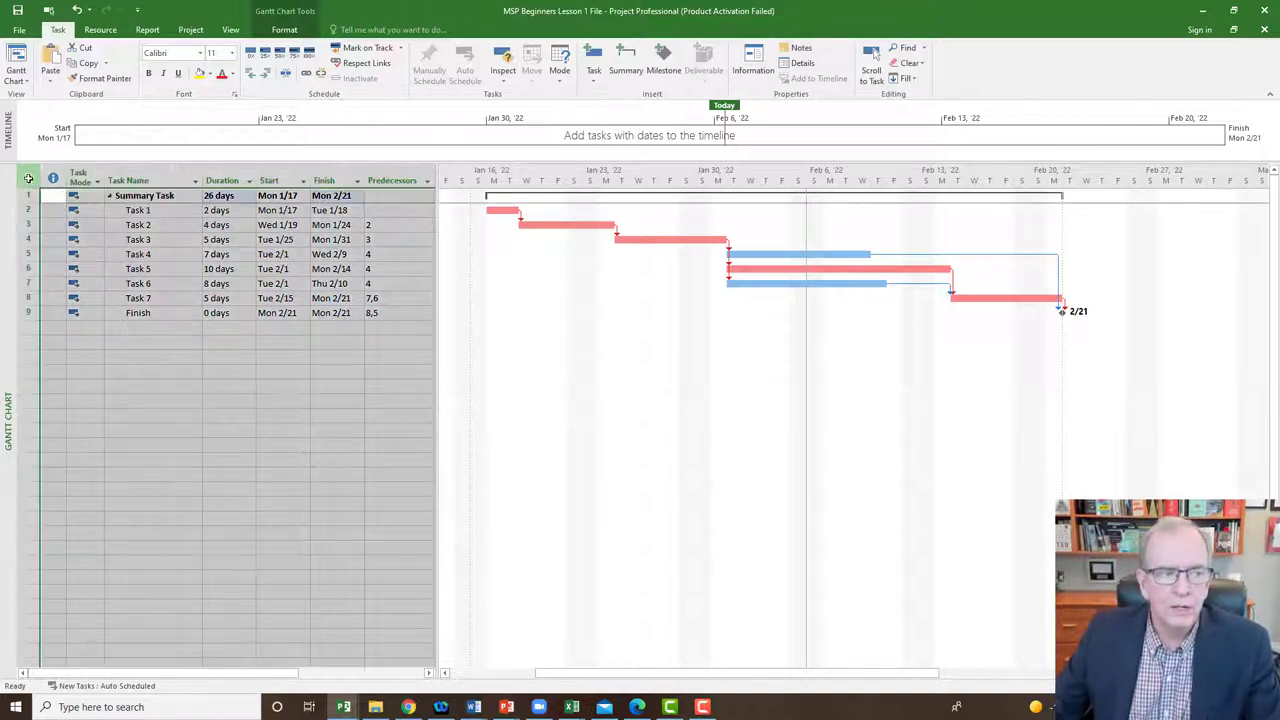
left_click(160, 338)
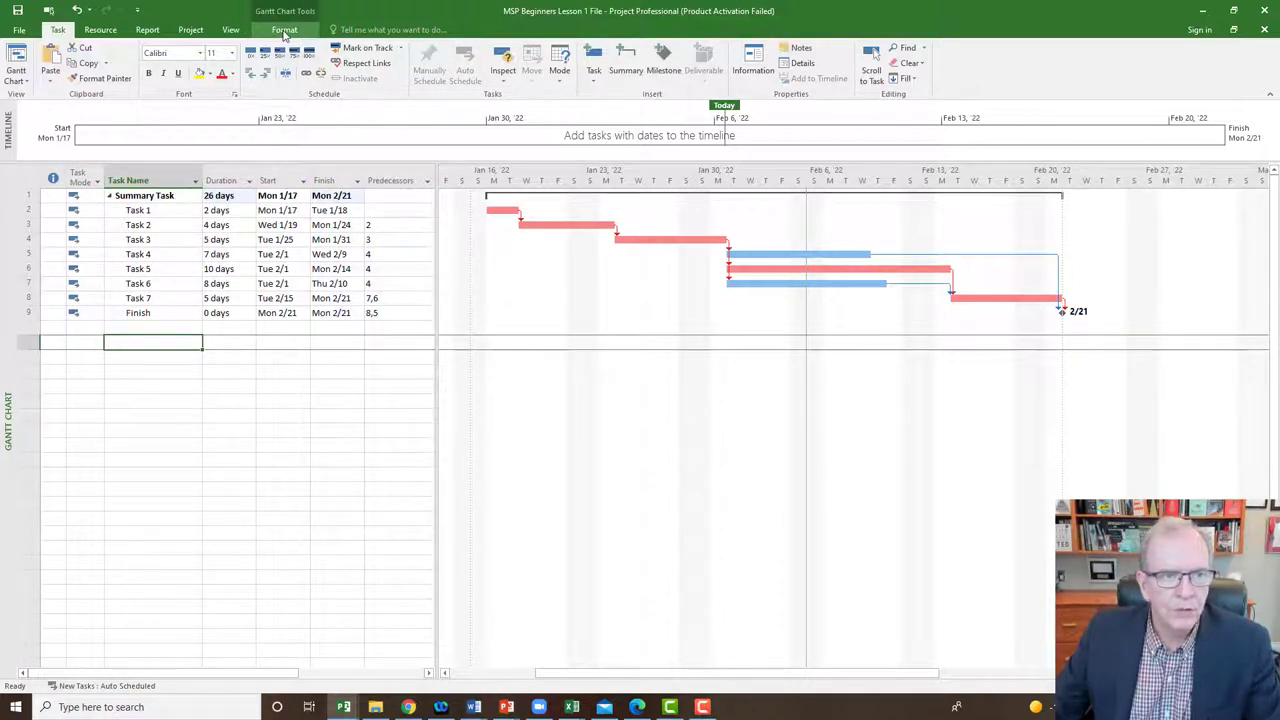
left_click(284, 30)
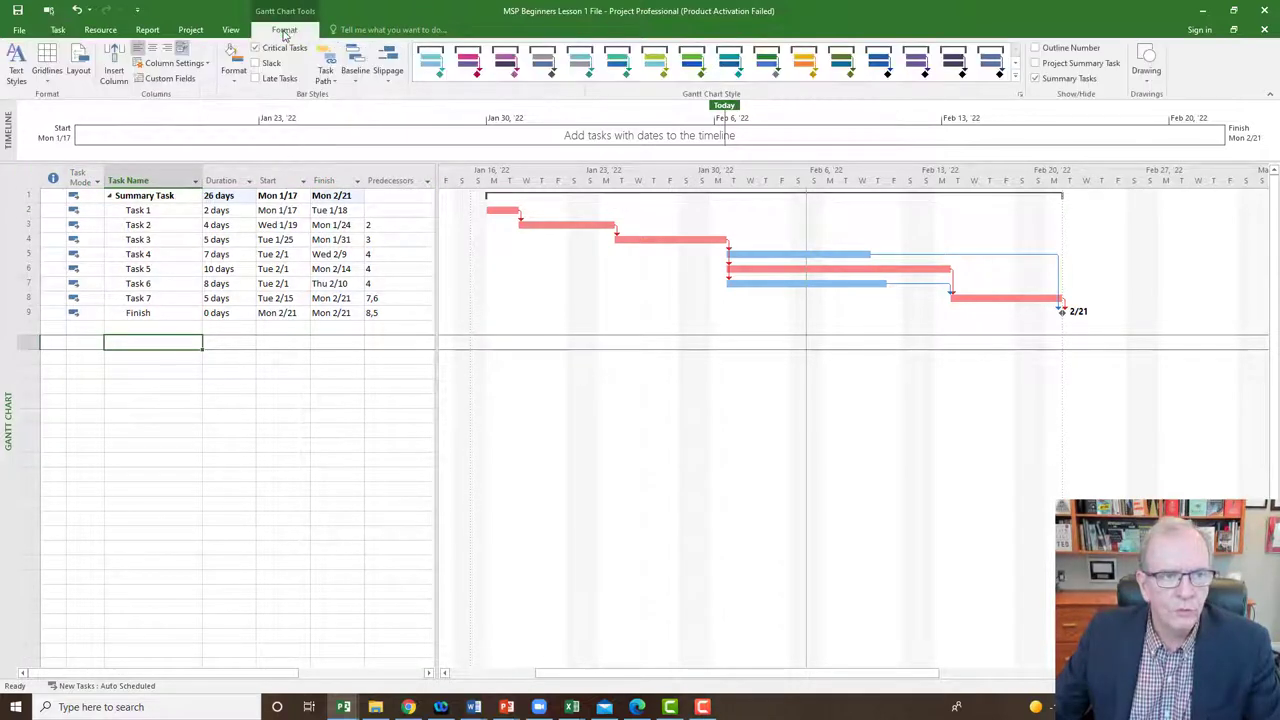
left_click(17, 62)
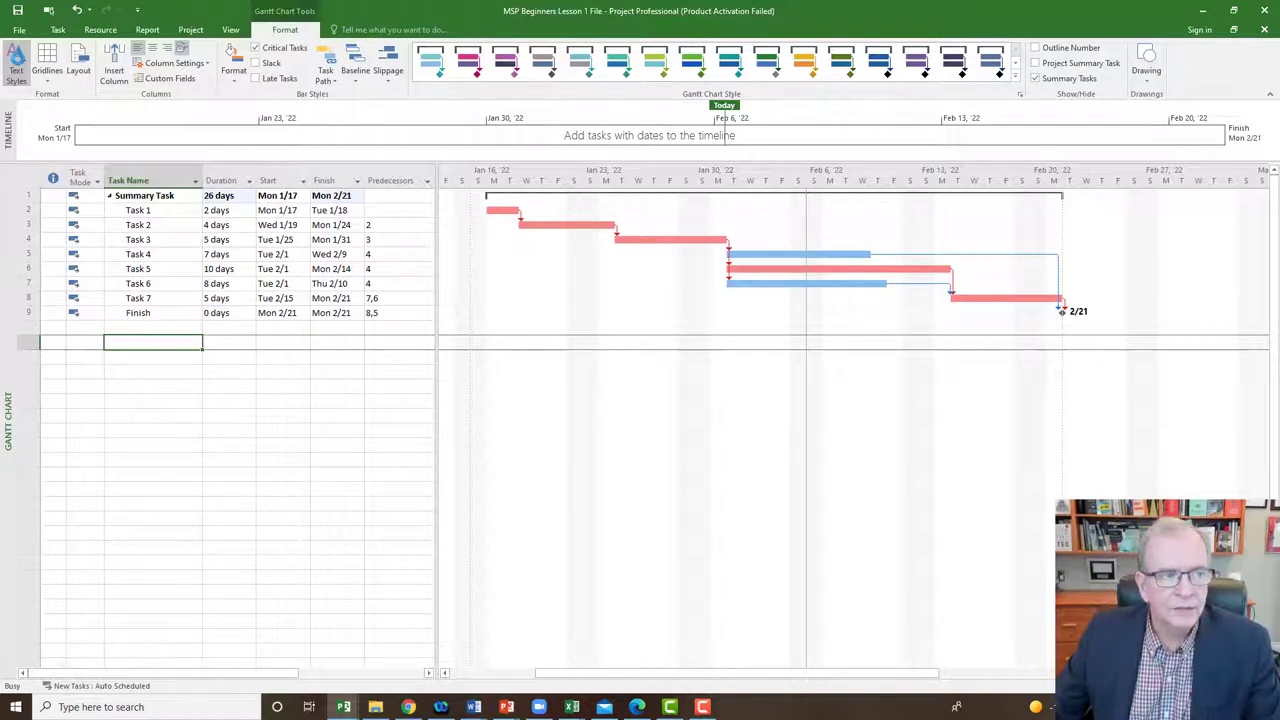
left_click(234, 120)
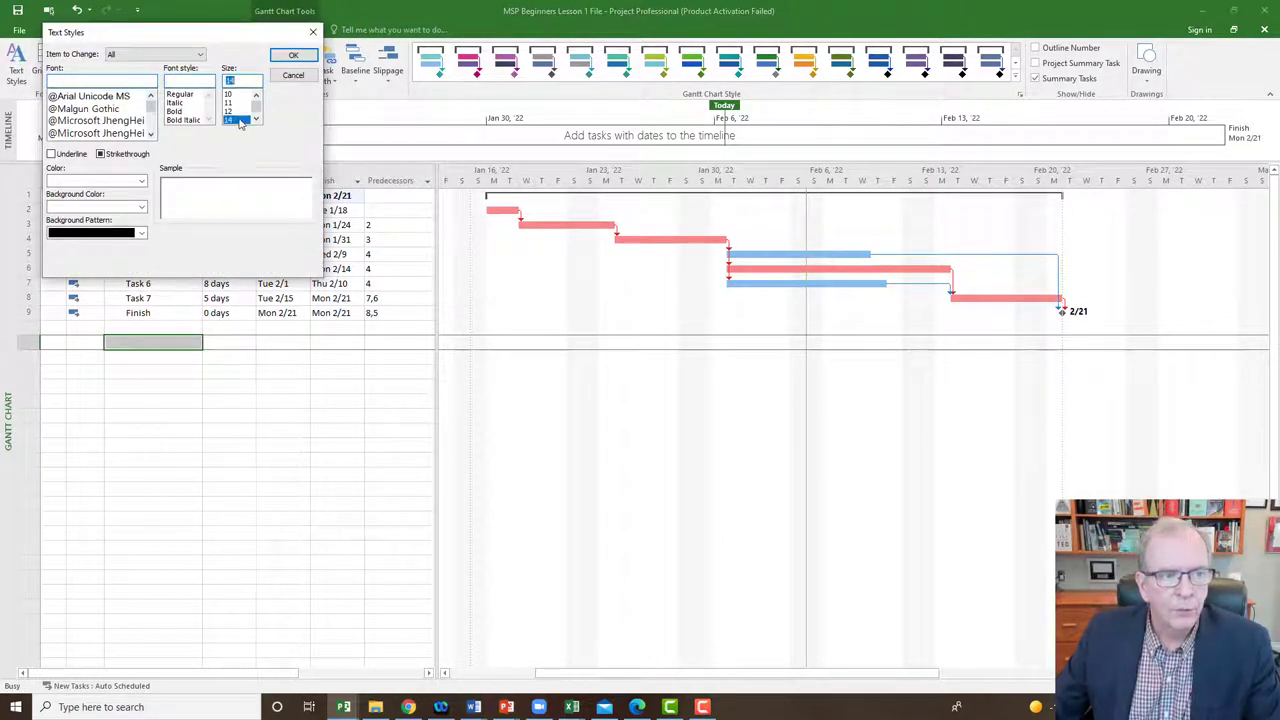
left_click(293, 55)
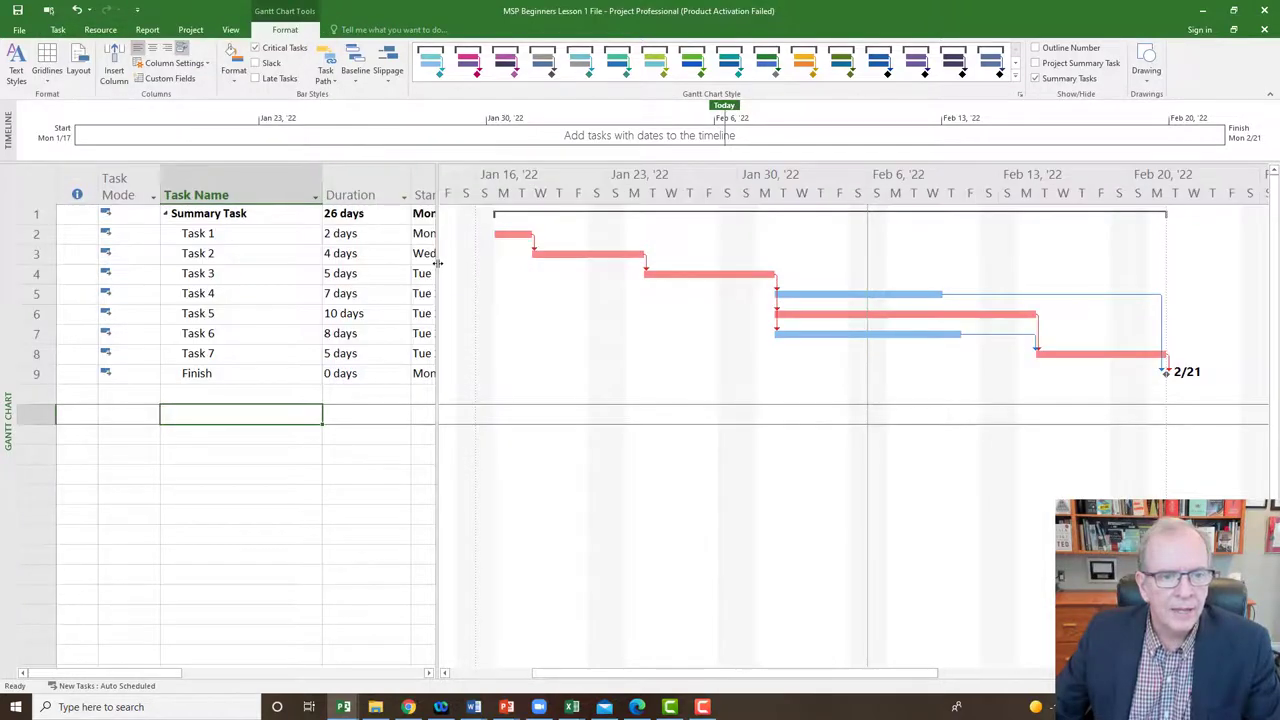
left_click_drag(436, 264, 803, 254)
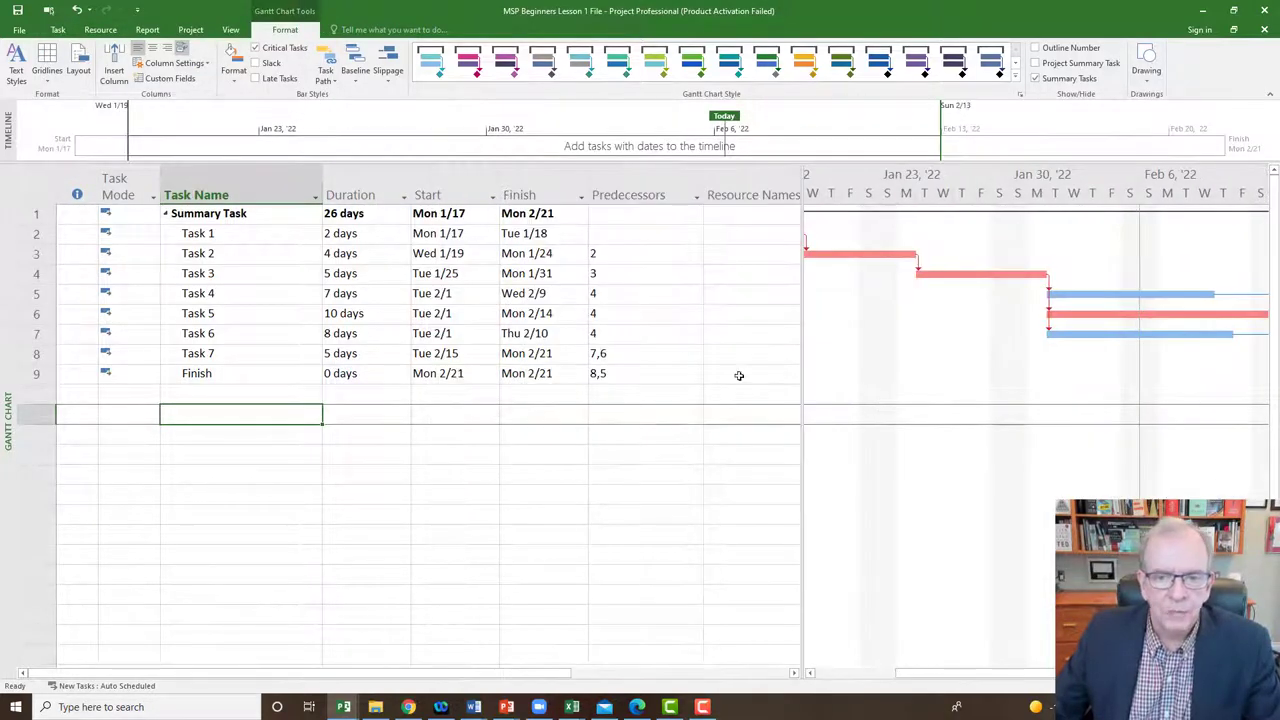
left_click_drag(802, 368, 681, 369)
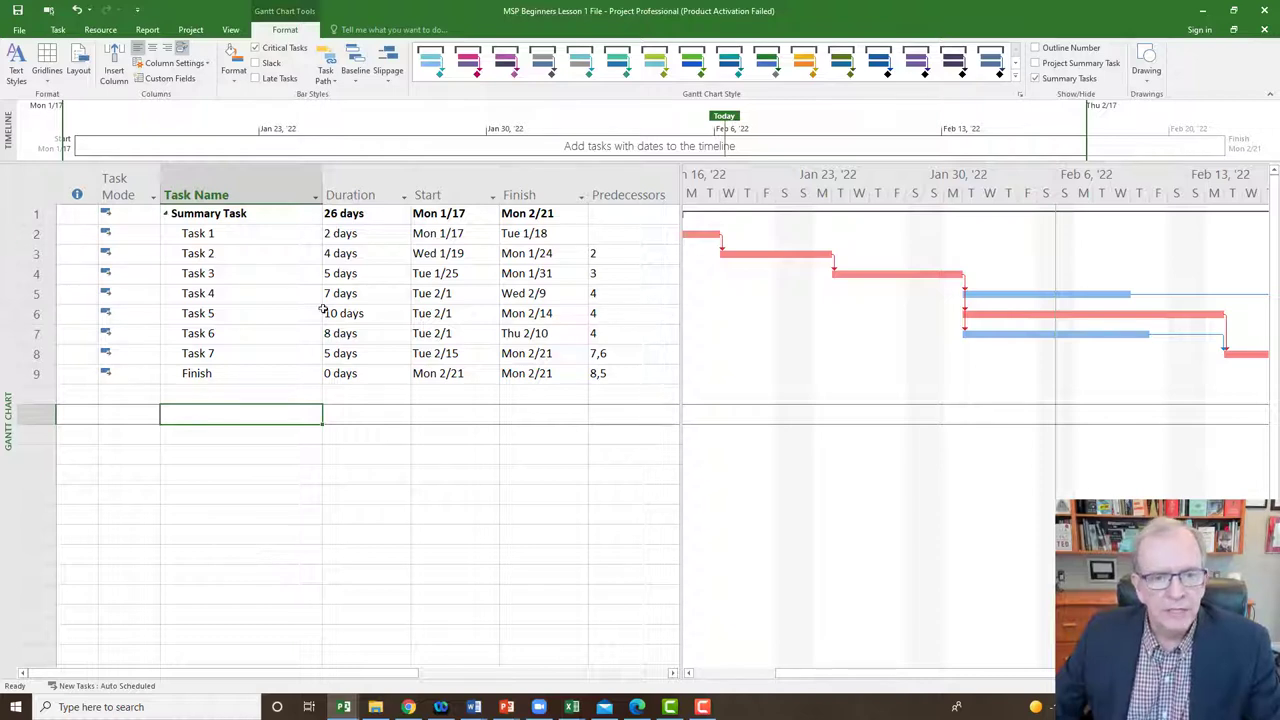
left_click(36, 183)
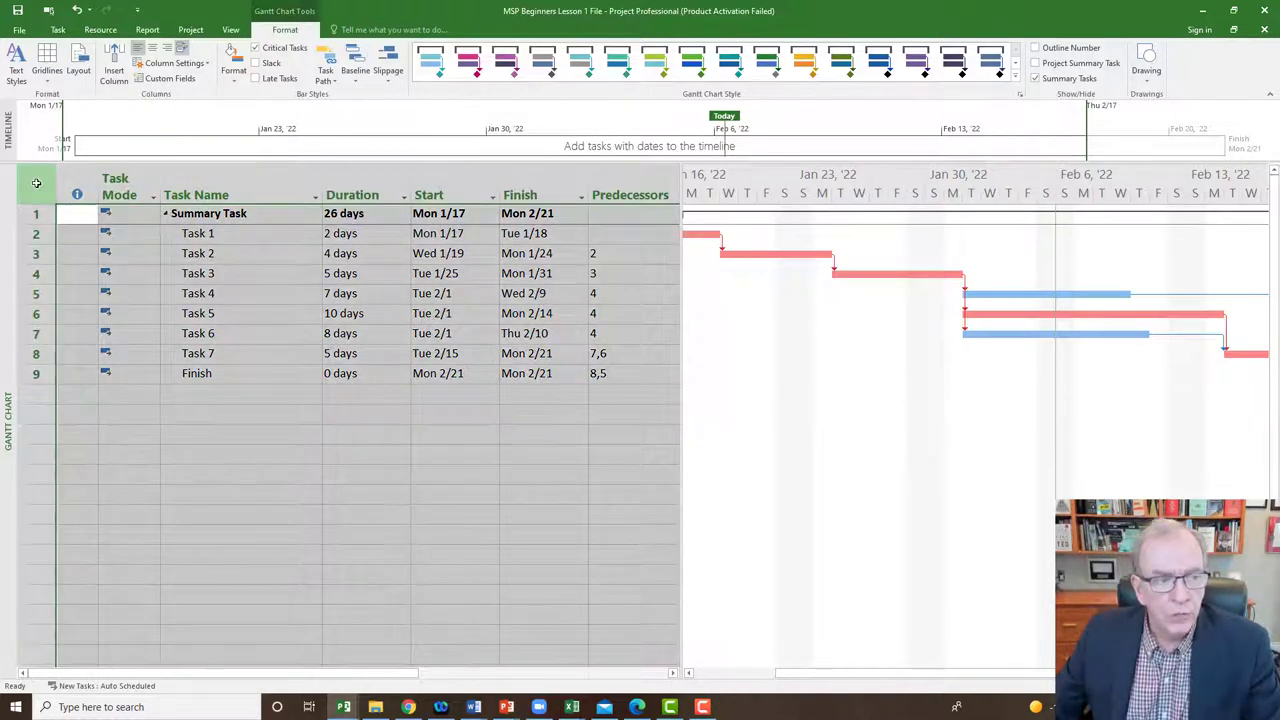
right_click(36, 183)
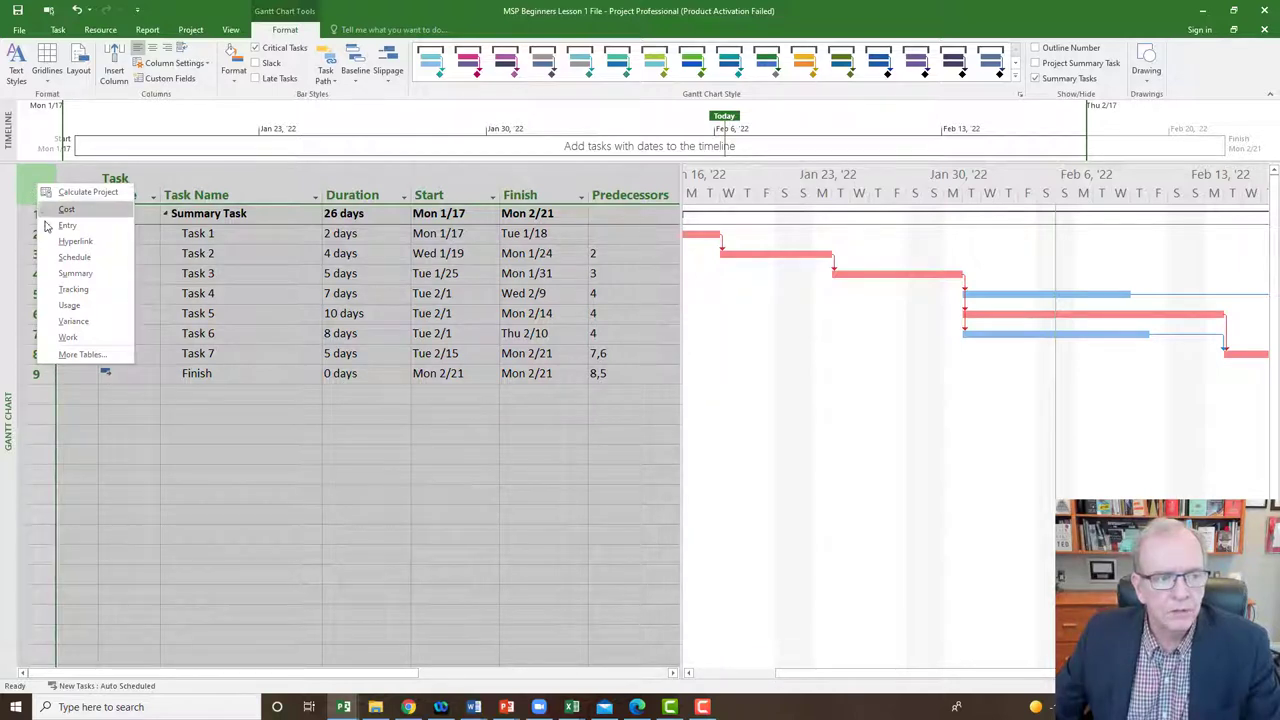
left_click(183, 393)
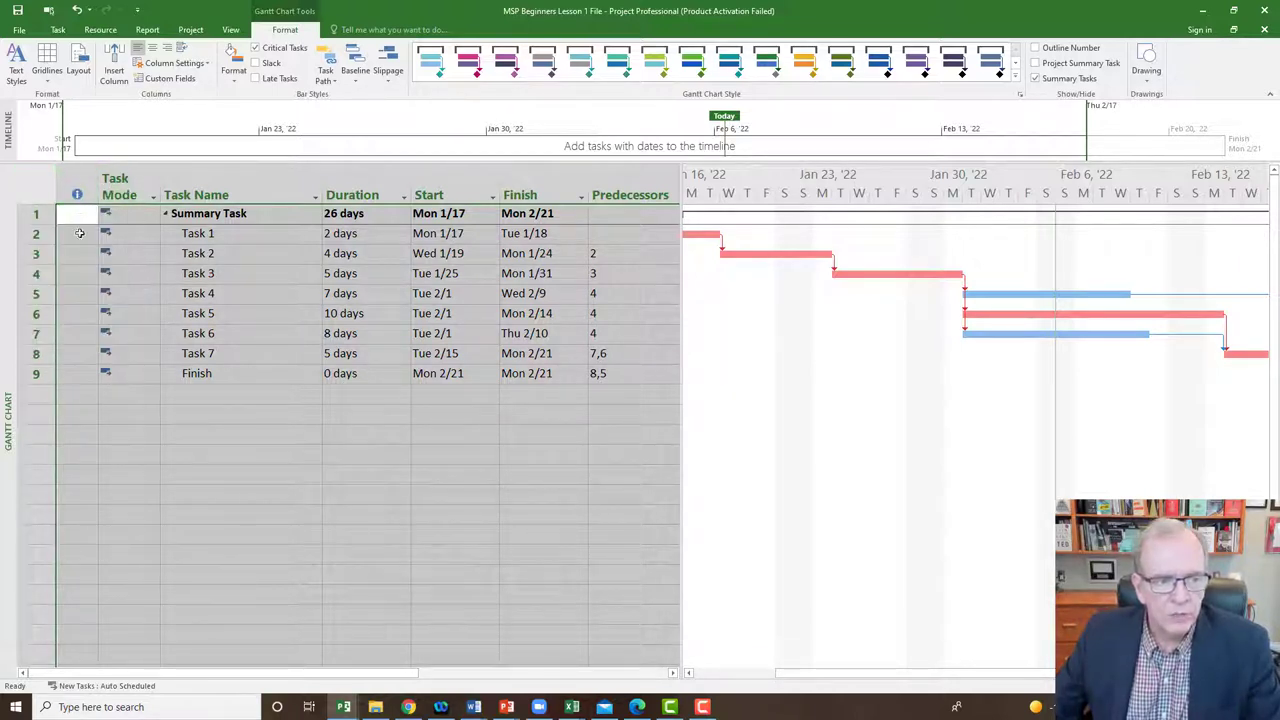
- Switch to the Network Diagram view and zoom out to examine the whole chain of tasks
right_click(8, 307)
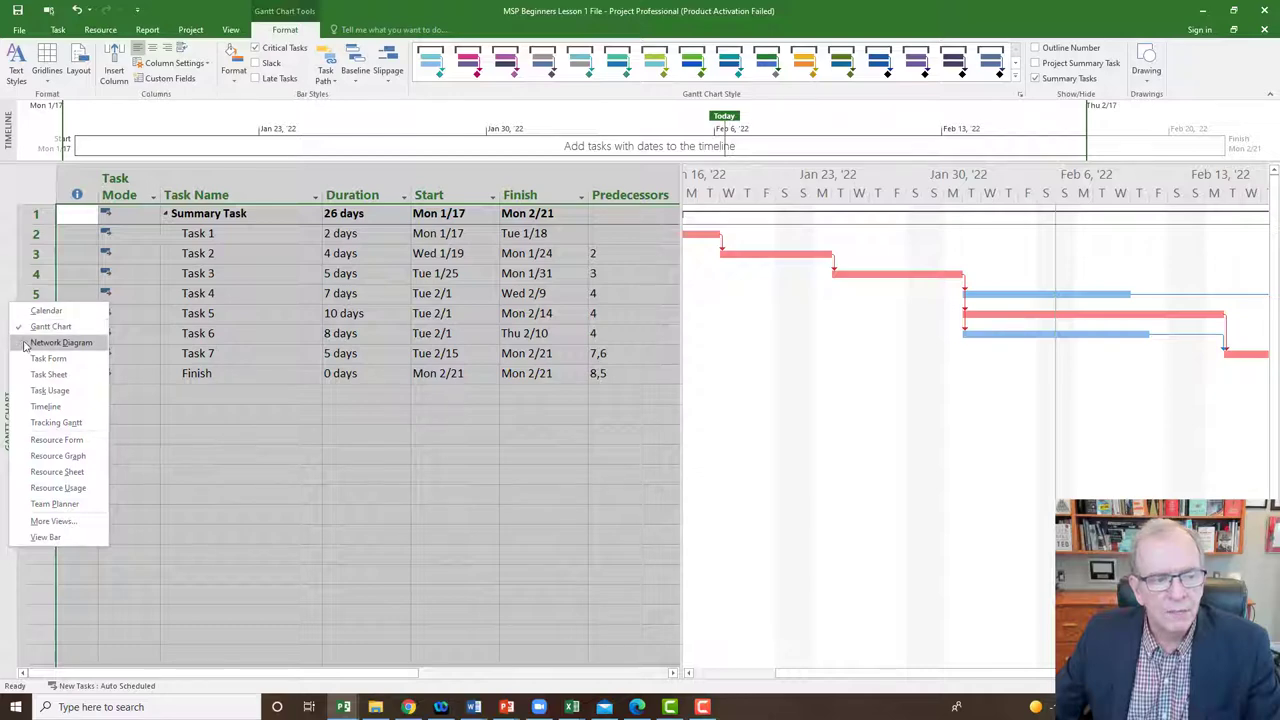
left_click(86, 346)
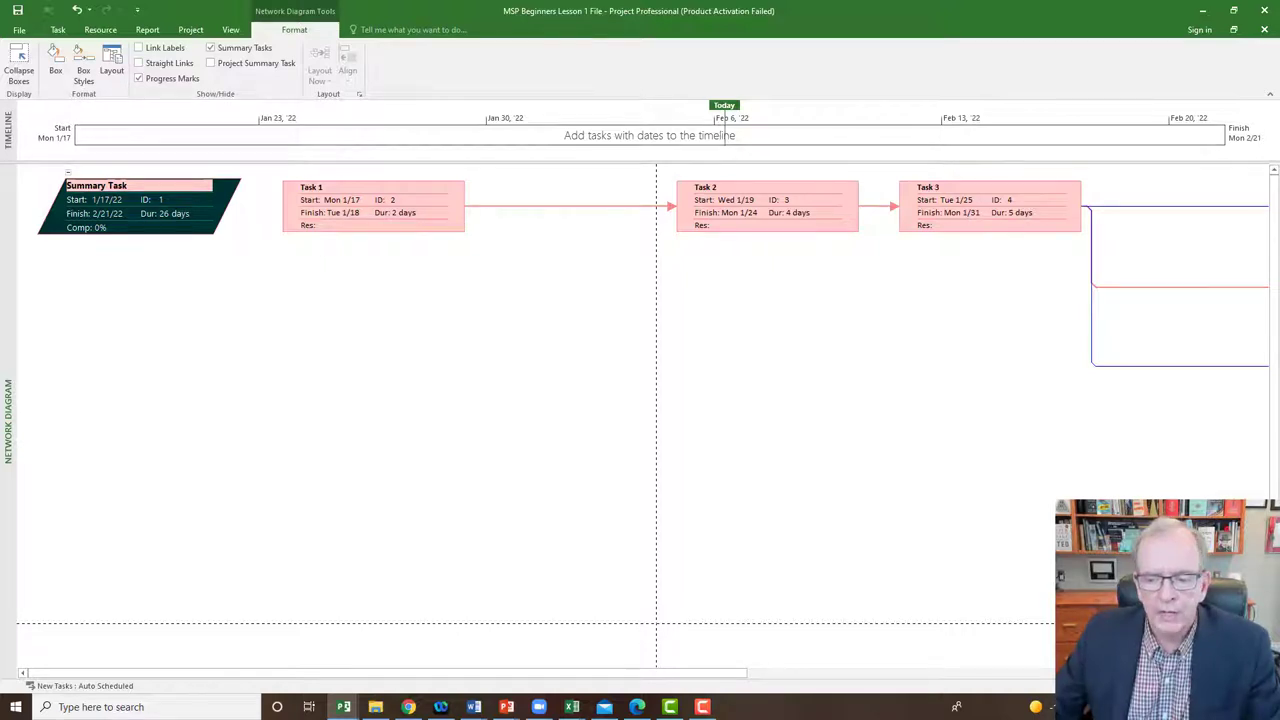
scroll(640, 400, "down", 4)
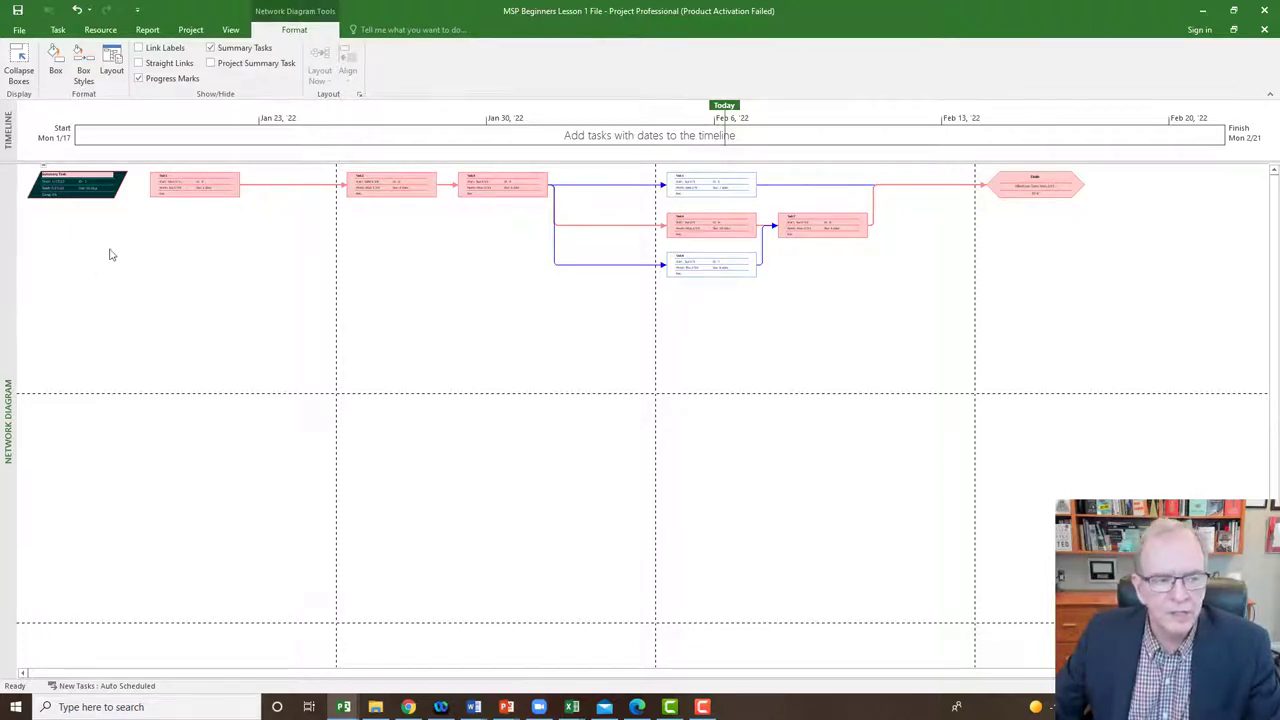
- Switch to the Resource Sheet view and set its text style size to 14 for all items
right_click(5, 250)
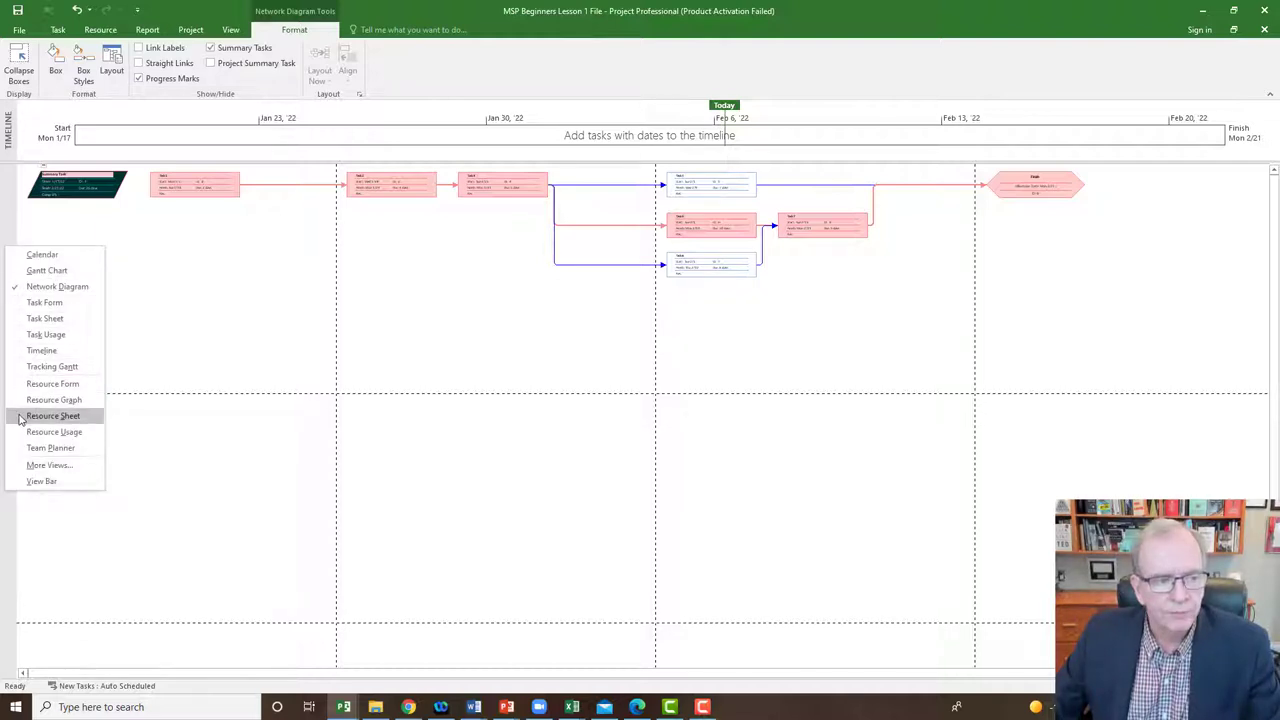
left_click(53, 416)
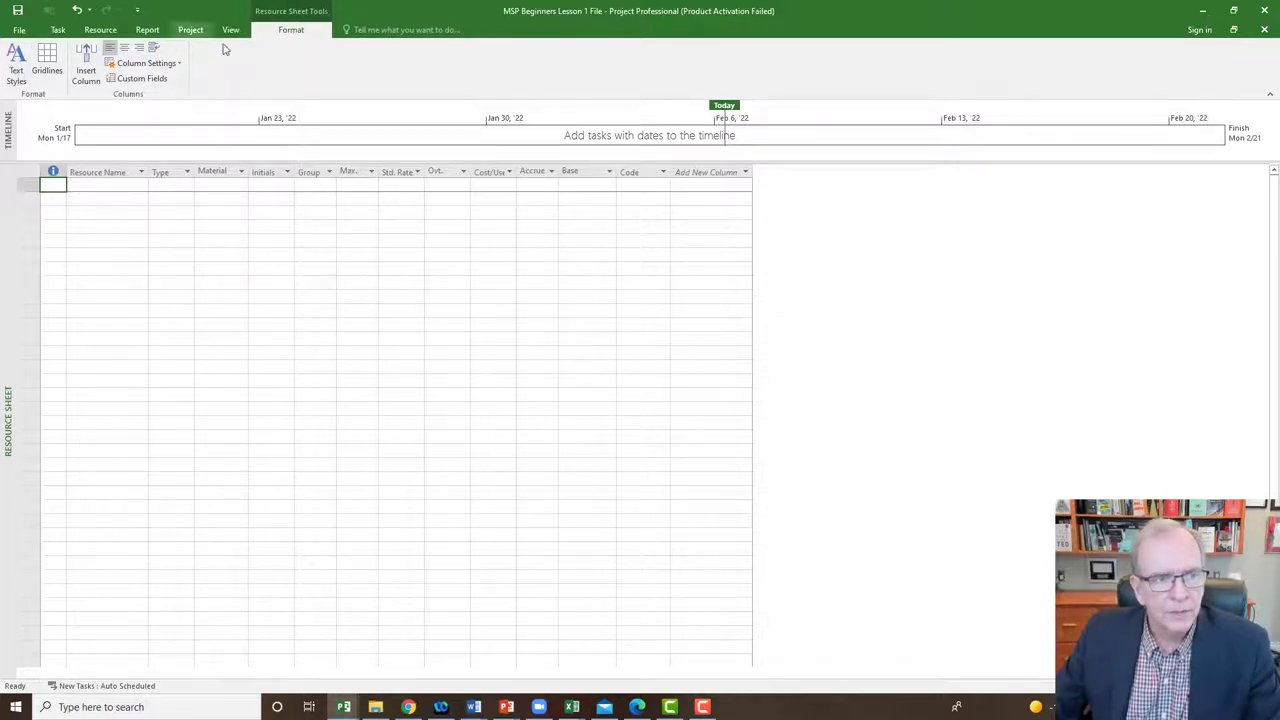
left_click(15, 57)
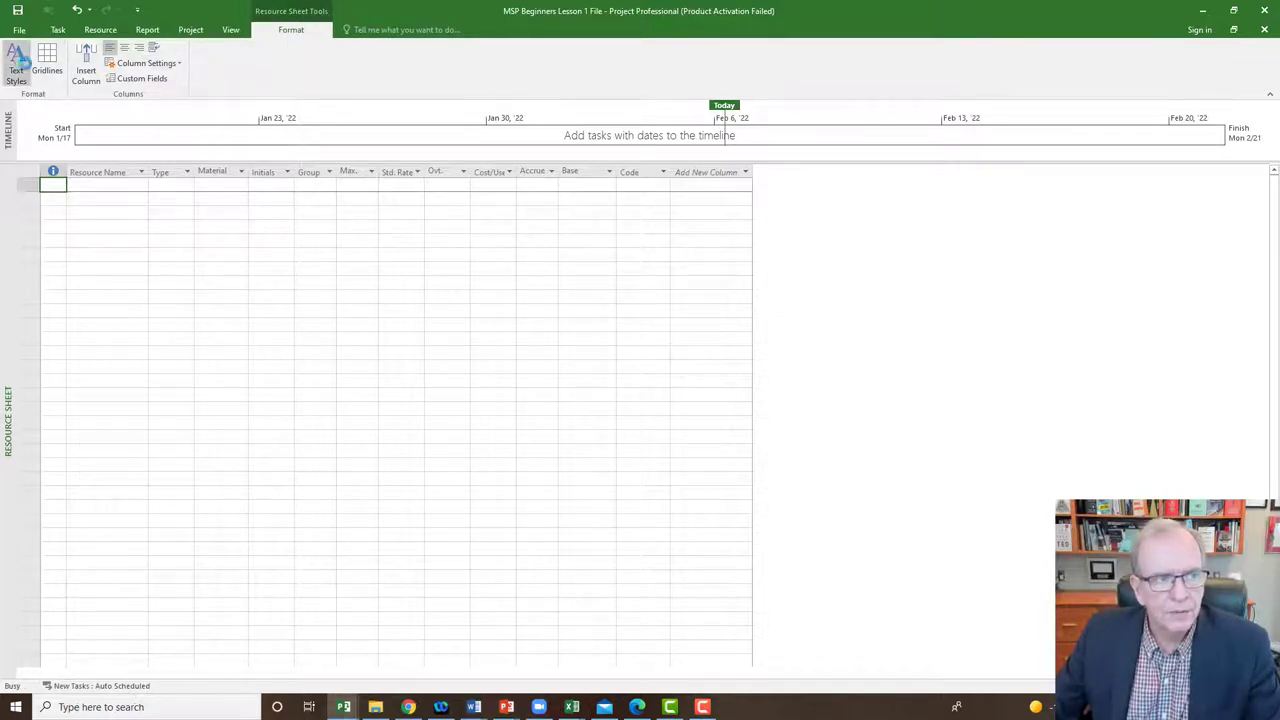
left_click(245, 120)
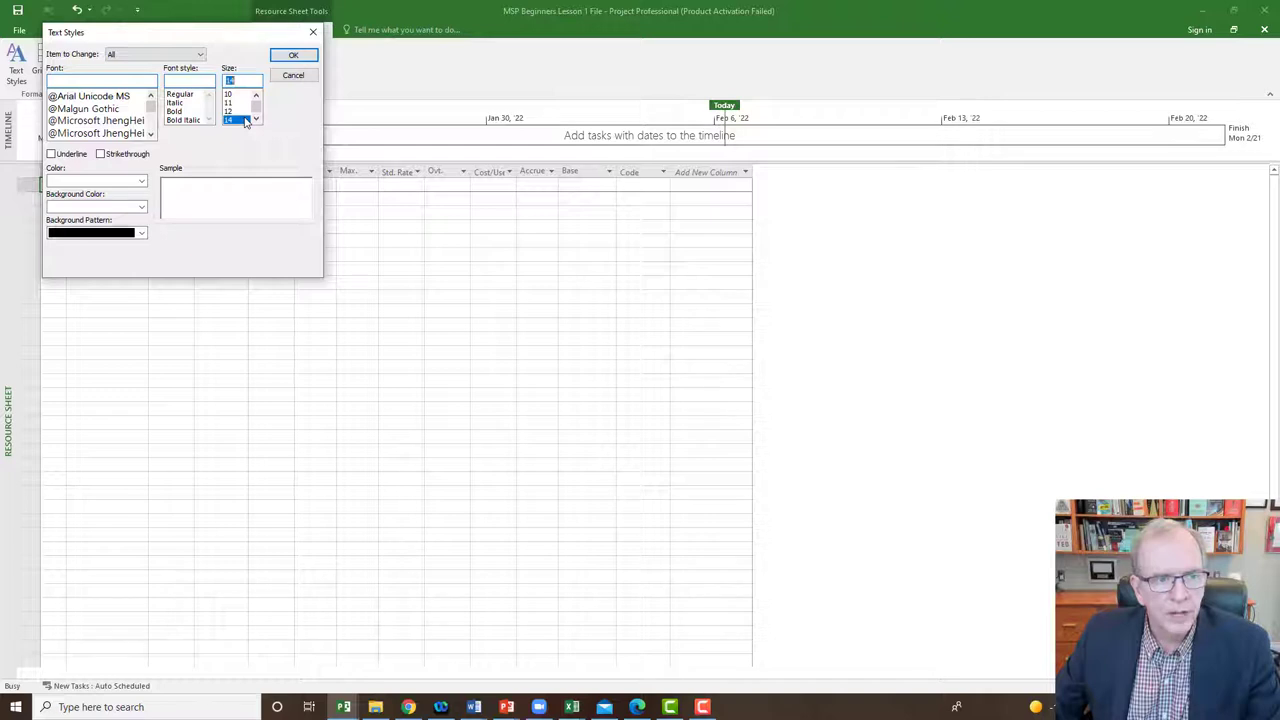
left_click(293, 55)
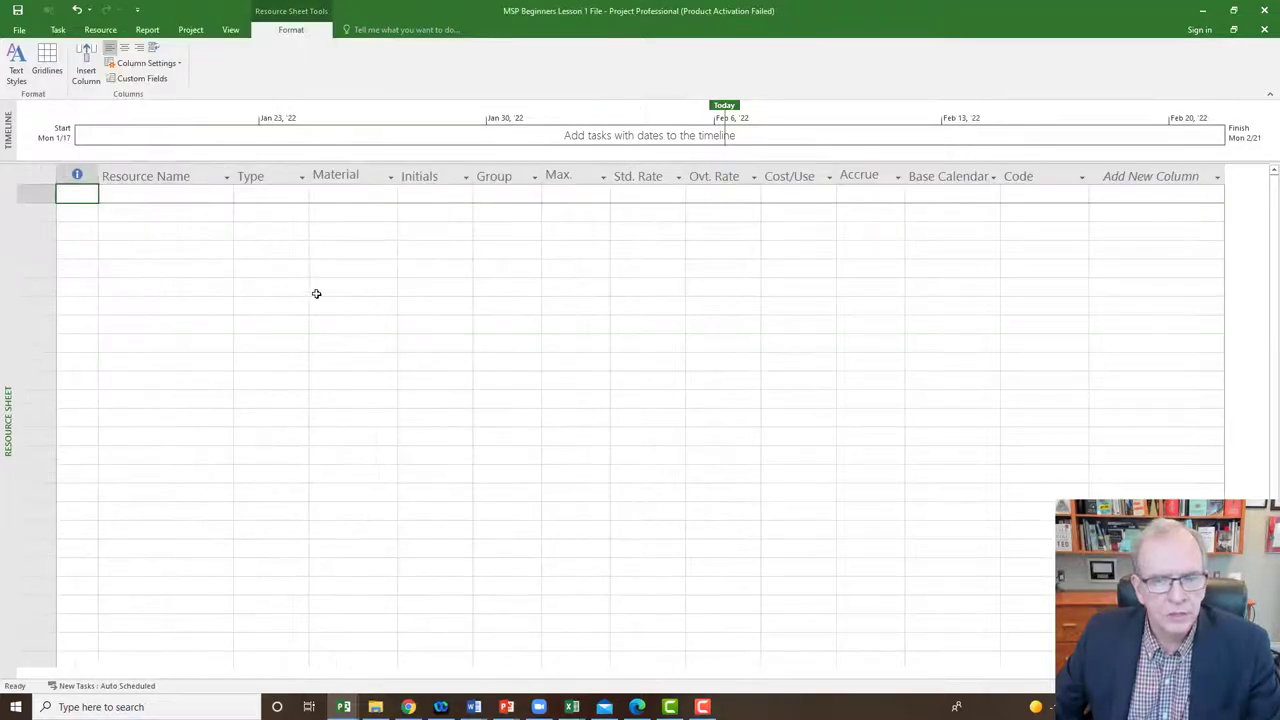
- Enter Site Super and PM as the first two resources in the Resource Sheet
left_click(178, 192)
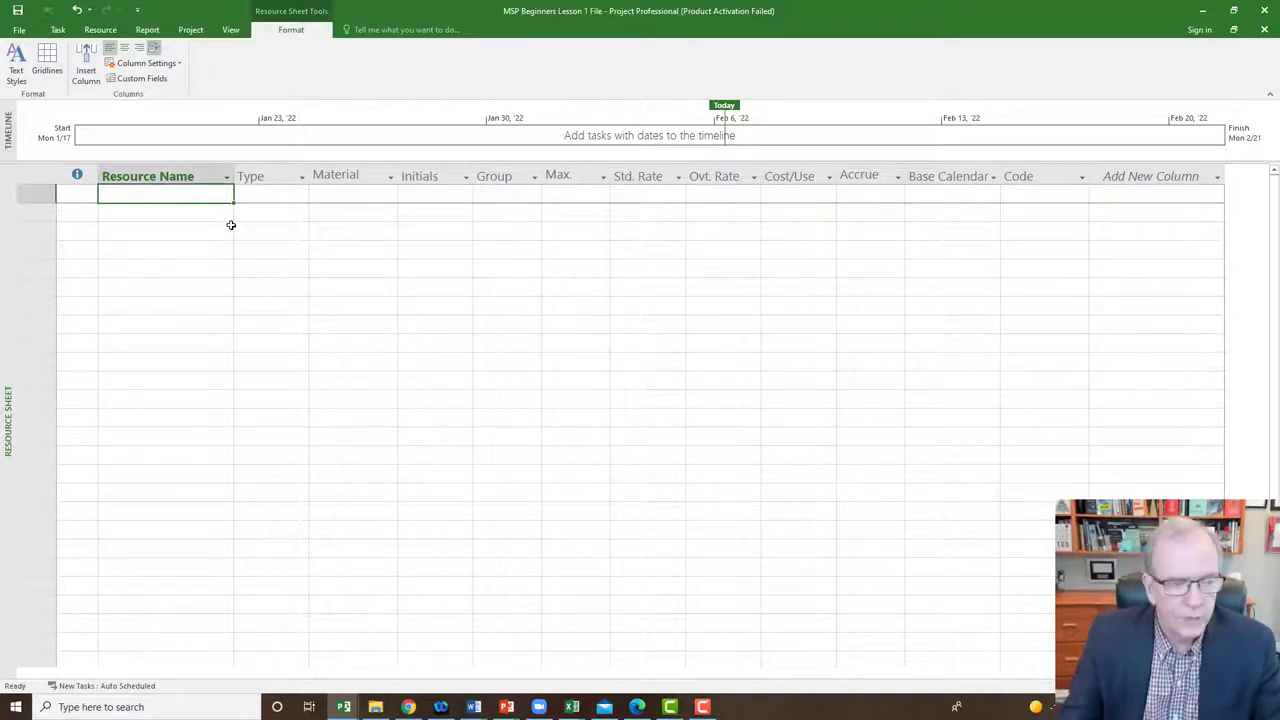
type("S")
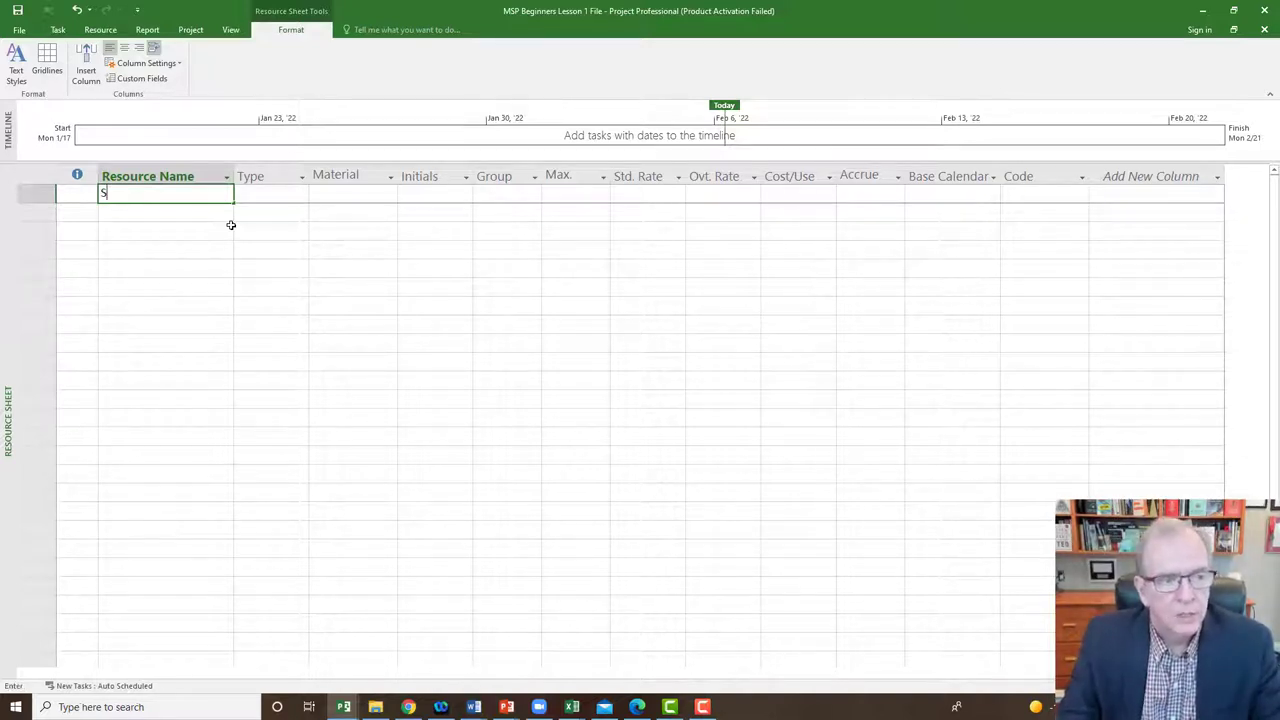
type("ite Super")
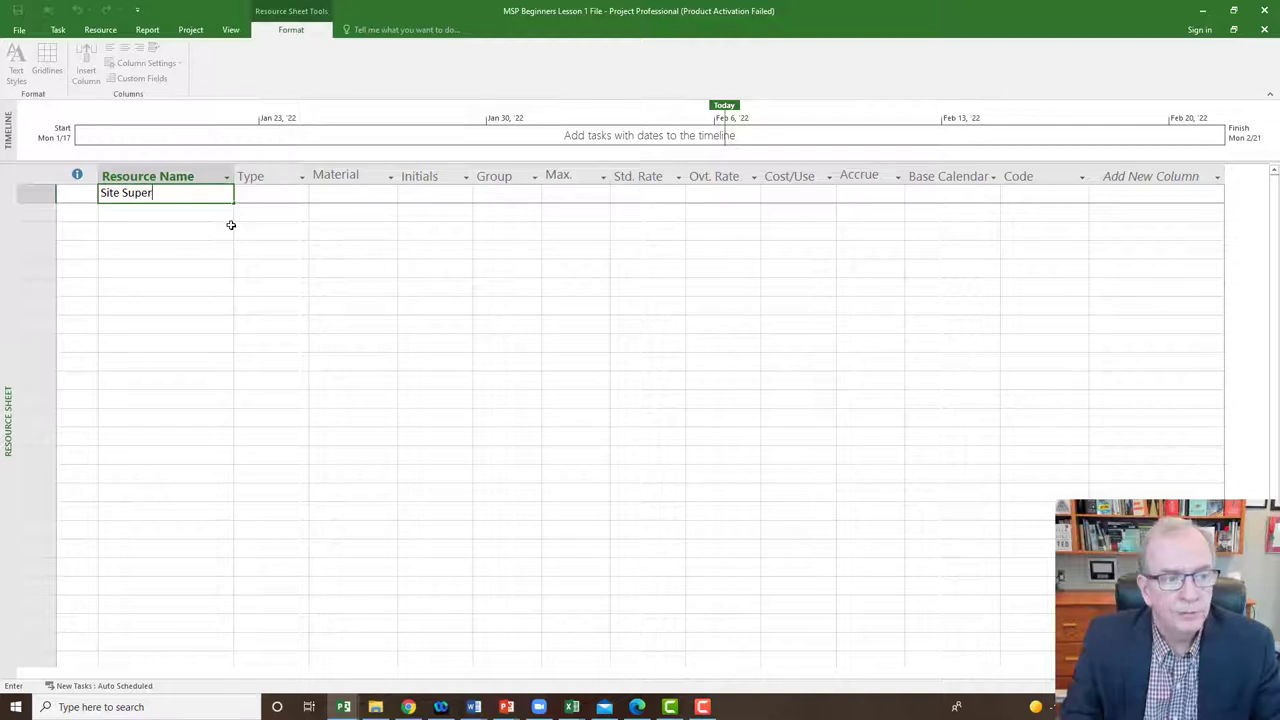
key("Return")
type("PM")
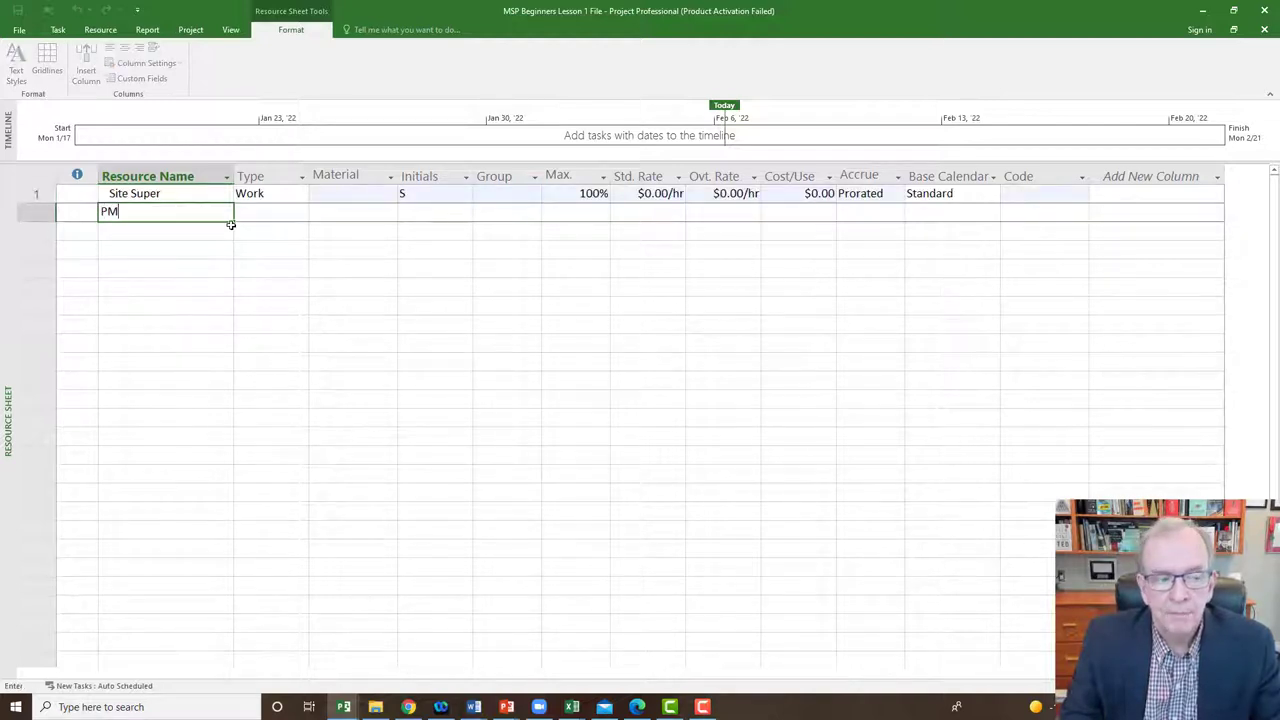
key("Return")
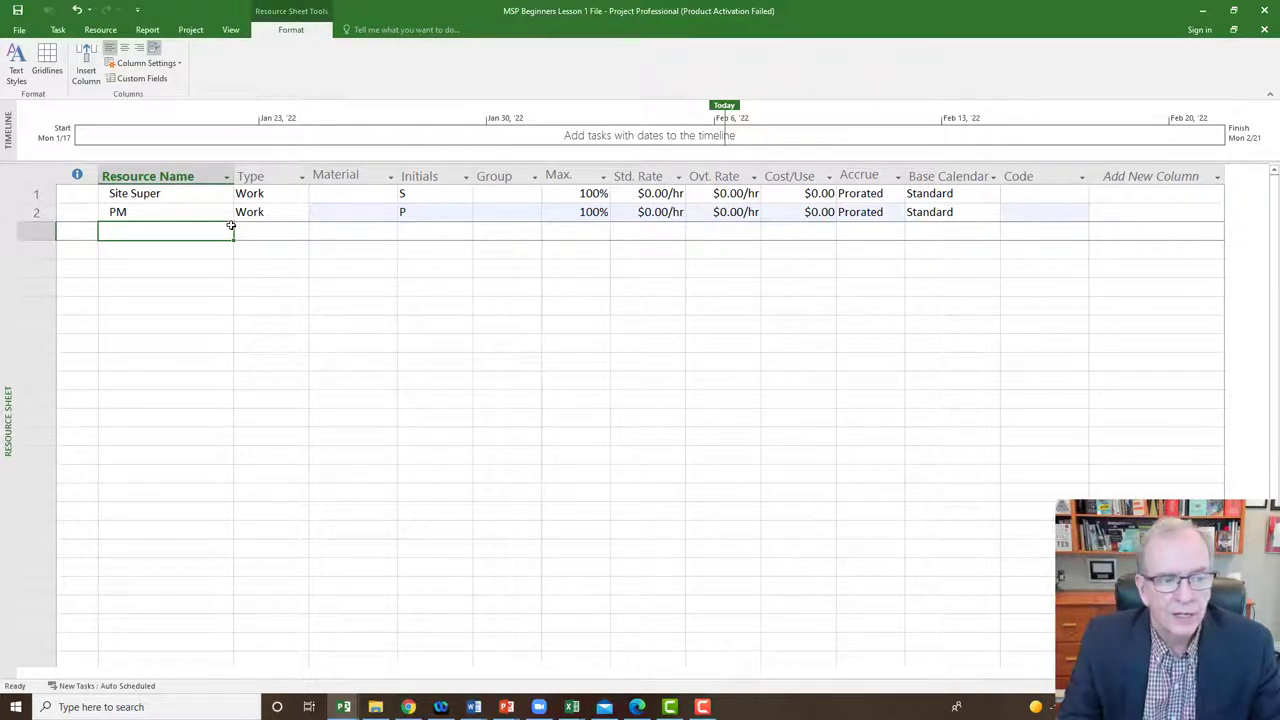
- Add Drywall Sub and Plumber as the third and fourth resources
type("Drywall")
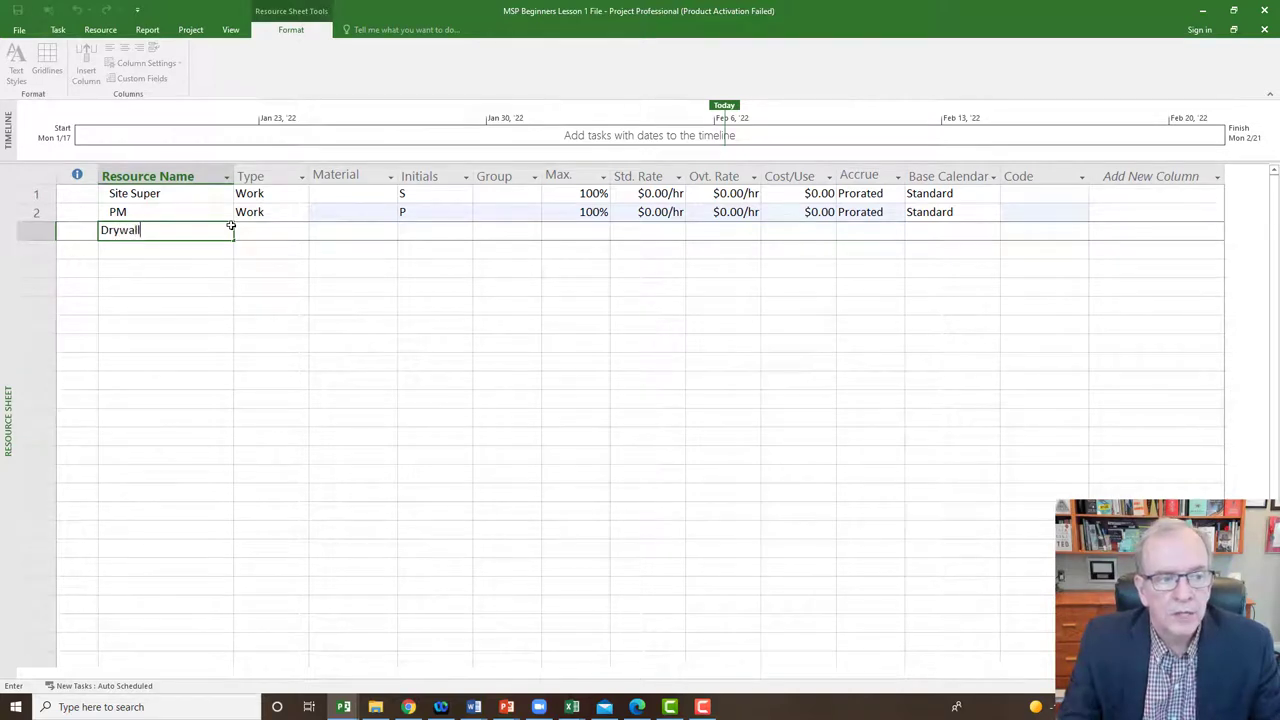
type(" Sub")
key("Return")
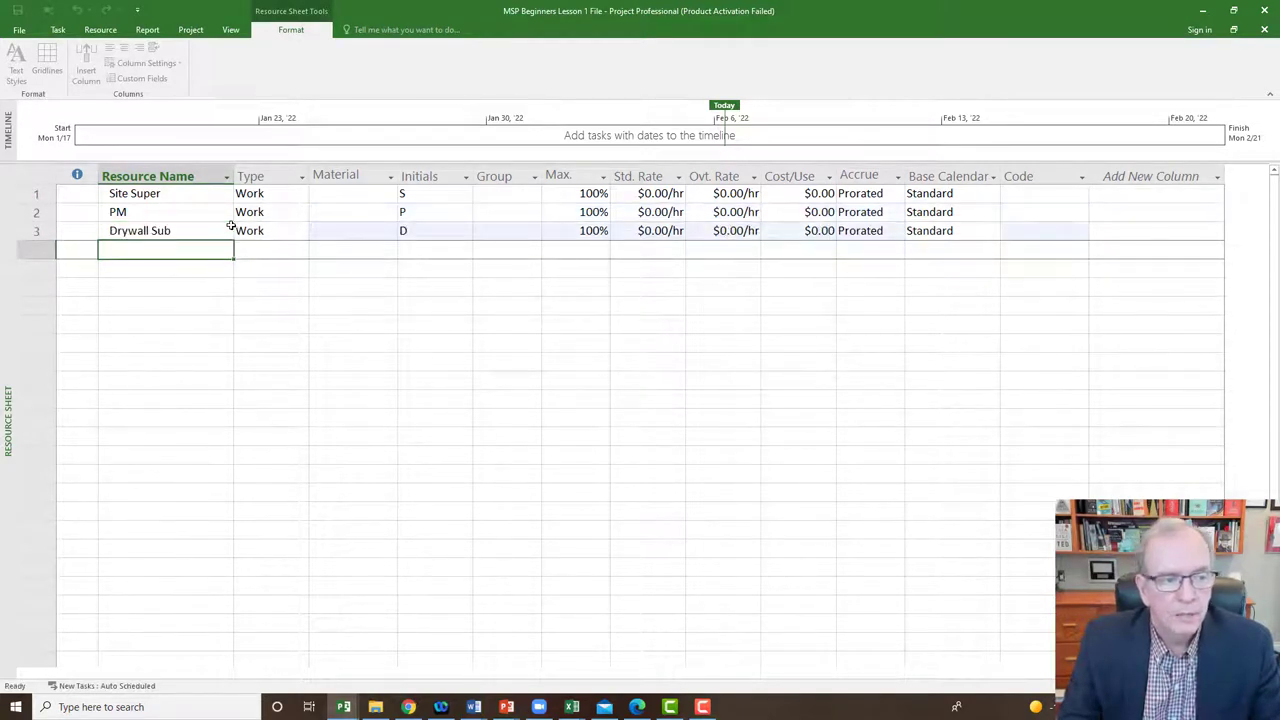
type("Plumb")
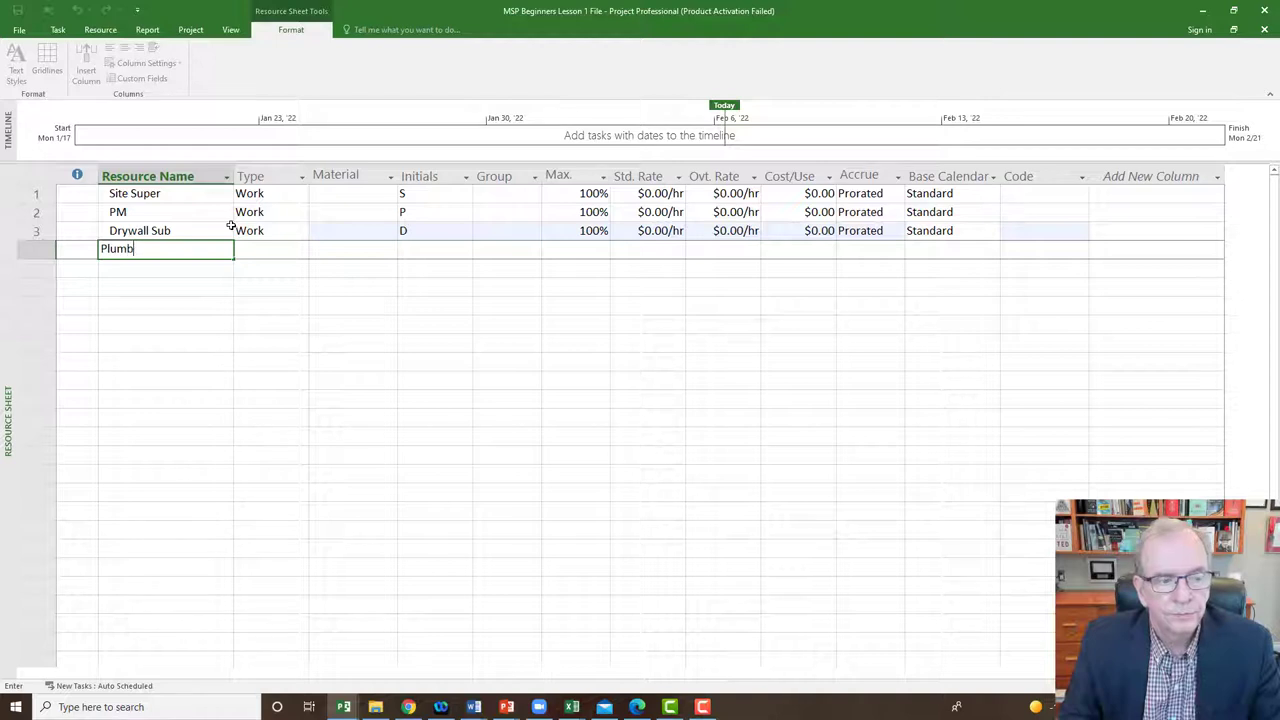
type("er")
key("Return")
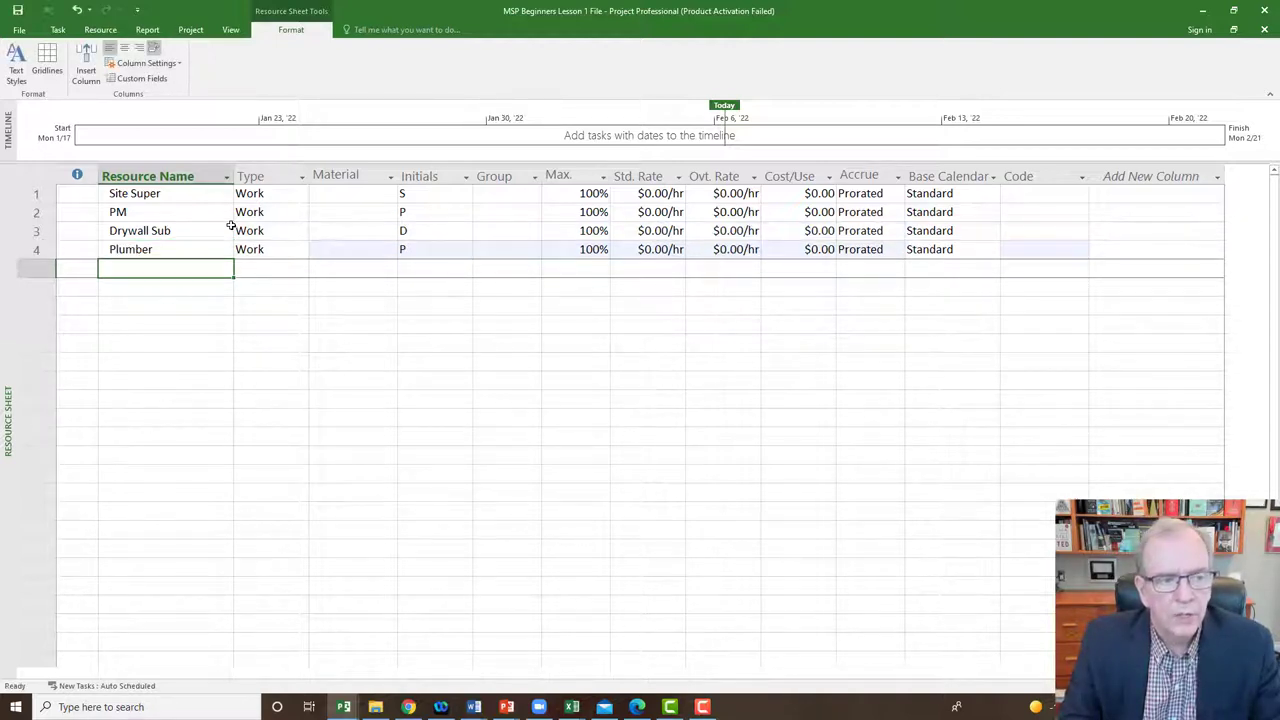
- Add a fifth resource named Drywall Supplier sq.ft. below Plumber
type("Dry")
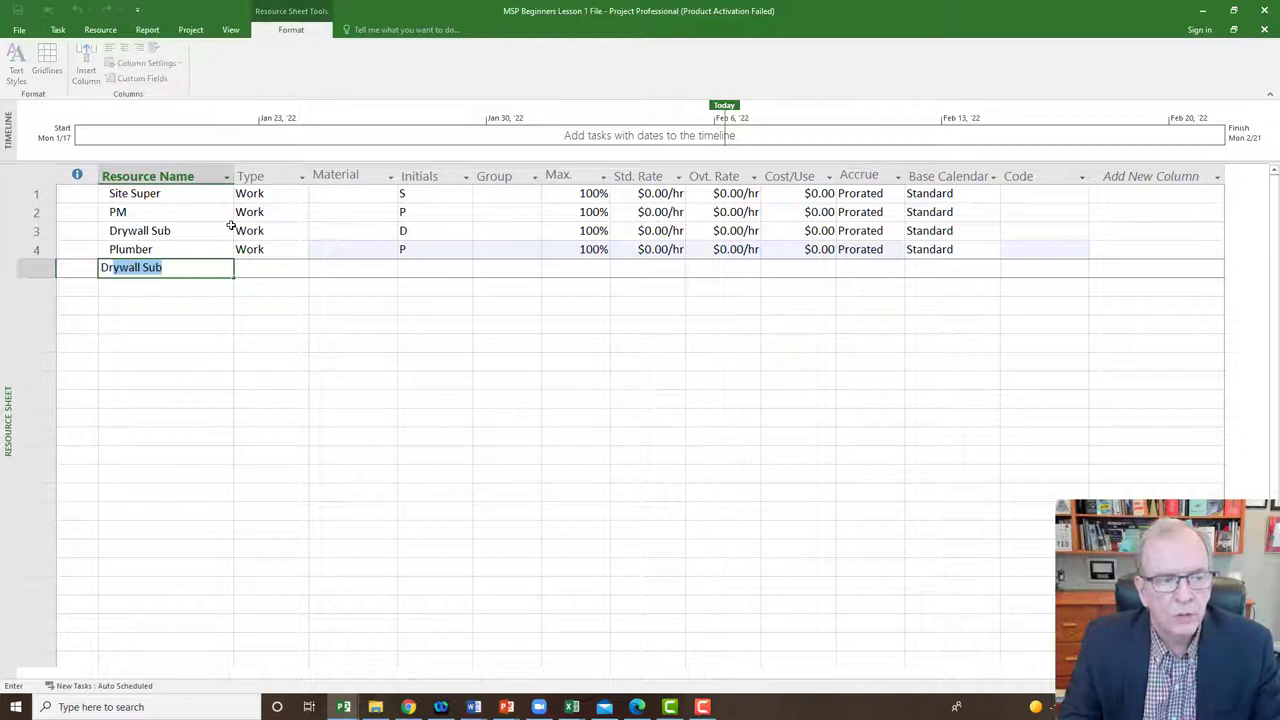
type("wall S")
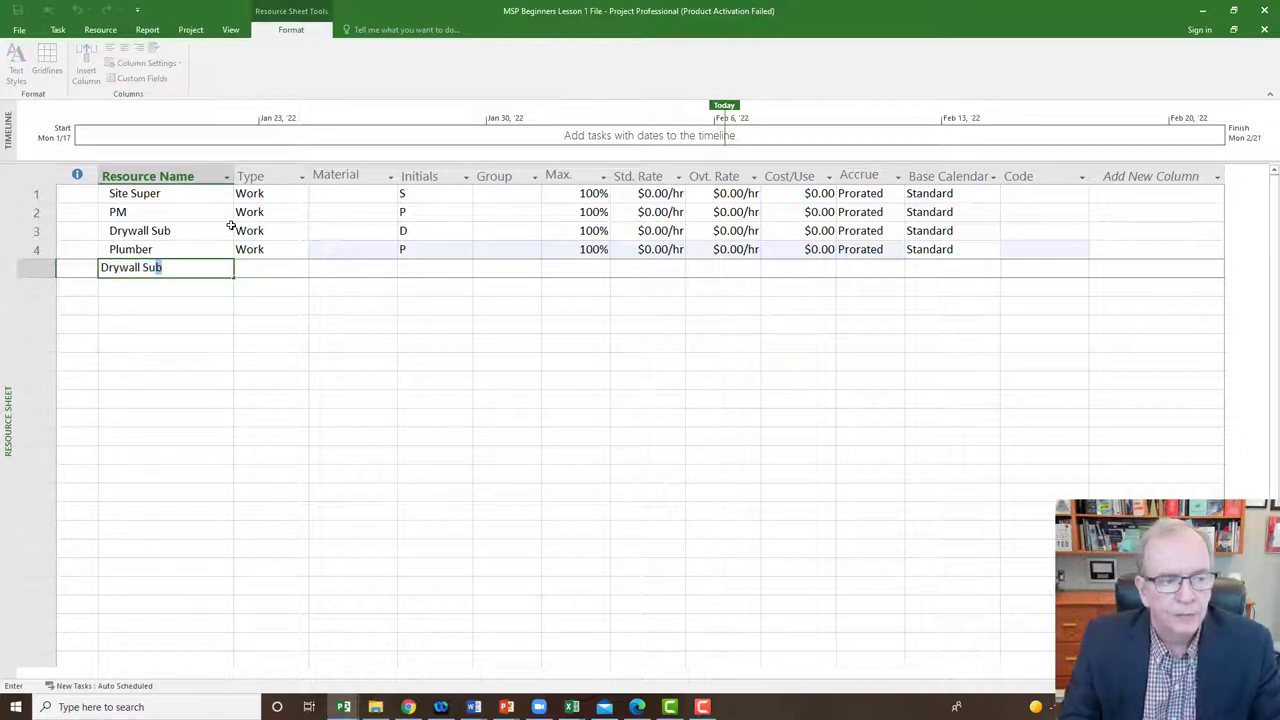
type("upplier")
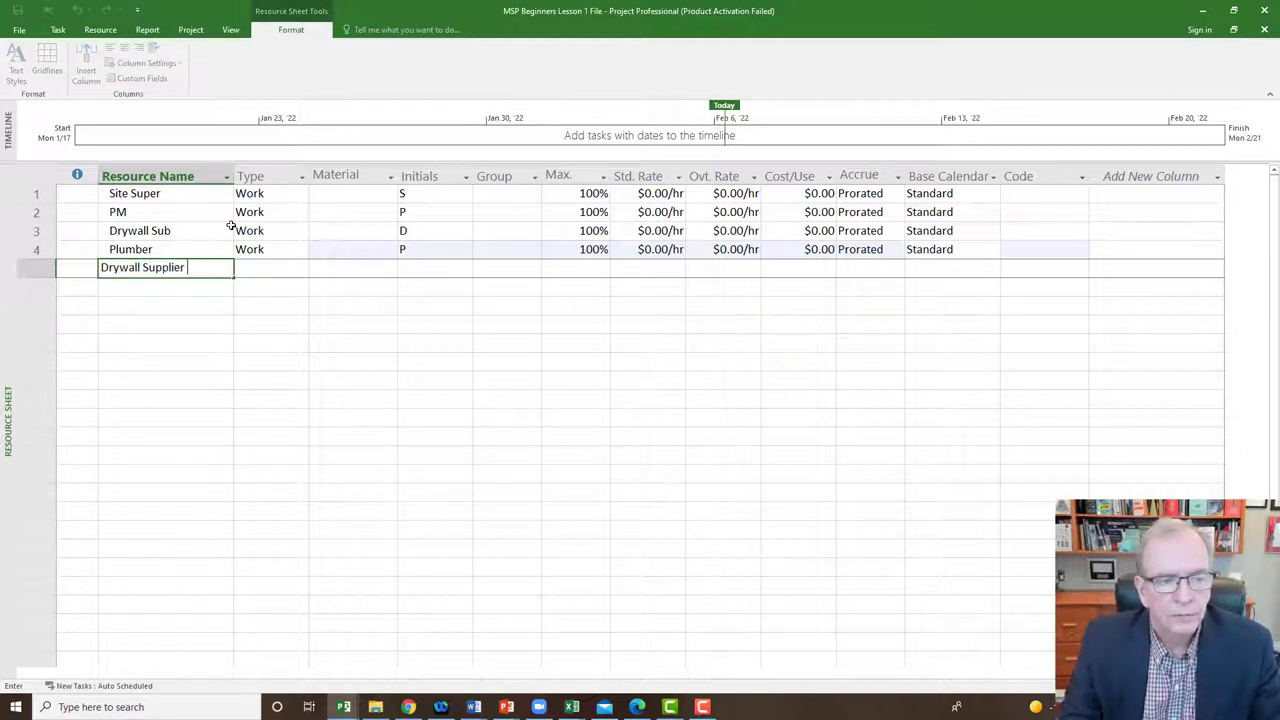
type(" sq.ft.")
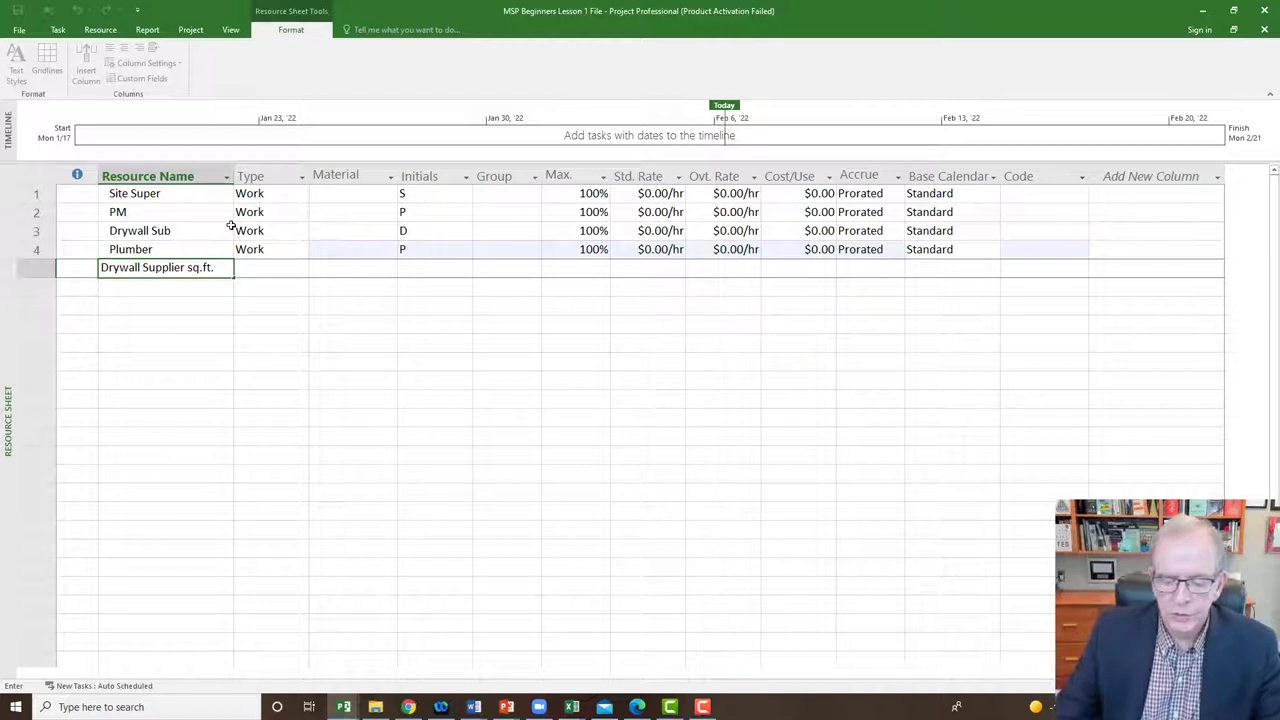
key("Return")
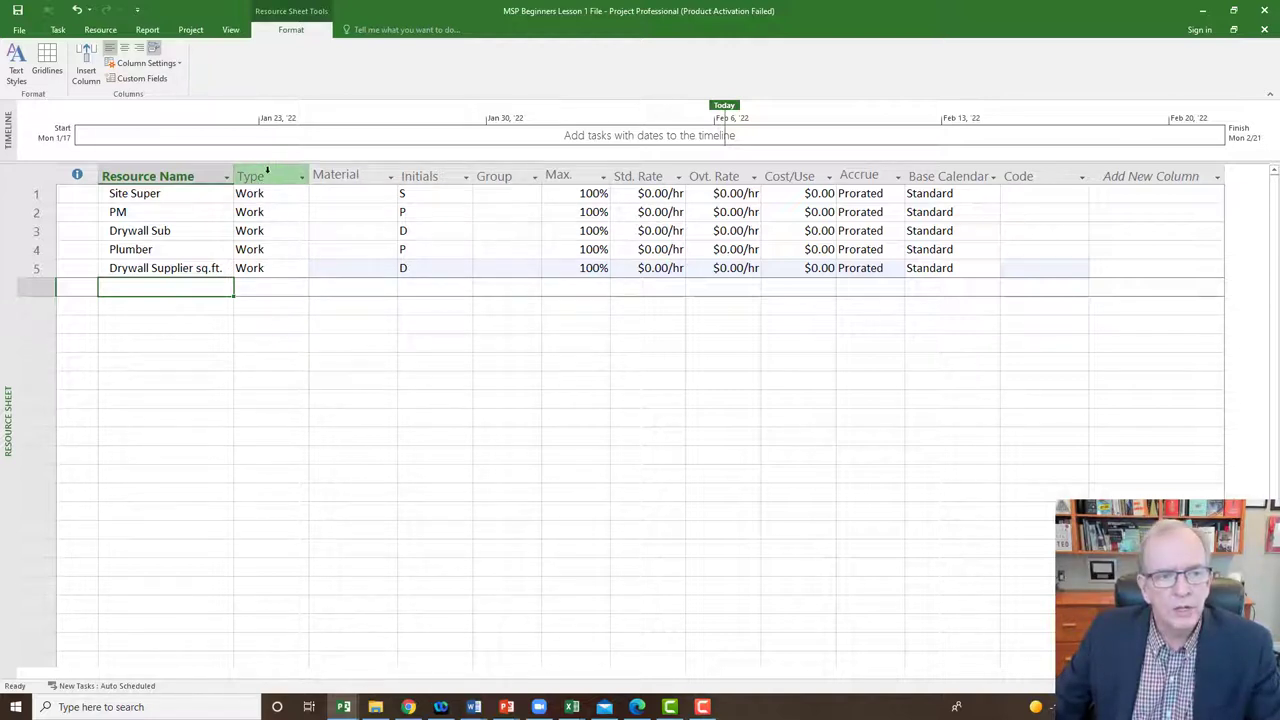
- Examine the resource types available for Site Super and keep its type as Work
left_click(267, 170)
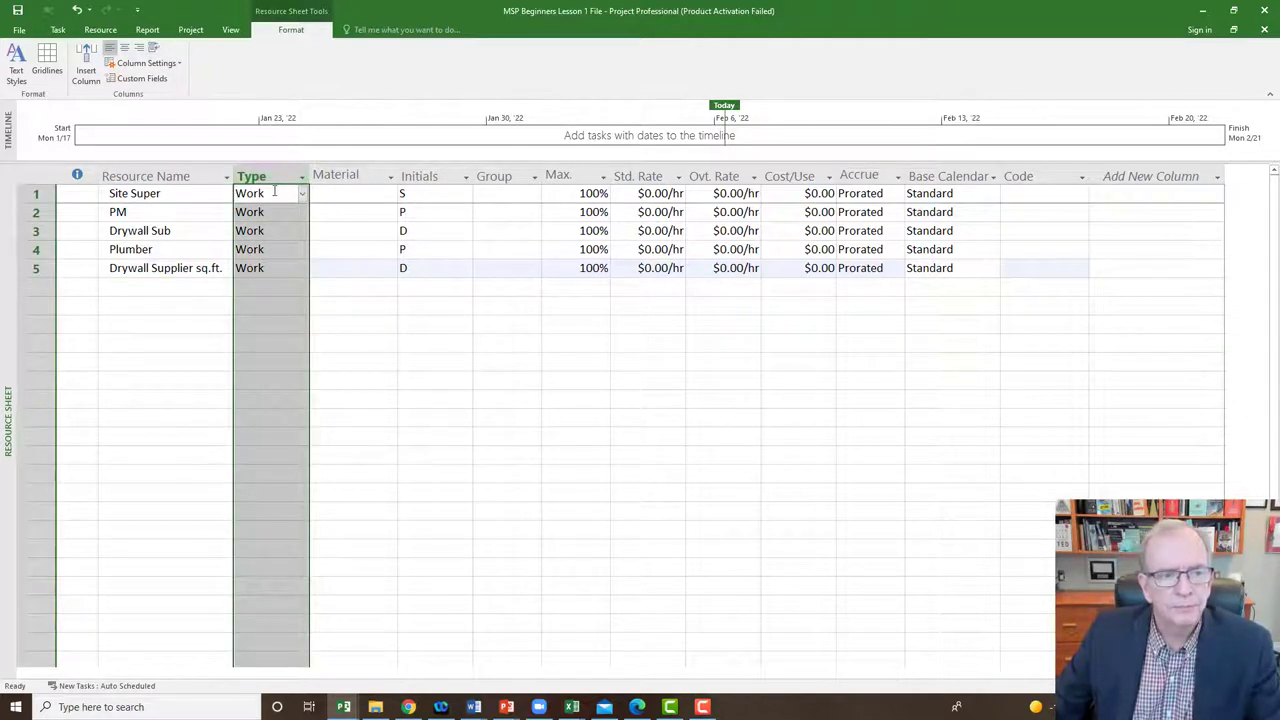
left_click(303, 197)
left_click(303, 197)
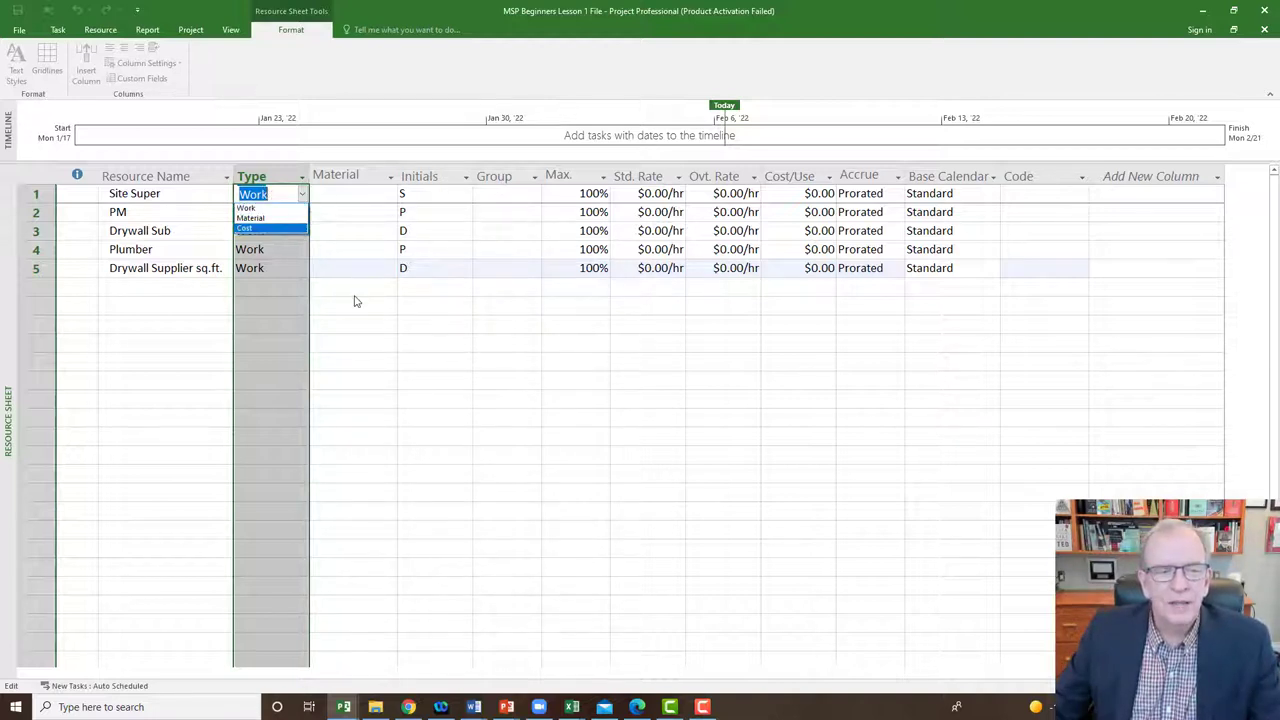
left_click(252, 207)
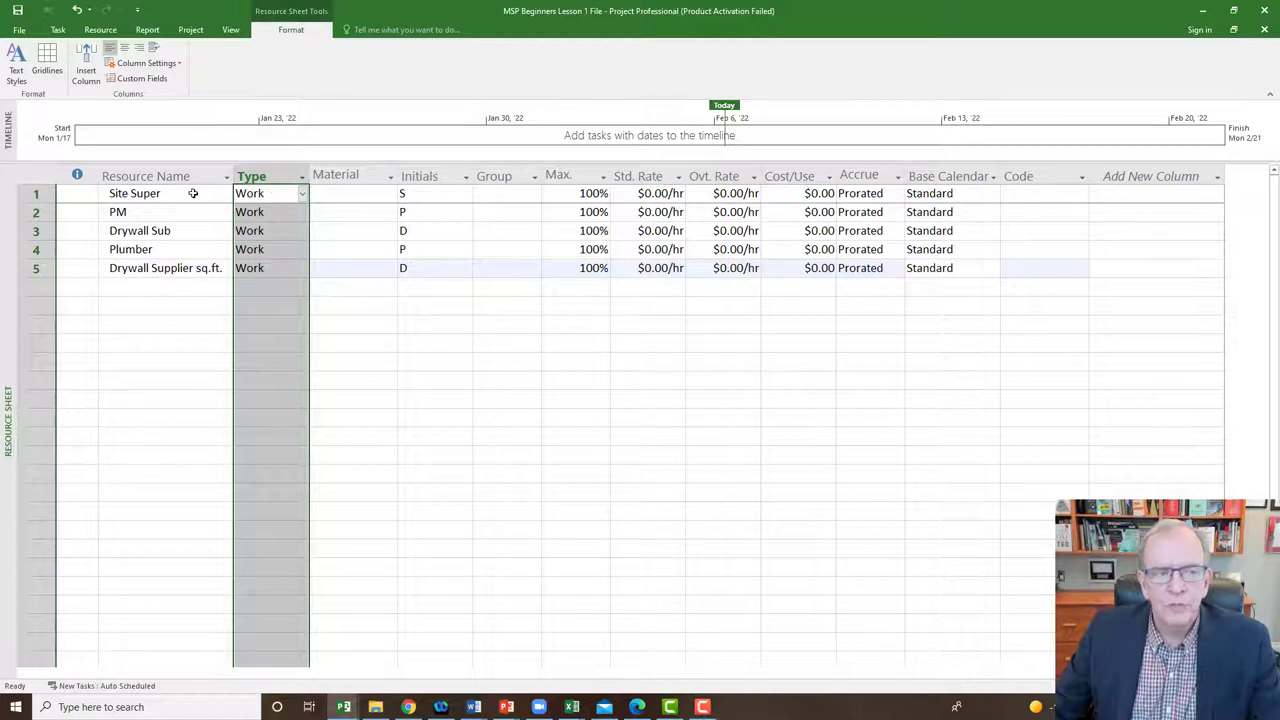
left_click(193, 193)
left_click(270, 193)
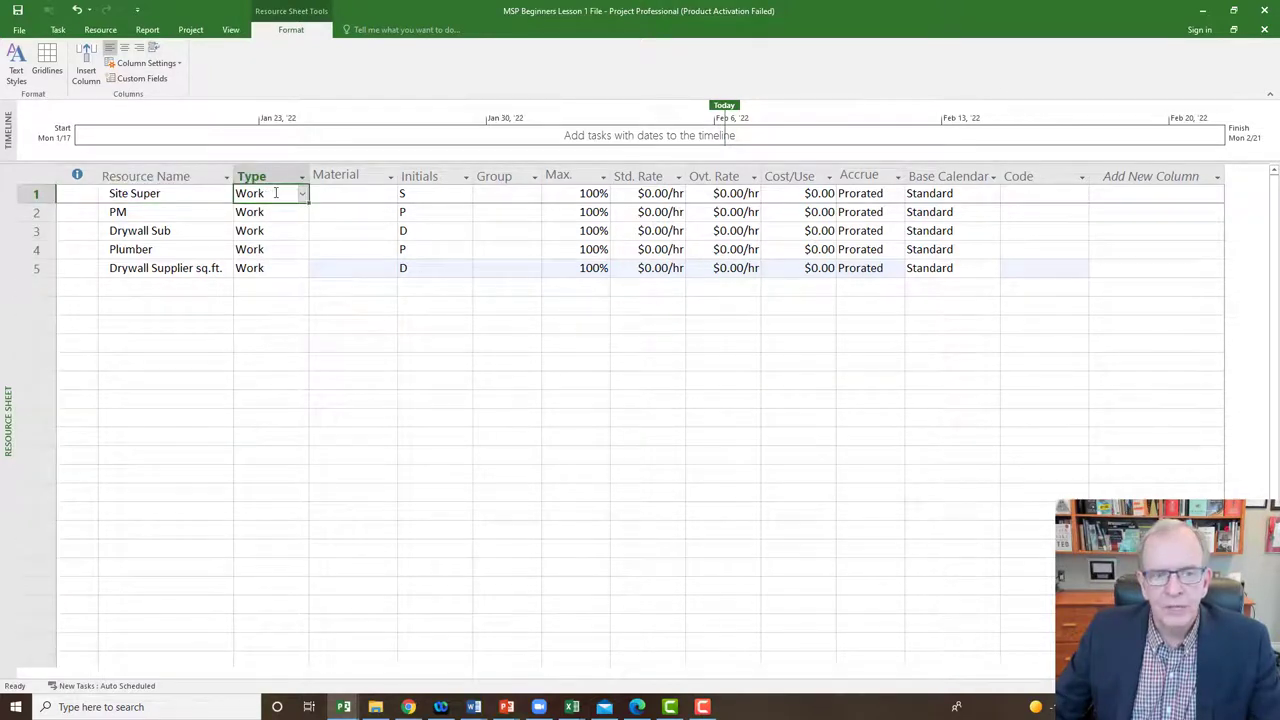
- Set the standard rate of both Site Super and PM to $100.00/hr
left_click(630, 213)
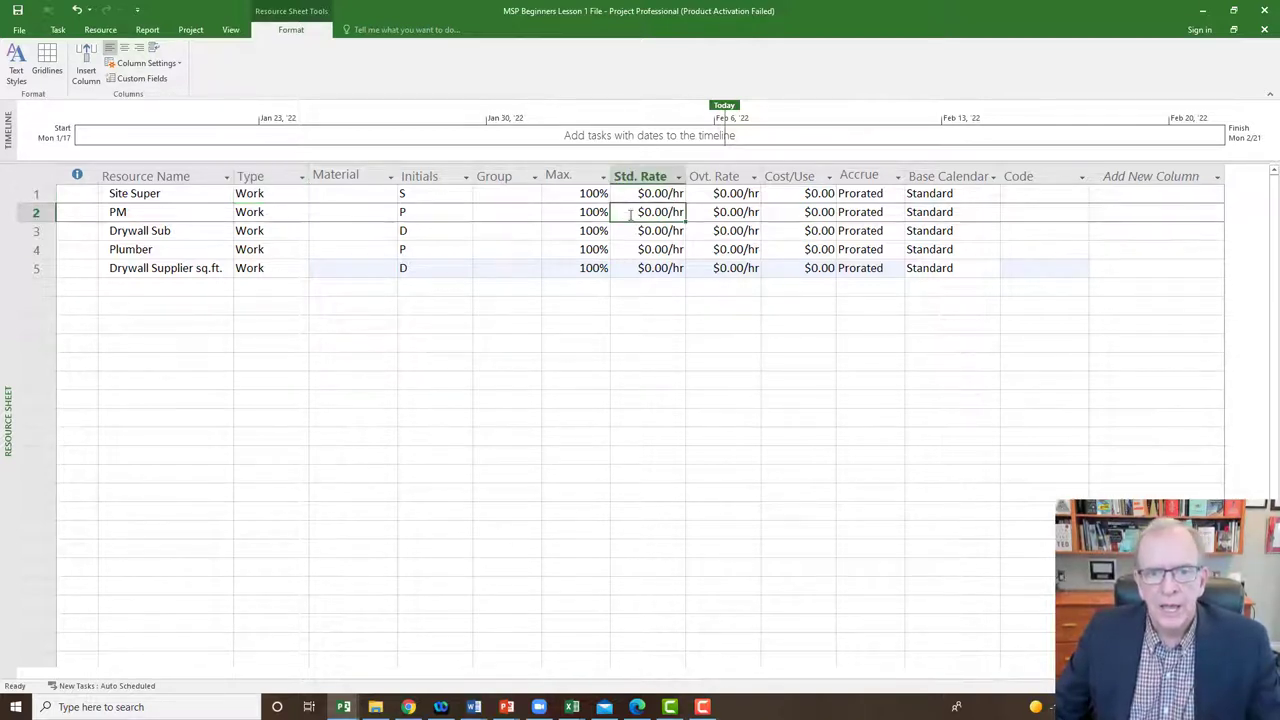
left_click(645, 193)
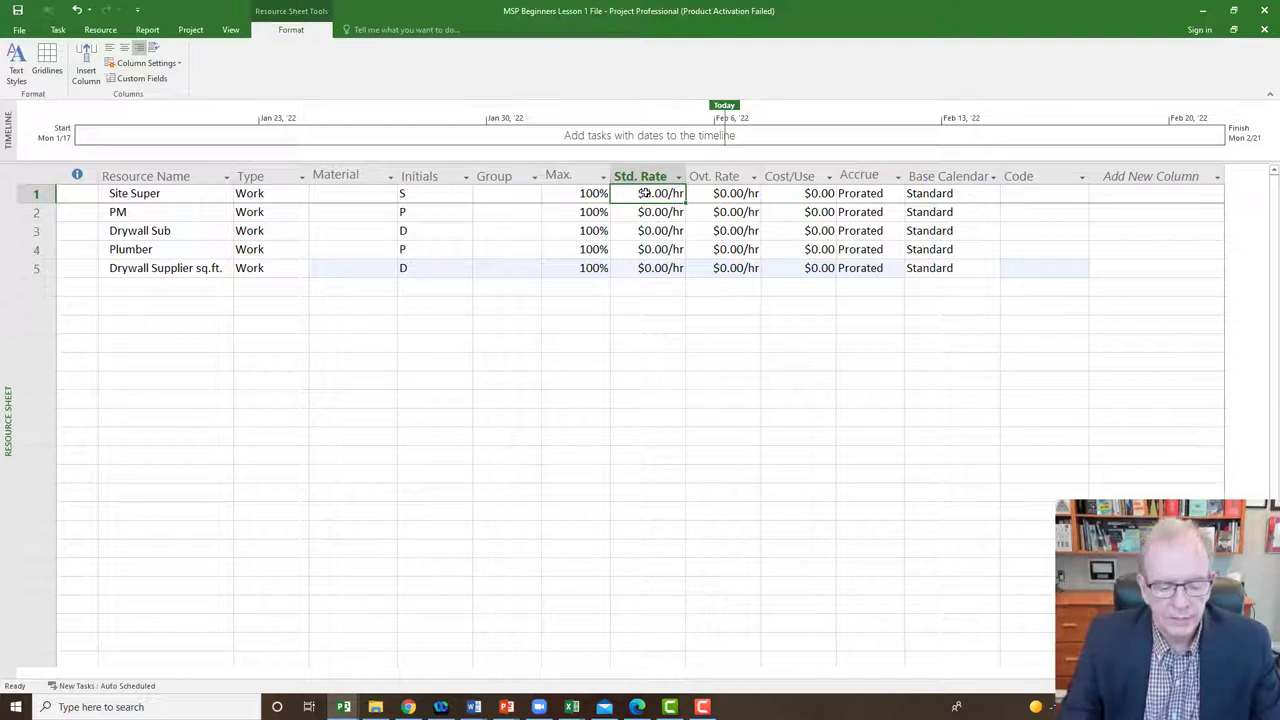
type("100")
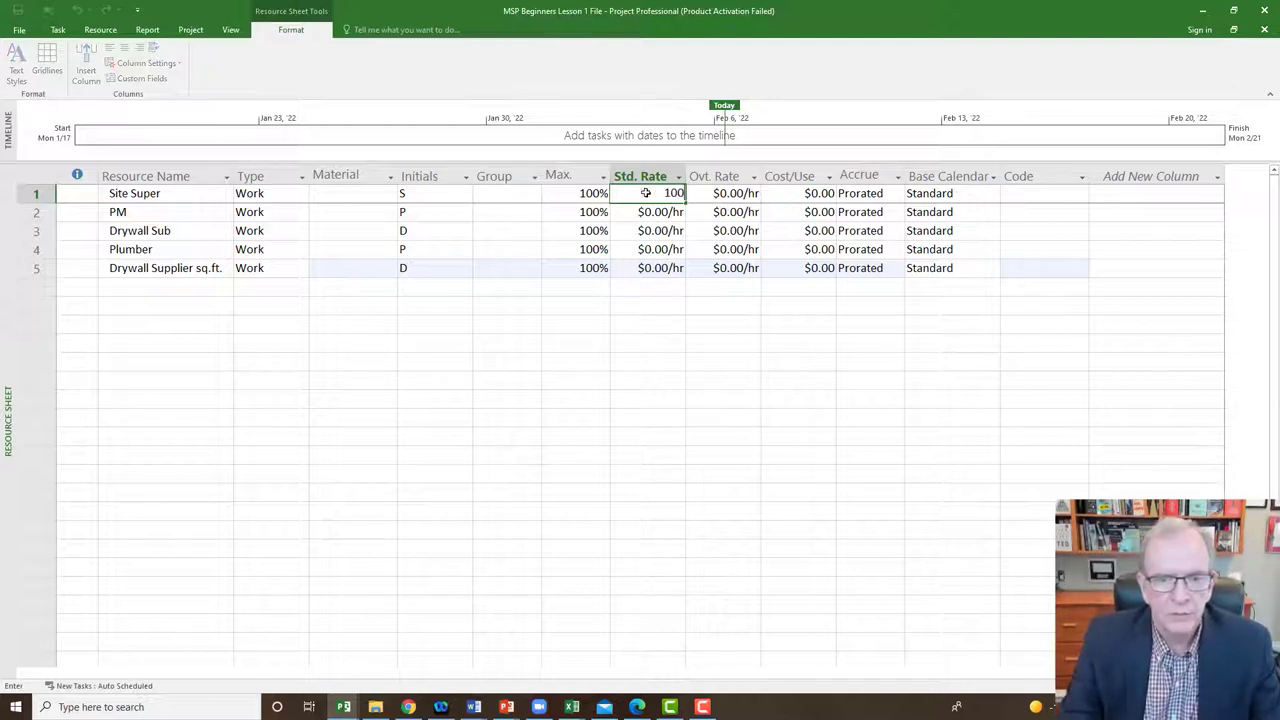
key("Return")
type("1")
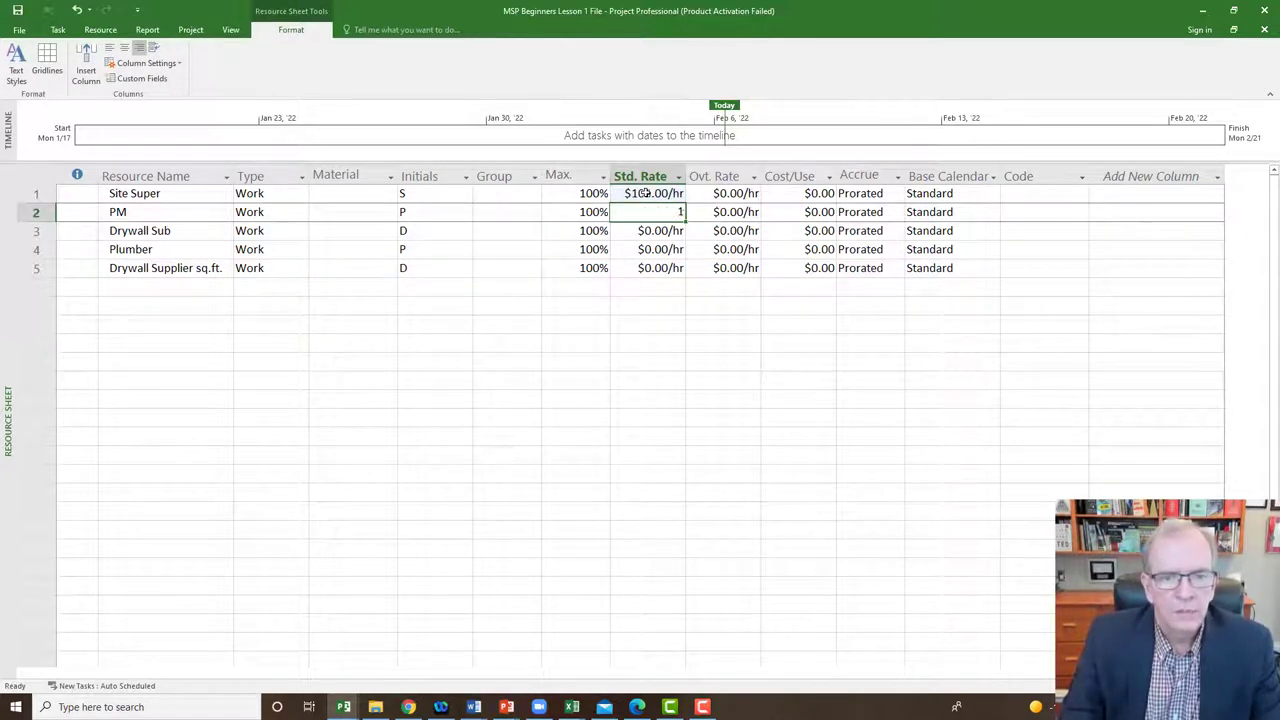
type("00/hr")
key("Return")
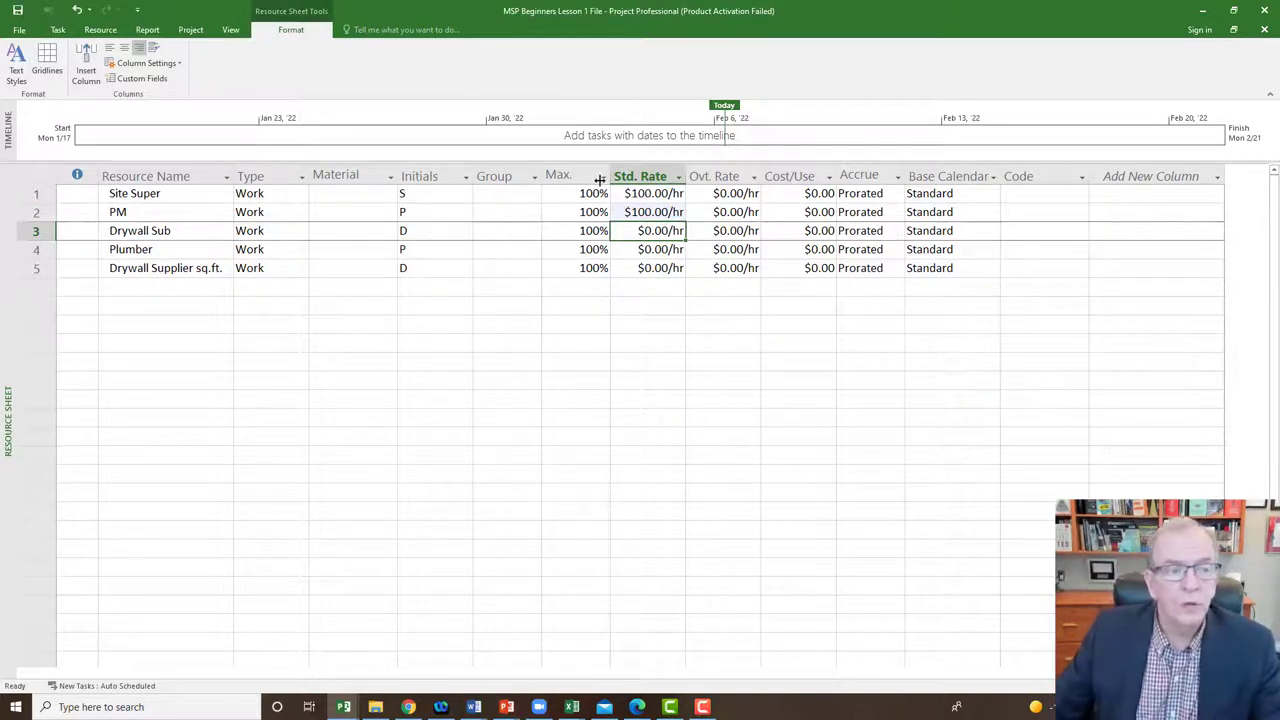
- Change the resource type of Drywall Sub and Plumber to Cost
left_click(259, 231)
left_click(303, 234)
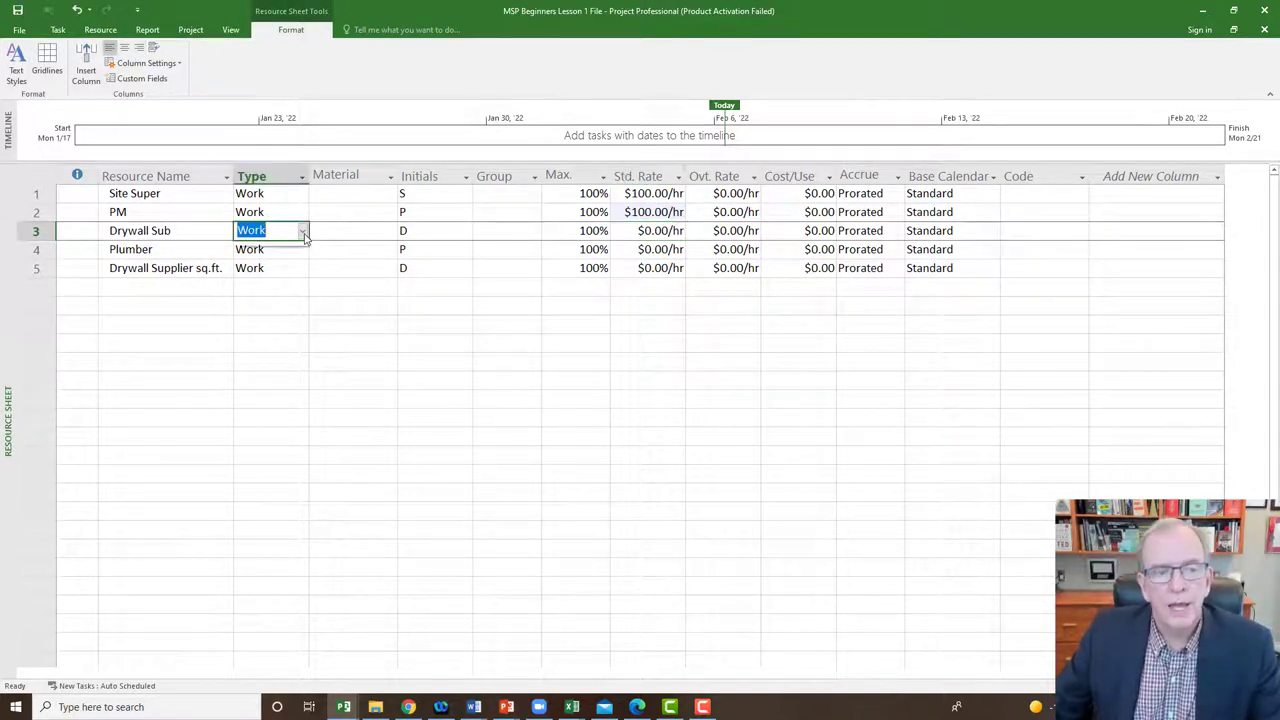
left_click(281, 267)
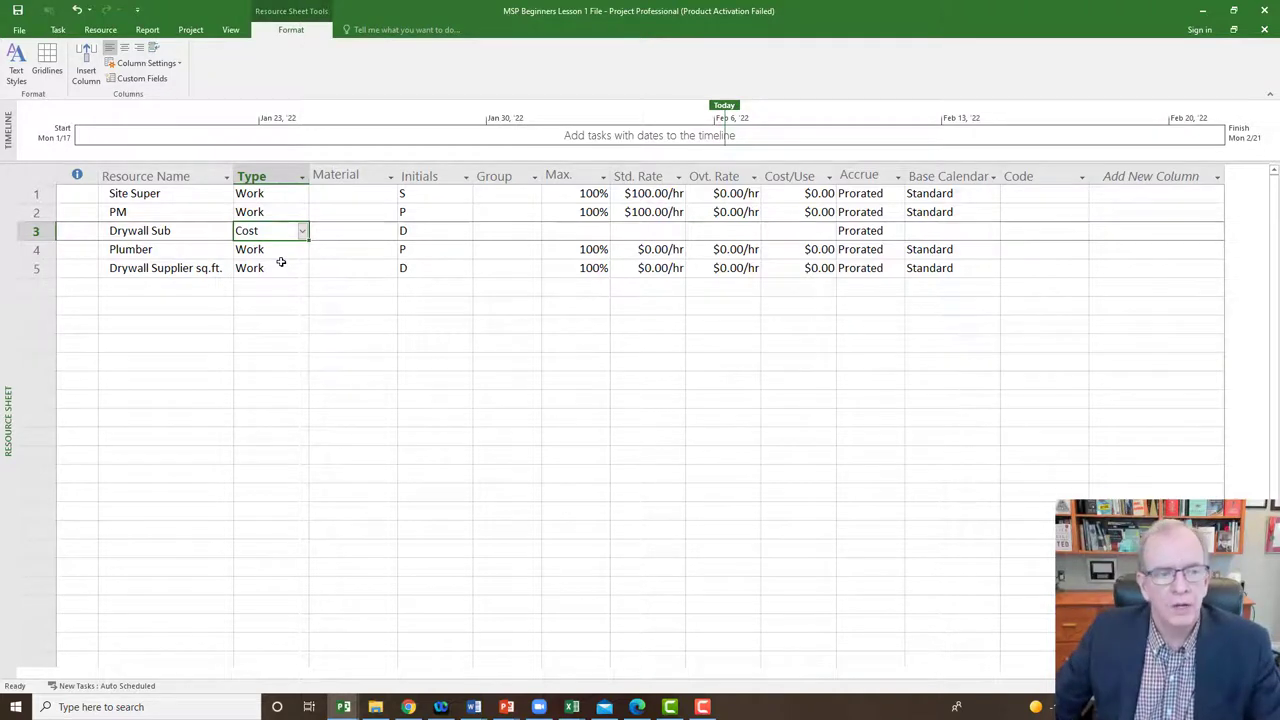
left_click(278, 252)
left_click(304, 254)
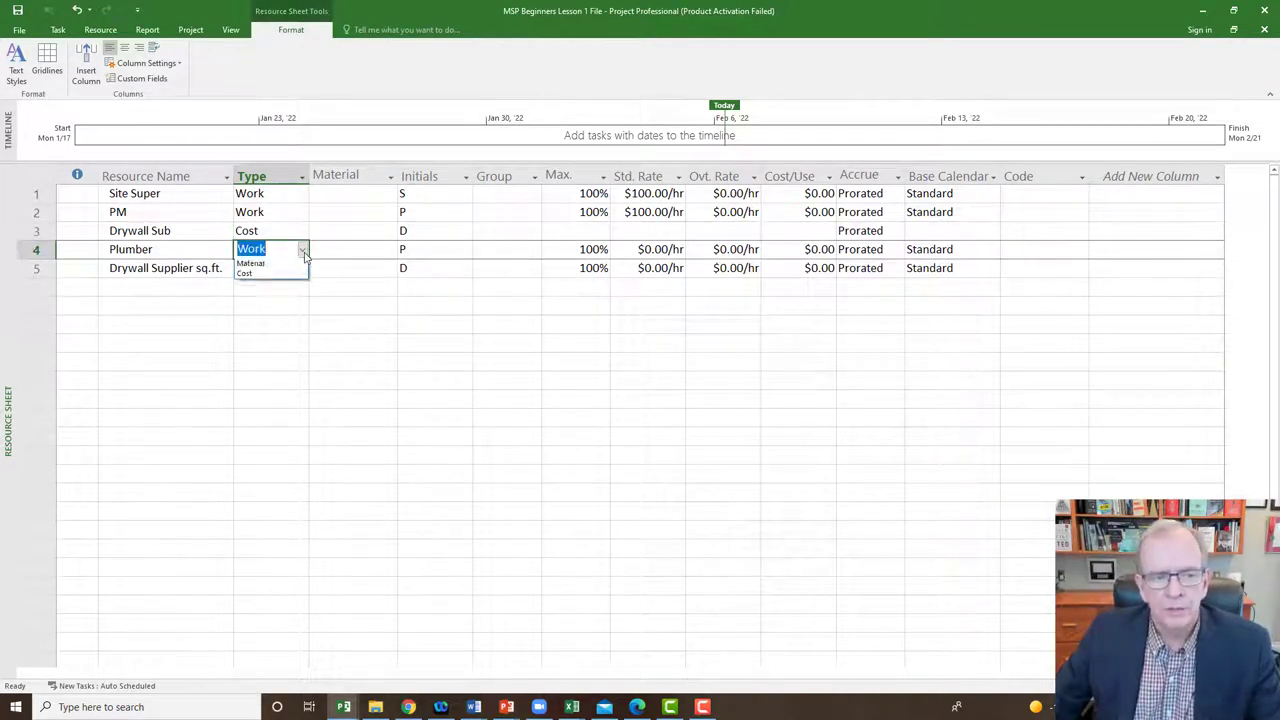
left_click(280, 286)
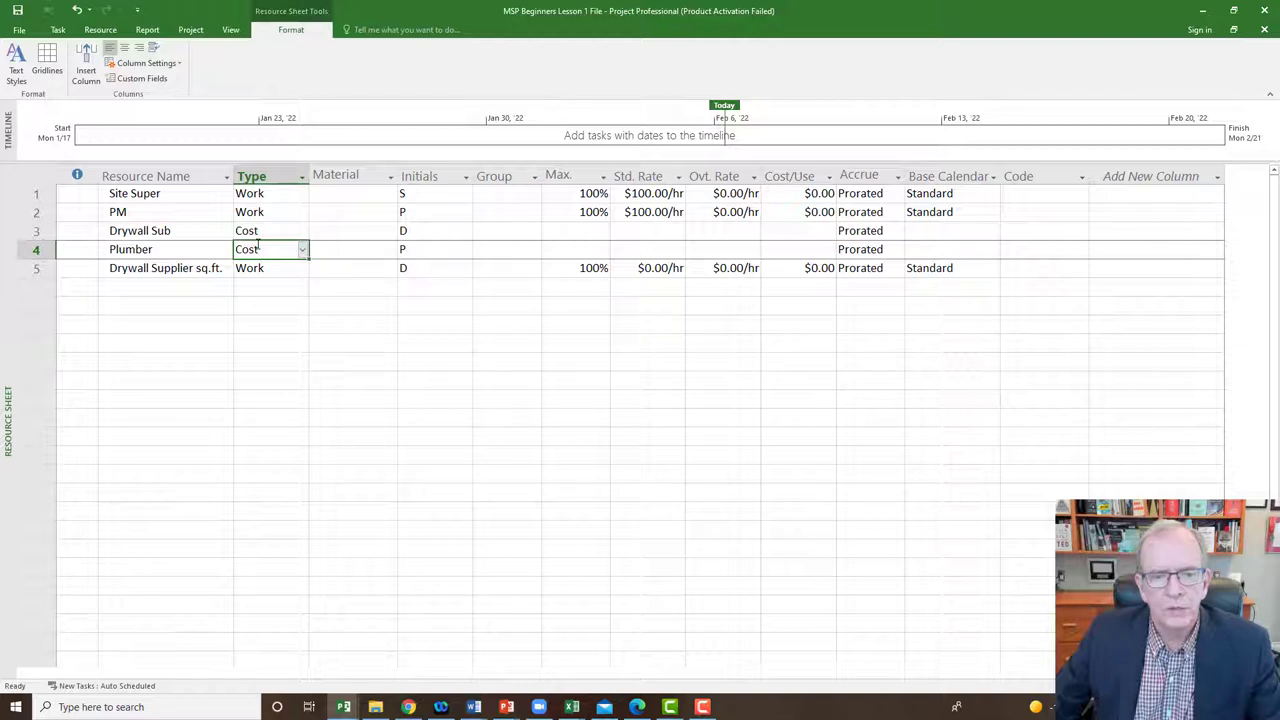
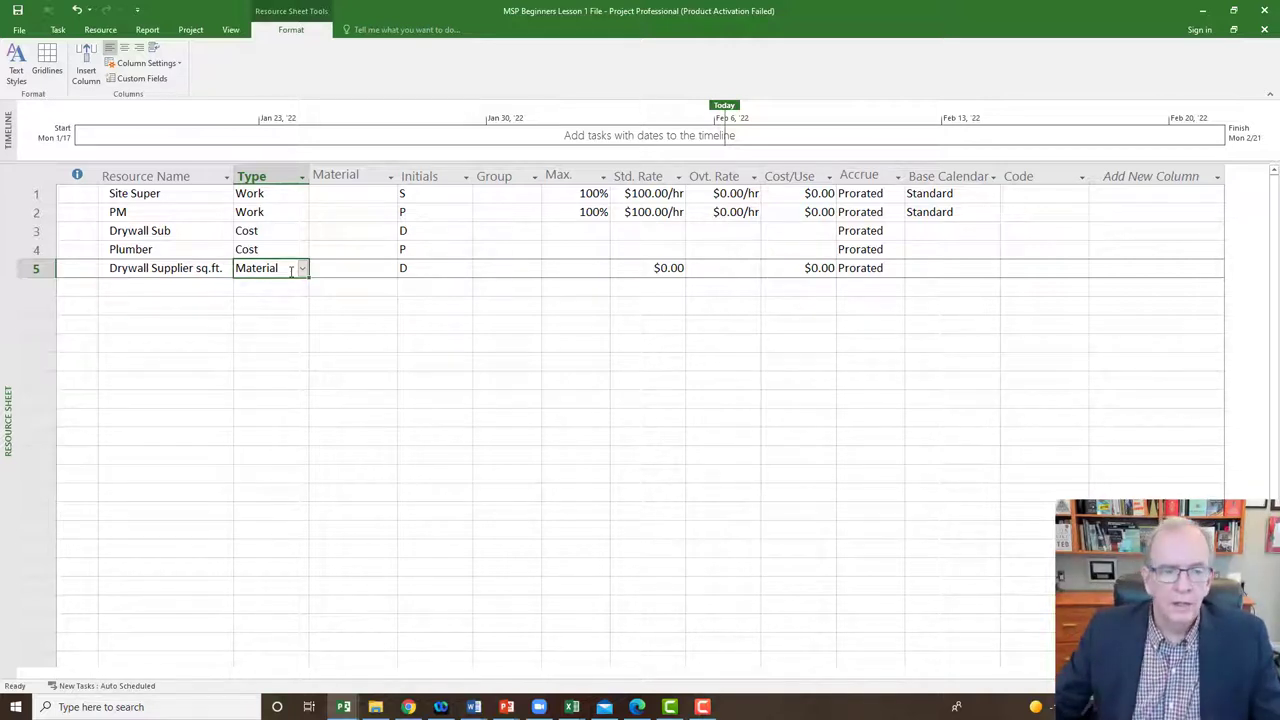
- Enter sq.ft. as the material label of the Drywall Supplier resource
left_click(345, 271)
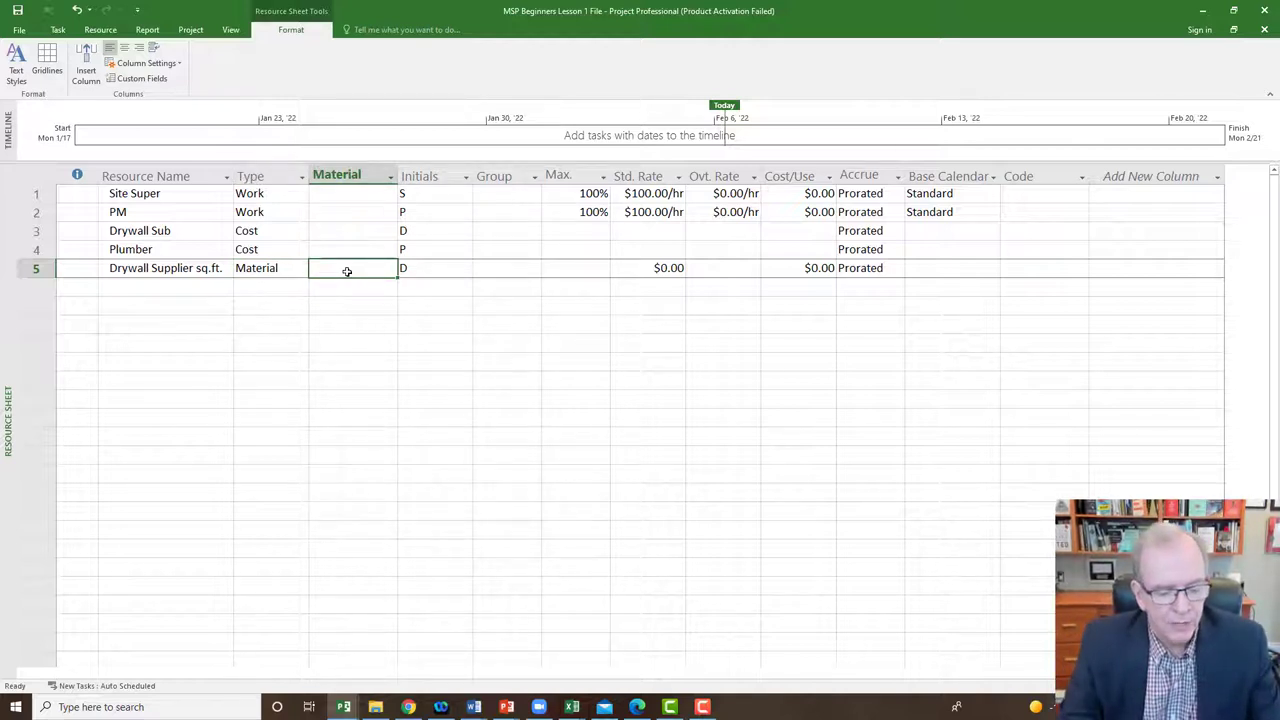
type("sq.ft.")
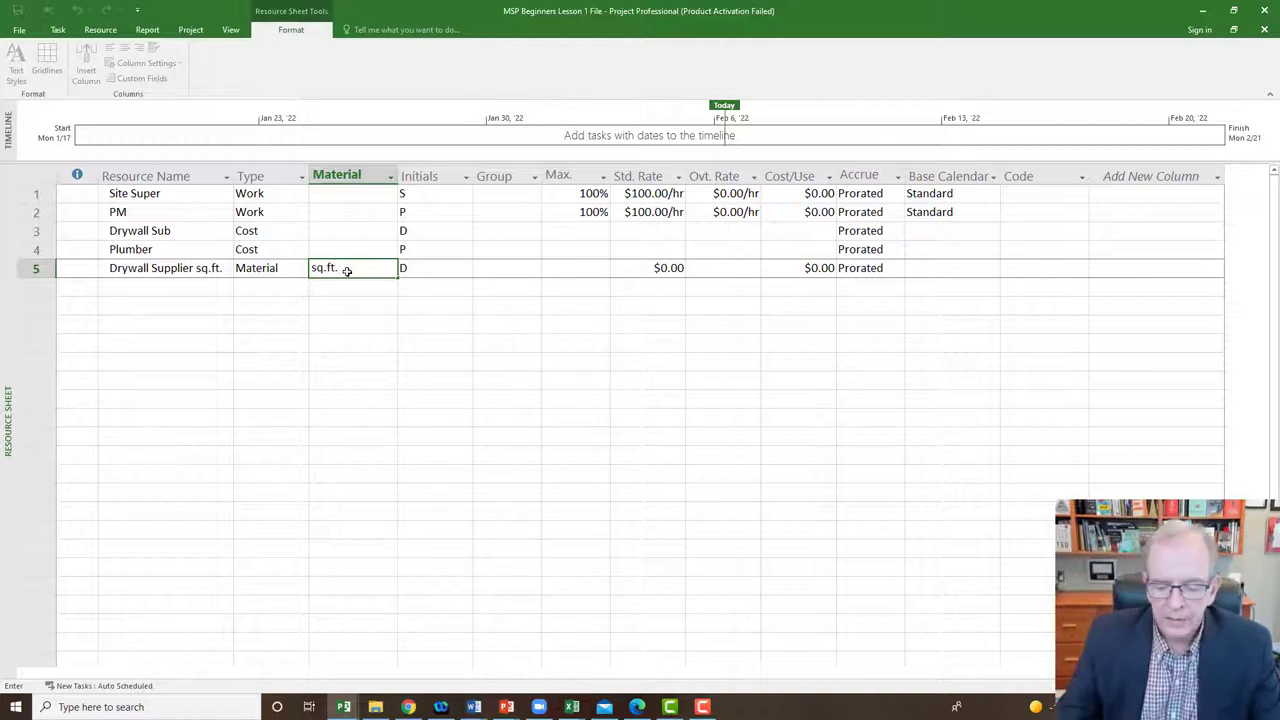
key("Return")
left_click(348, 251)
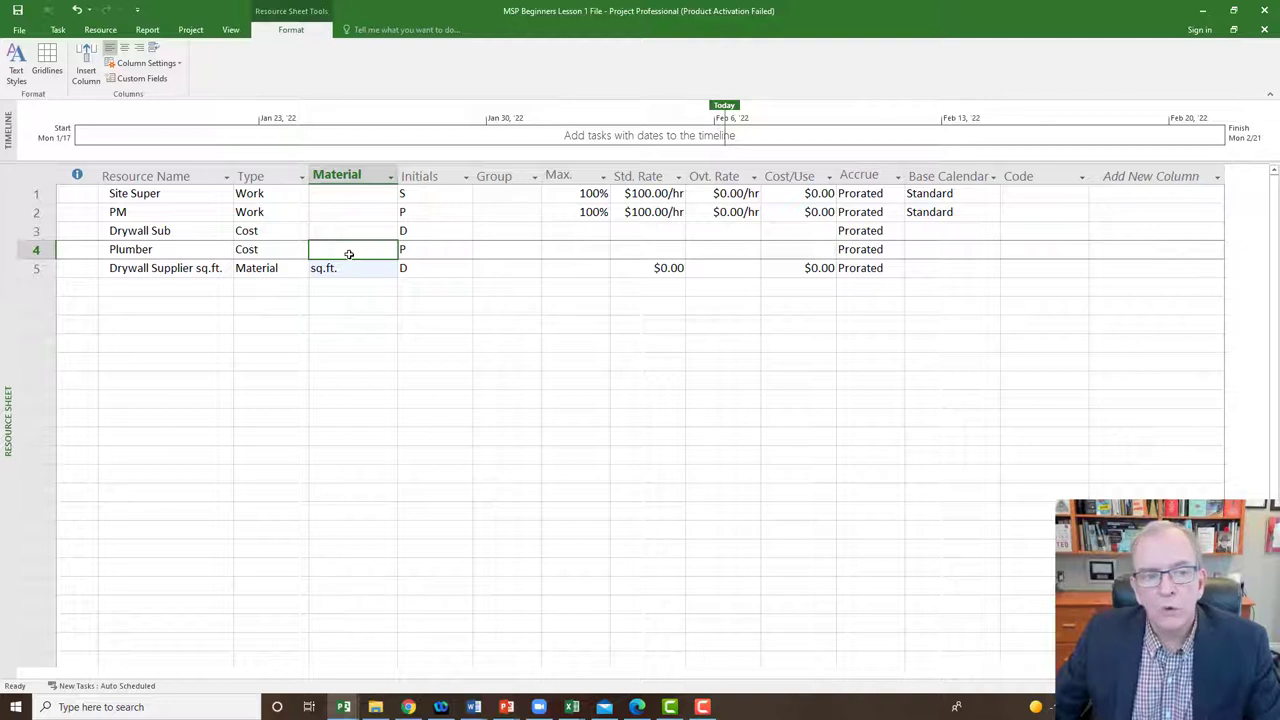
left_click(346, 228)
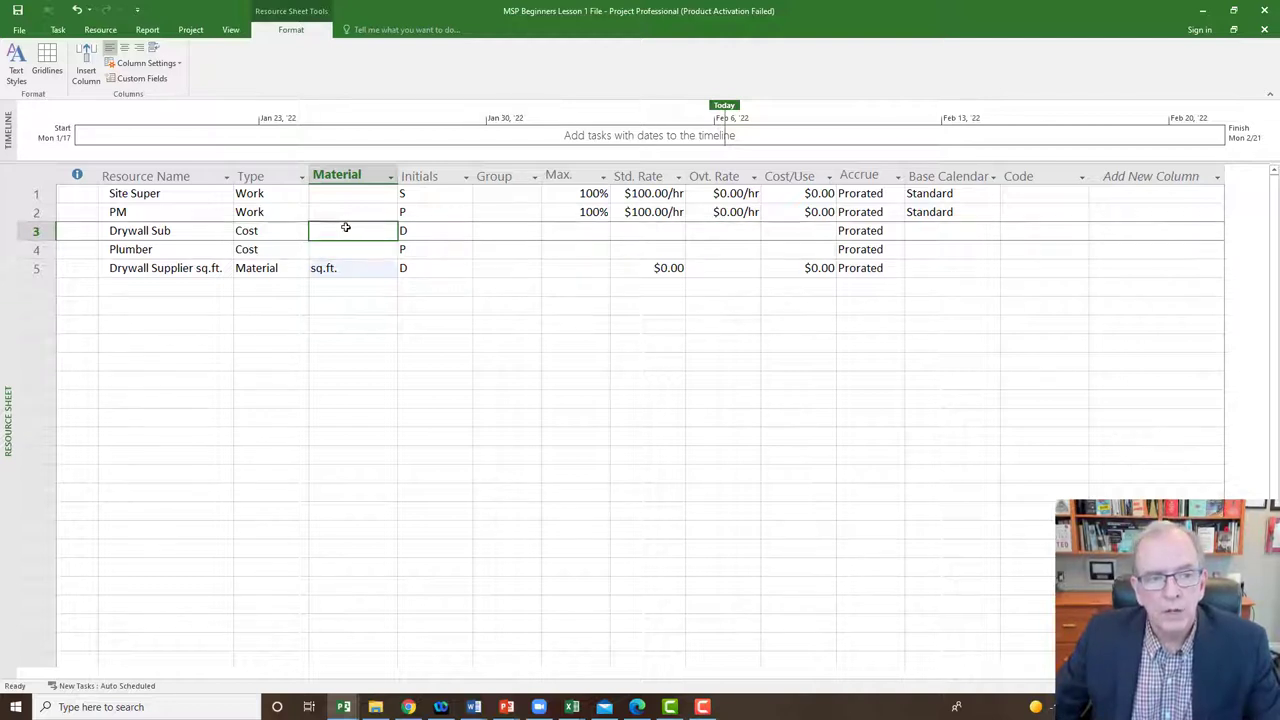
left_click(345, 193)
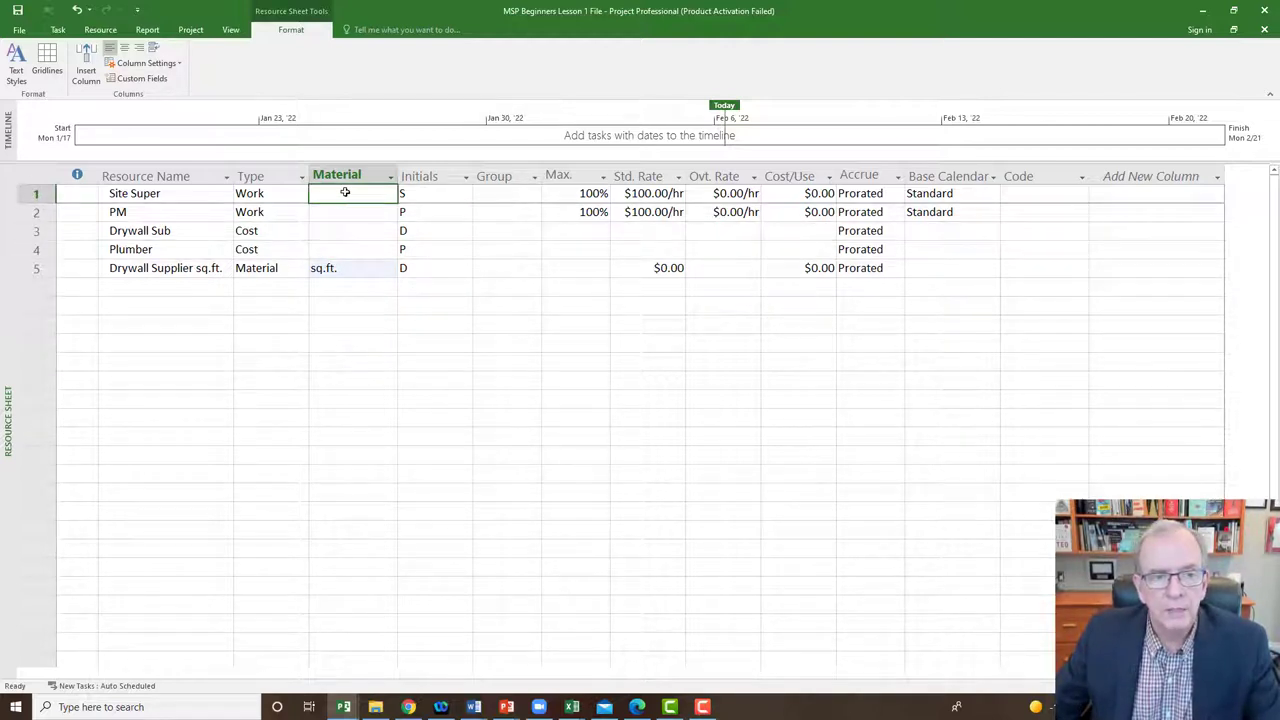
left_click(272, 193)
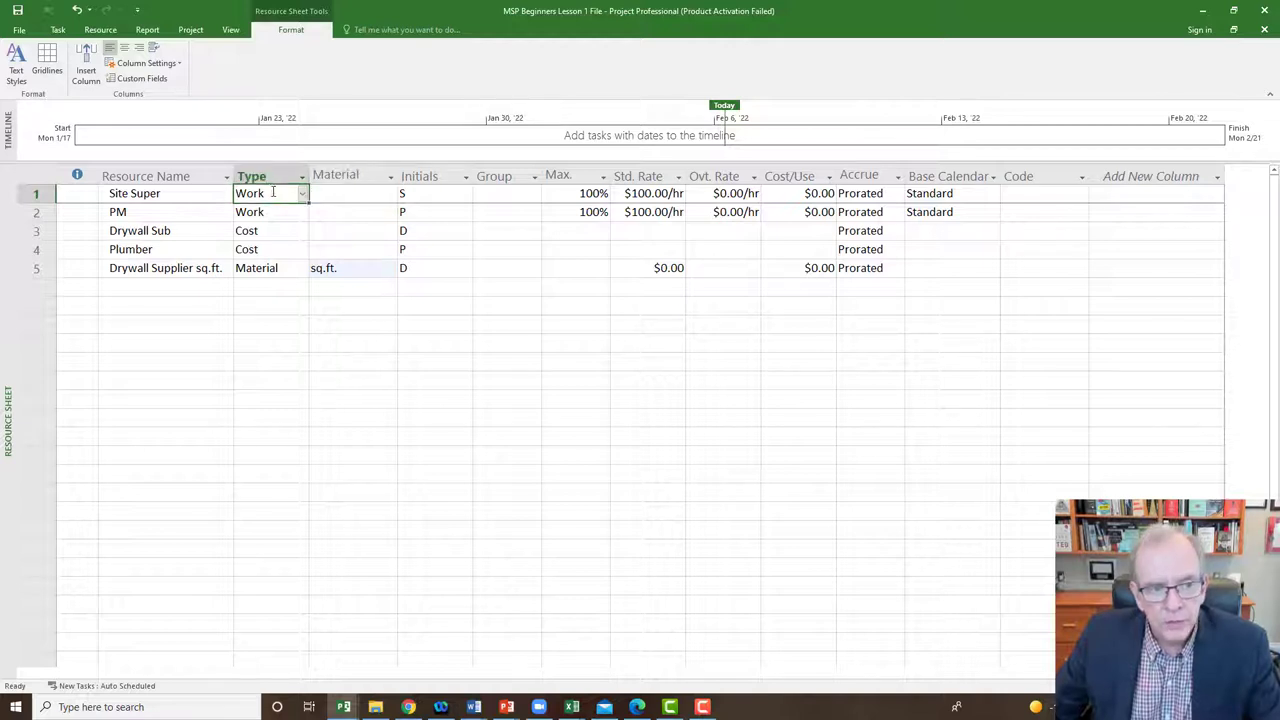
left_click(273, 212)
left_click(270, 235)
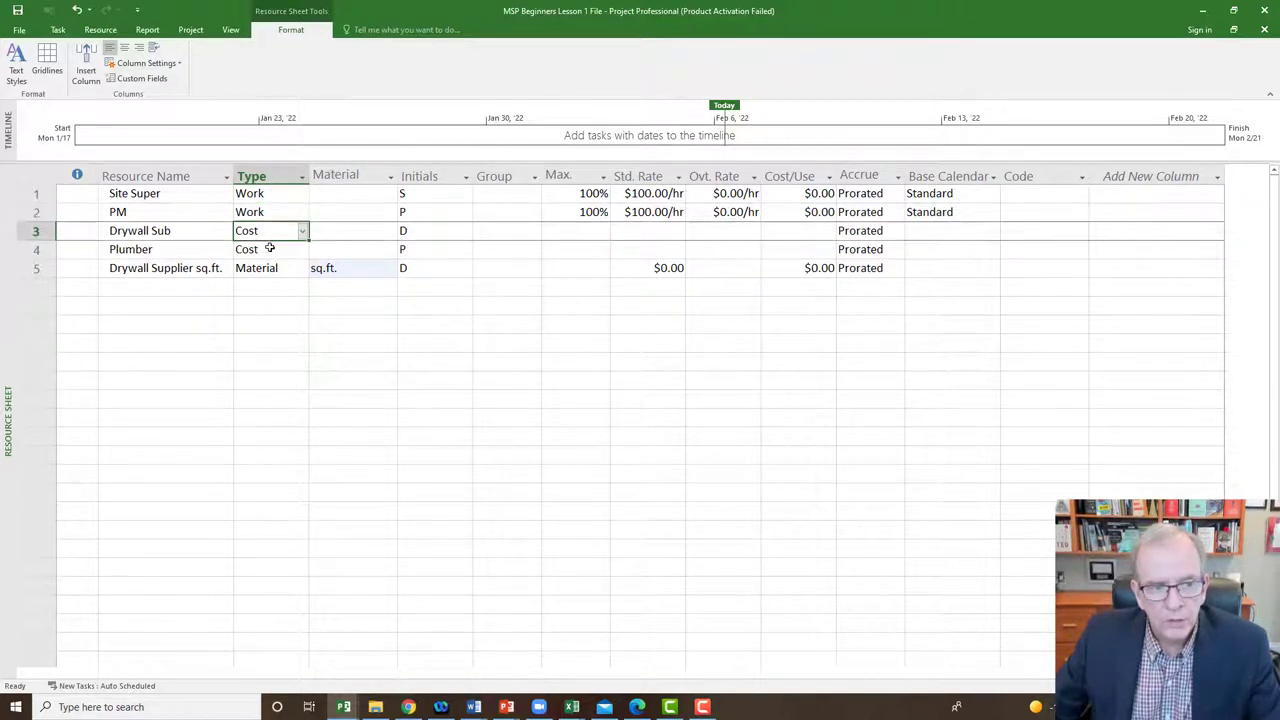
- Review the resource types of all listed resources, the Drywall Supplier's material label and the Drywall Sub's standard rate cell
left_click(269, 249)
left_click(342, 270)
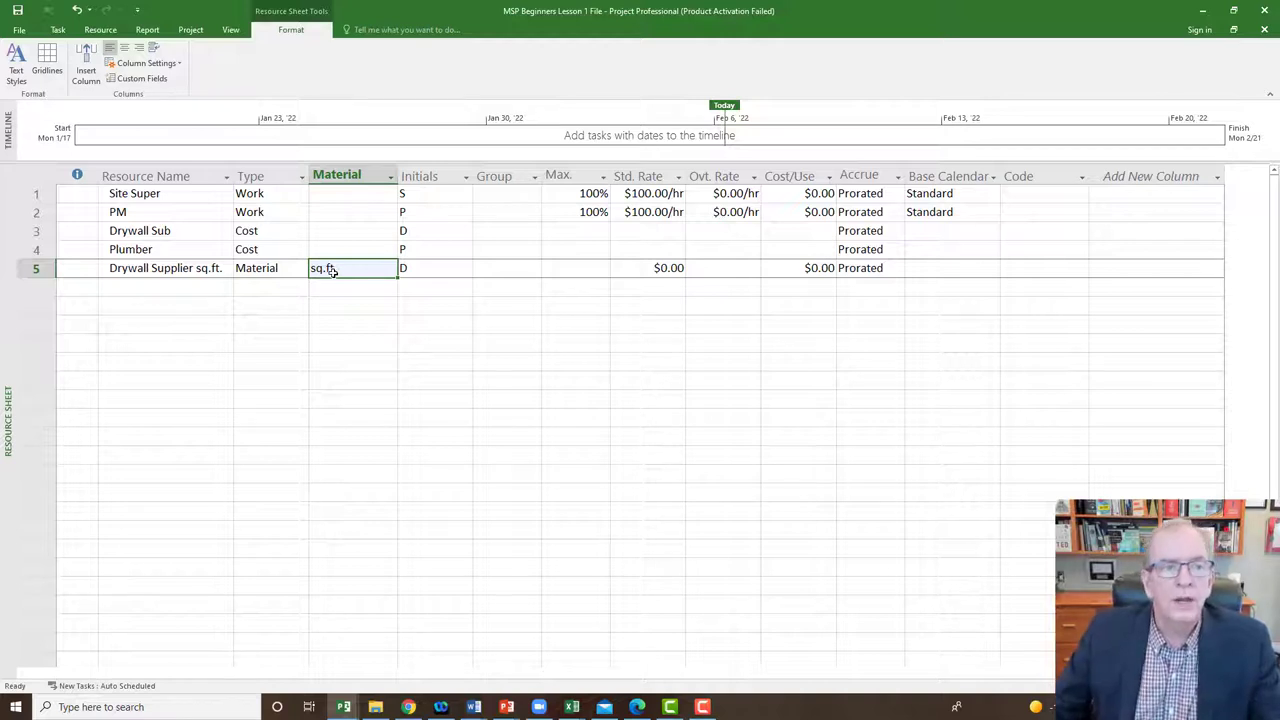
left_click(281, 197)
left_click(290, 211)
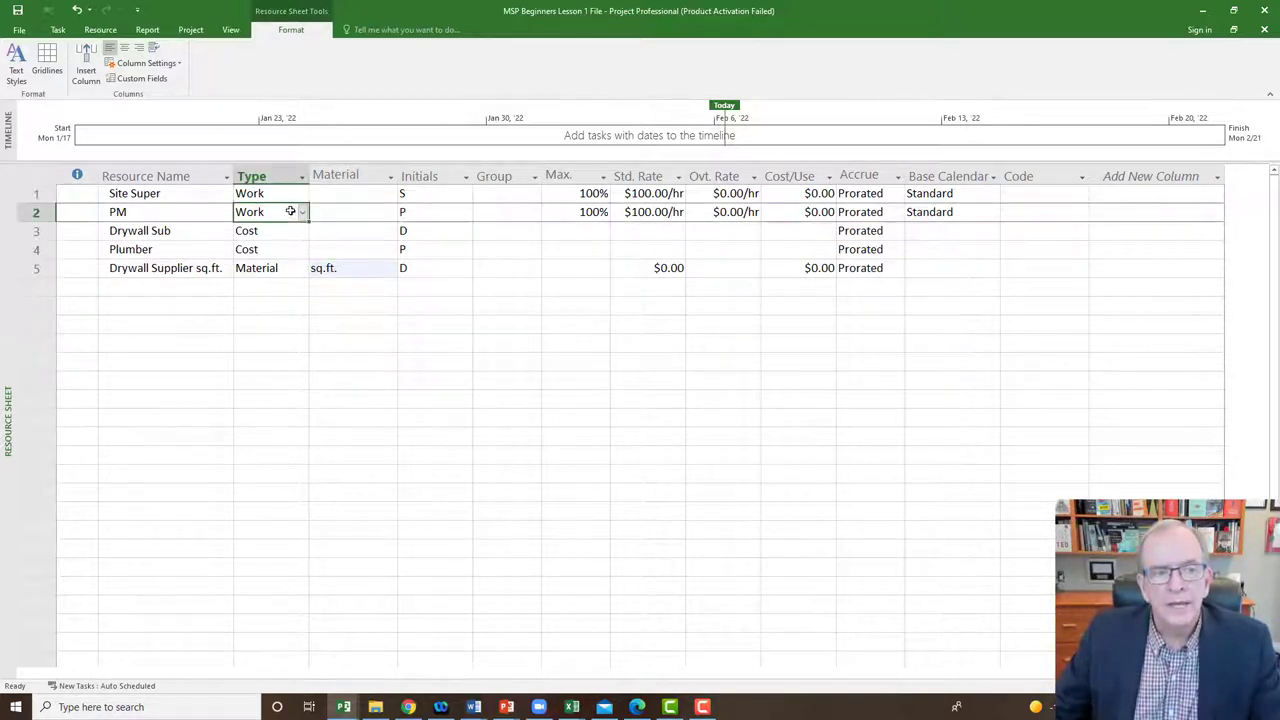
left_click(286, 233)
left_click(277, 251)
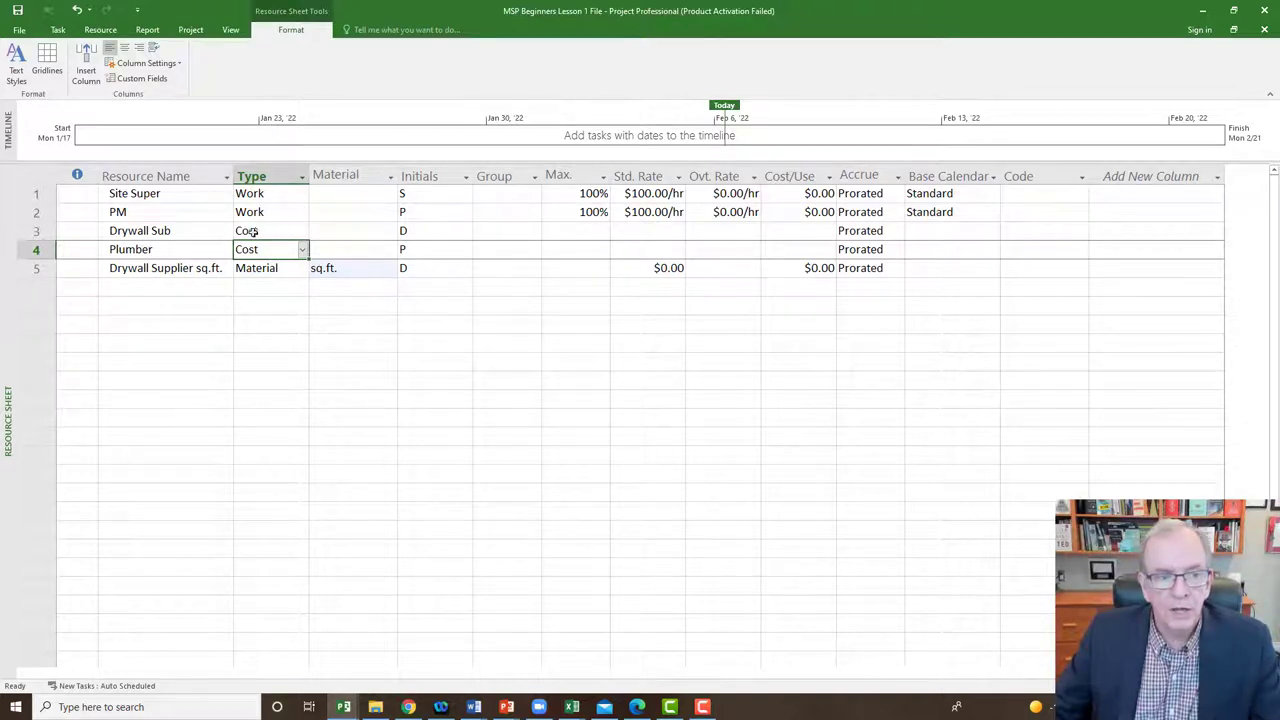
left_click(643, 231)
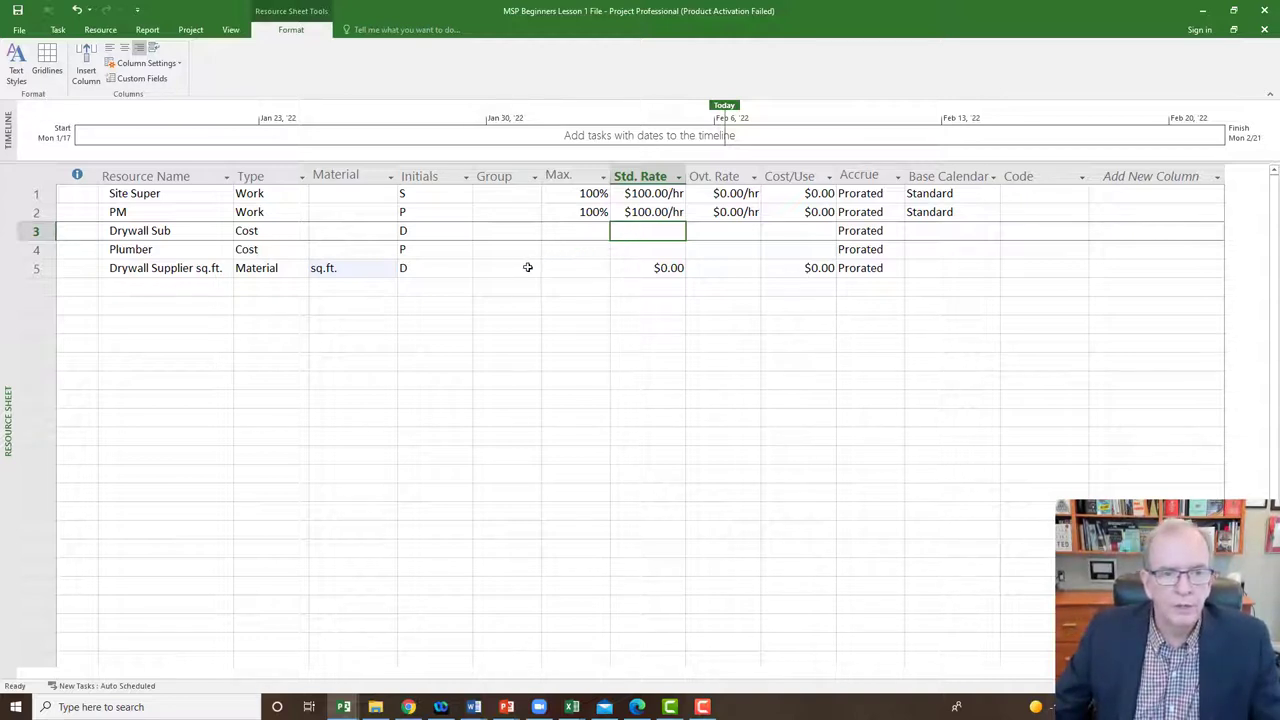
- Assign the Site Super and PM resources to the group emp
left_click(518, 195)
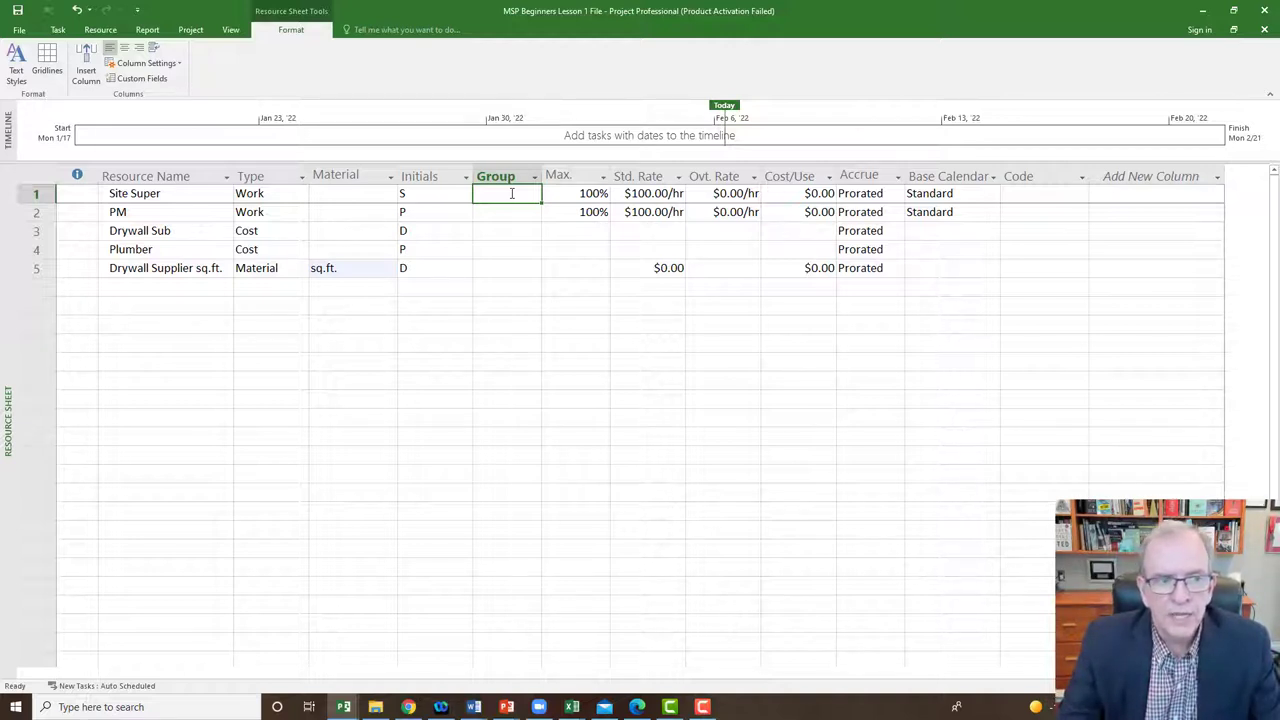
type("emp")
key("Return")
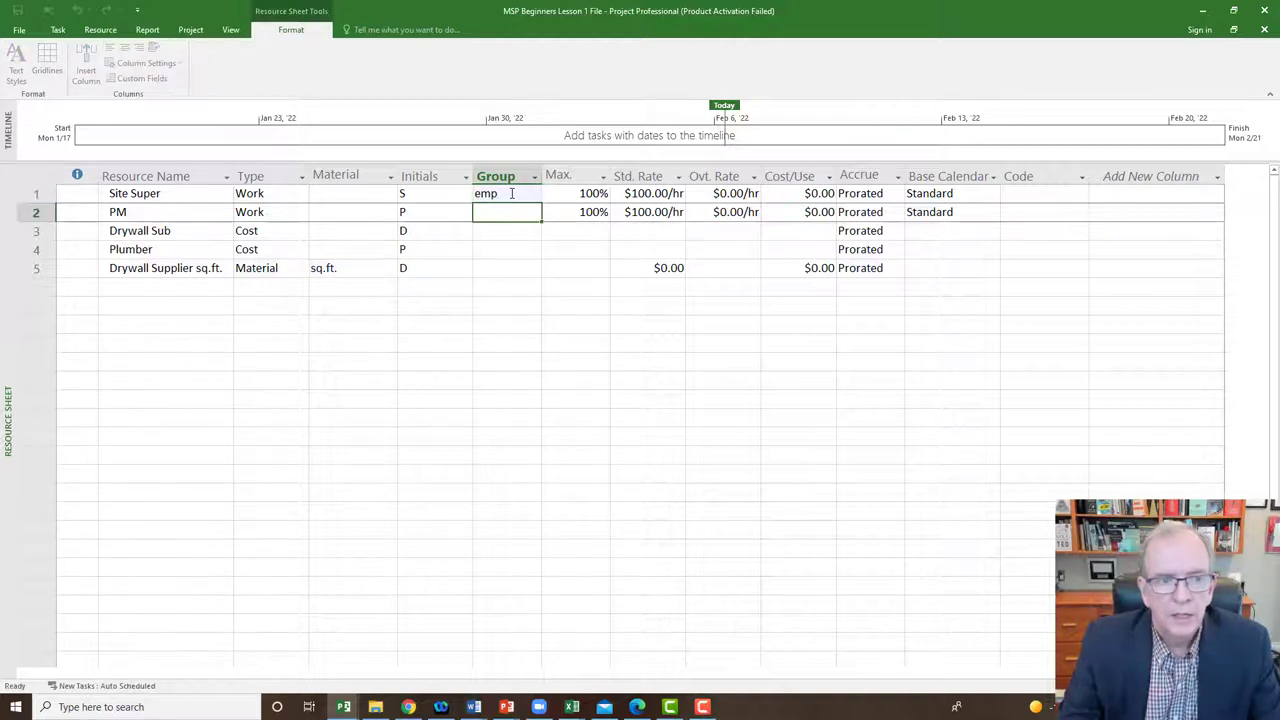
type("emp")
key("Return")
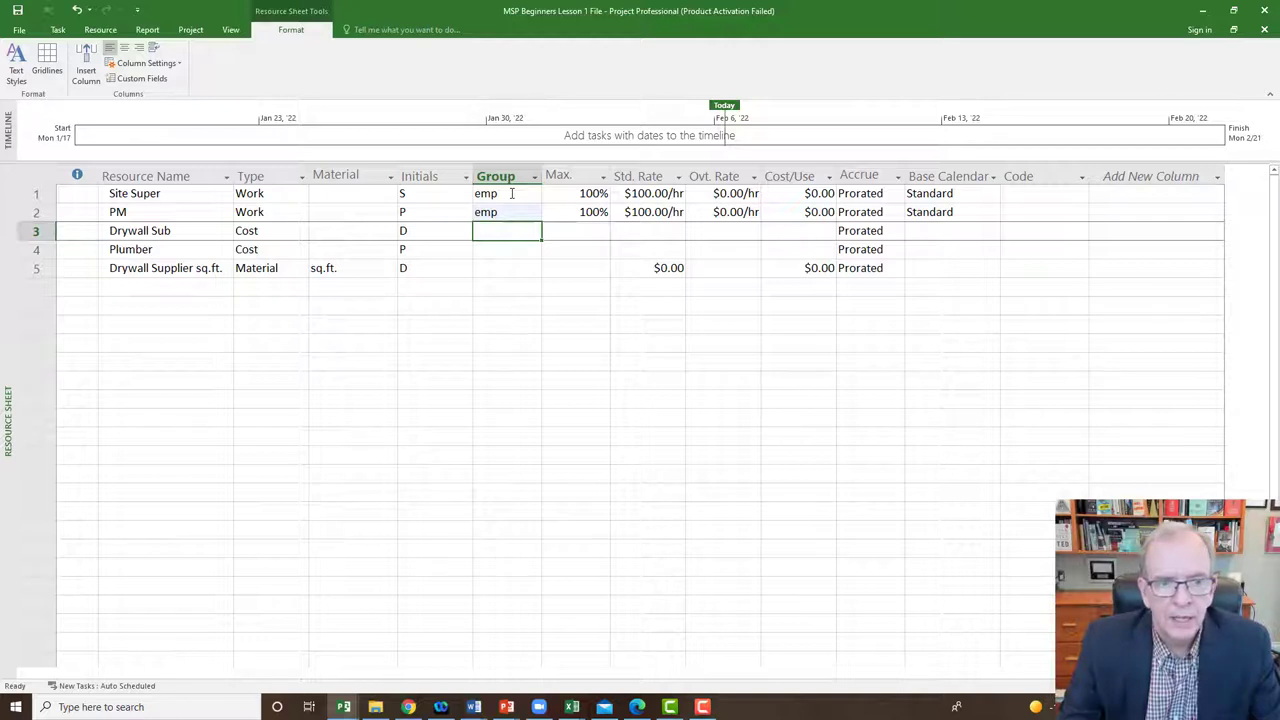
- Assign Drywall Sub and Plumber to the group sub, and Drywall Supplier to the group vendor
type("sub")
key("Return")
type("sub")
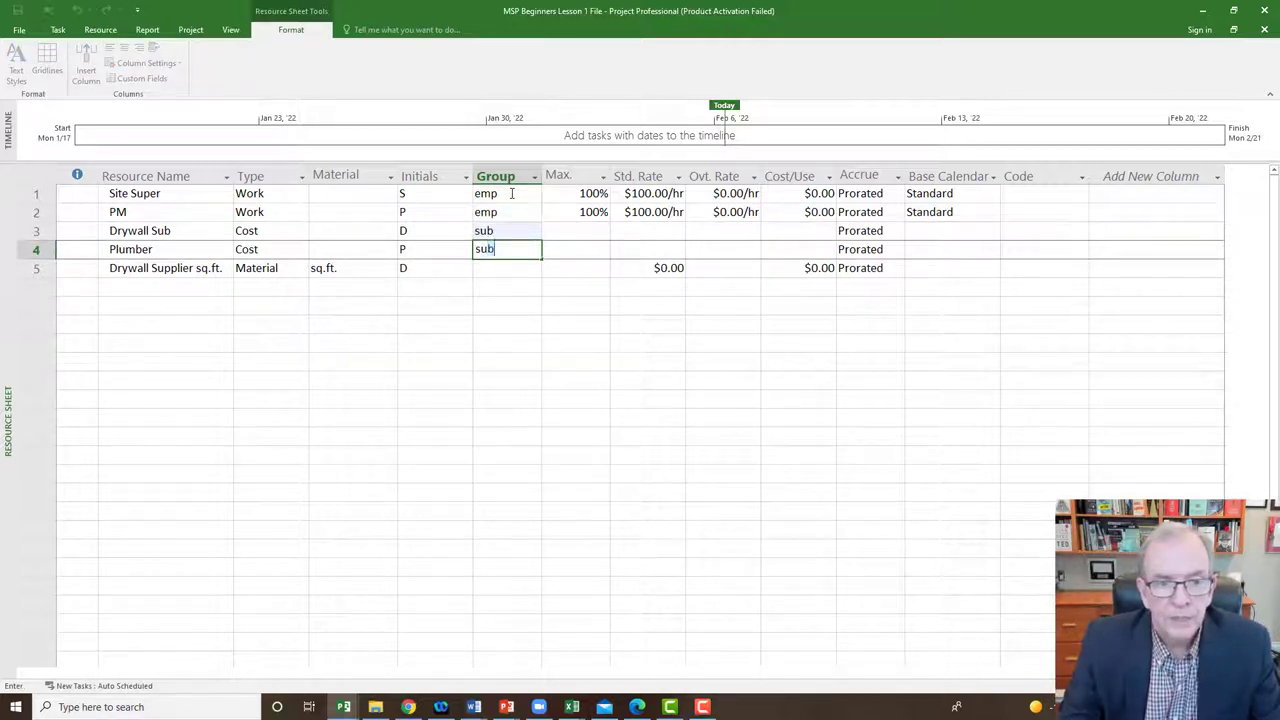
key("Return")
type("vendor")
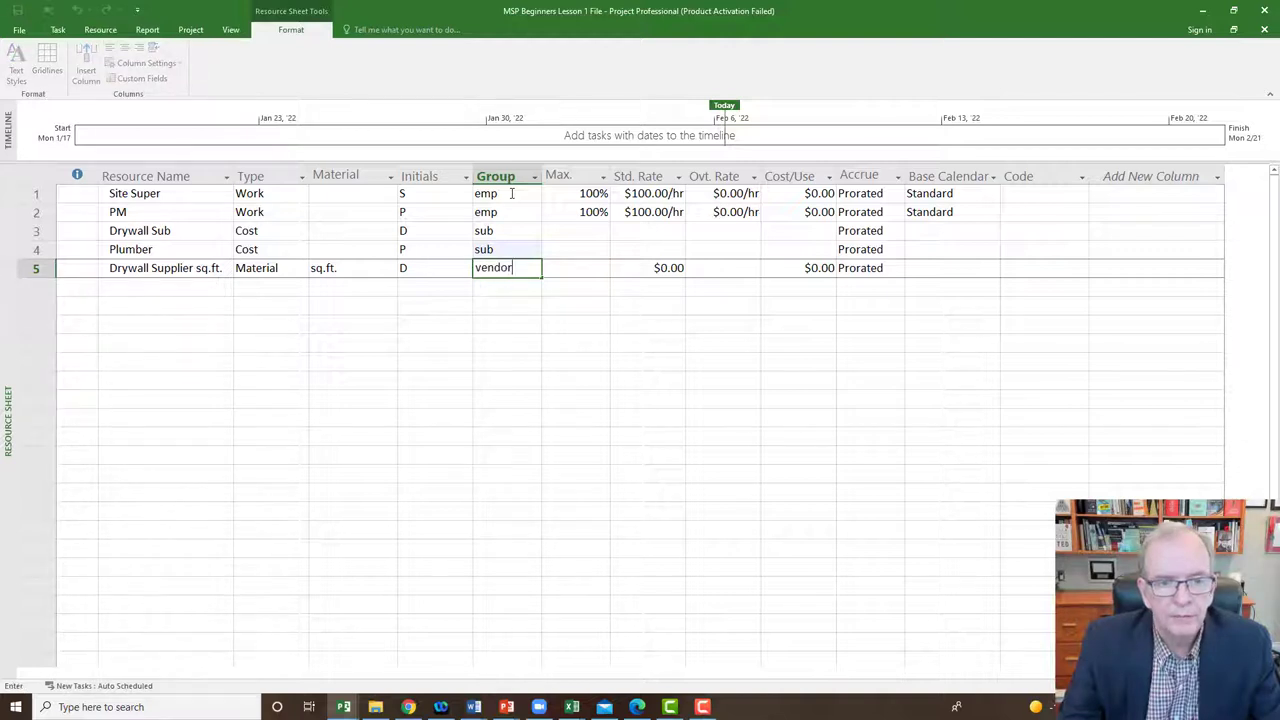
key("Return")
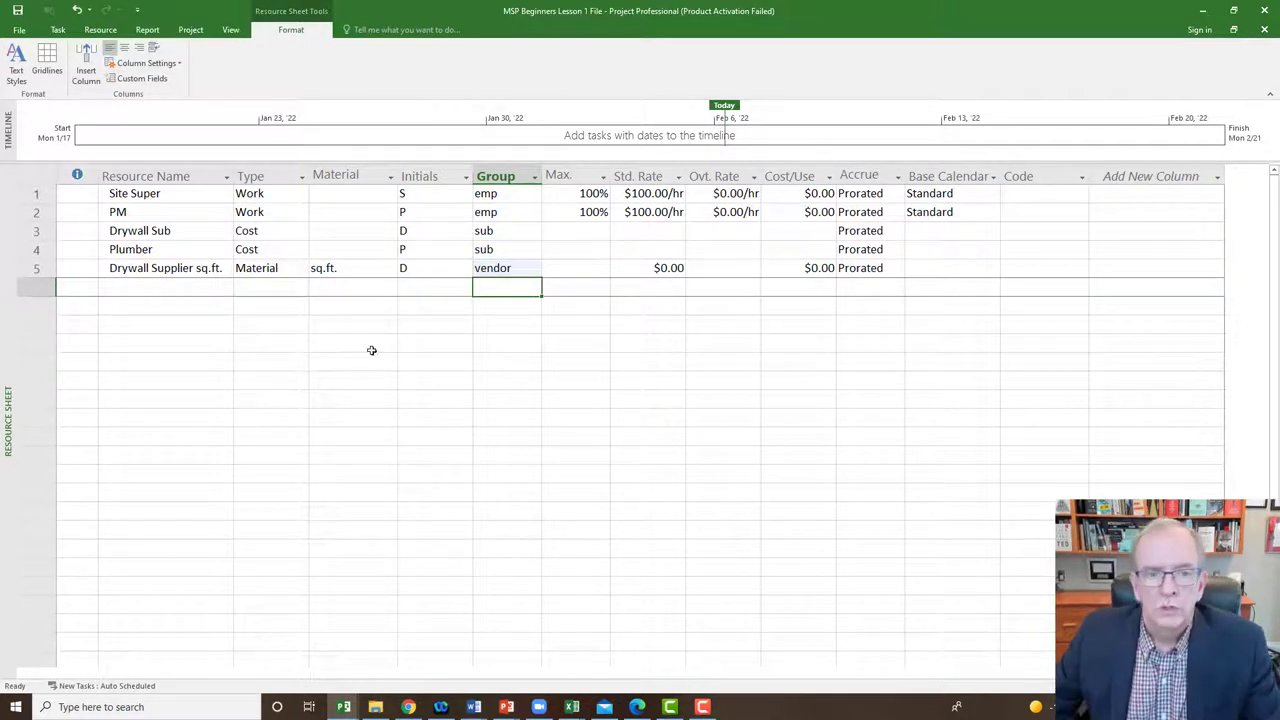
- Group the resource sheet by Resource Group to examine the arrangement, and return it to No Group
left_click(498, 194)
left_click(503, 213)
left_click(503, 231)
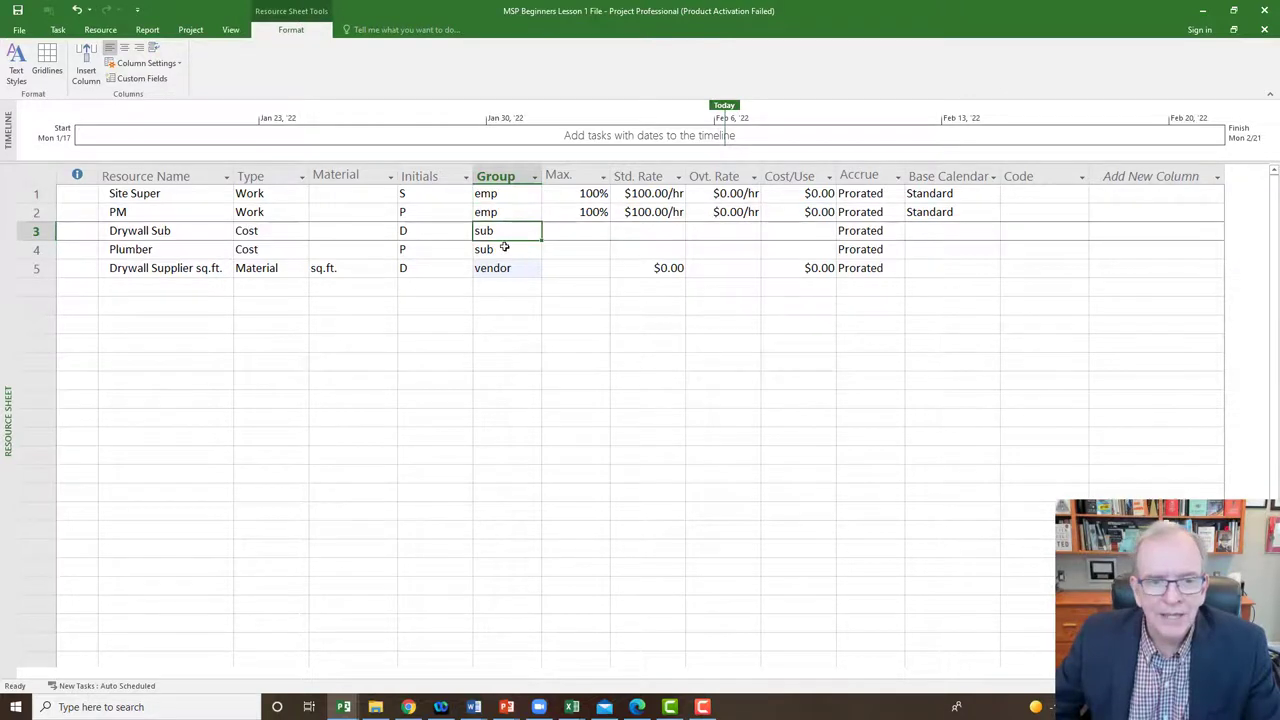
left_click(503, 249)
left_click(504, 267)
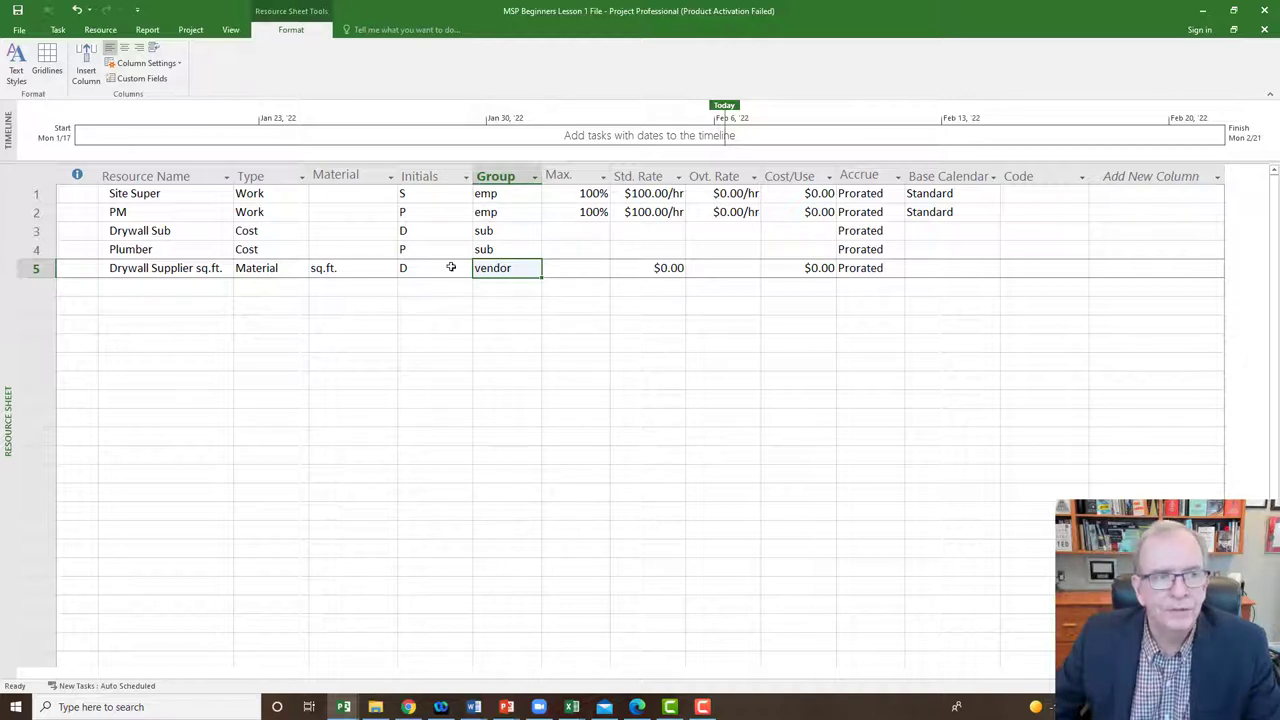
left_click(229, 31)
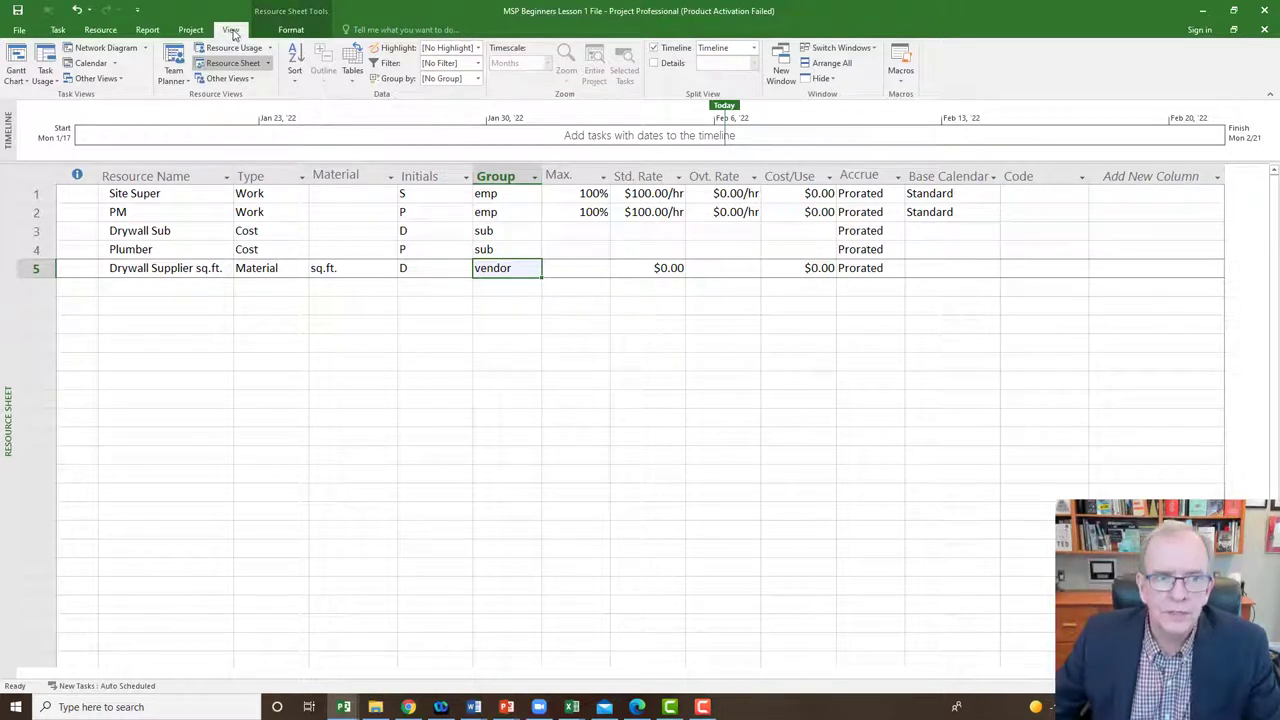
left_click(478, 80)
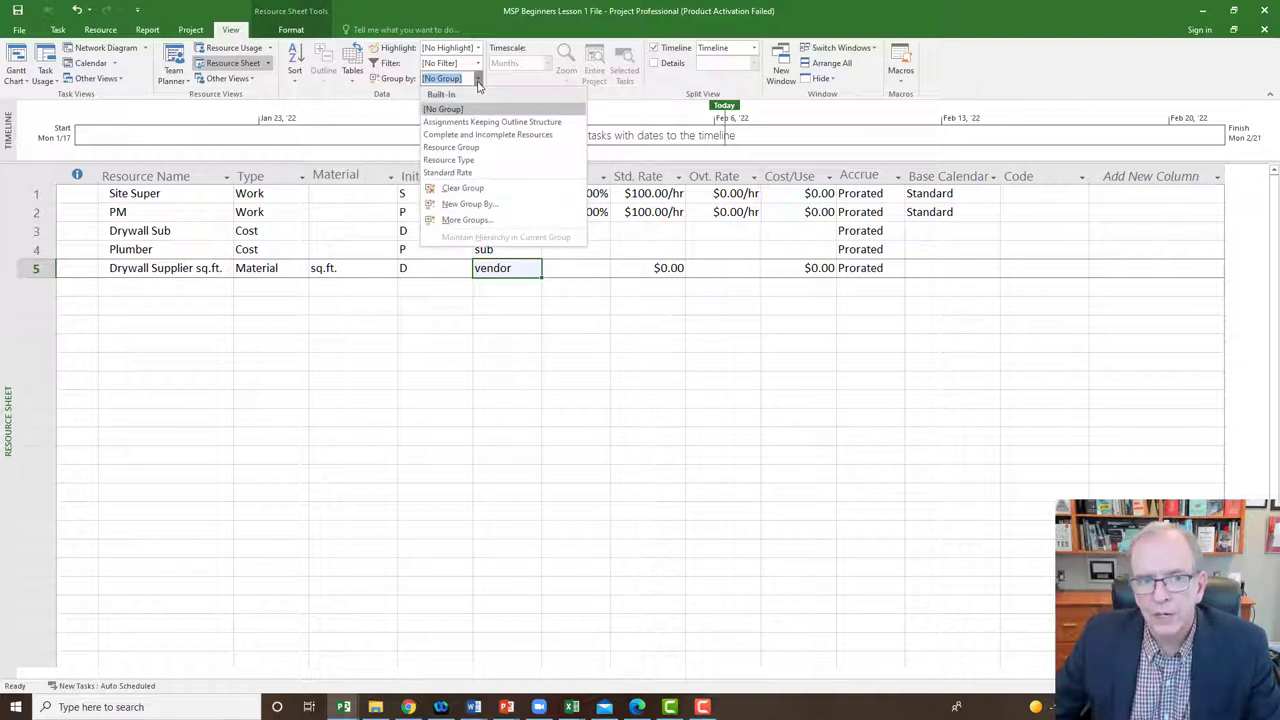
left_click(452, 147)
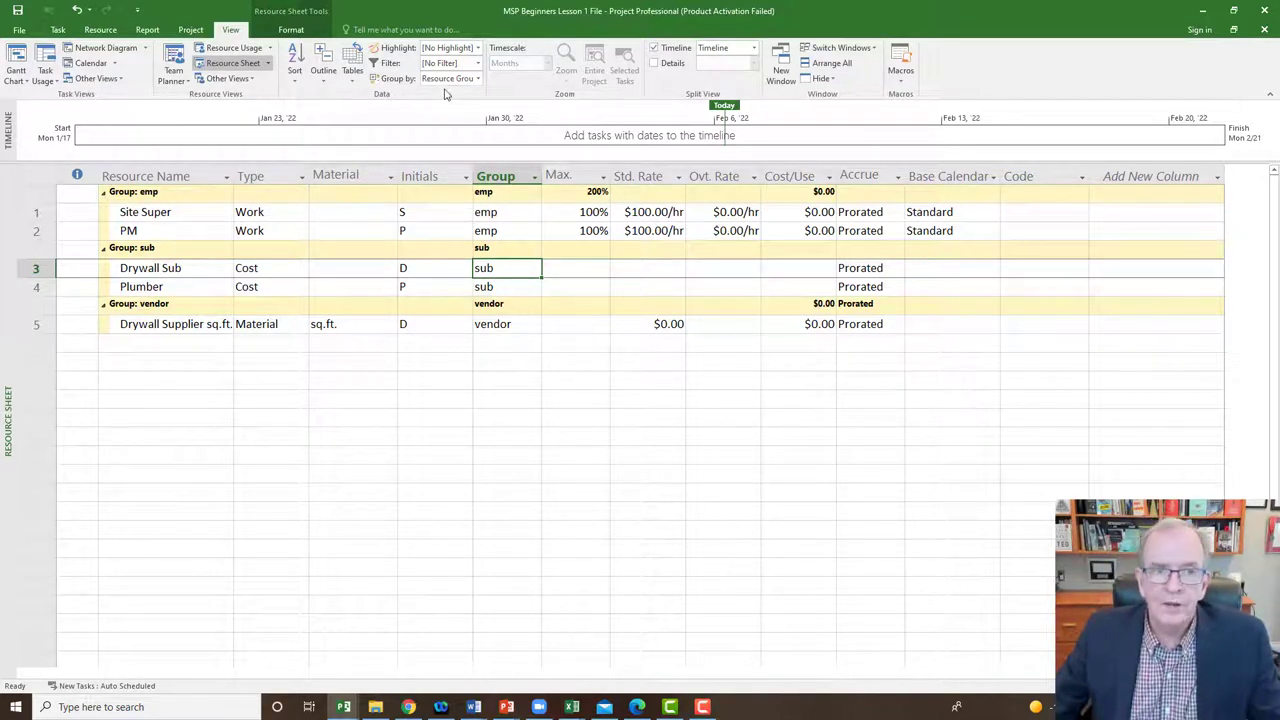
left_click(479, 84)
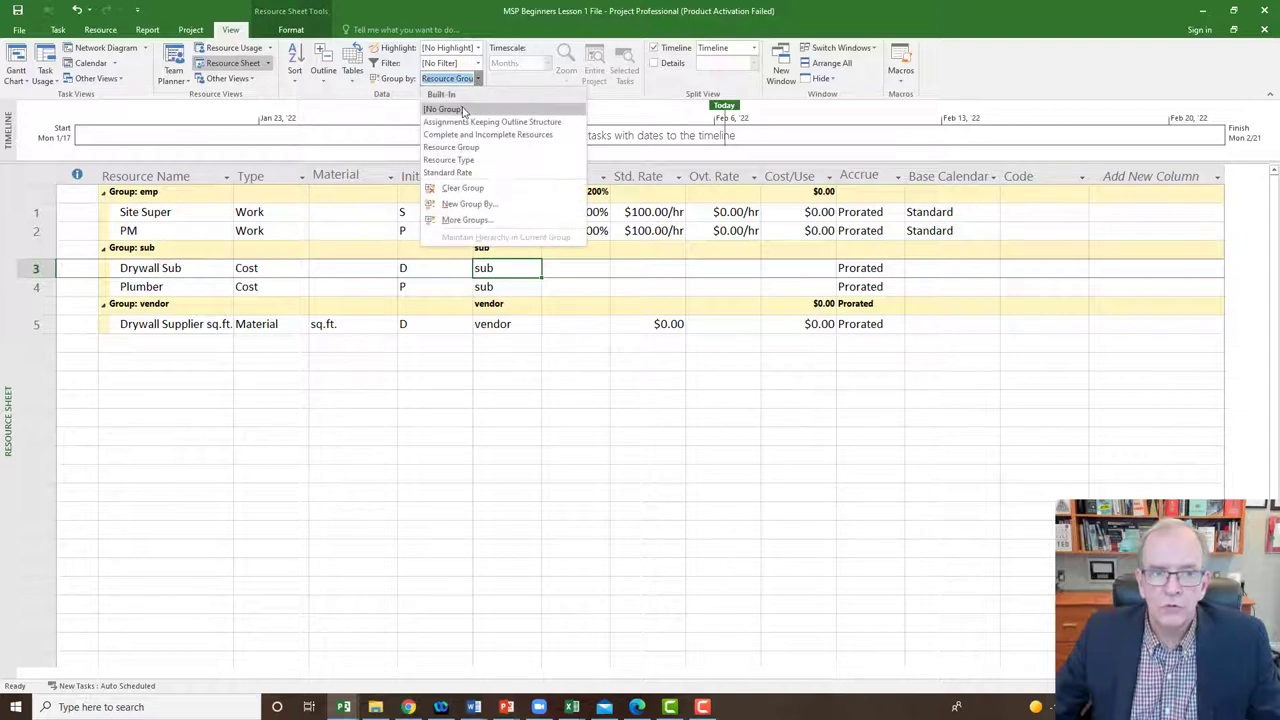
left_click(455, 110)
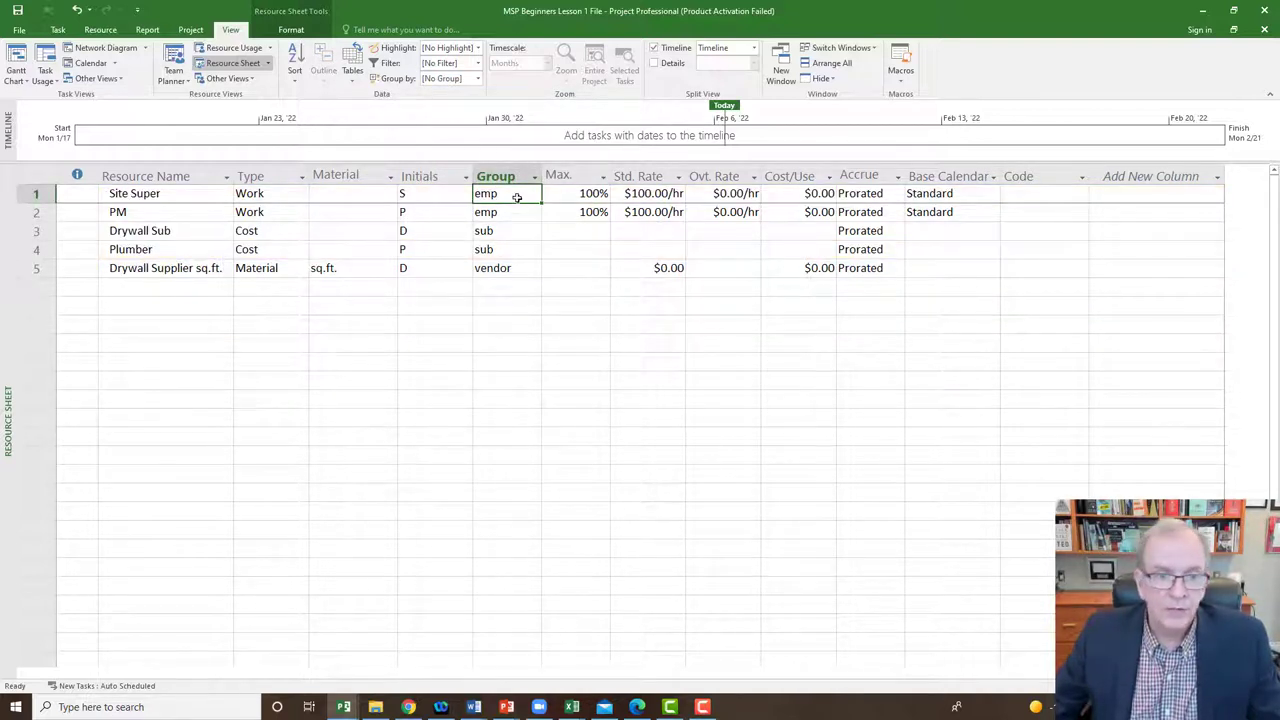
- Add a resource named Labourers in the first empty row and assign it to the group emp
left_click(180, 193)
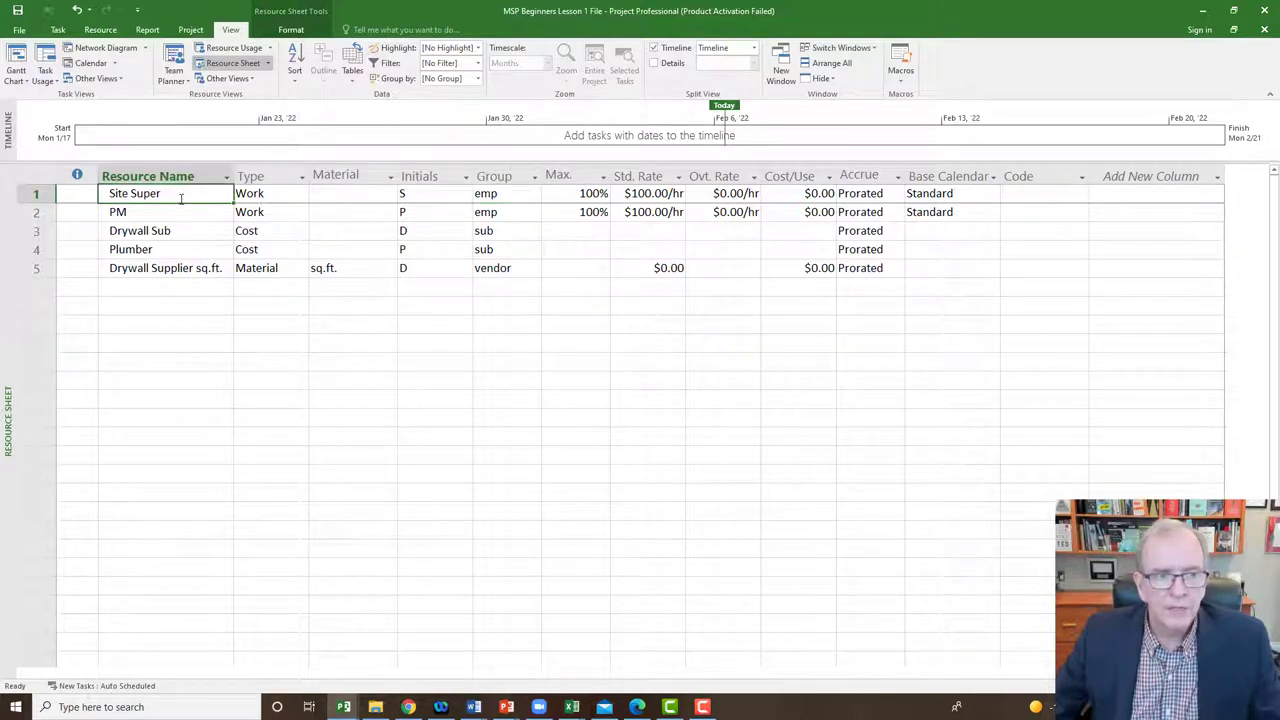
left_click(172, 212)
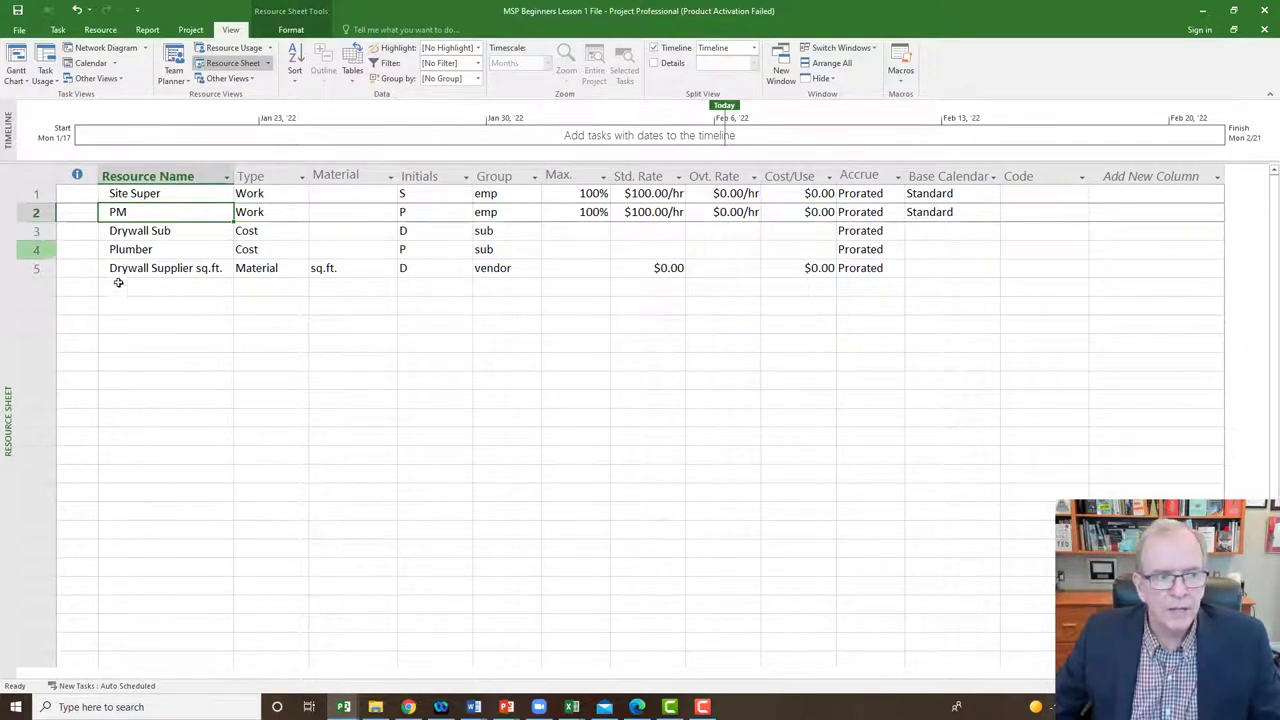
left_click(157, 285)
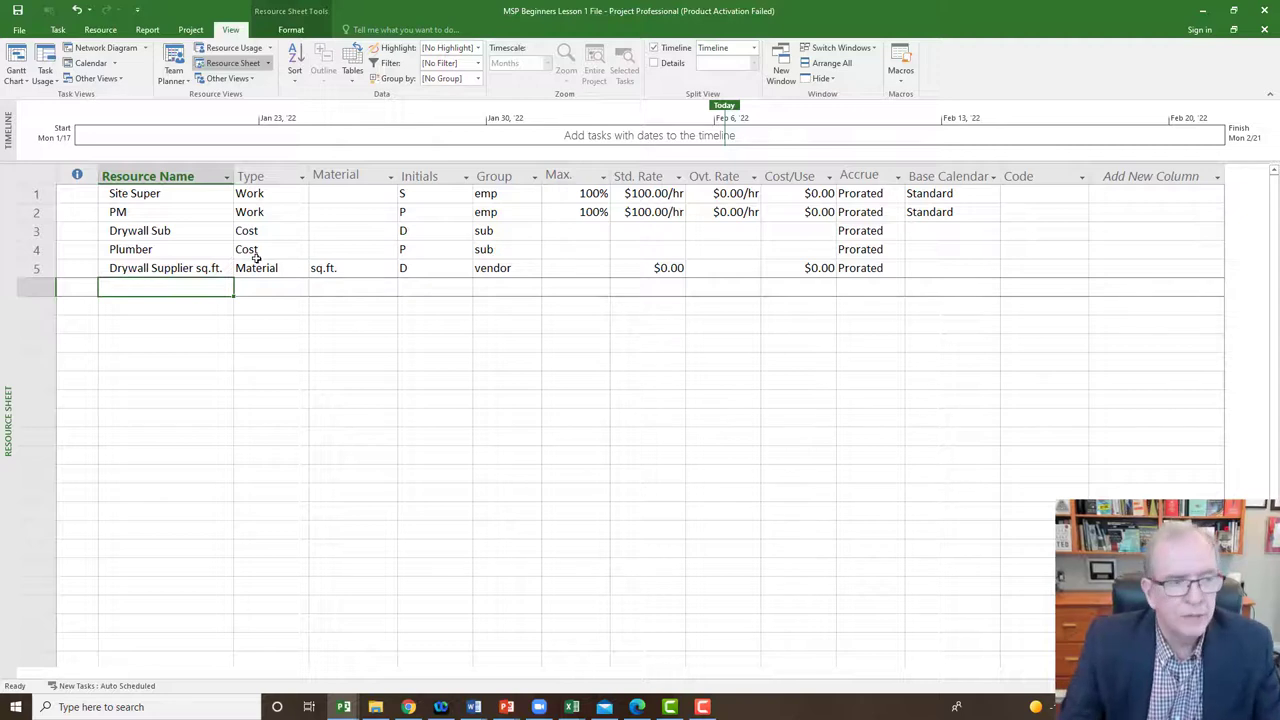
type("Labour")
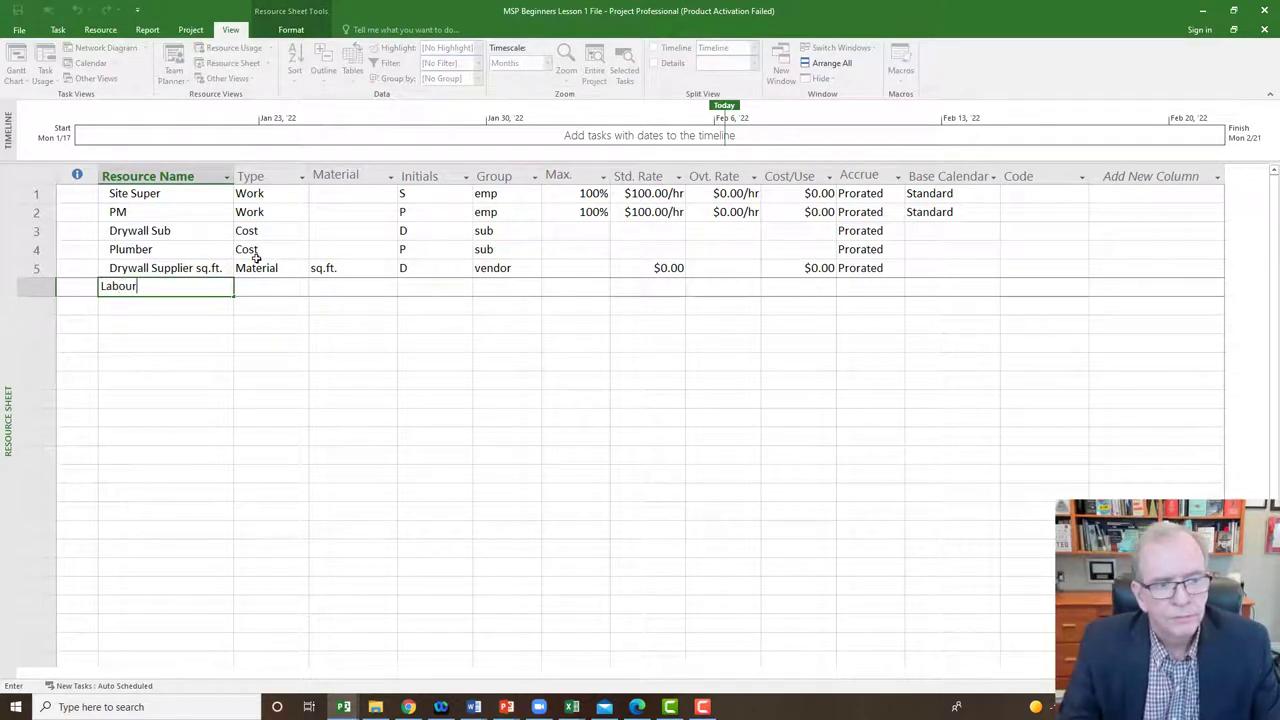
type("ers")
key("Tab")
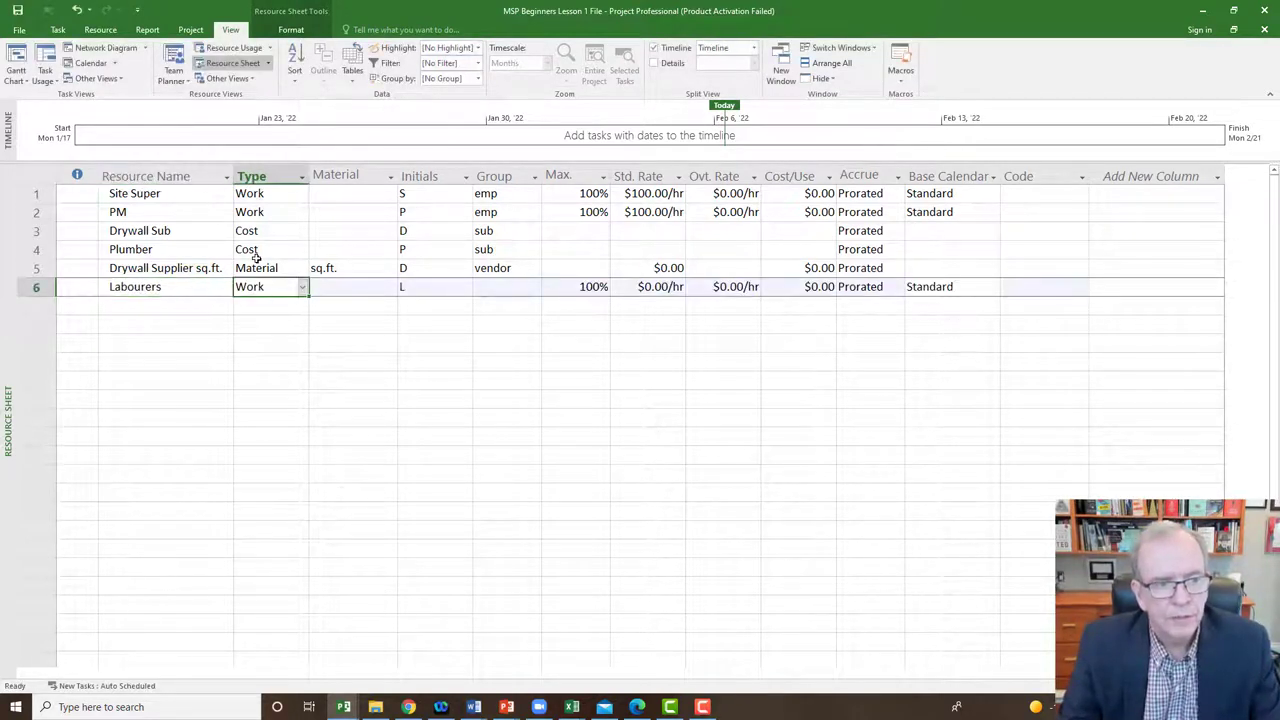
key("Tab")
key("Tab")
key("Tab")
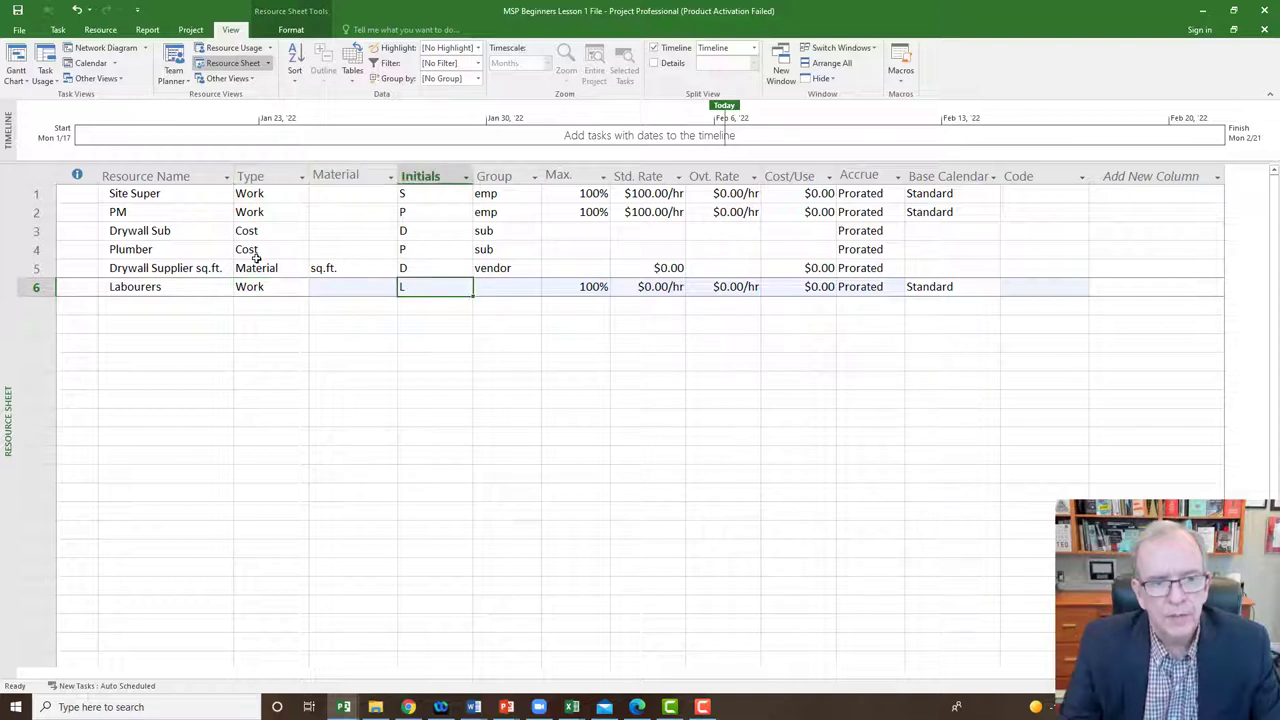
type("emp")
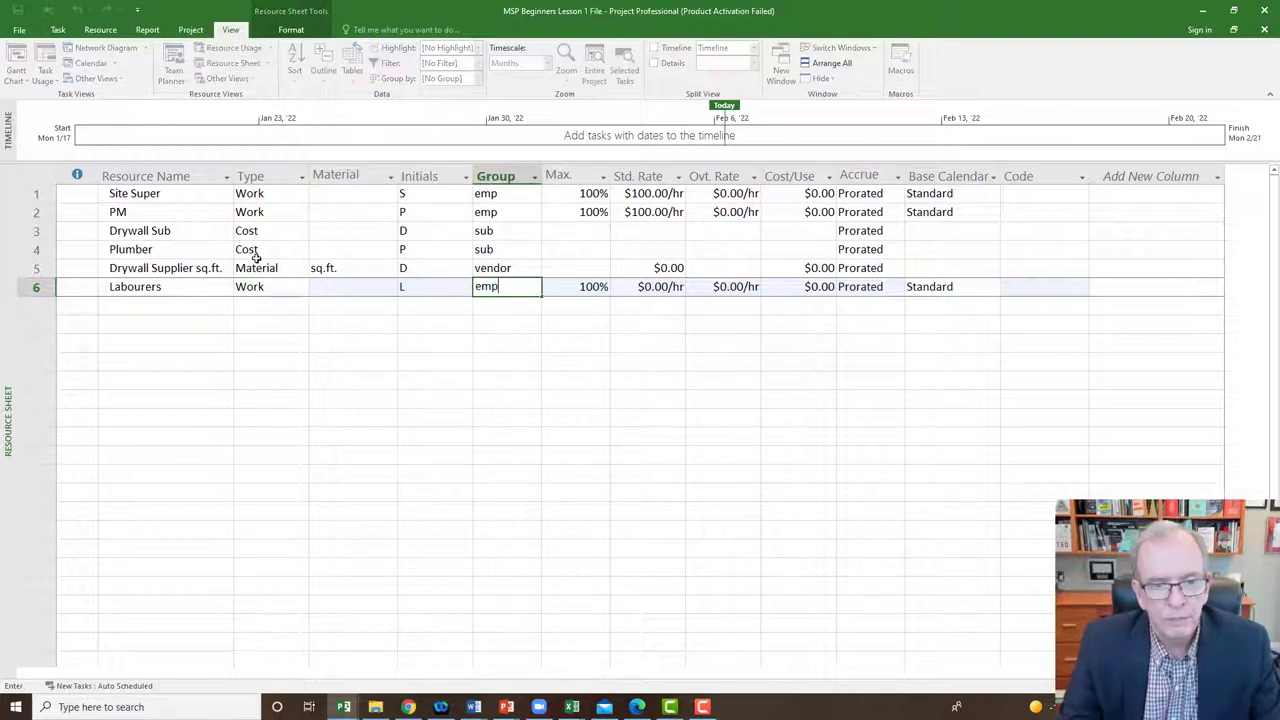
key("Tab")
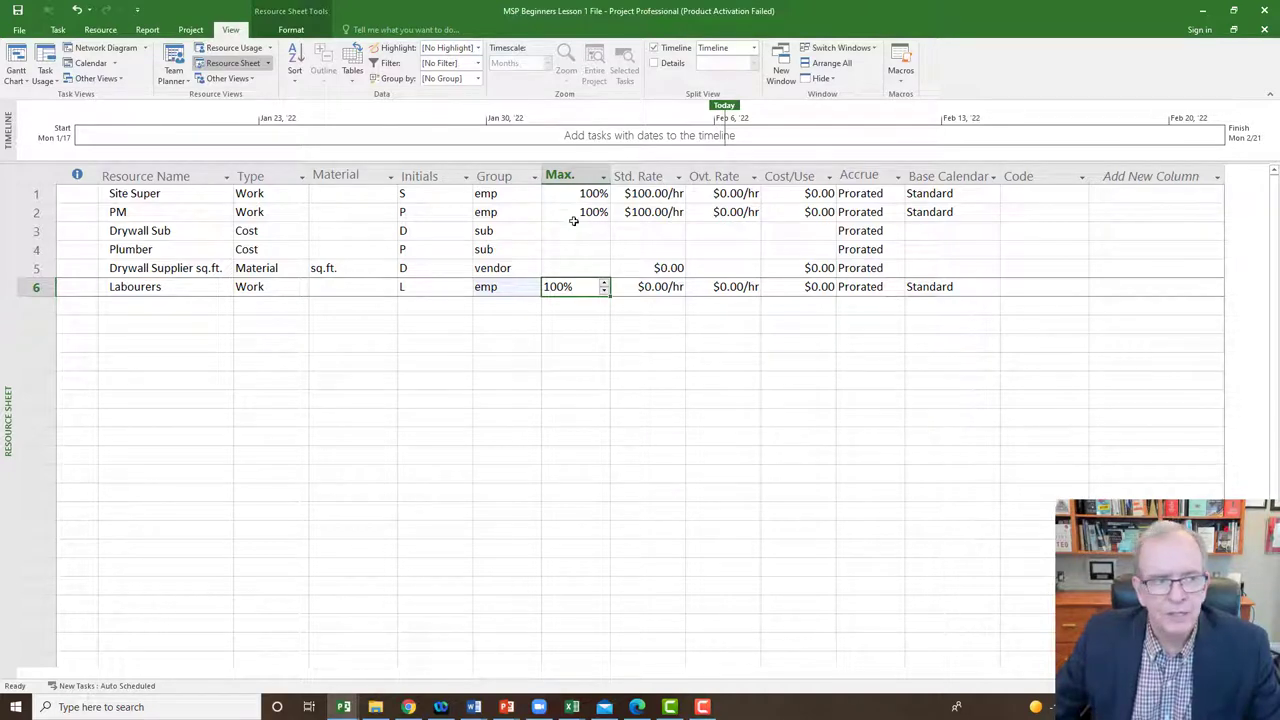
- Raise the maximum units of the Labourers resource to 200%
left_click(604, 284)
left_click(604, 284)
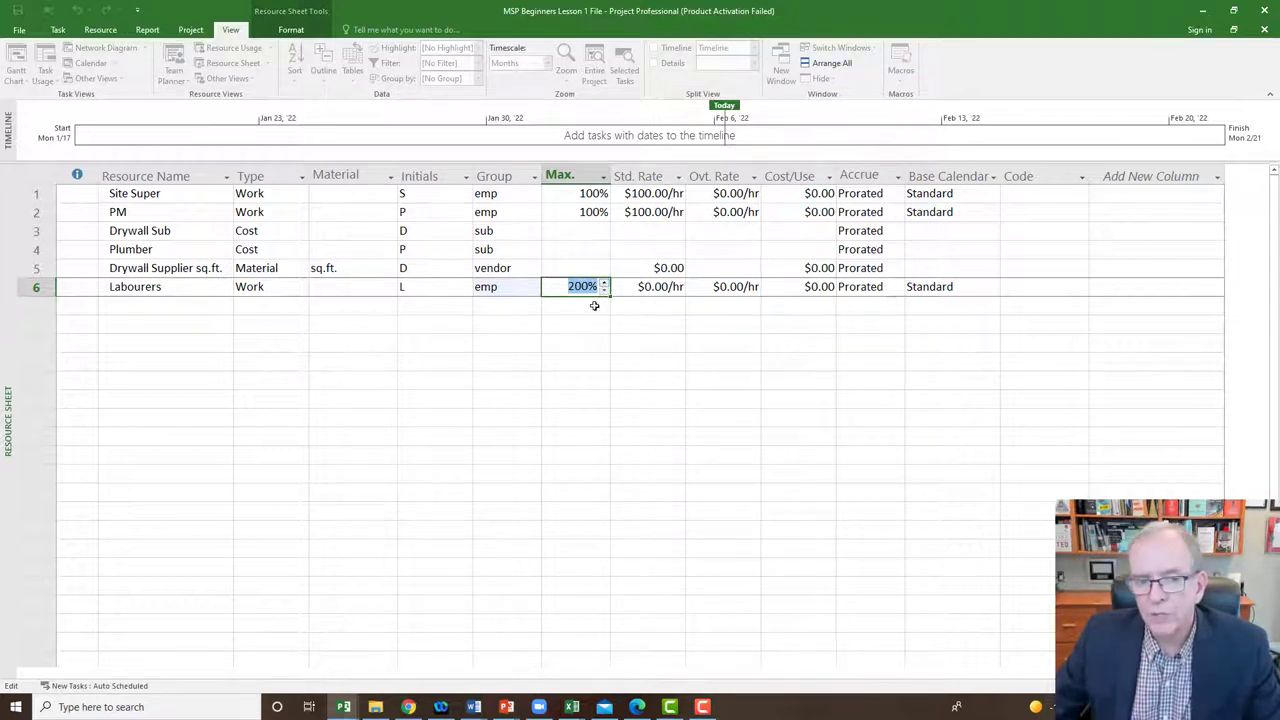
left_click(594, 306)
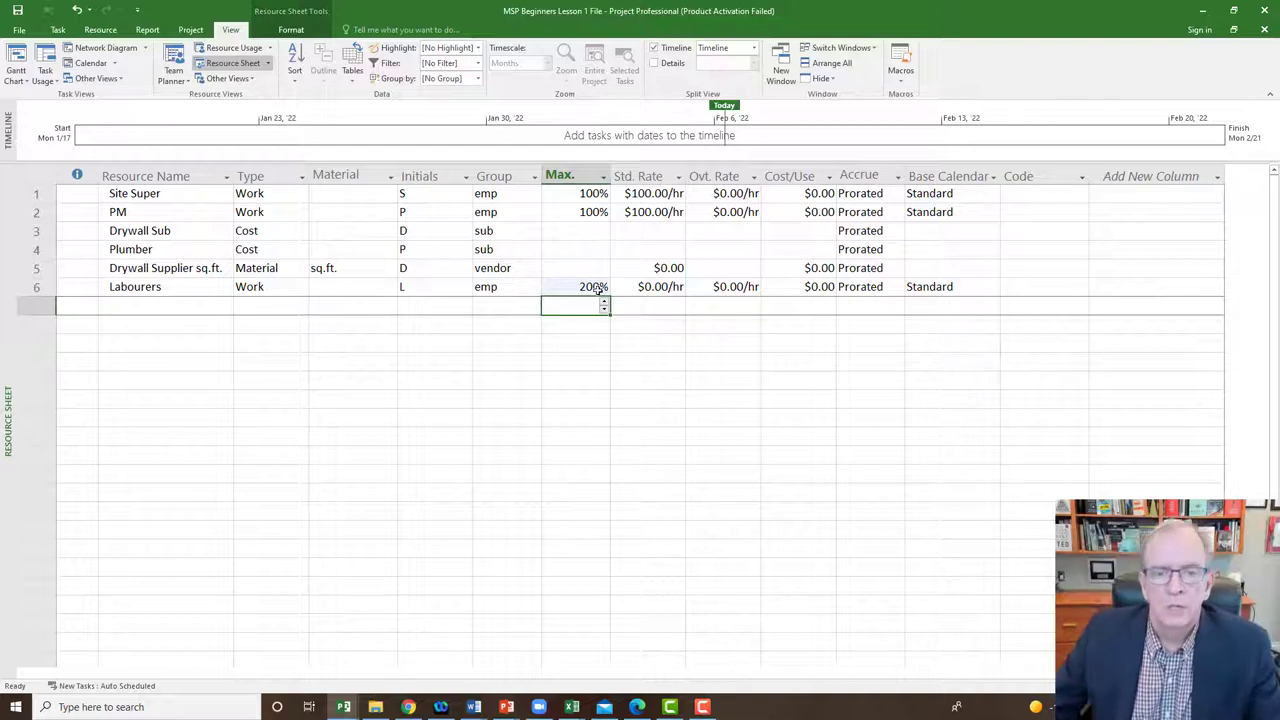
left_click(598, 289)
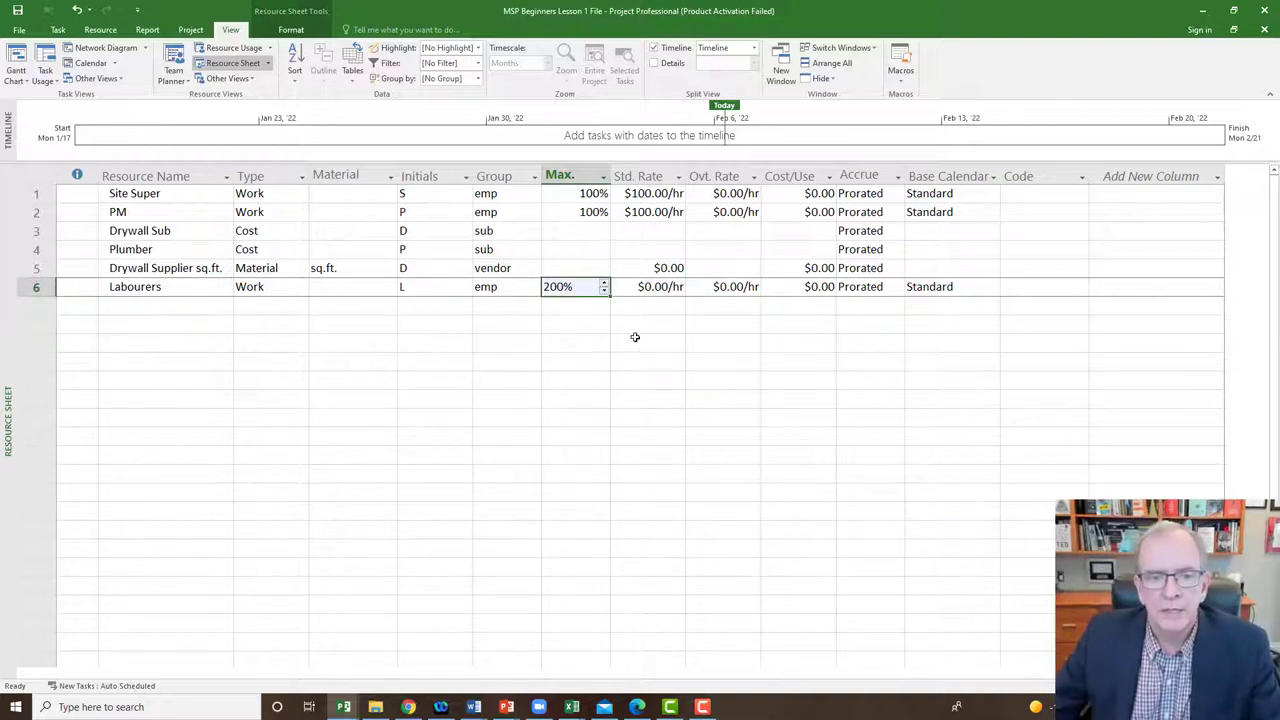
- Set the standard rate of the Labourers resource to $80.00/hr
left_click(660, 287)
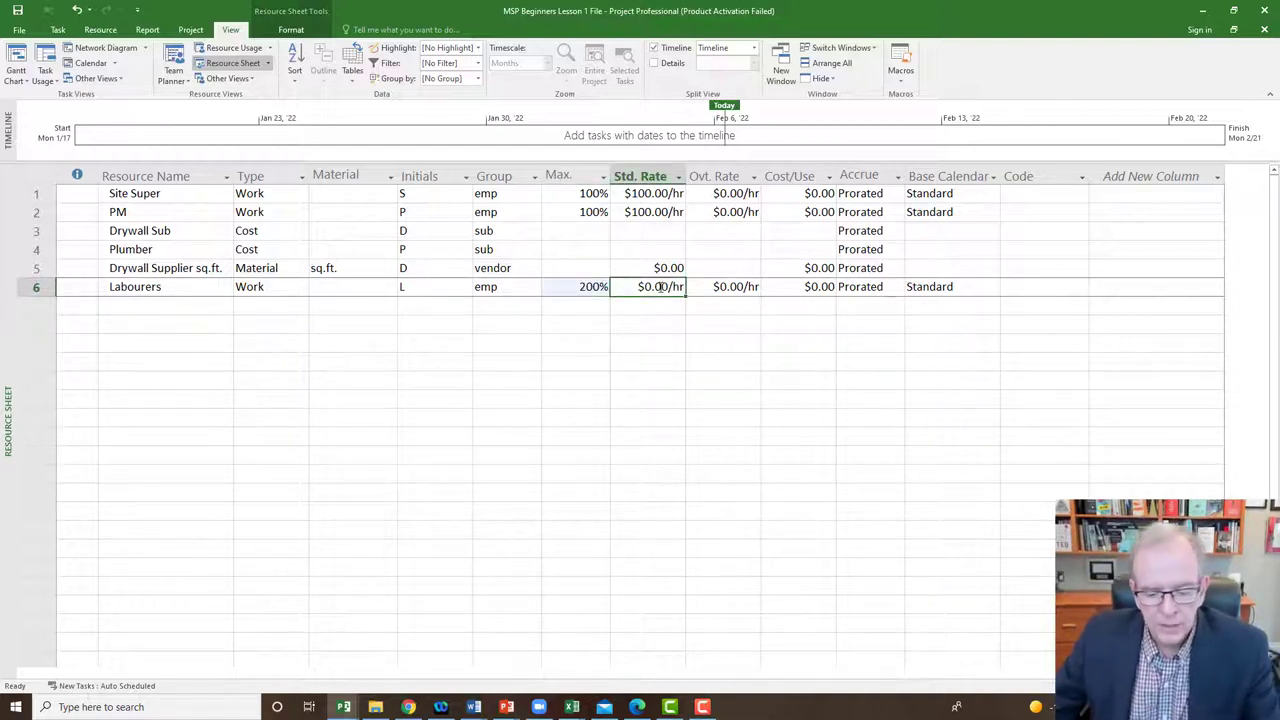
type("80")
key("Return")
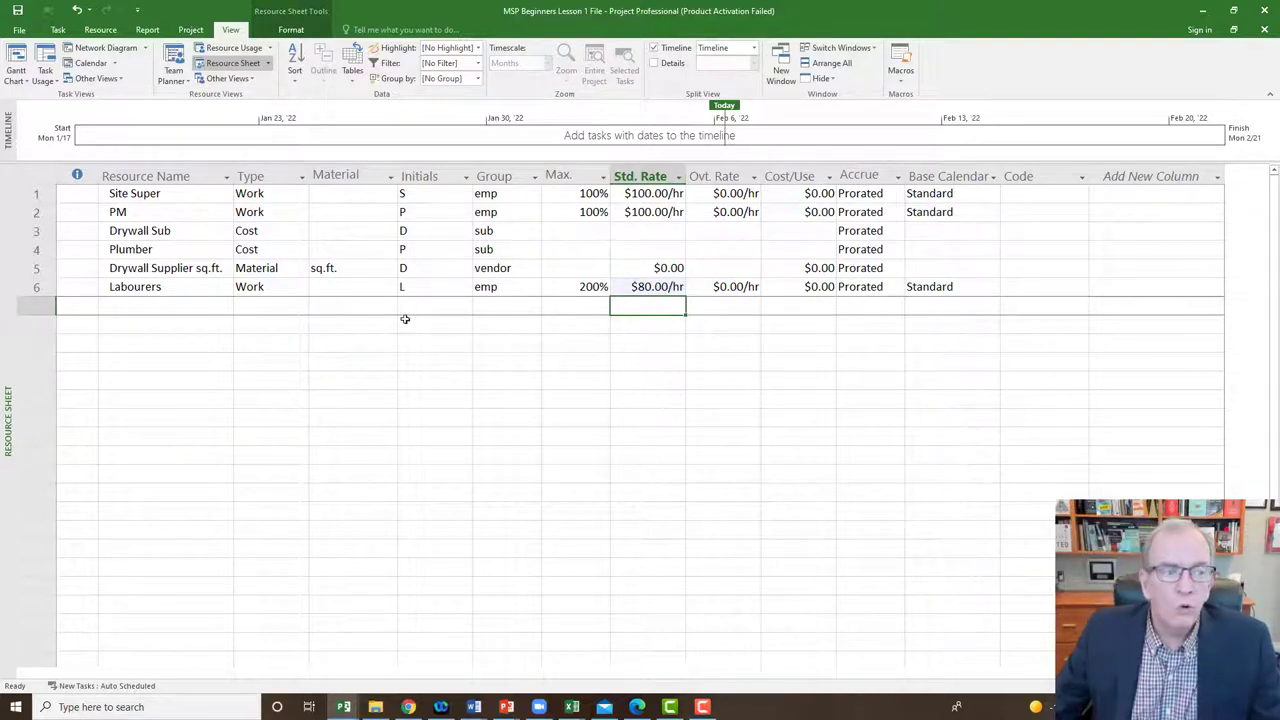
- Review the complete list of resource names and the overtime rates of Site Super, PM and Labourers
left_click(188, 195)
left_click(187, 213)
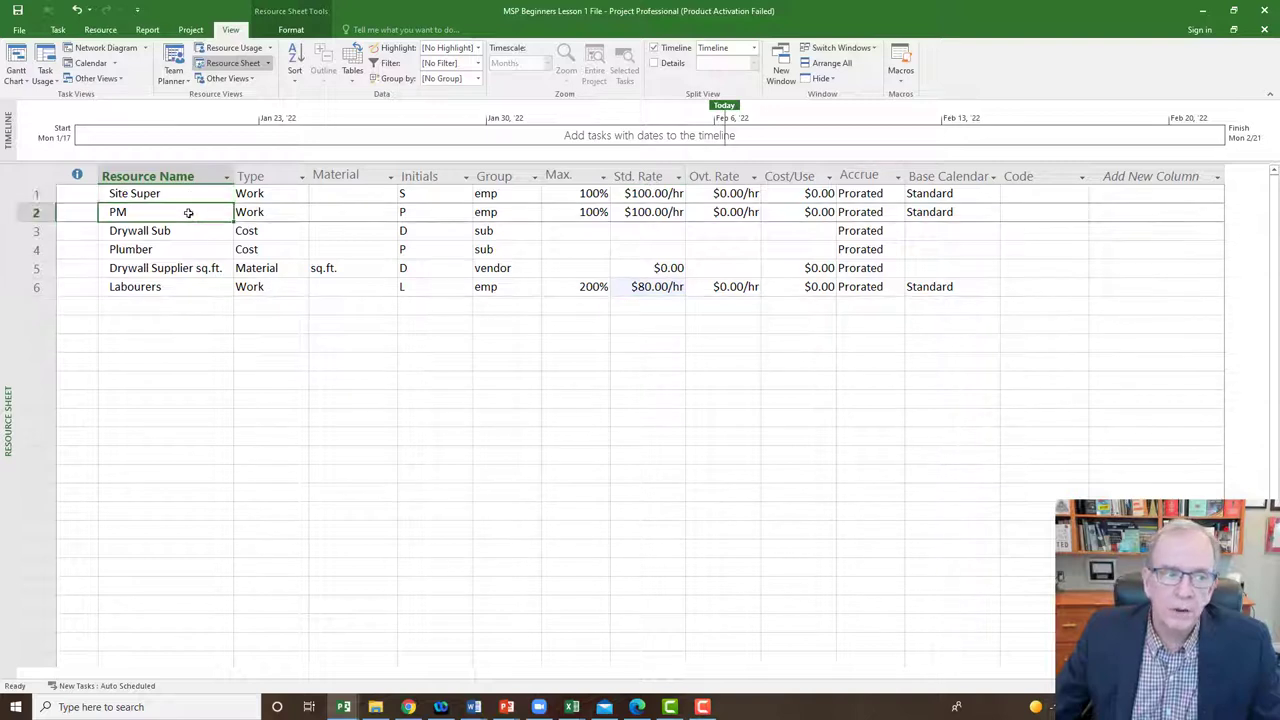
left_click(190, 230)
left_click(184, 249)
left_click(184, 268)
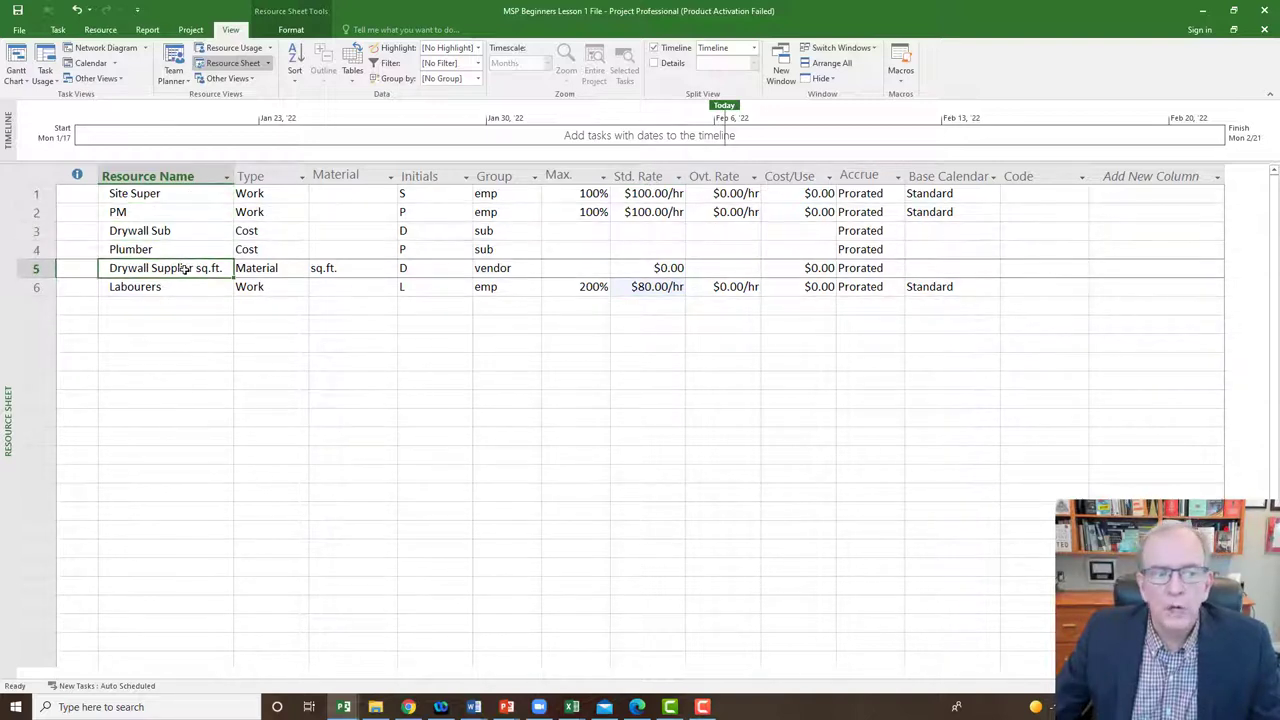
left_click(178, 289)
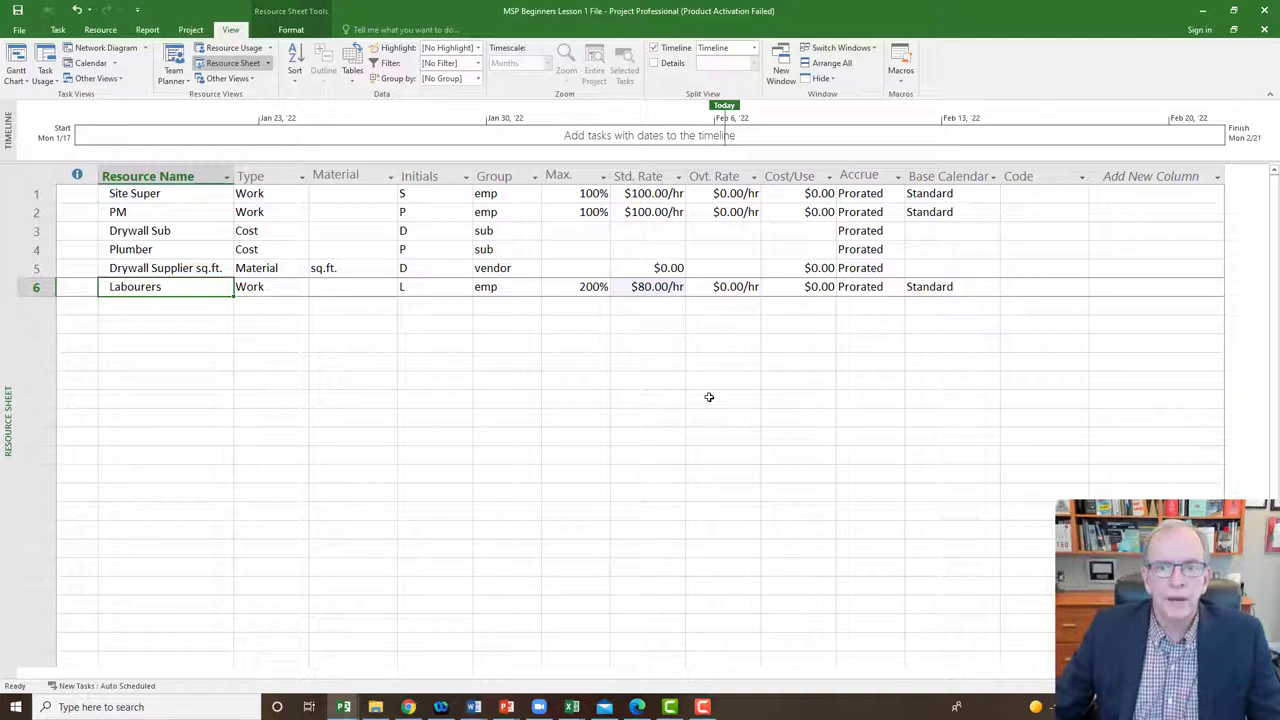
left_click(735, 194)
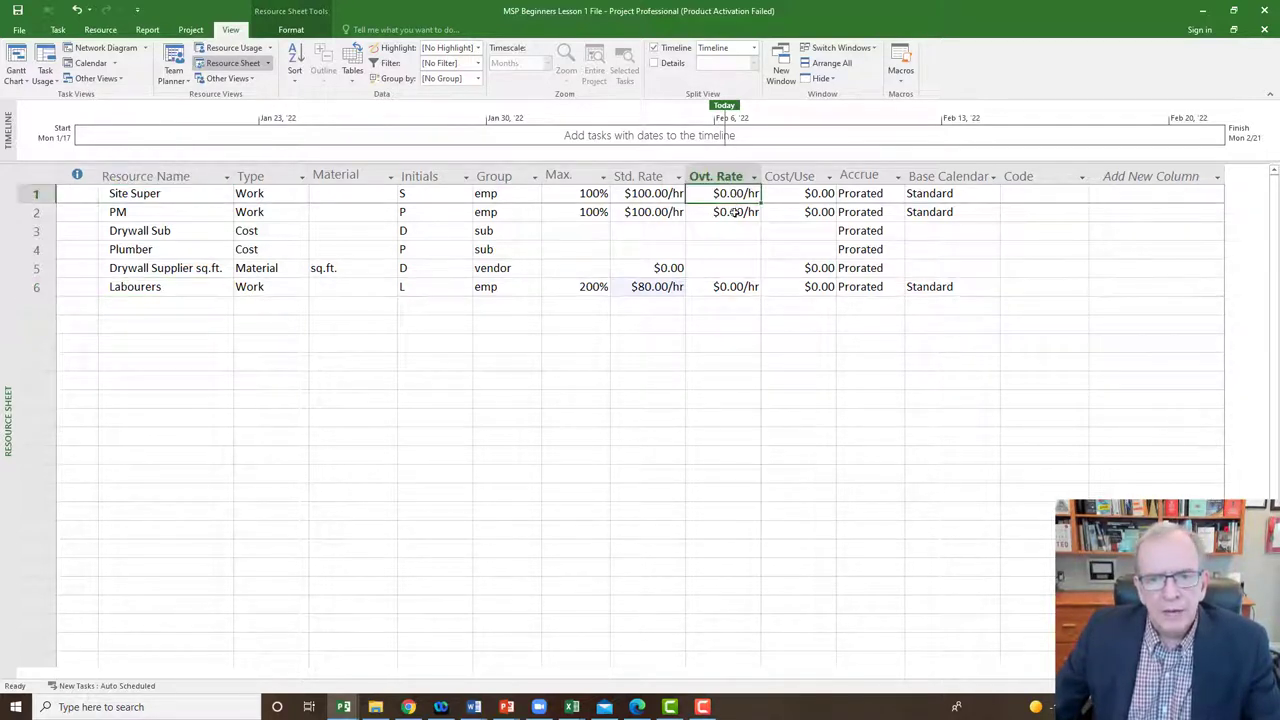
left_click(736, 212)
left_click(737, 287)
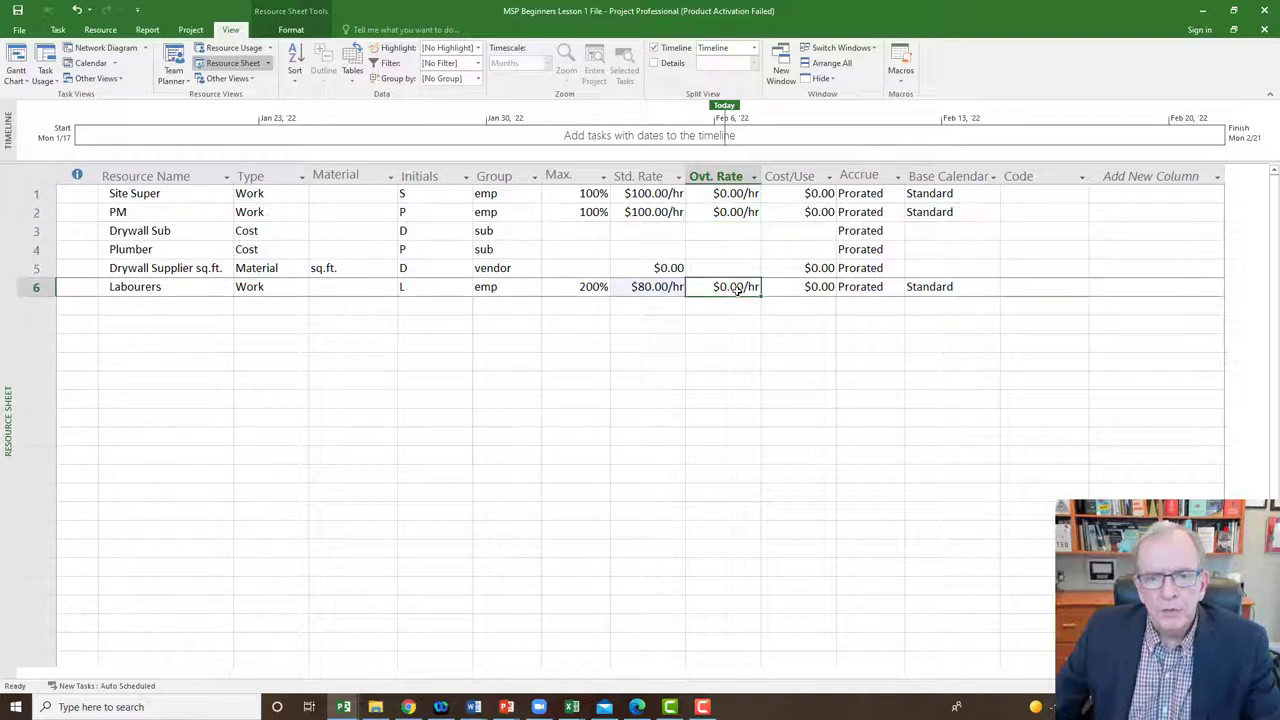
left_click(718, 193)
left_click(718, 212)
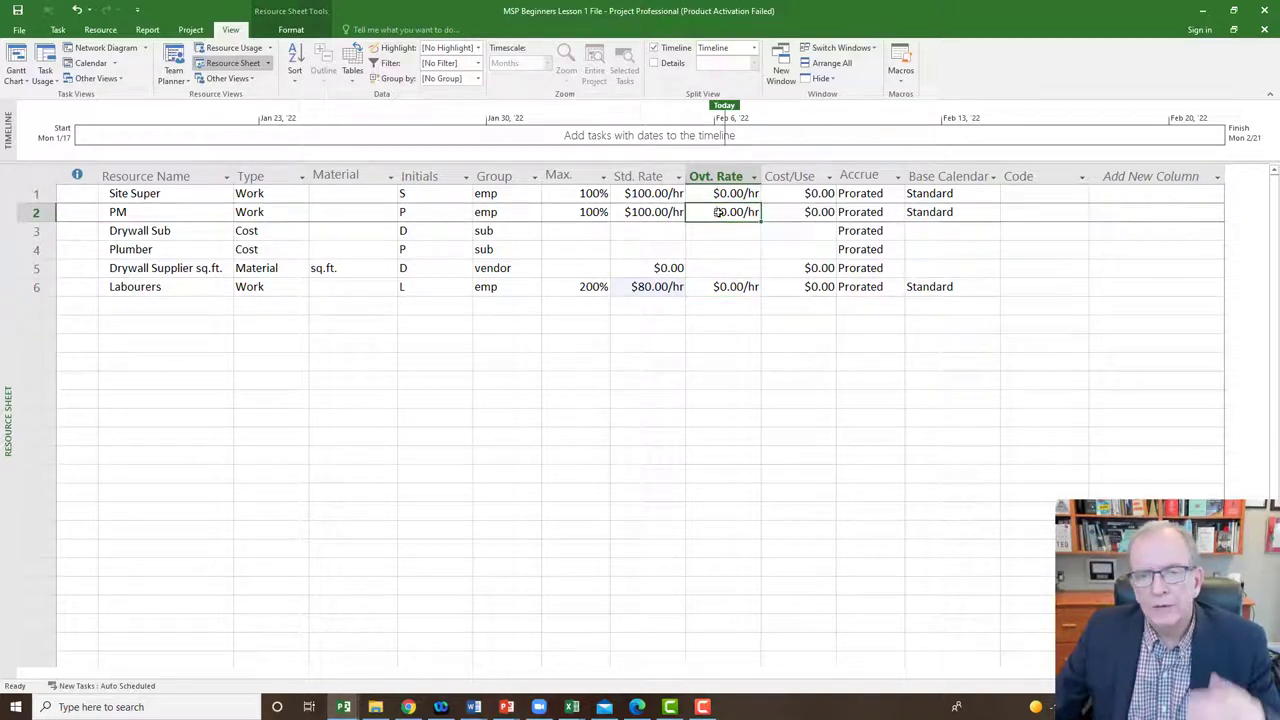
left_click(799, 213)
left_click(807, 268)
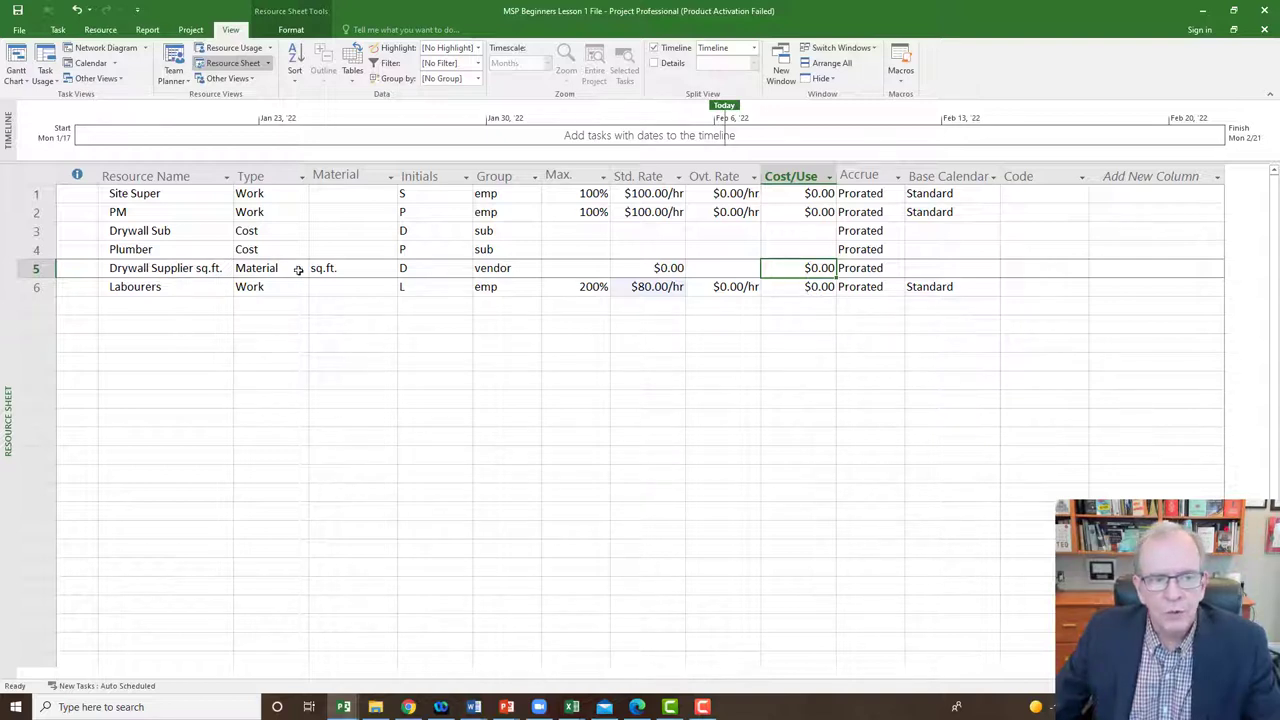
- Set the standard rate of the Drywall Supplier sq.ft. resource to $0.50
left_click(670, 268)
key("BackSpace")
type("$0")
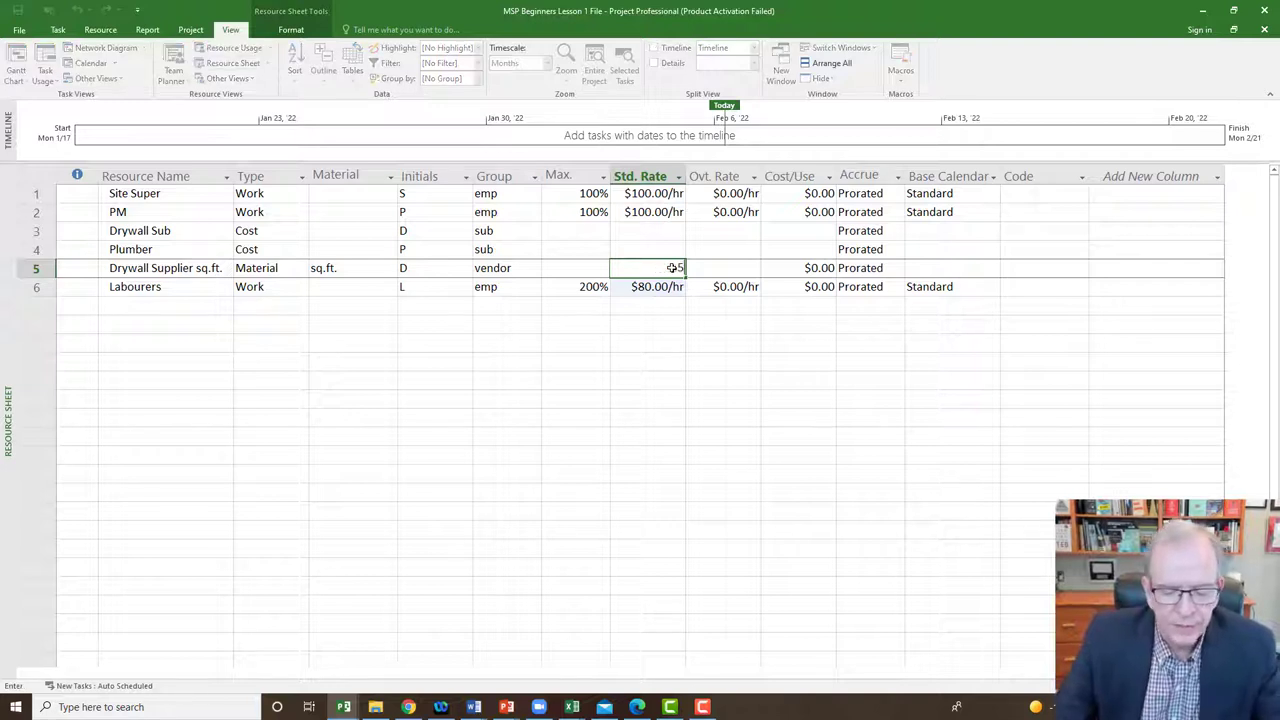
type(".50")
key("Return")
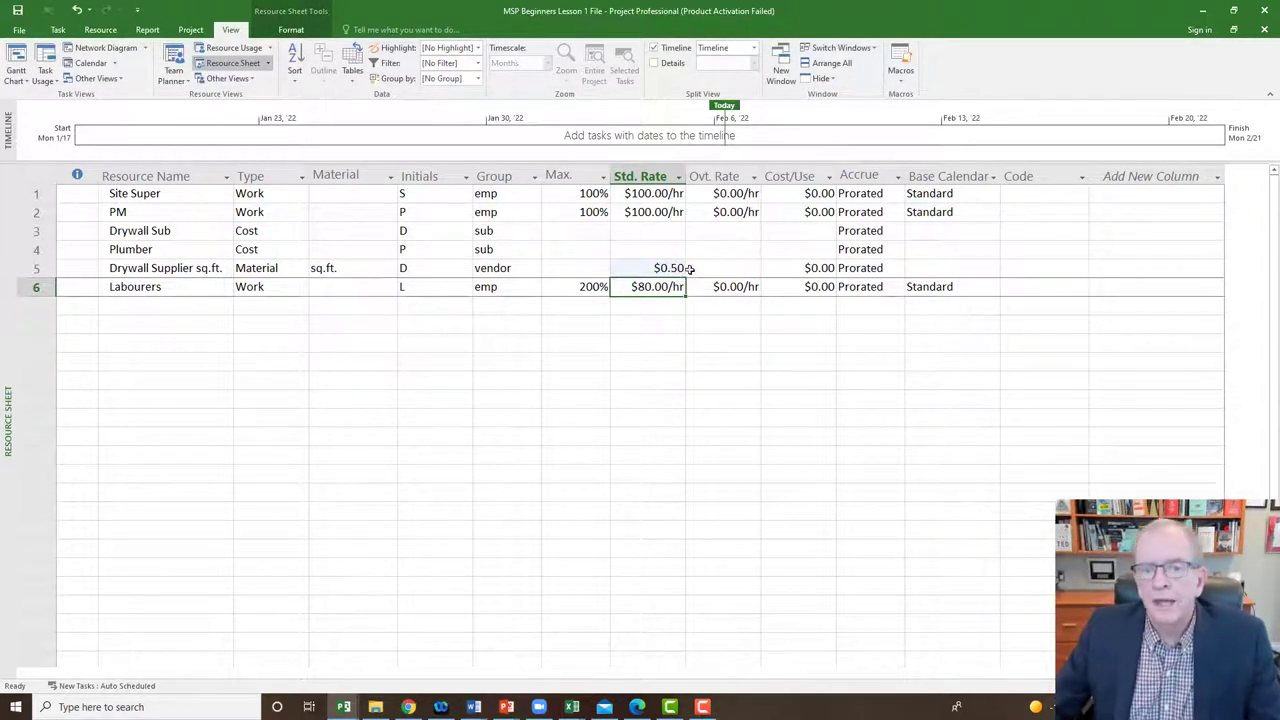
left_click(640, 262)
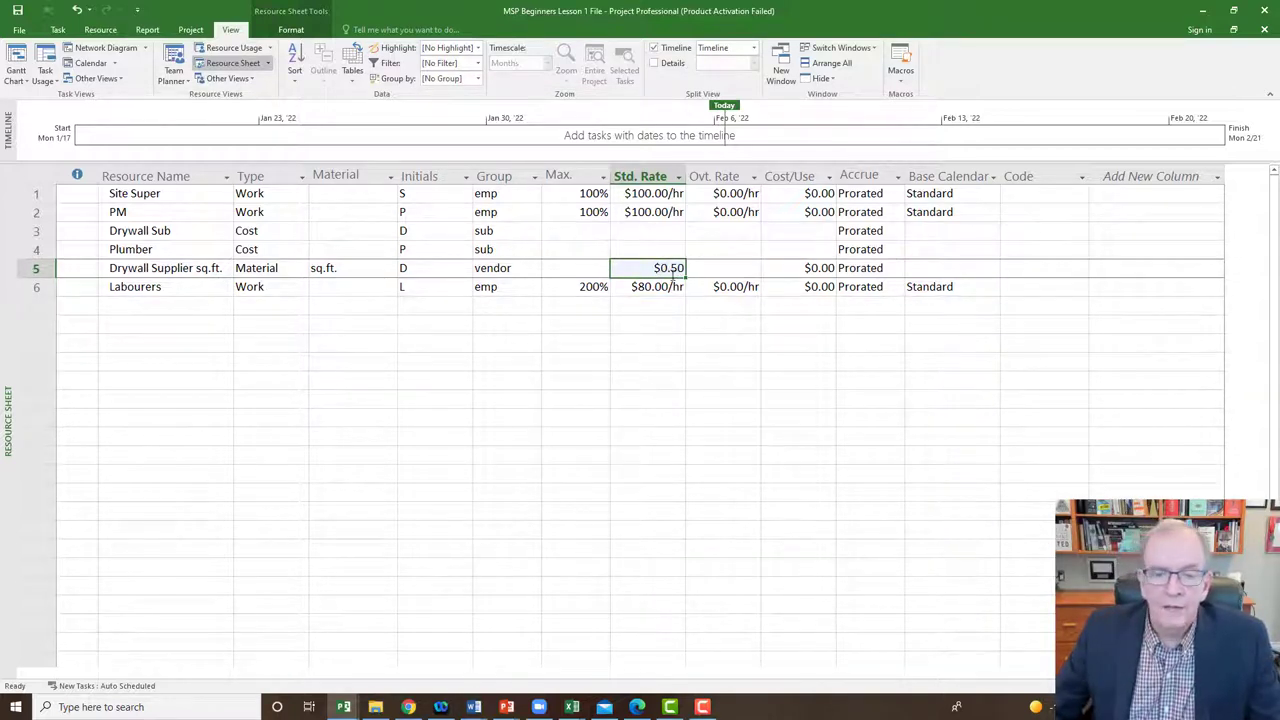
- Set the cost per use of the Drywall Supplier sq.ft. resource to $100
left_click(797, 271)
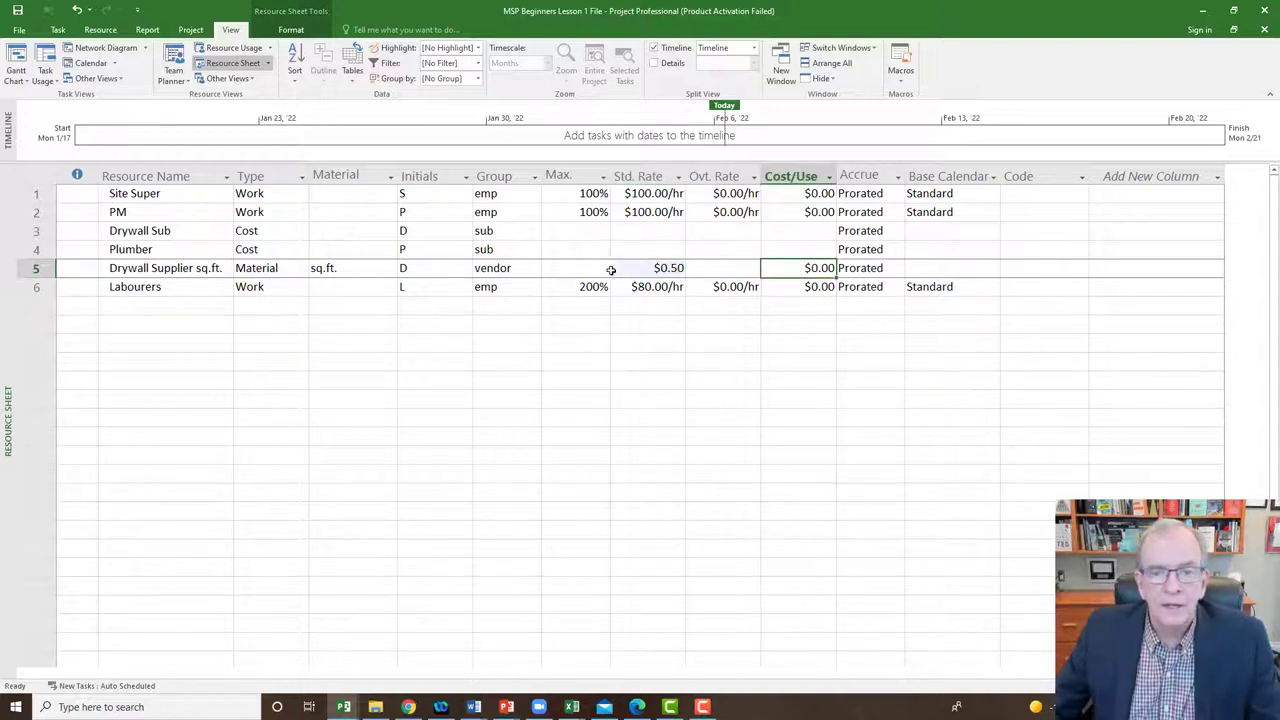
type("$100")
left_click(808, 306)
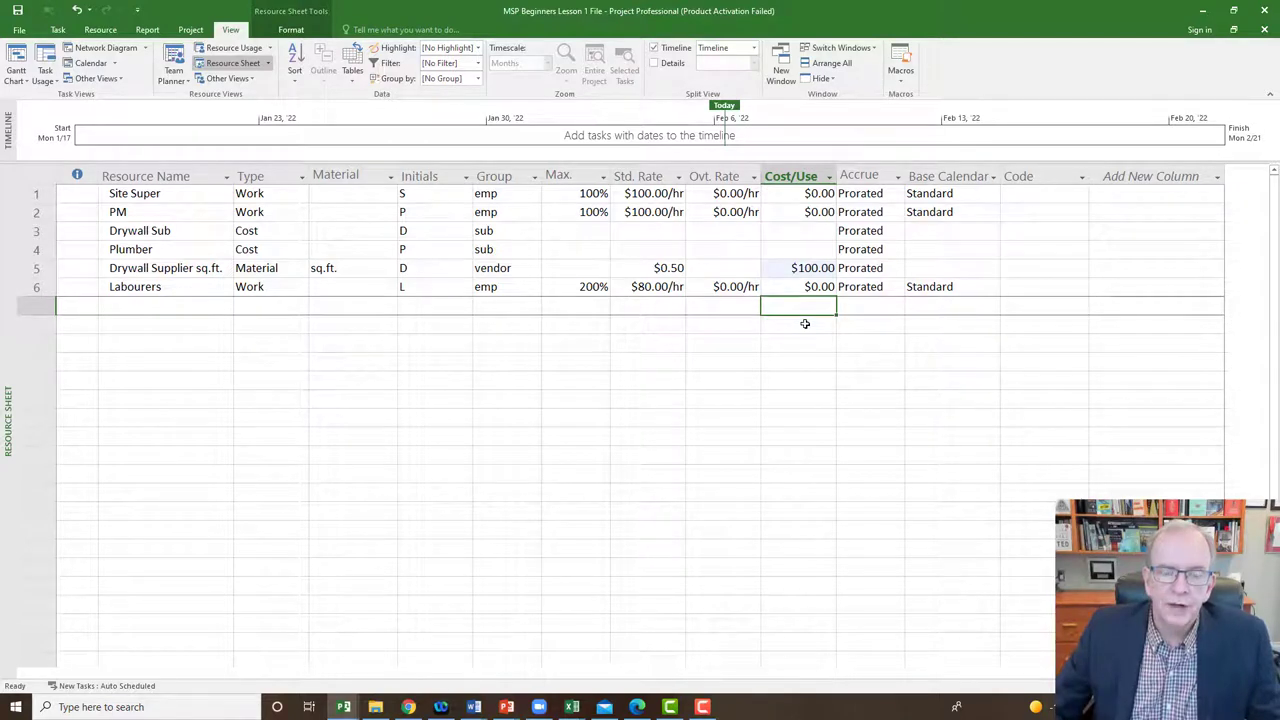
- Reset the cost per use of the Drywall Supplier sq.ft. resource to $0.00
left_click(806, 266)
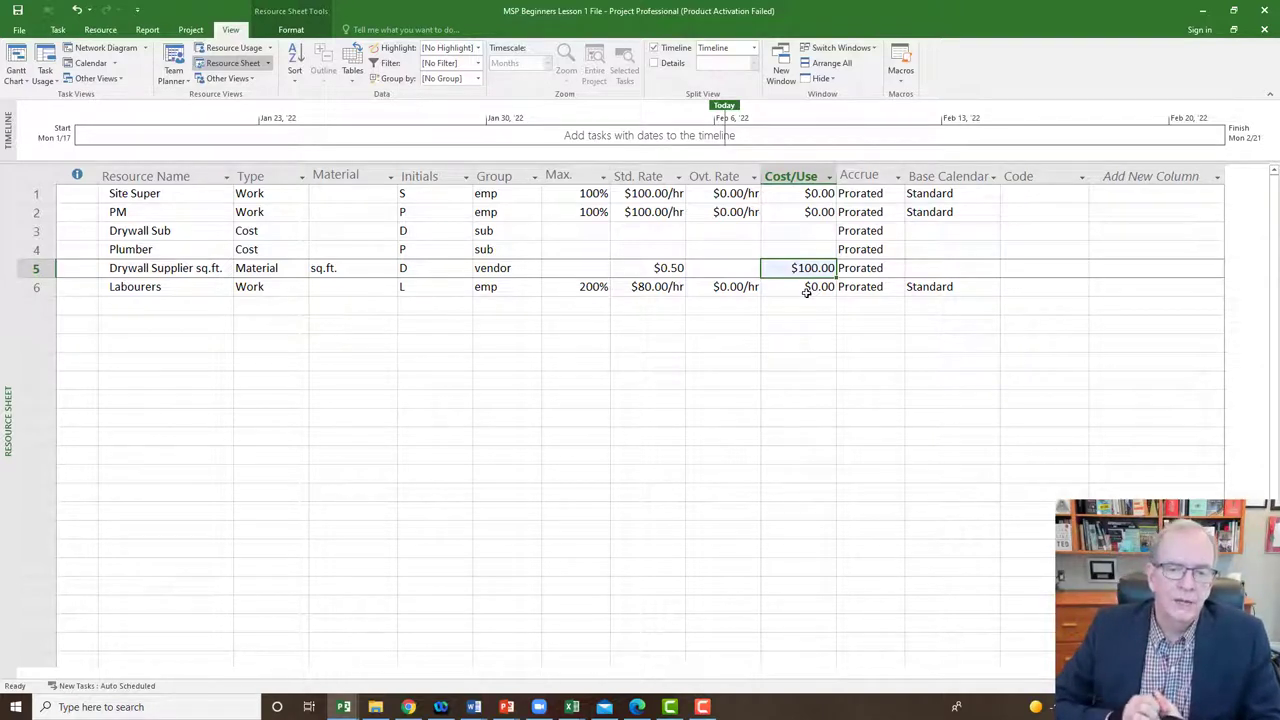
type("09")
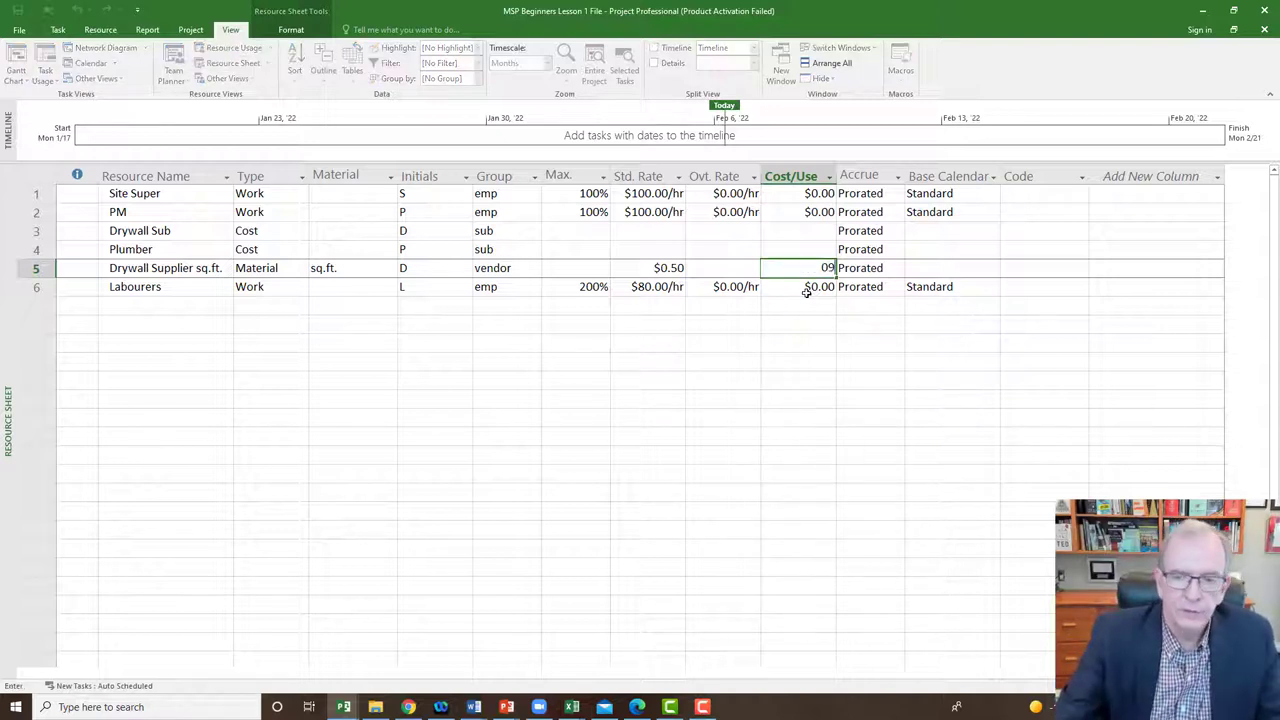
key("BackSpace")
key("BackSpace")
type("00.00")
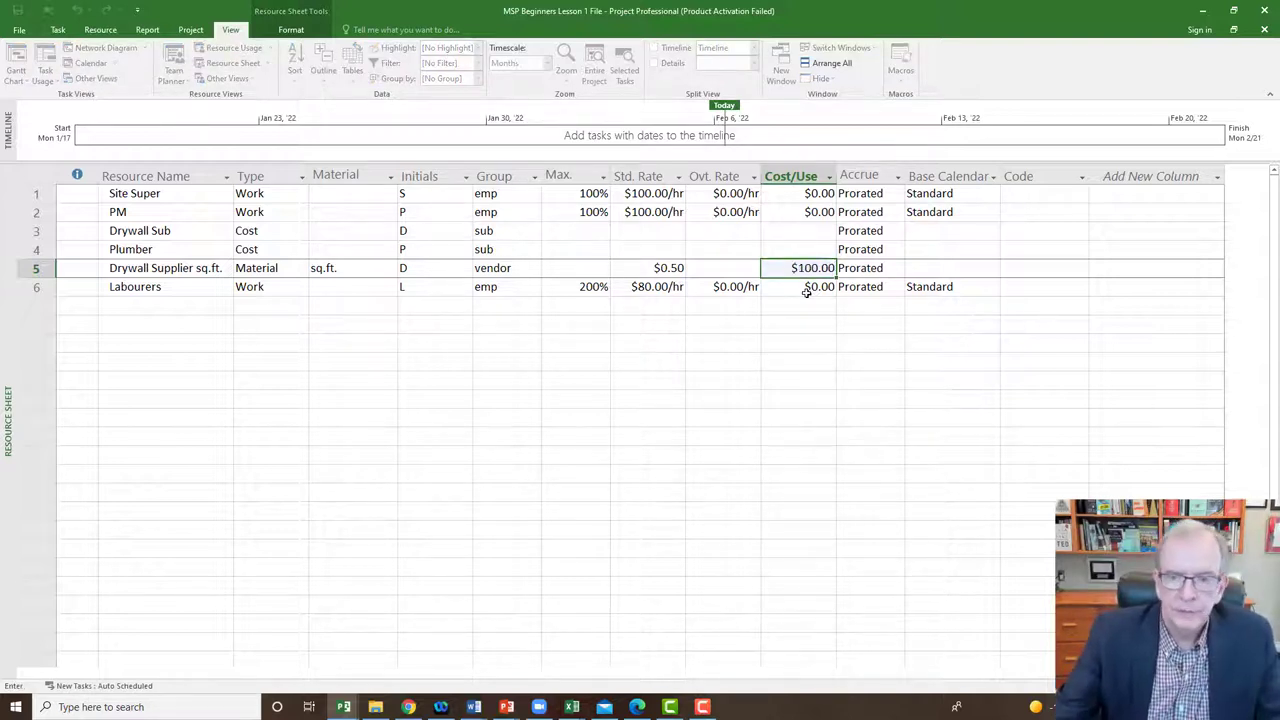
key("Return")
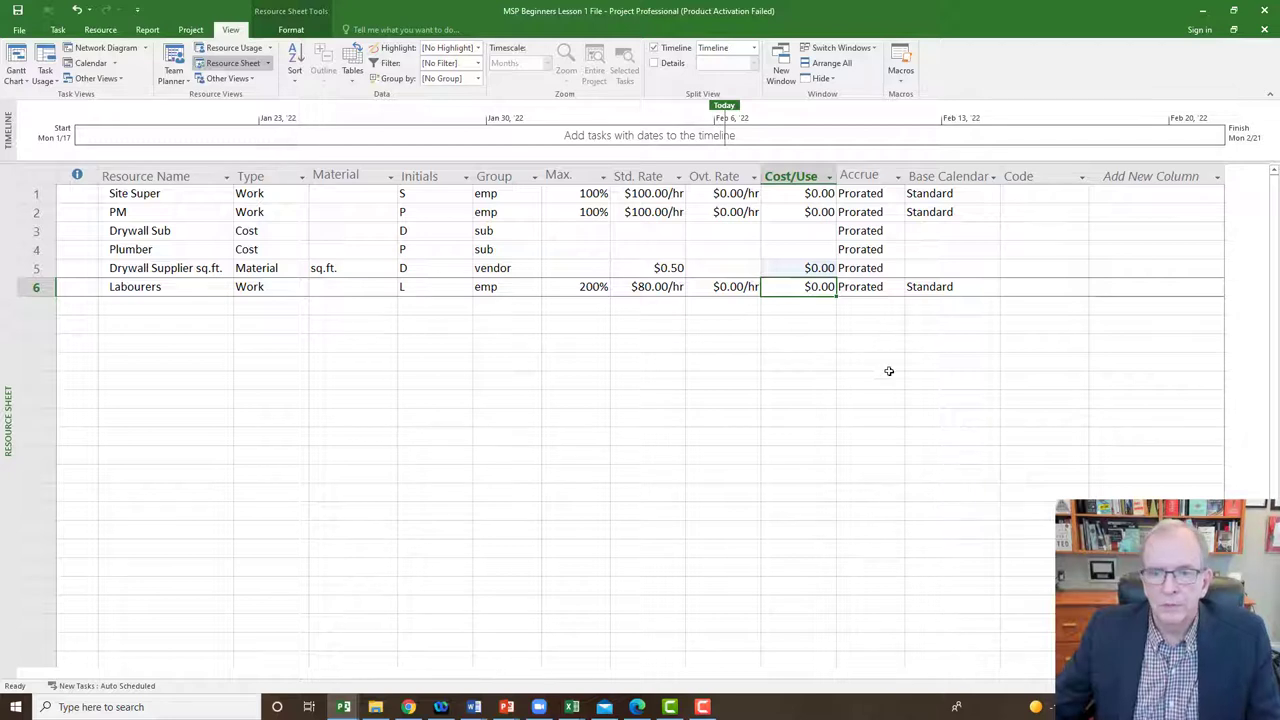
- Set the cost accrual method of the Drywall Sub resource to End
left_click(875, 194)
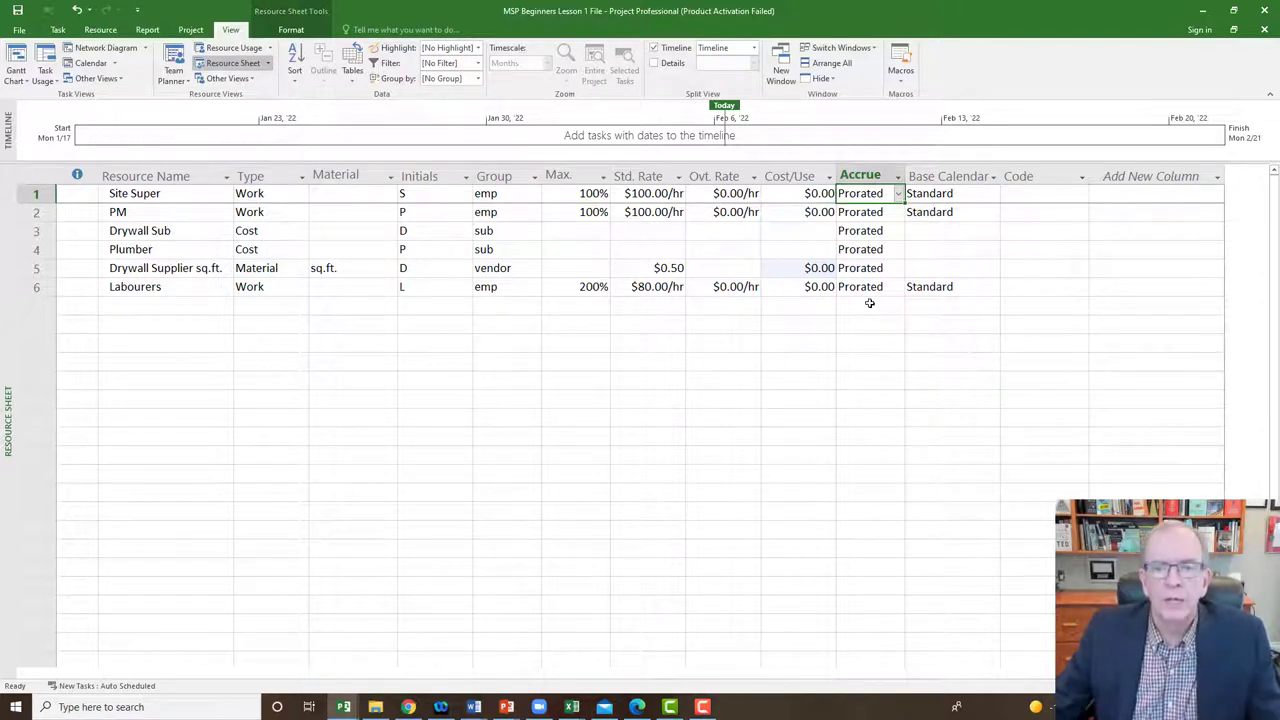
left_click(870, 213)
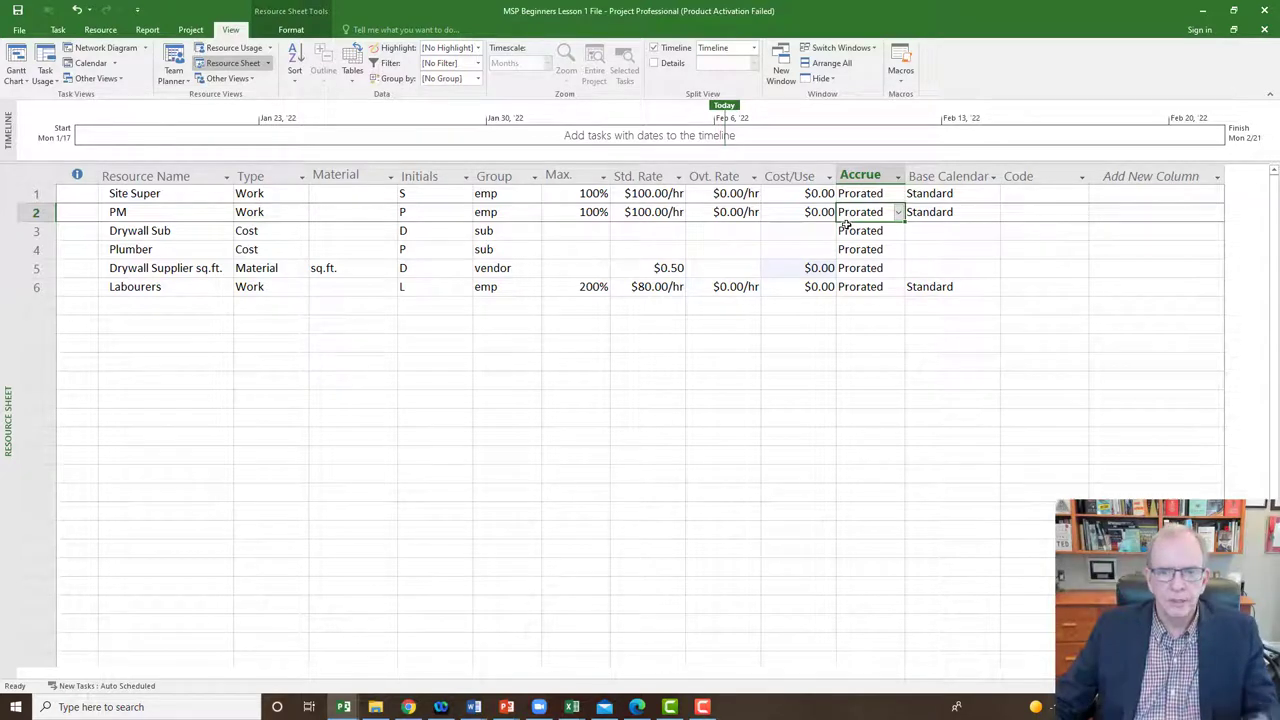
left_click(858, 231)
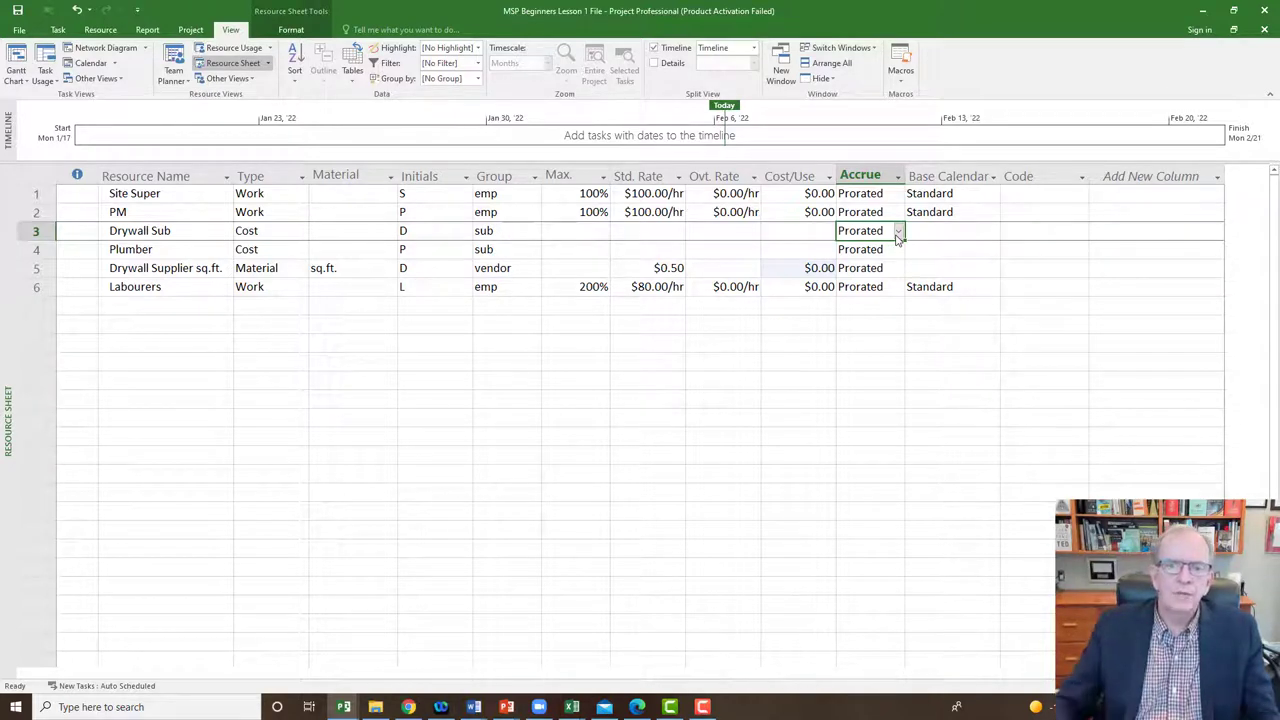
left_click(898, 231)
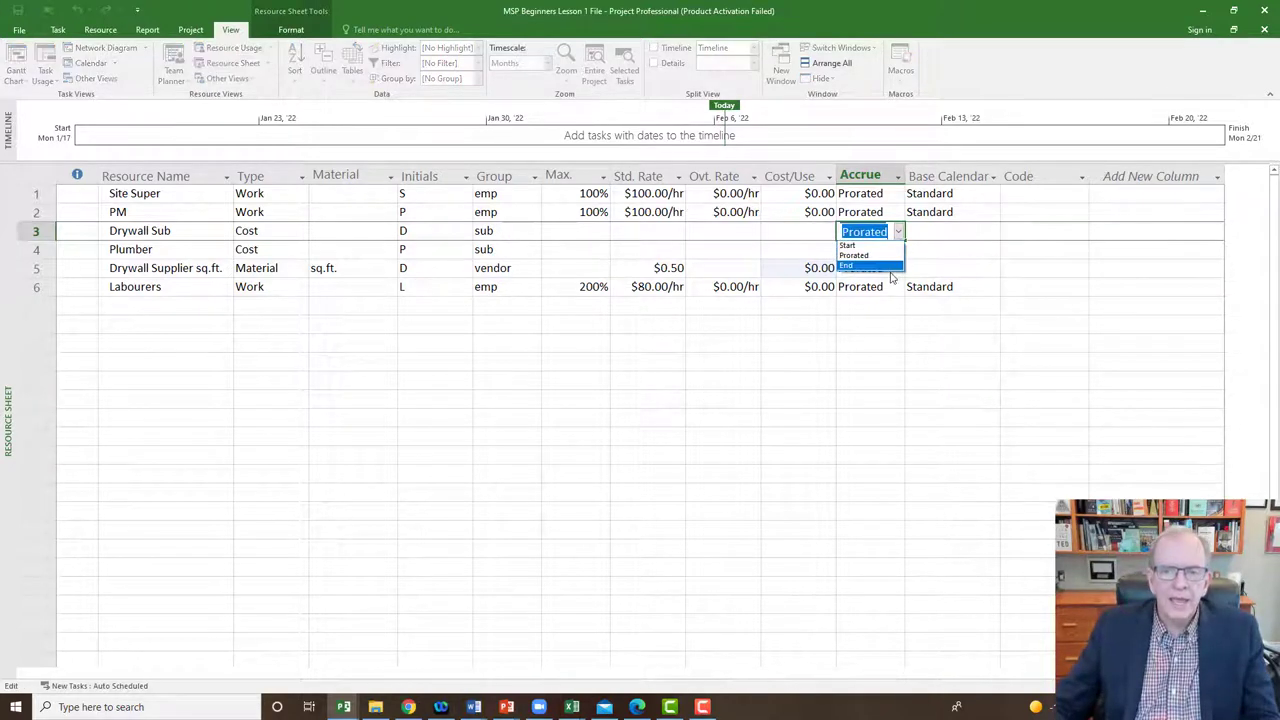
left_click(885, 258)
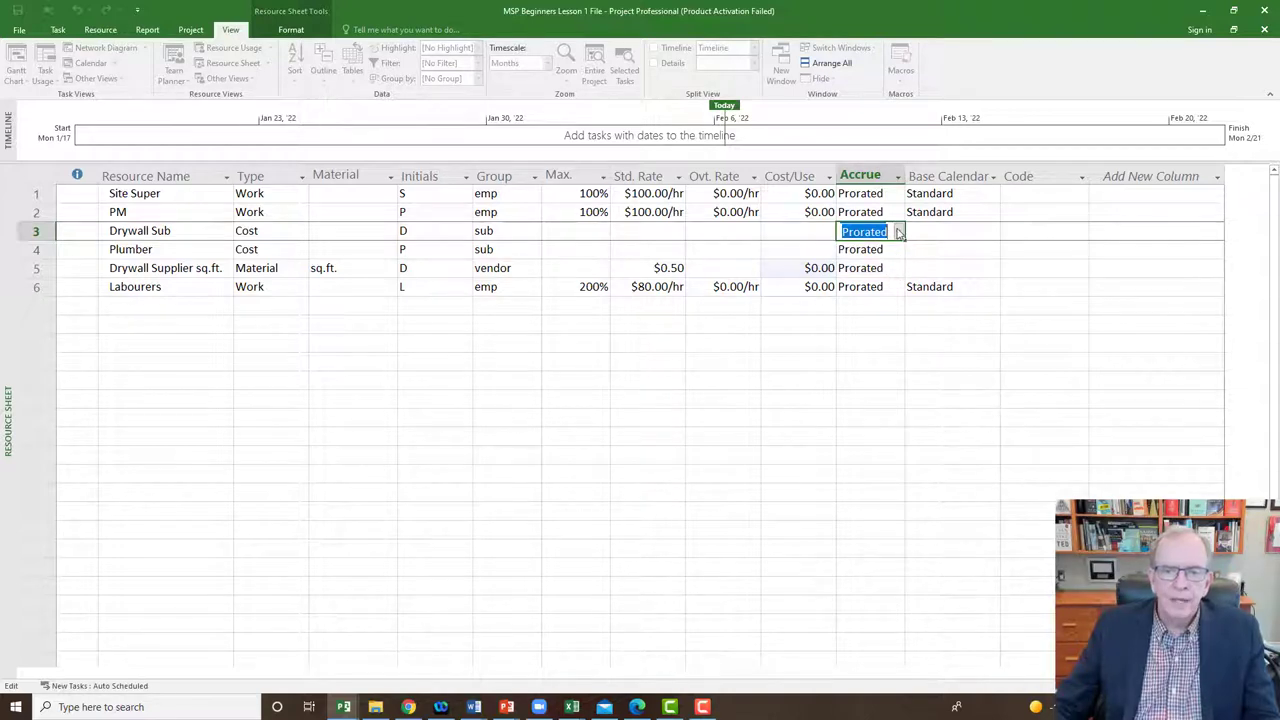
left_click(898, 231)
left_click(884, 266)
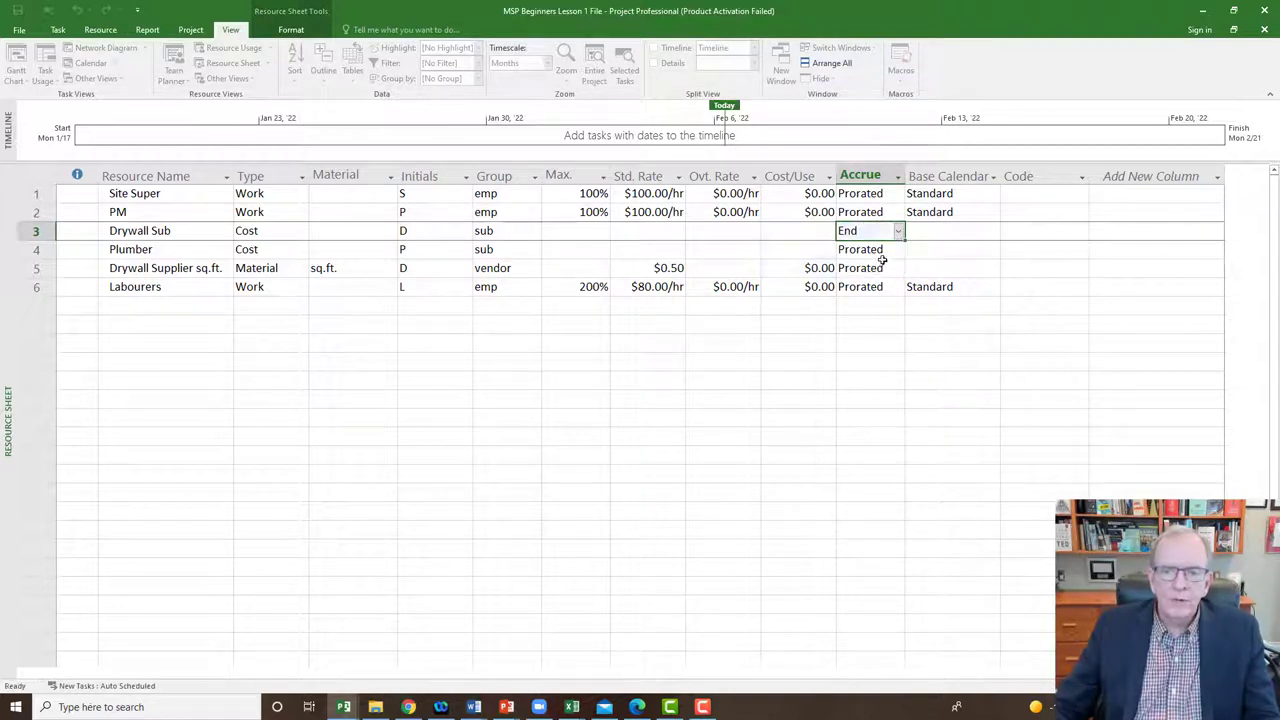
- Set the cost accrual method of the Plumber resource to End
left_click(885, 252)
left_click(898, 253)
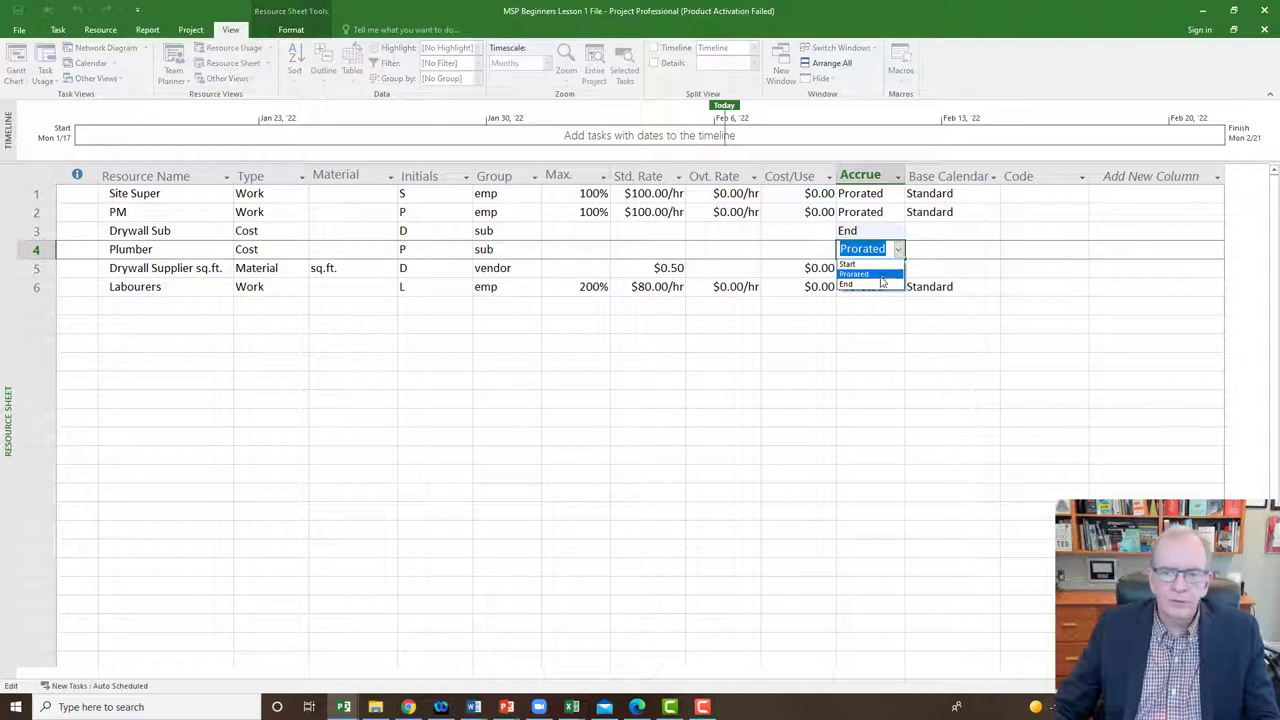
left_click(880, 286)
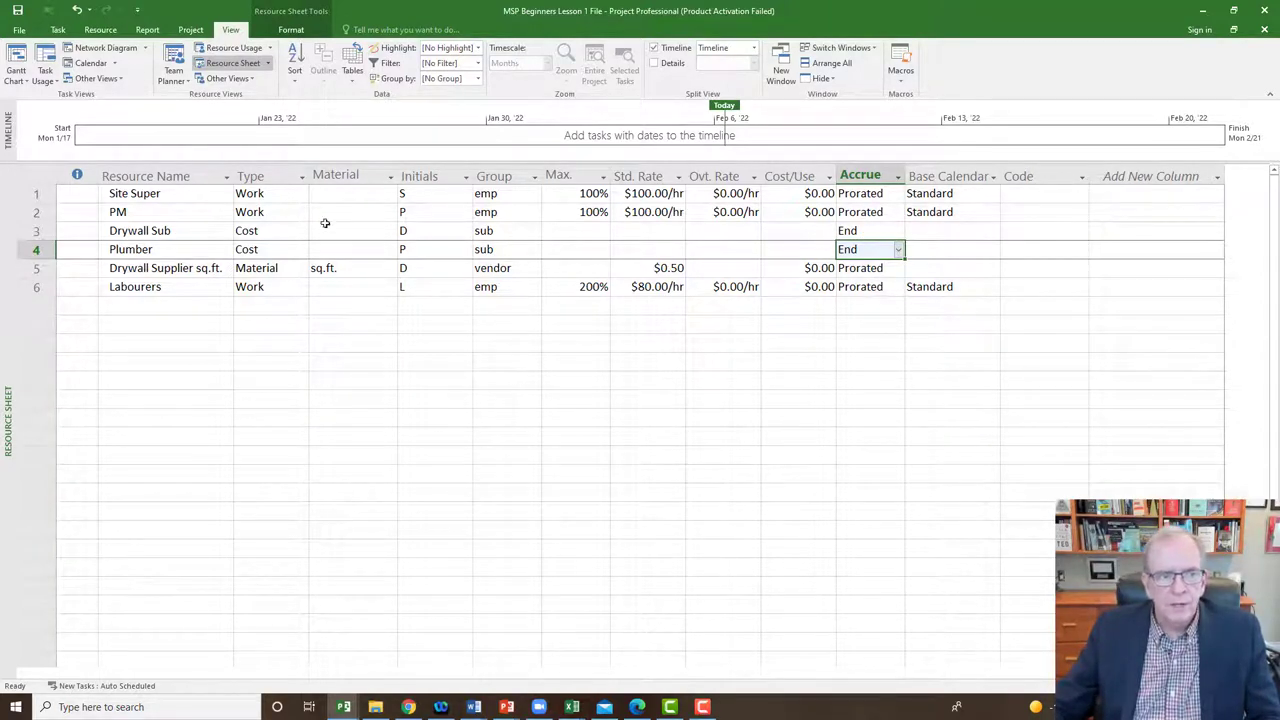
- Try the Start and End accrual methods on the Site Super resource, and return it to Prorated
left_click(18, 188)
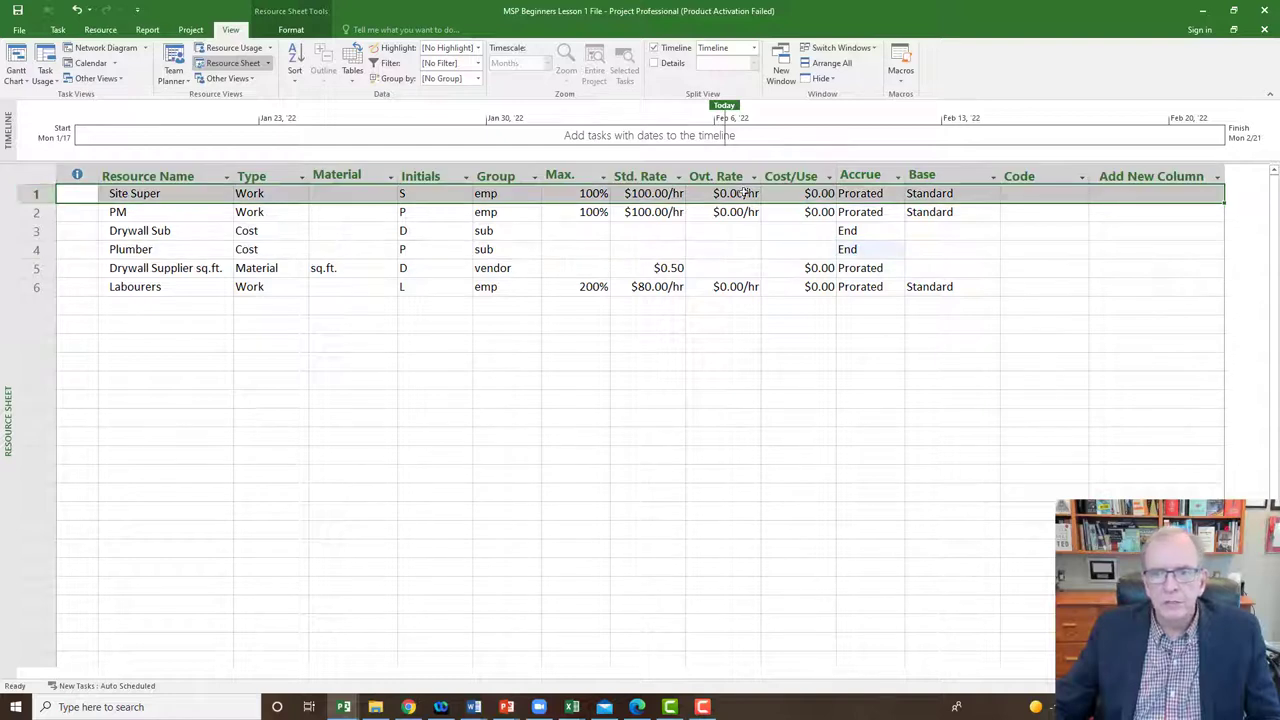
left_click(894, 194)
left_click(899, 195)
left_click(886, 211)
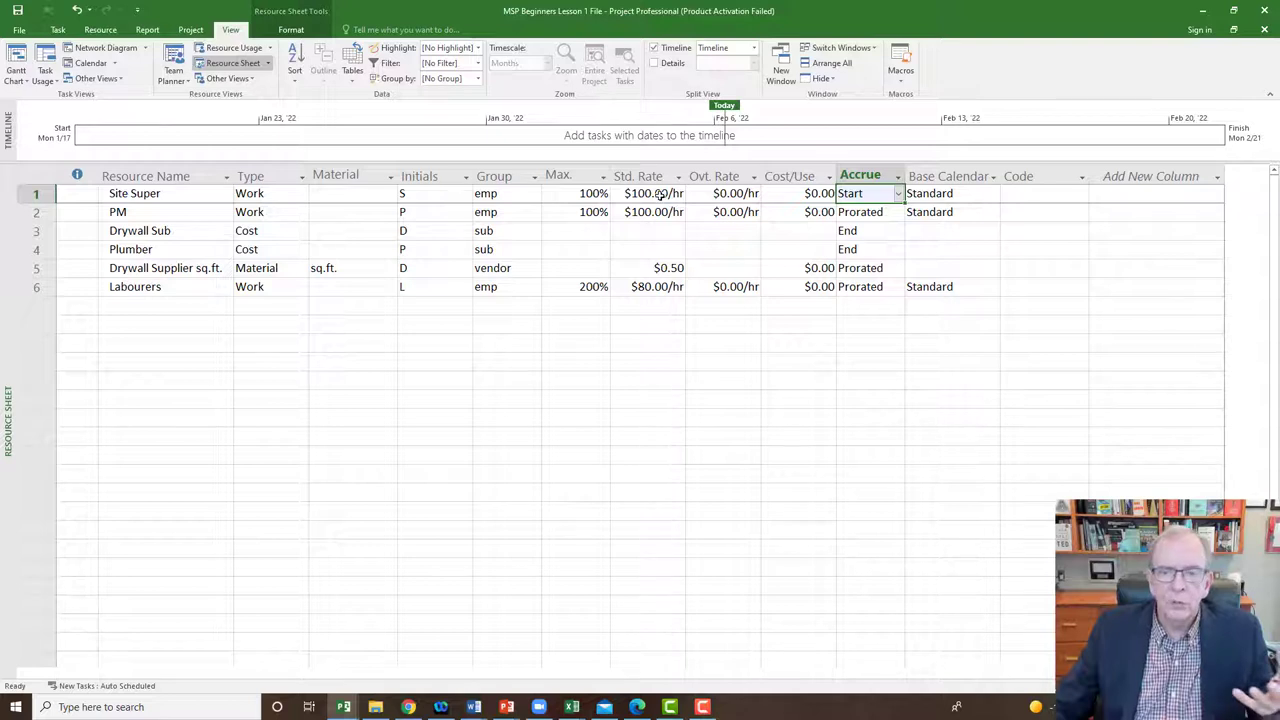
left_click(899, 194)
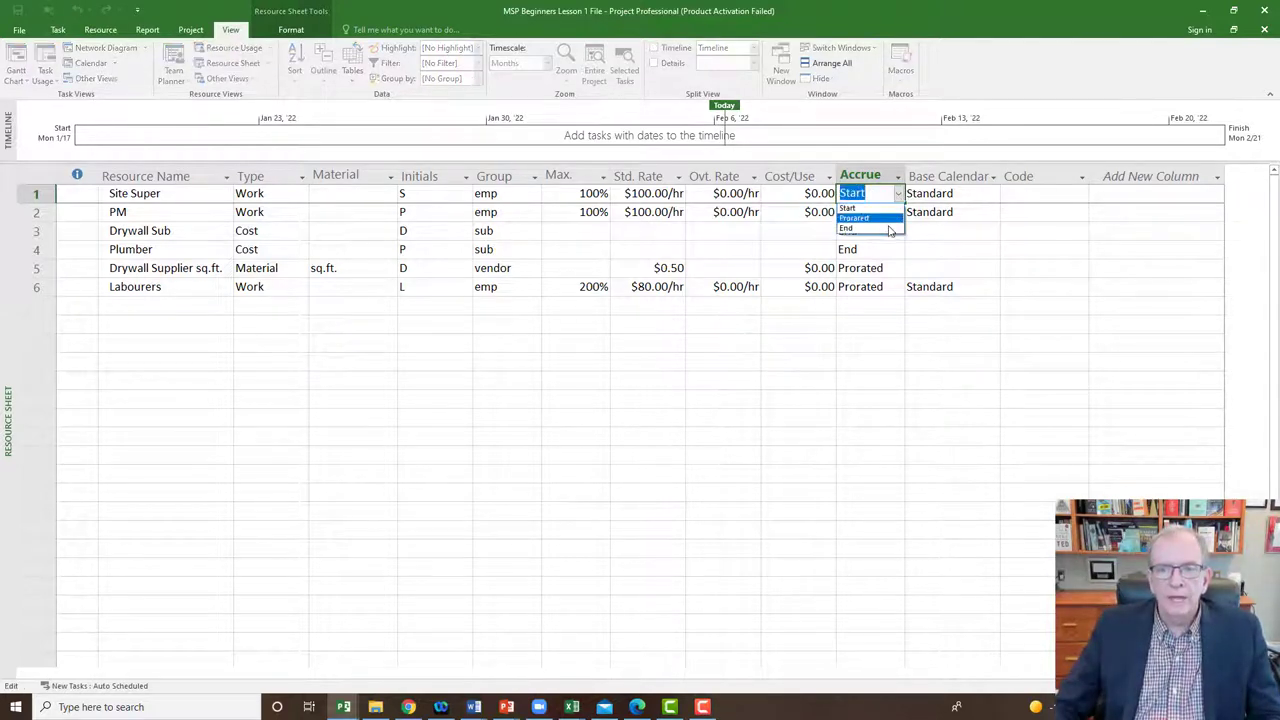
left_click(889, 229)
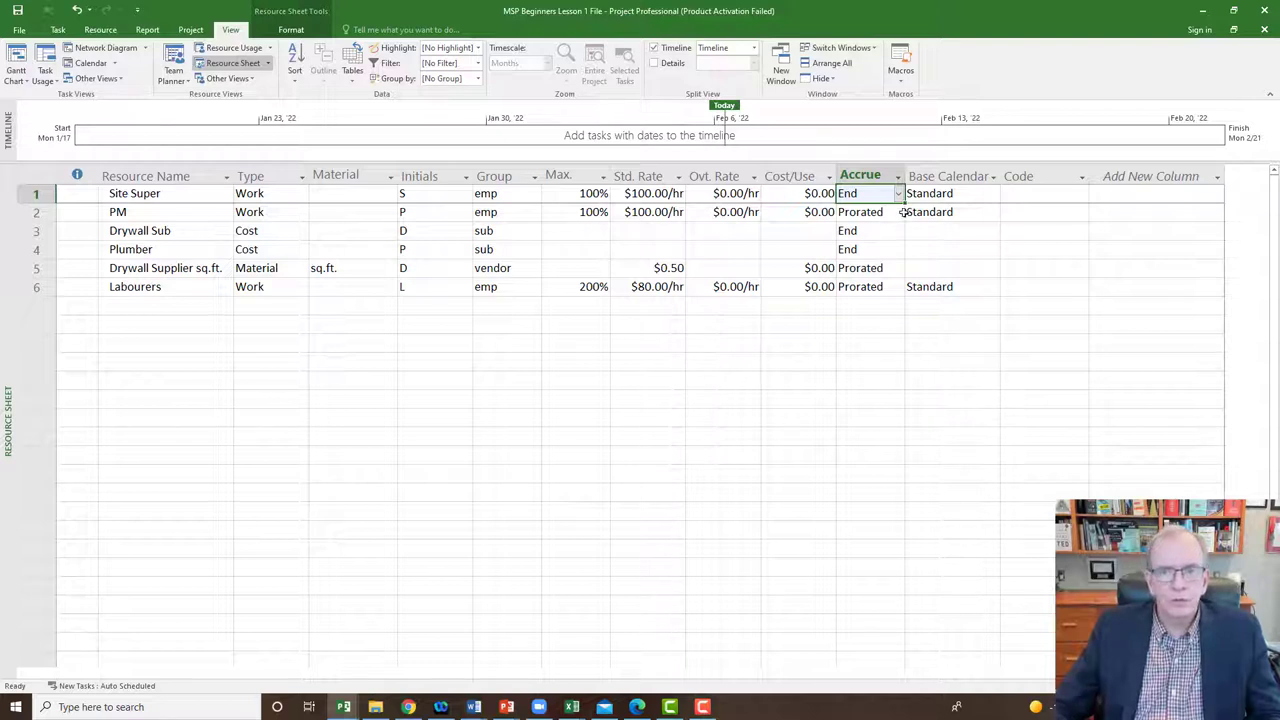
left_click(898, 195)
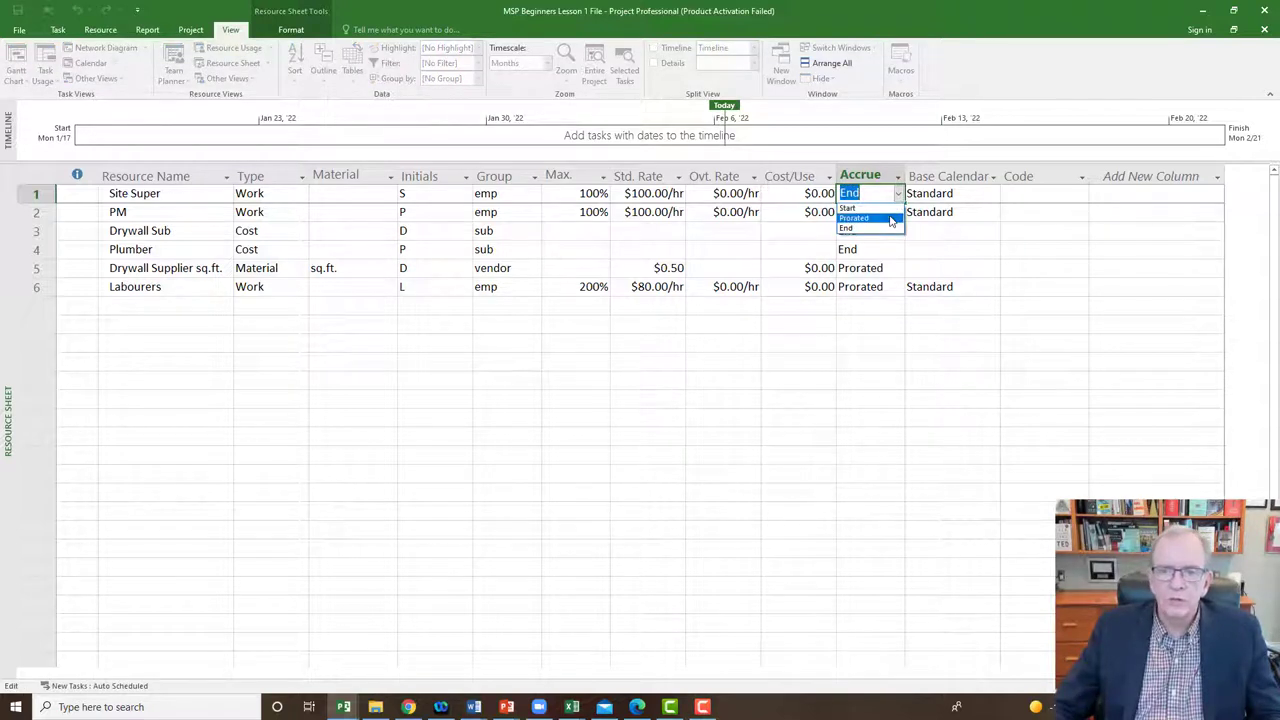
left_click(888, 215)
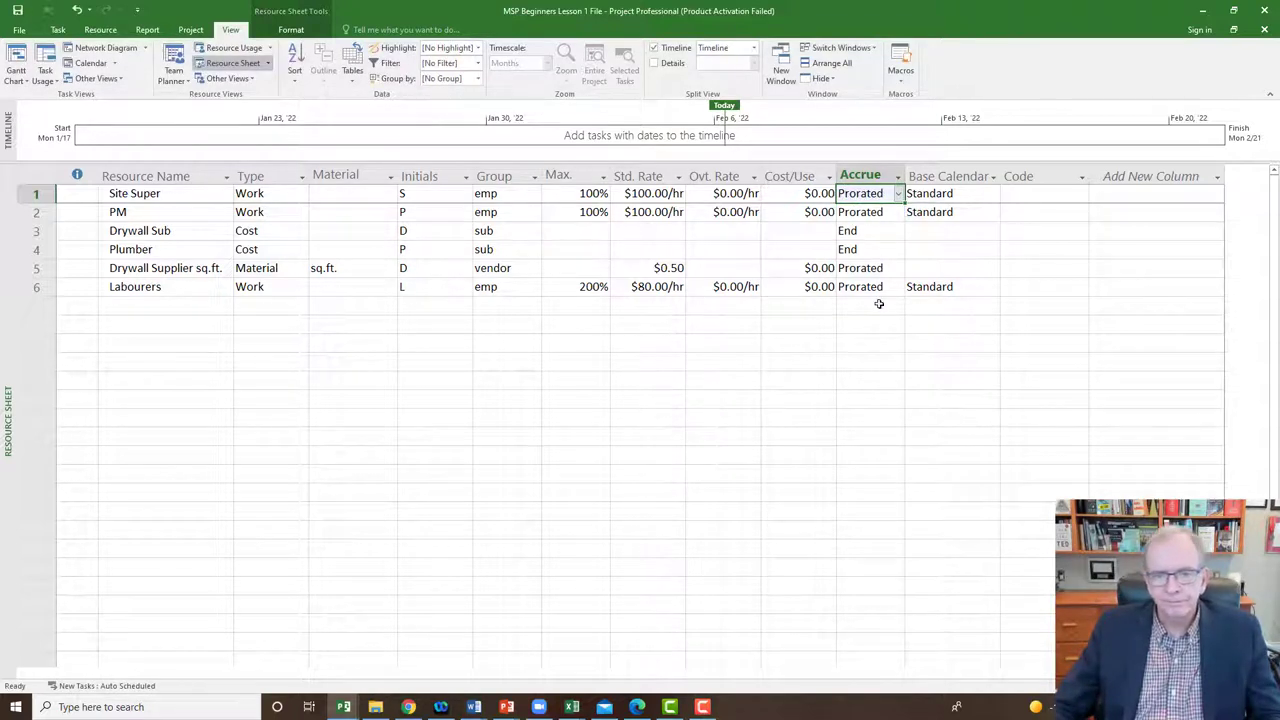
- Examine the base calendar options and the Code field of the Site Super resource without changing them
left_click(280, 195)
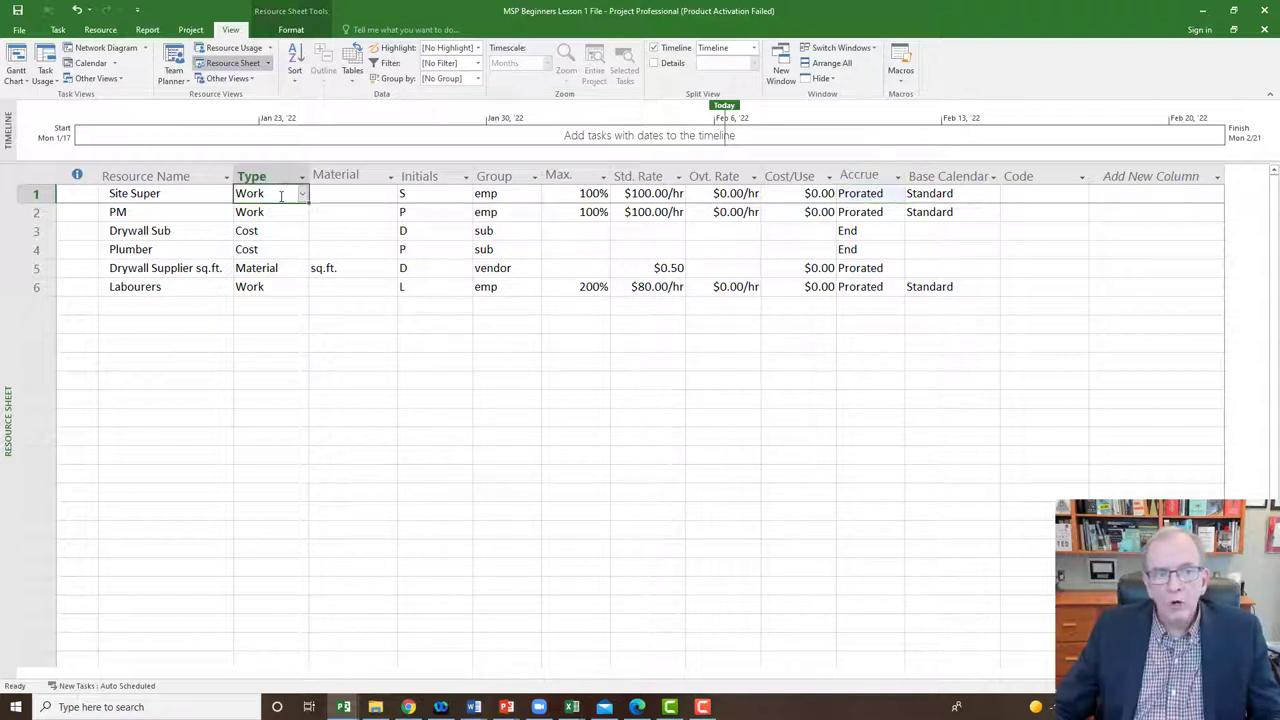
left_click(981, 195)
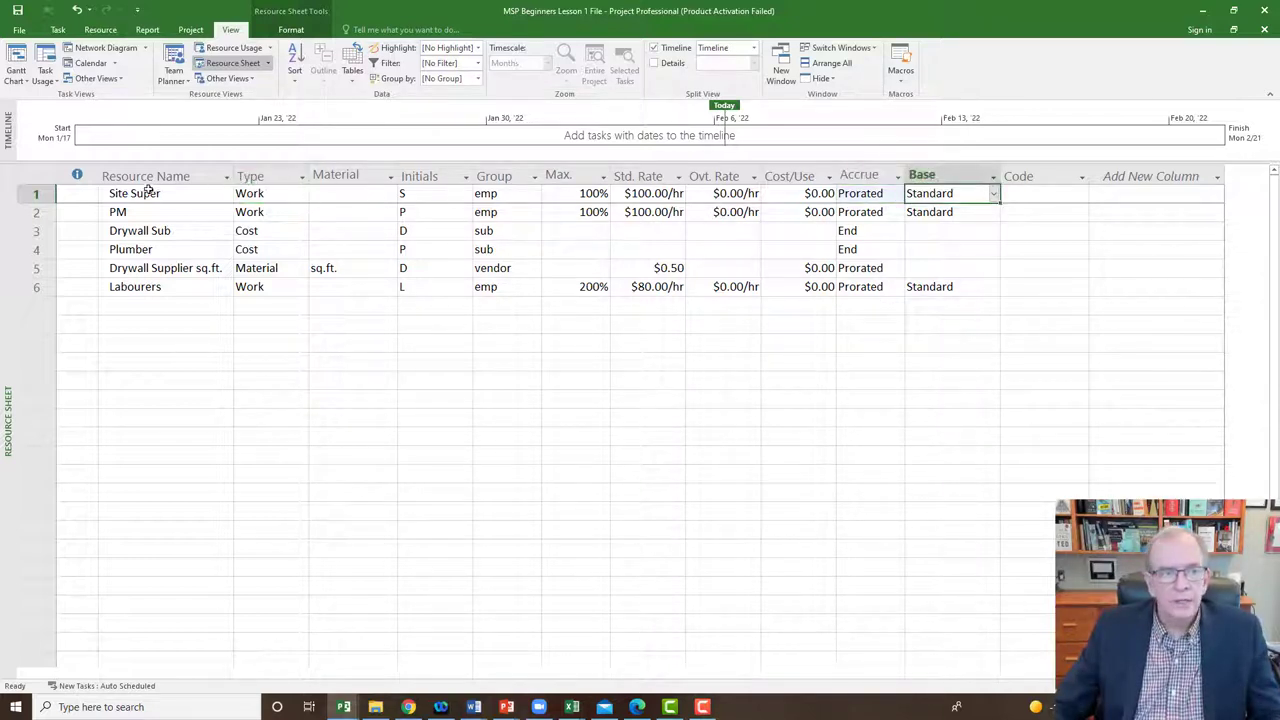
left_click(994, 195)
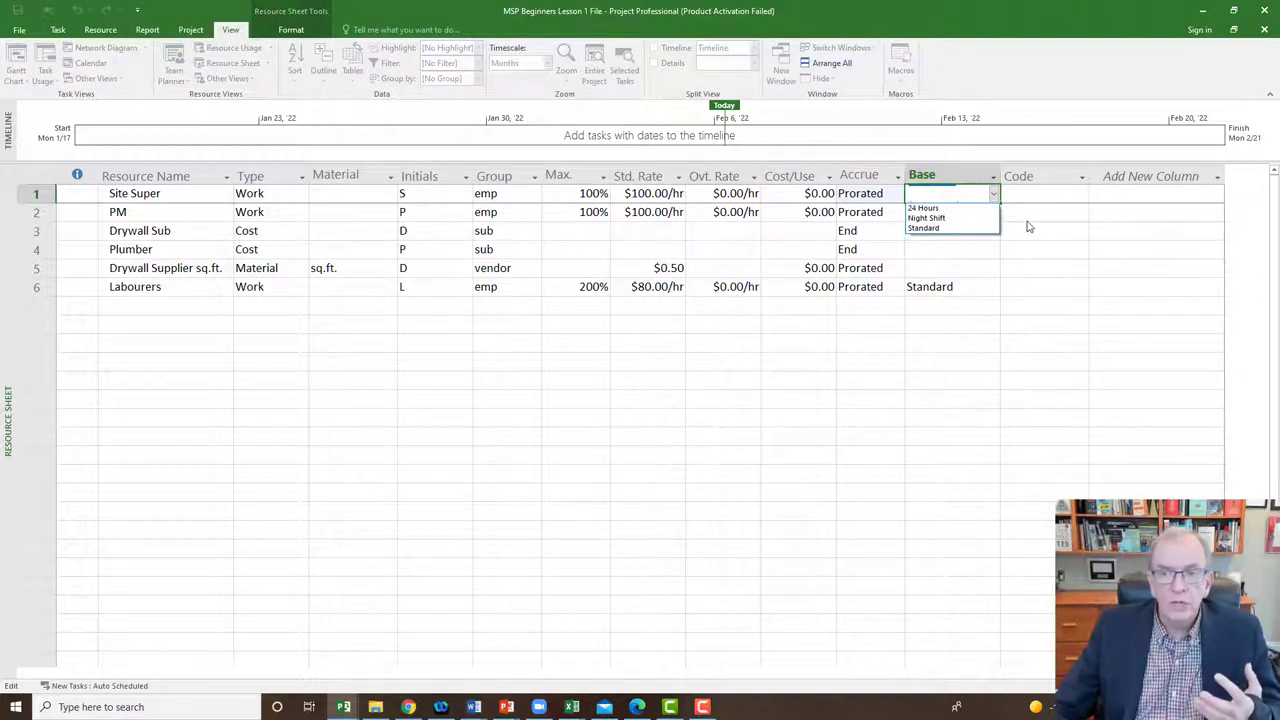
key("Escape")
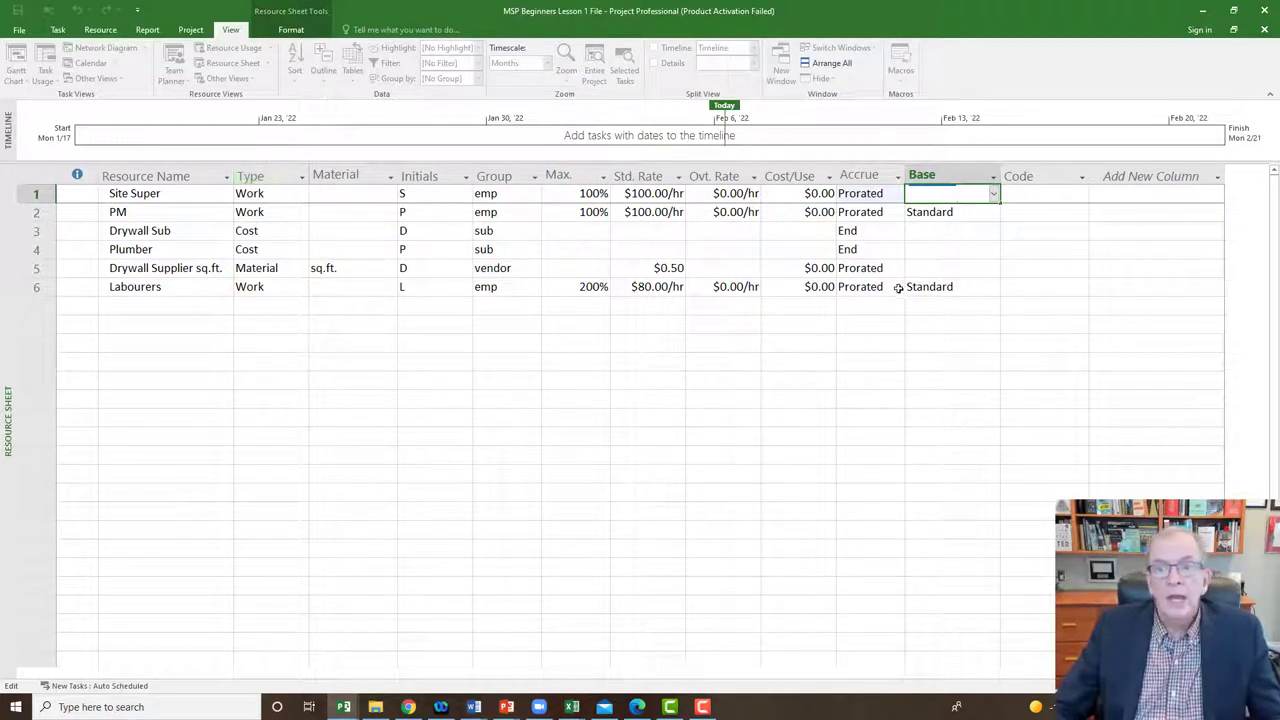
left_click(849, 340)
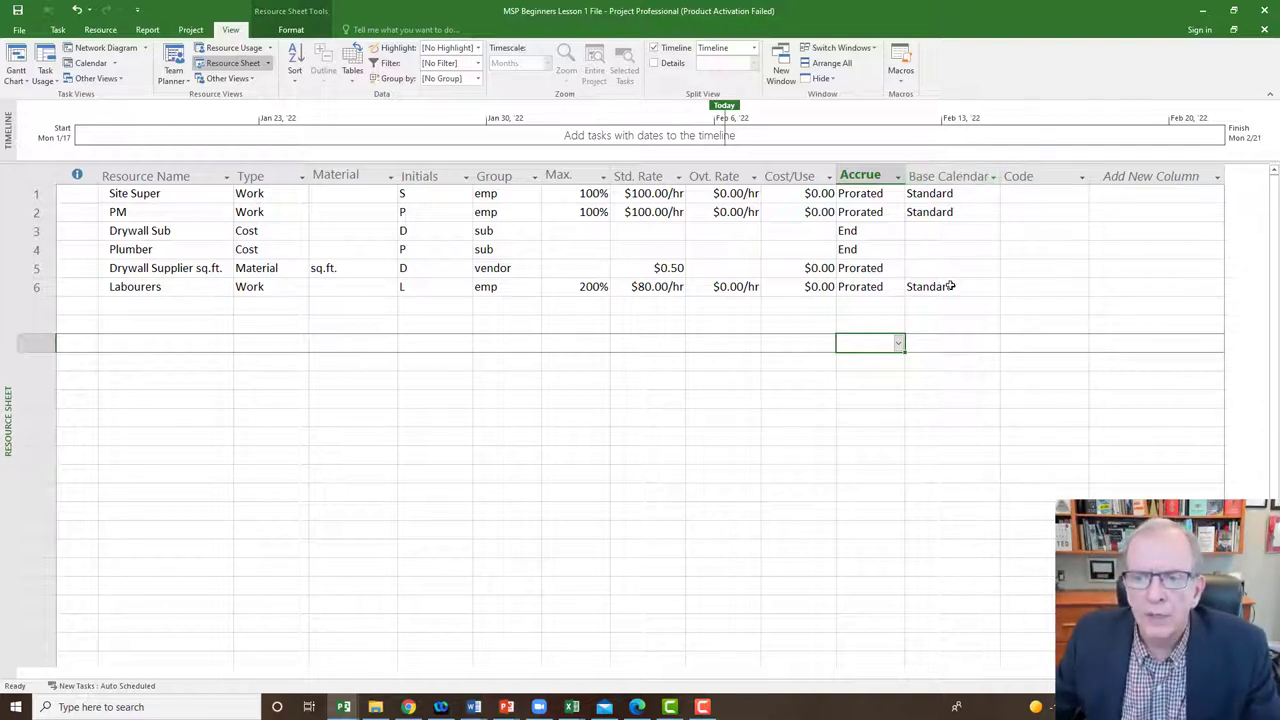
left_click(1034, 176)
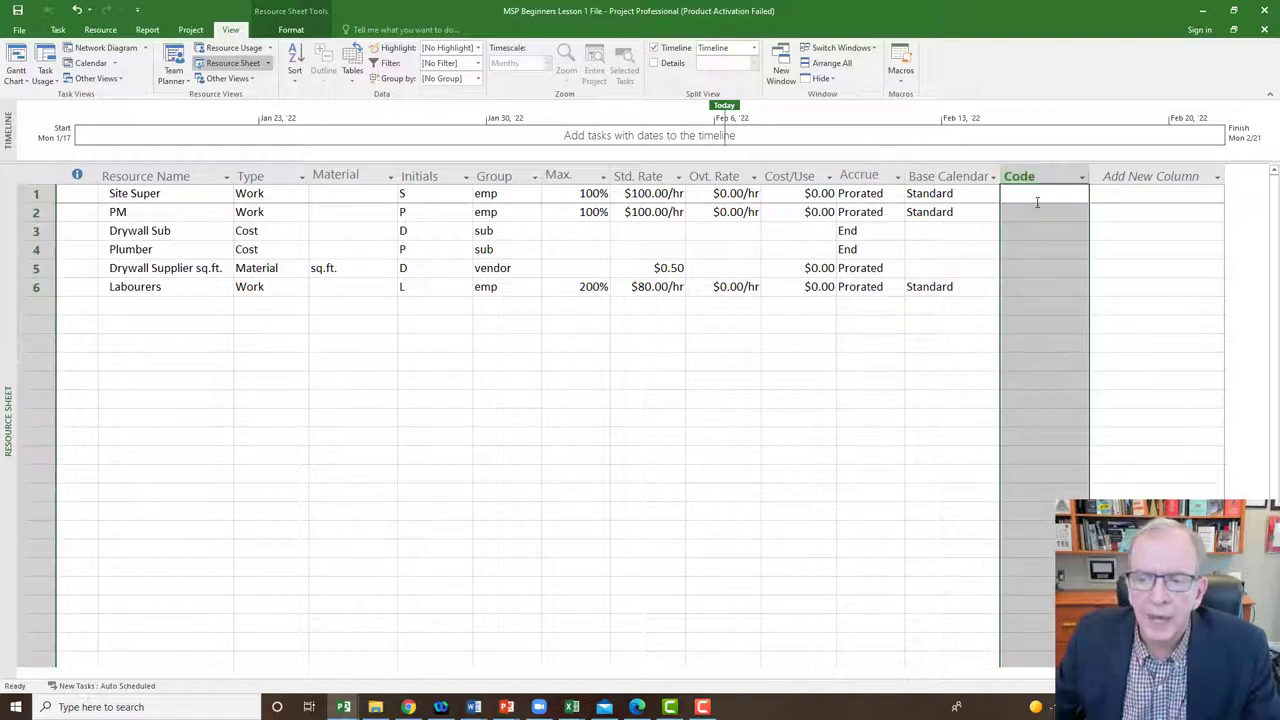
left_click(1037, 197)
left_click(1037, 196)
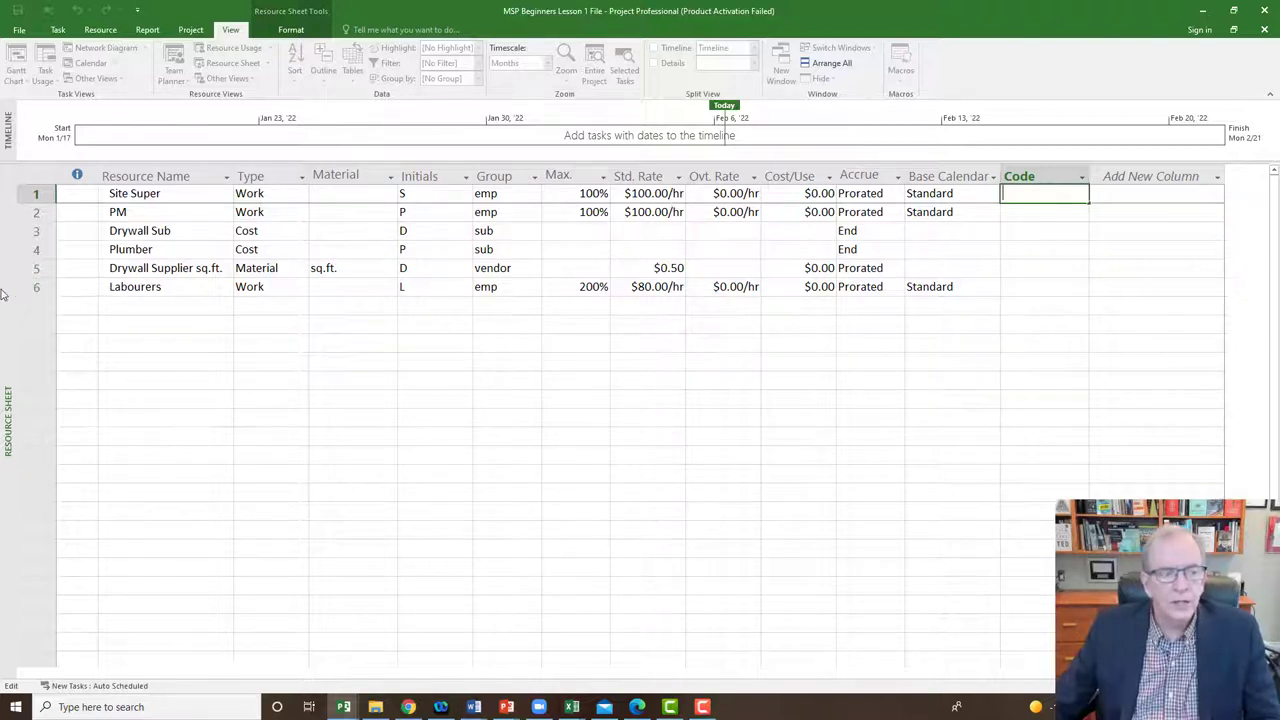
left_click(389, 318)
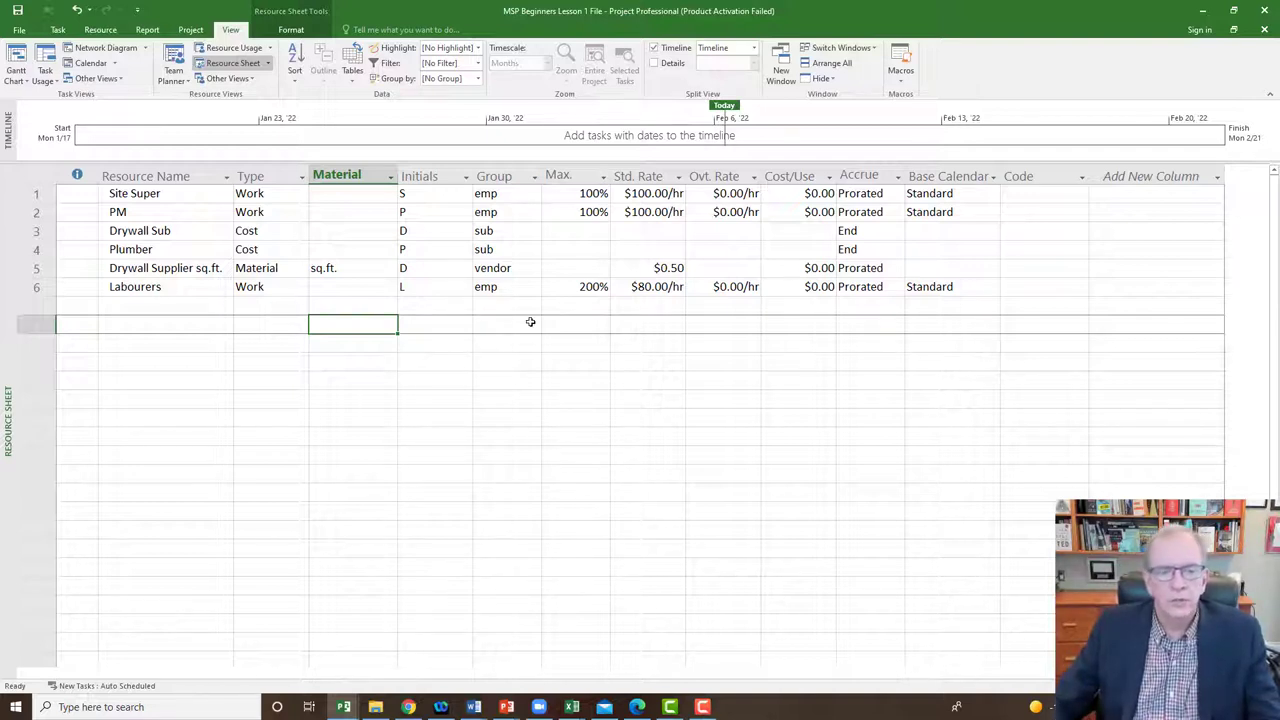
- Switch from the Resource Sheet to the Gantt Chart view and widen its table to expose the Resource Names column
right_click(4, 322)
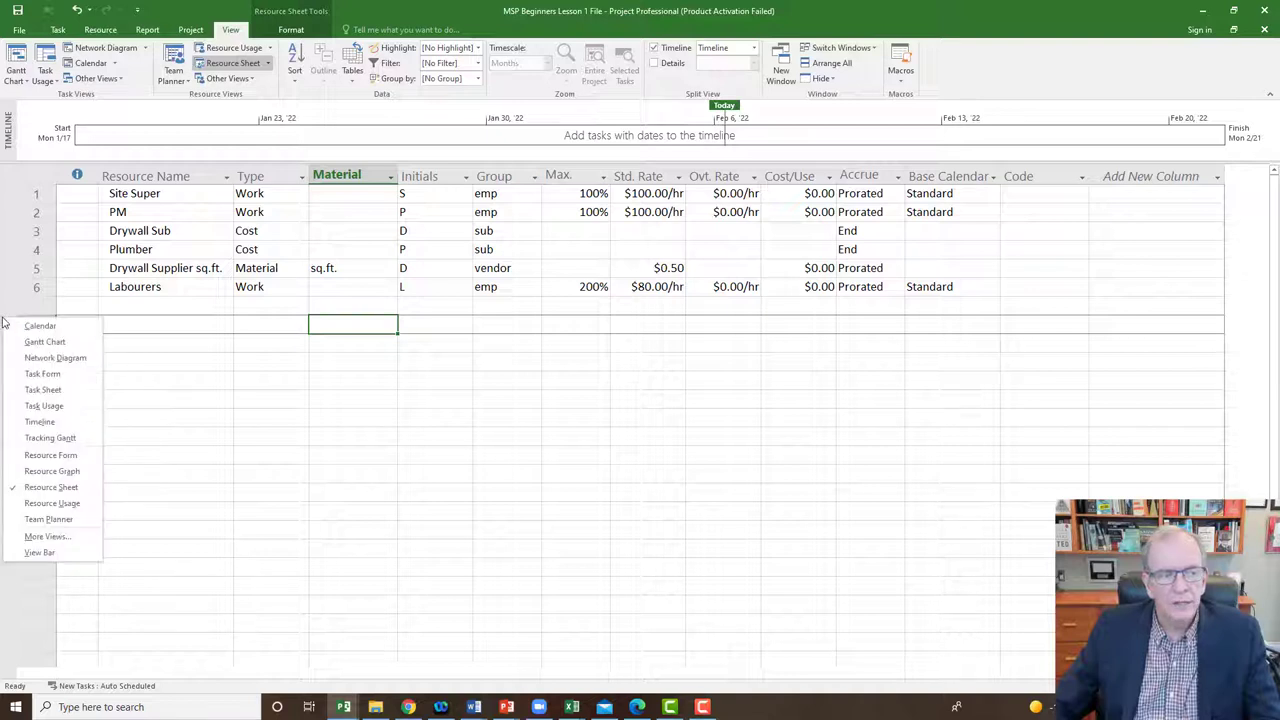
right_click(4, 370)
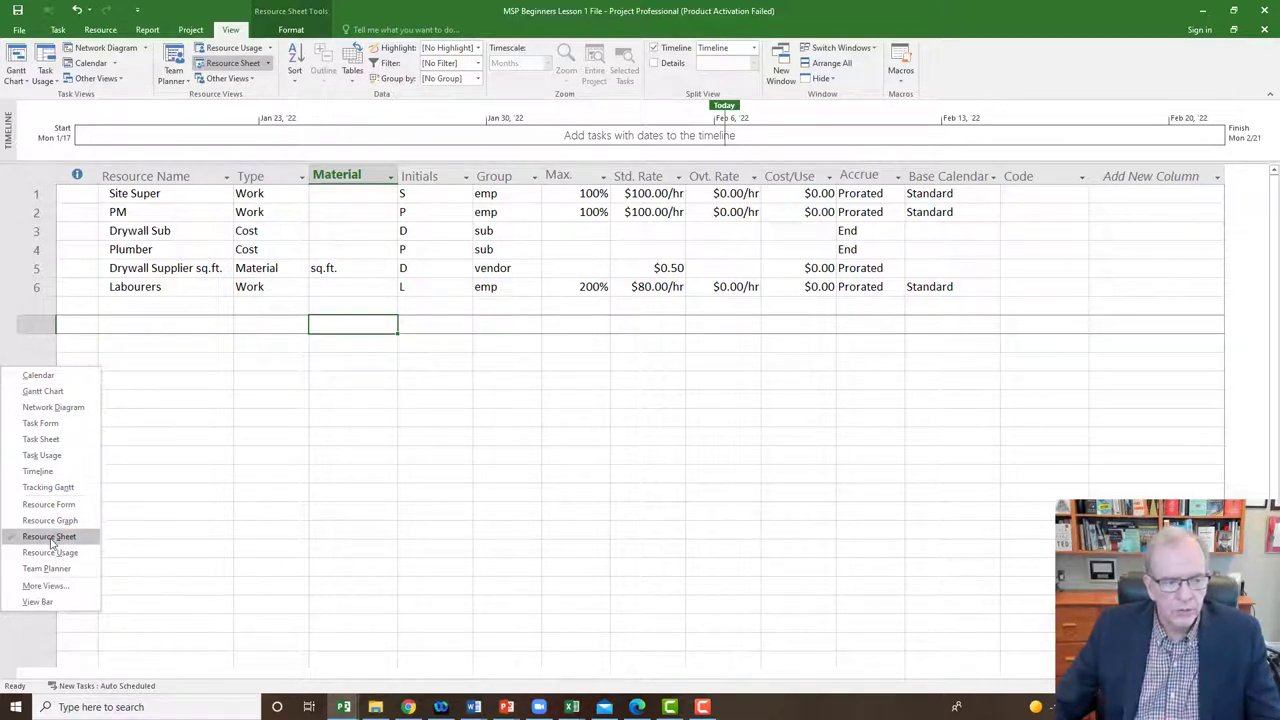
left_click(42, 391)
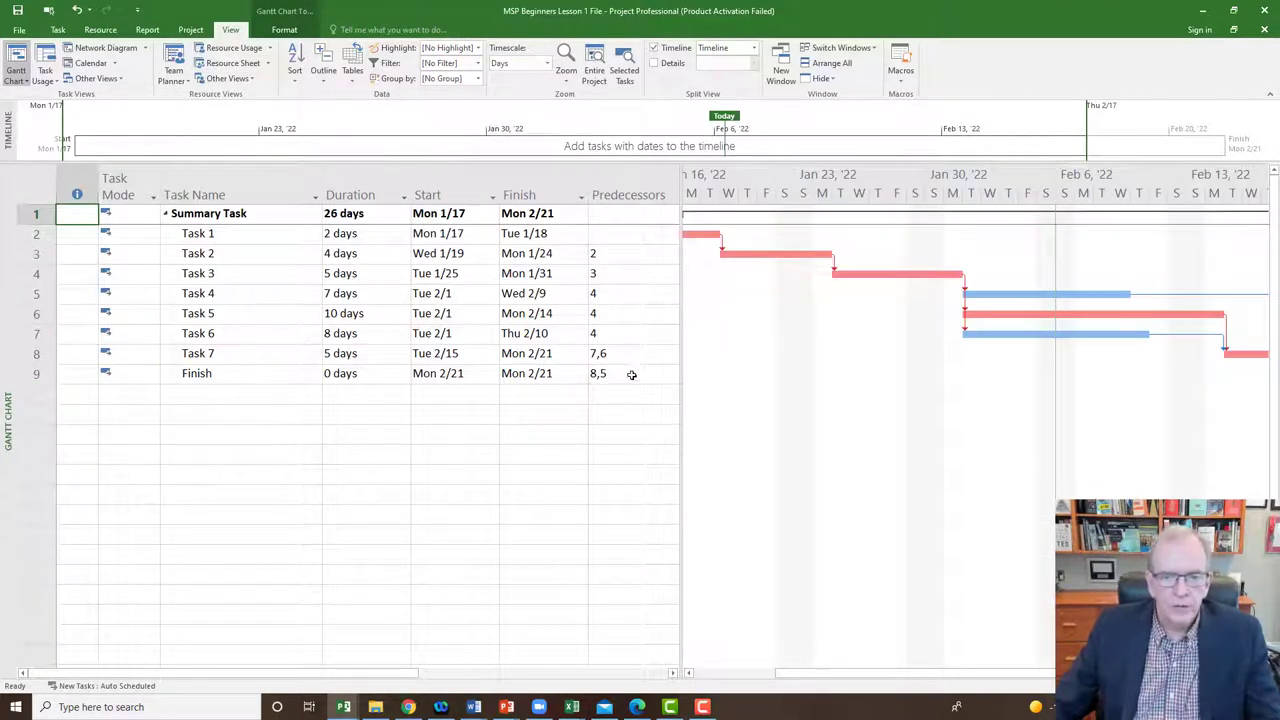
left_click_drag(680, 337, 840, 337)
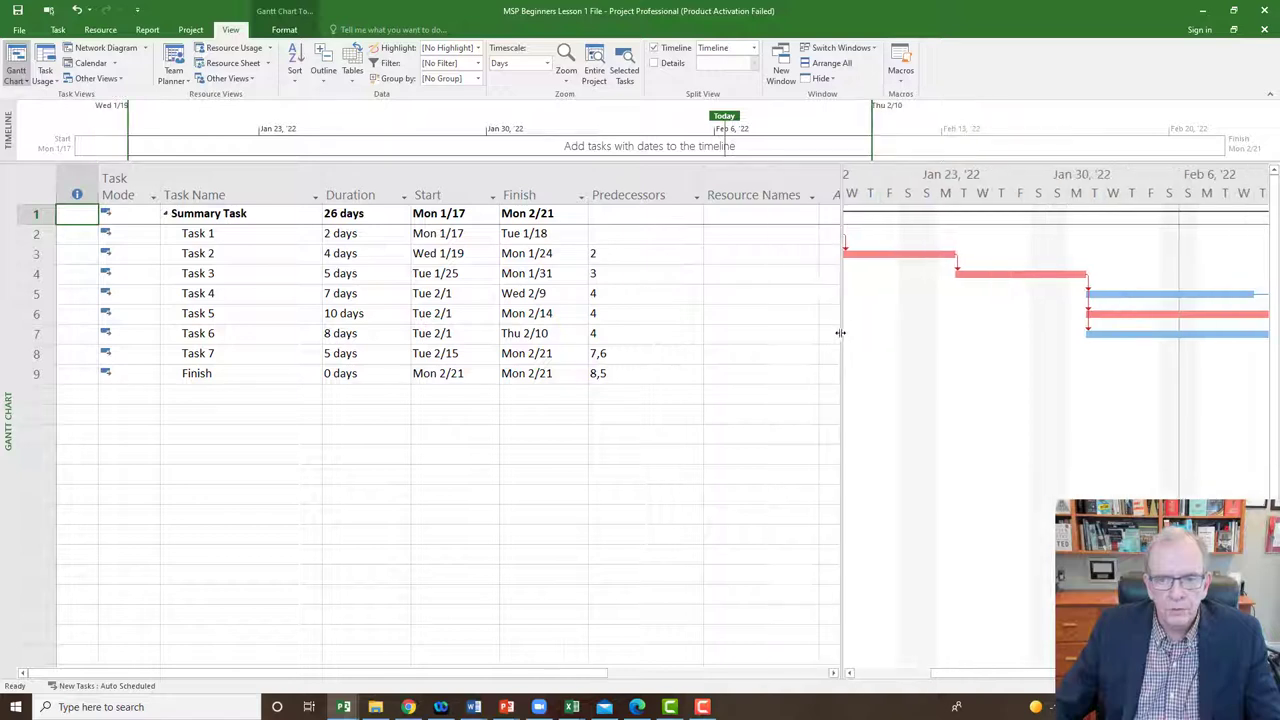
- Examine the resources offered for the Summary Task in the Resource Names column without choosing any
left_click(771, 218)
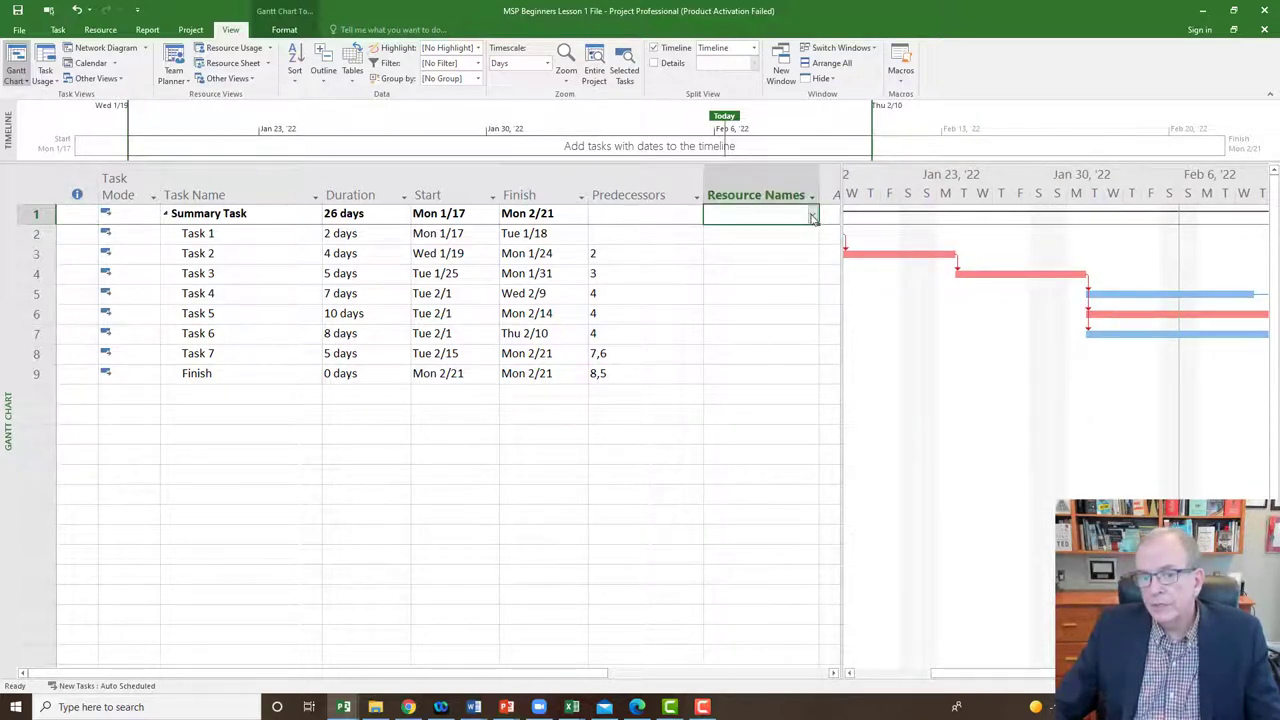
left_click(811, 216)
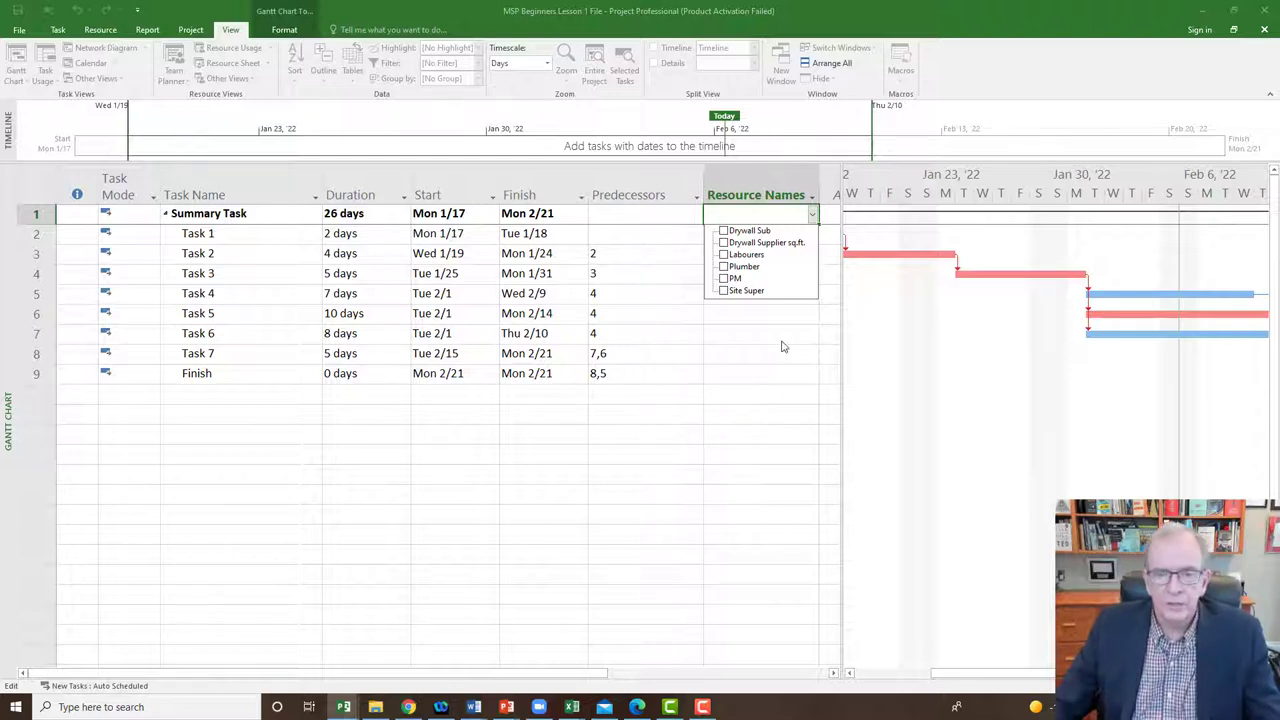
key("Down")
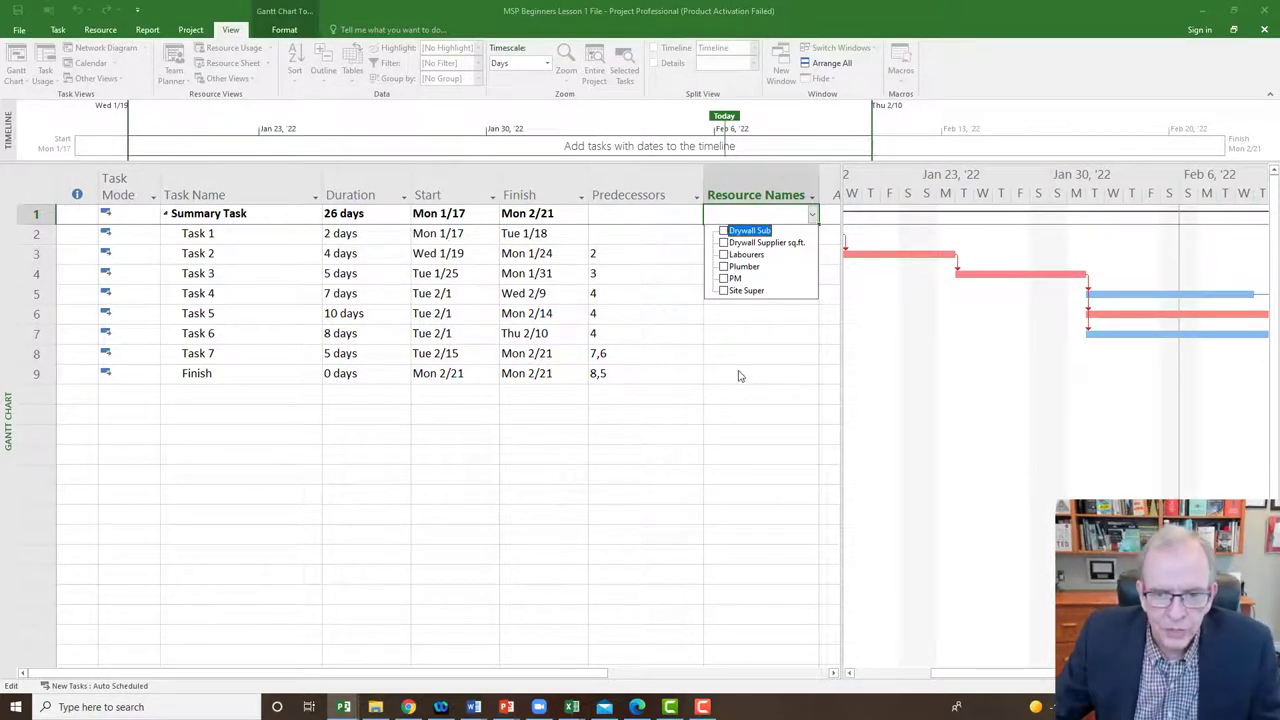
key("Escape")
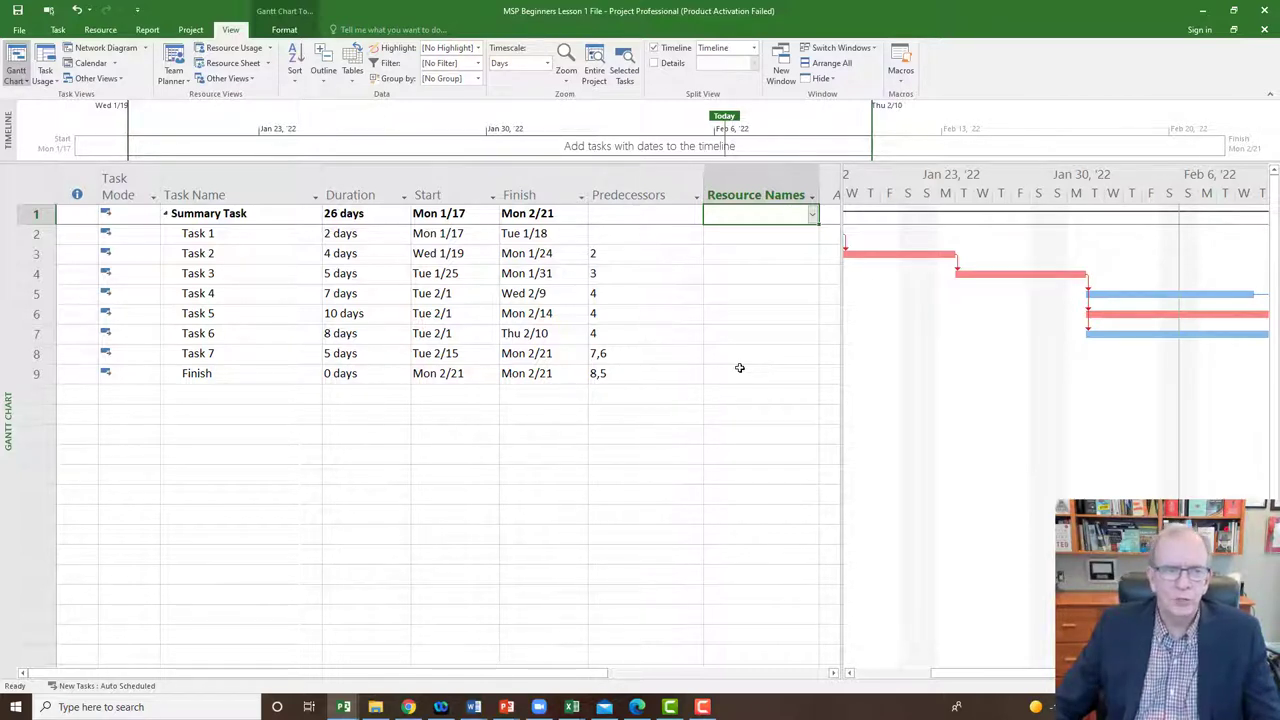
- Examine the predecessors and the available resources in Task 1's Task Information, and close it without assigning anything
double_click(210, 234)
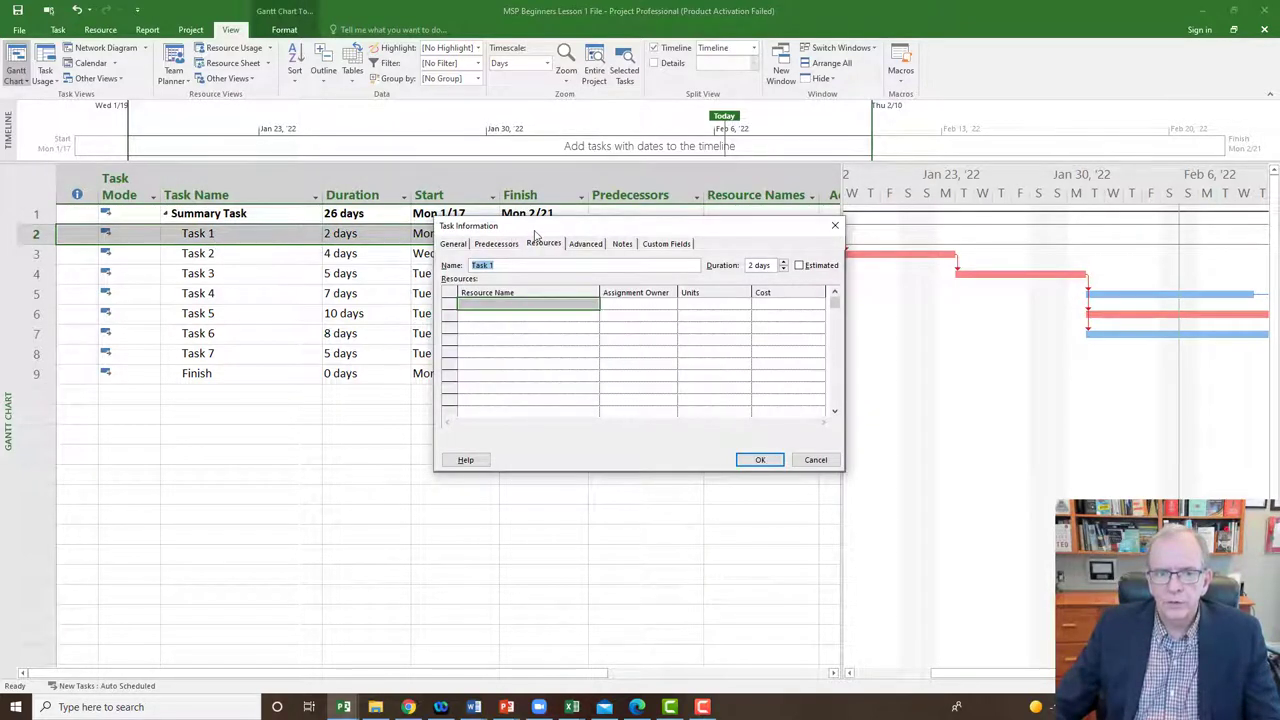
left_click_drag(537, 229, 557, 288)
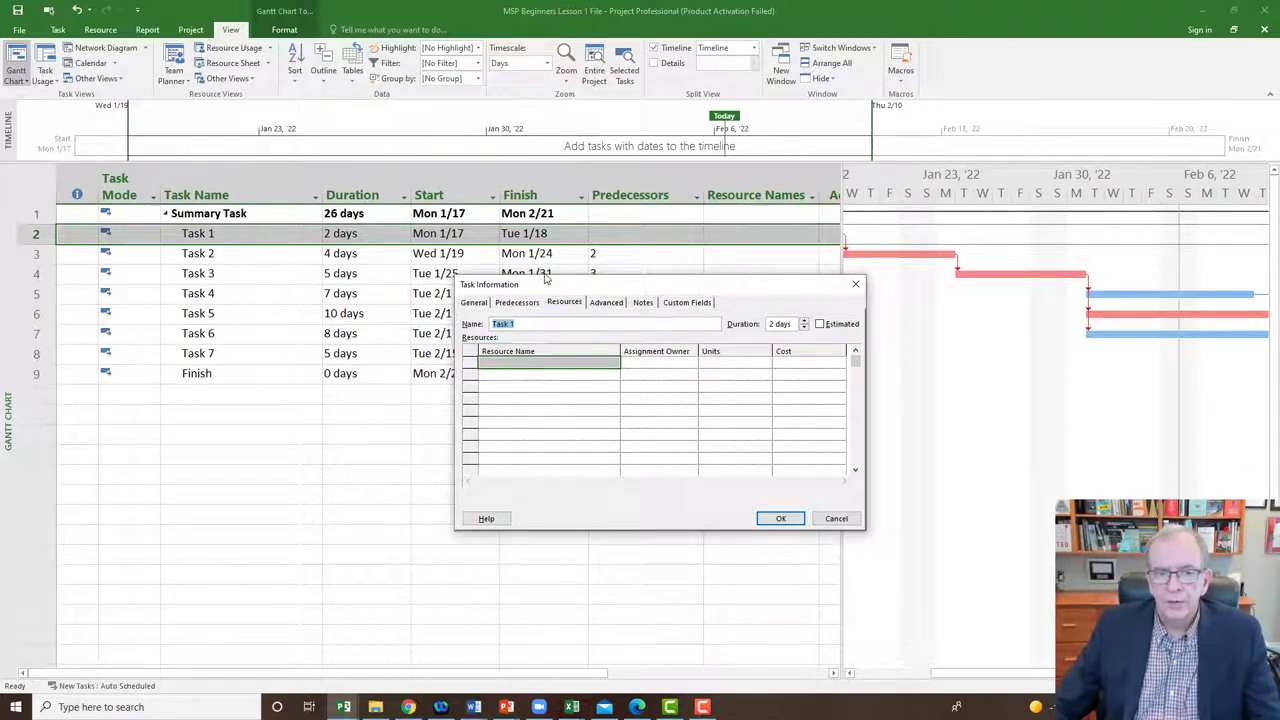
left_click(518, 302)
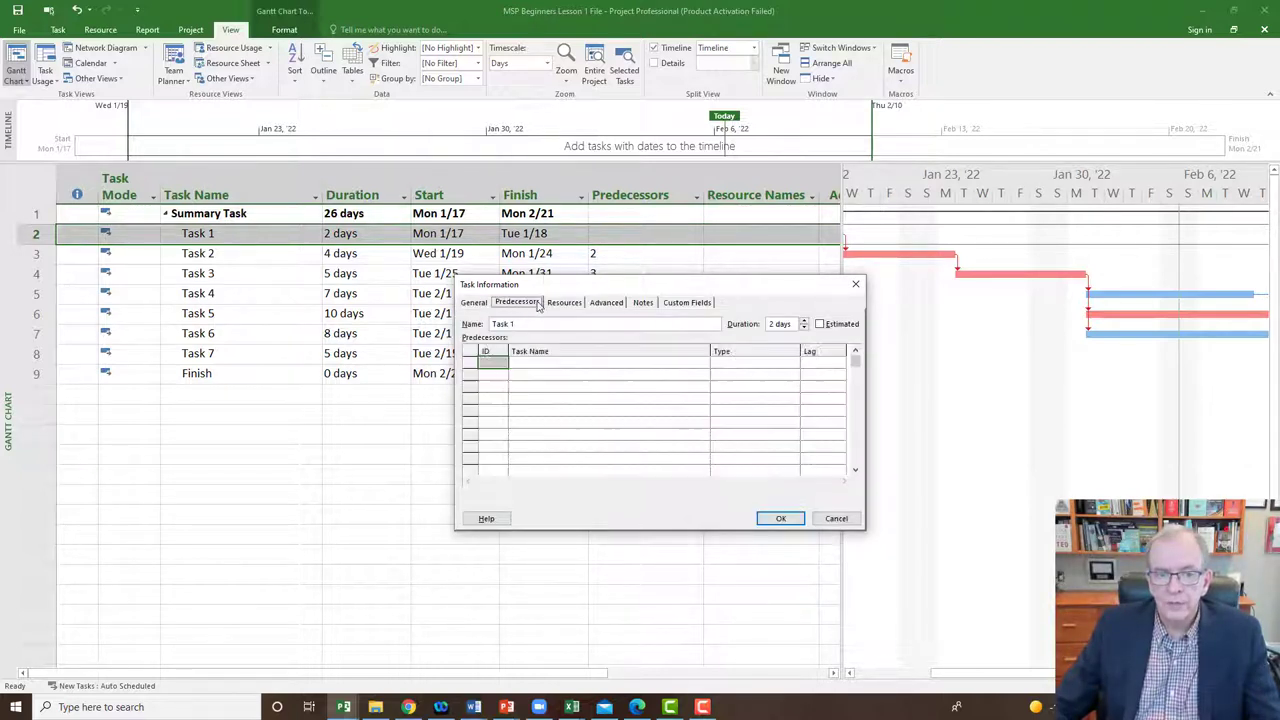
left_click(566, 302)
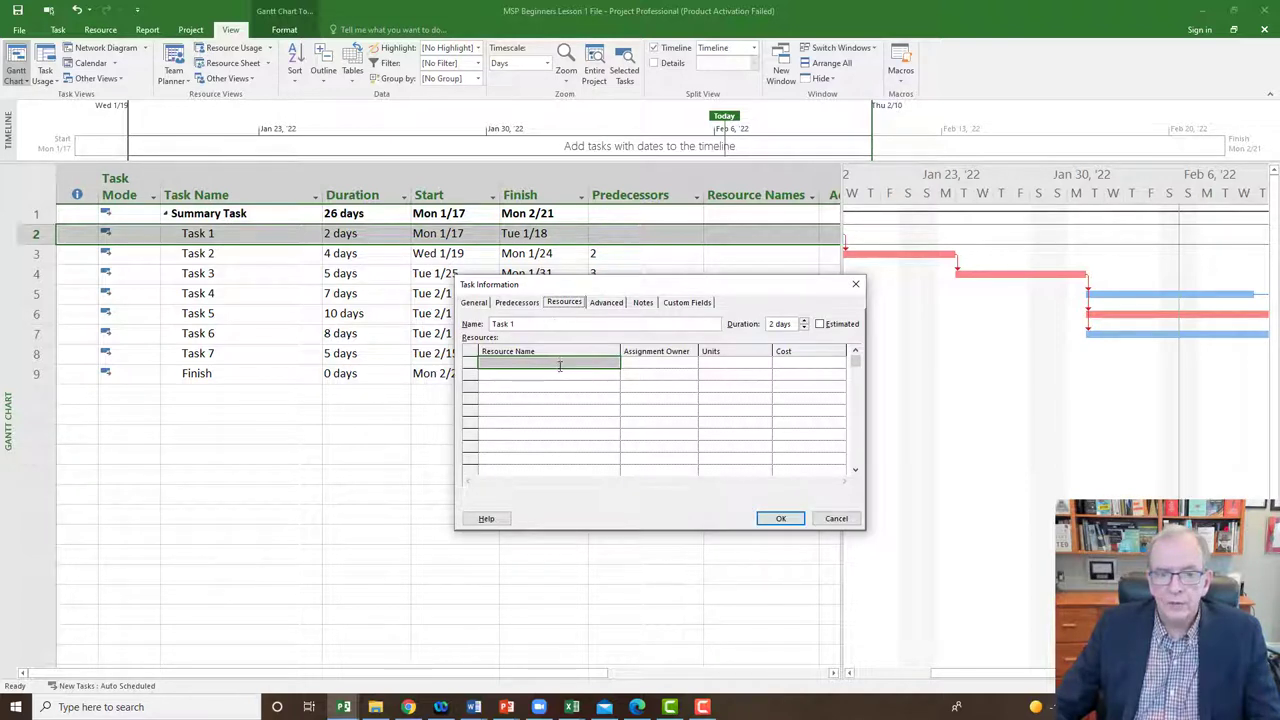
left_click(560, 364)
left_click(615, 365)
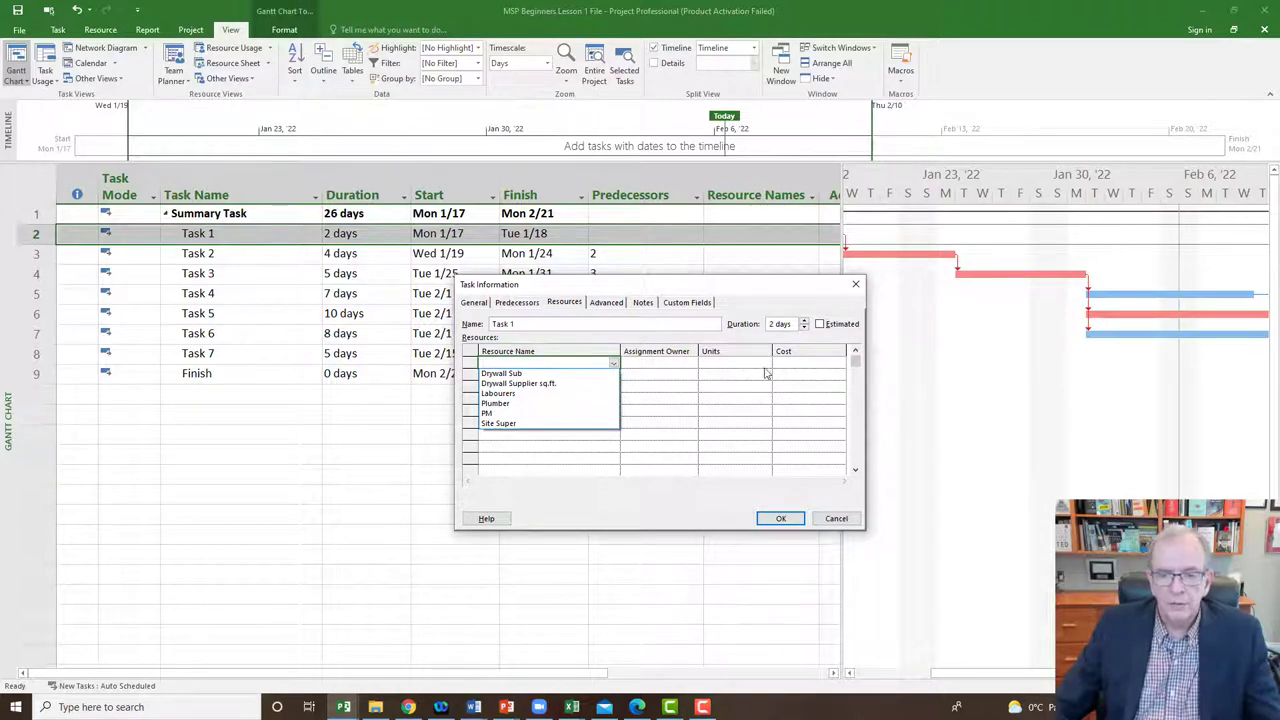
left_click(855, 289)
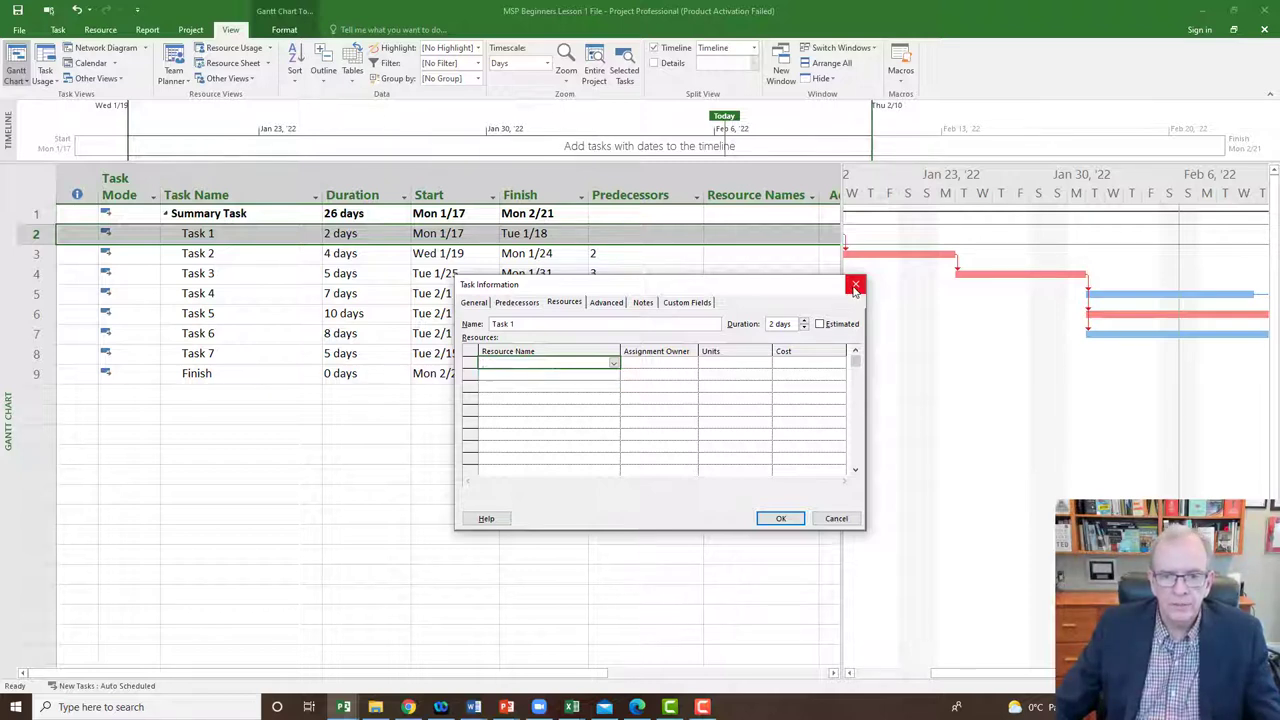
left_click(855, 286)
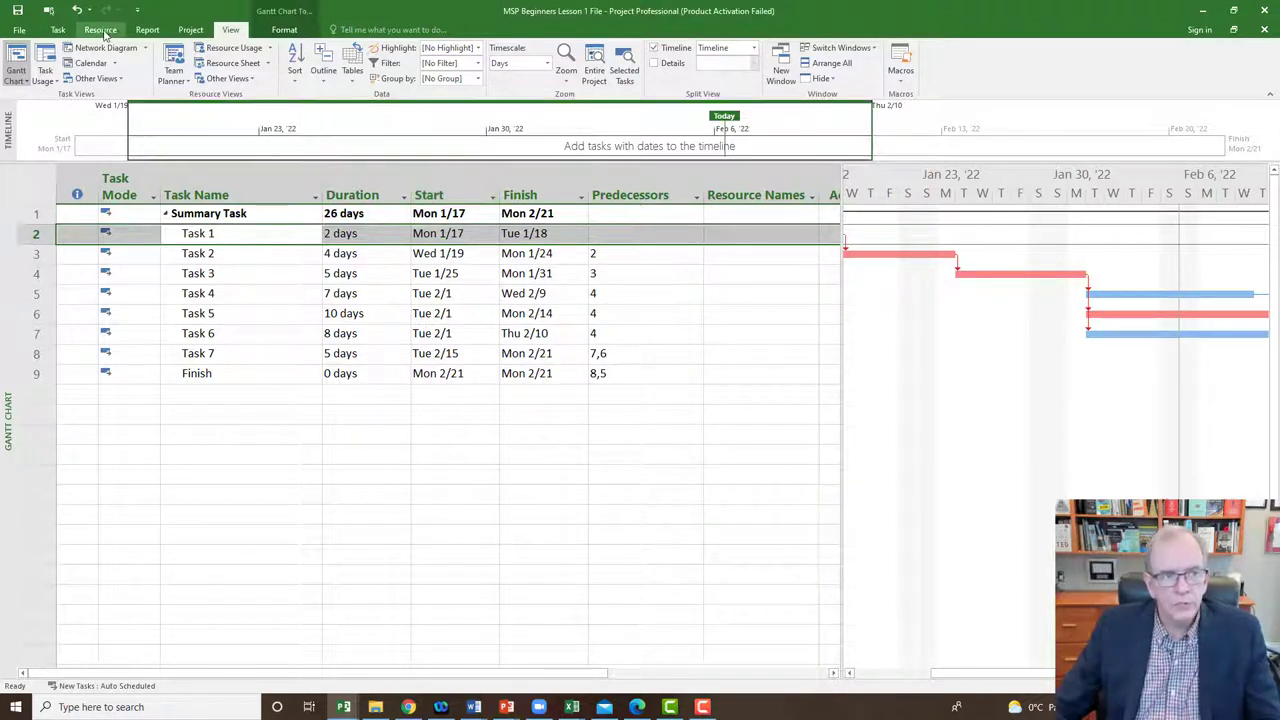
- Open the Assign Resources dialog and place it clear of the task rows
left_click(100, 30)
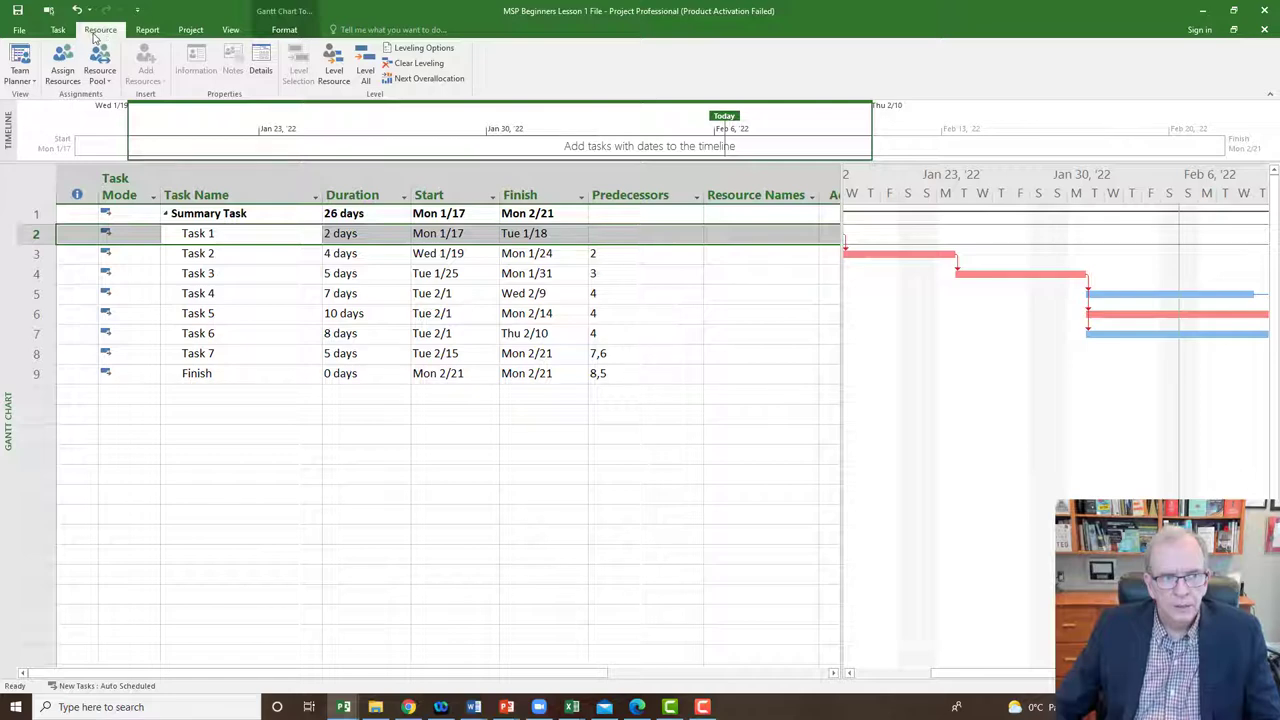
left_click(61, 68)
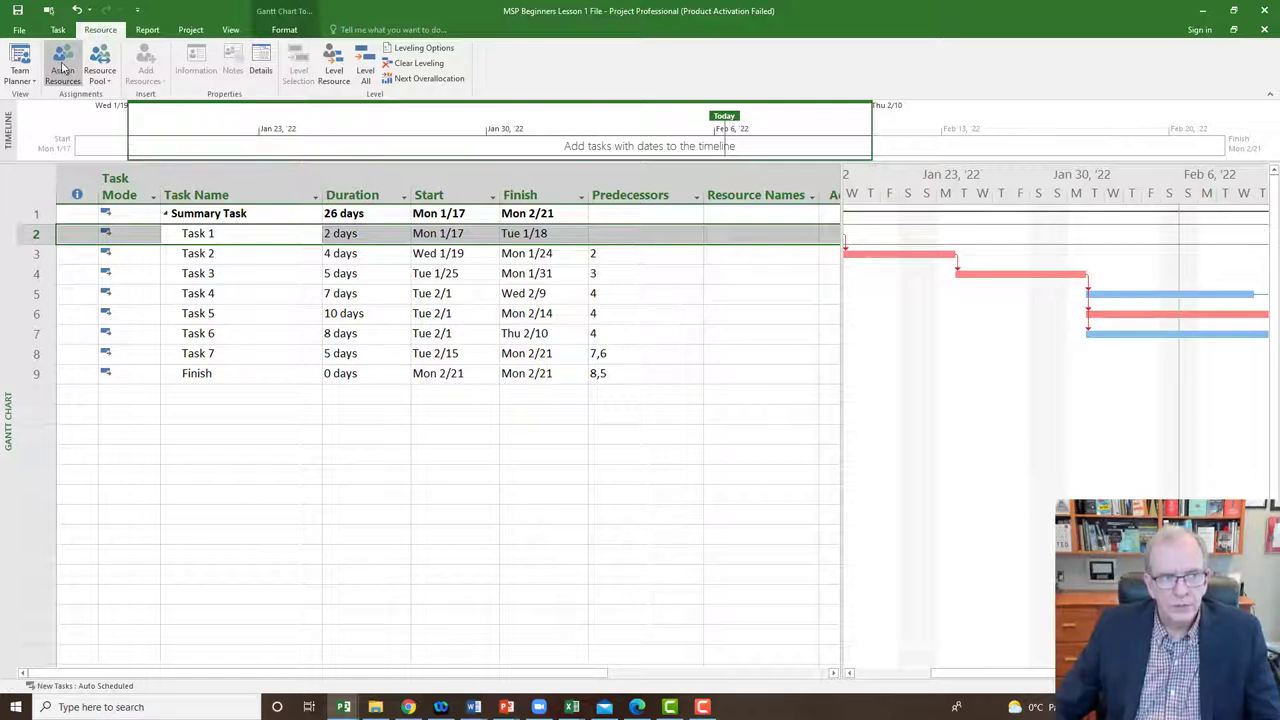
left_click_drag(617, 226, 801, 346)
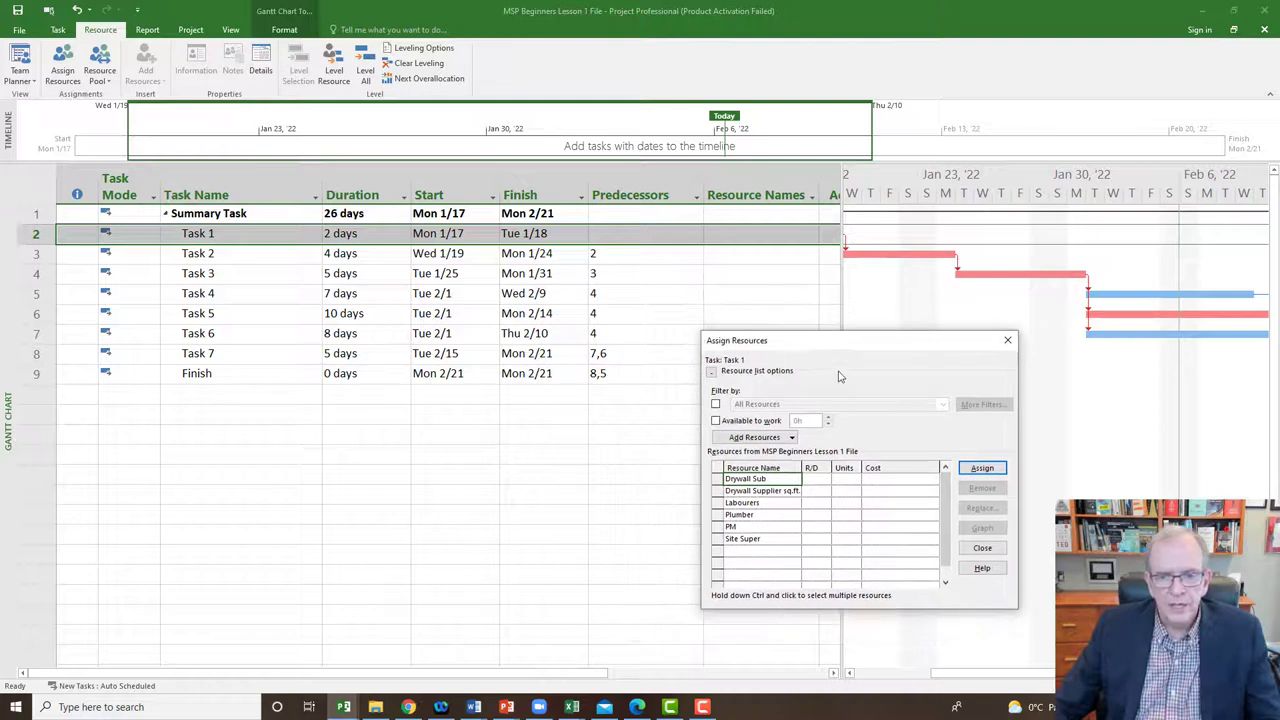
left_click(279, 451)
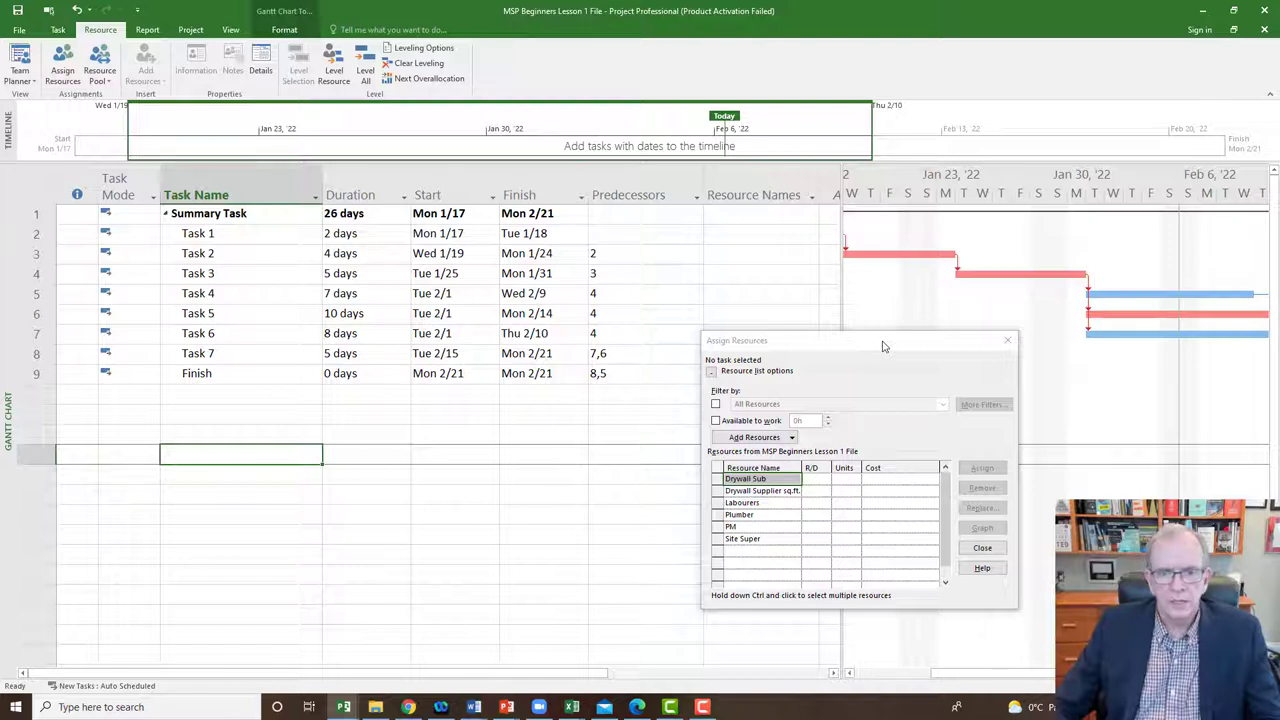
- Assign the Site Super resource to the Summary Task
left_click(229, 215)
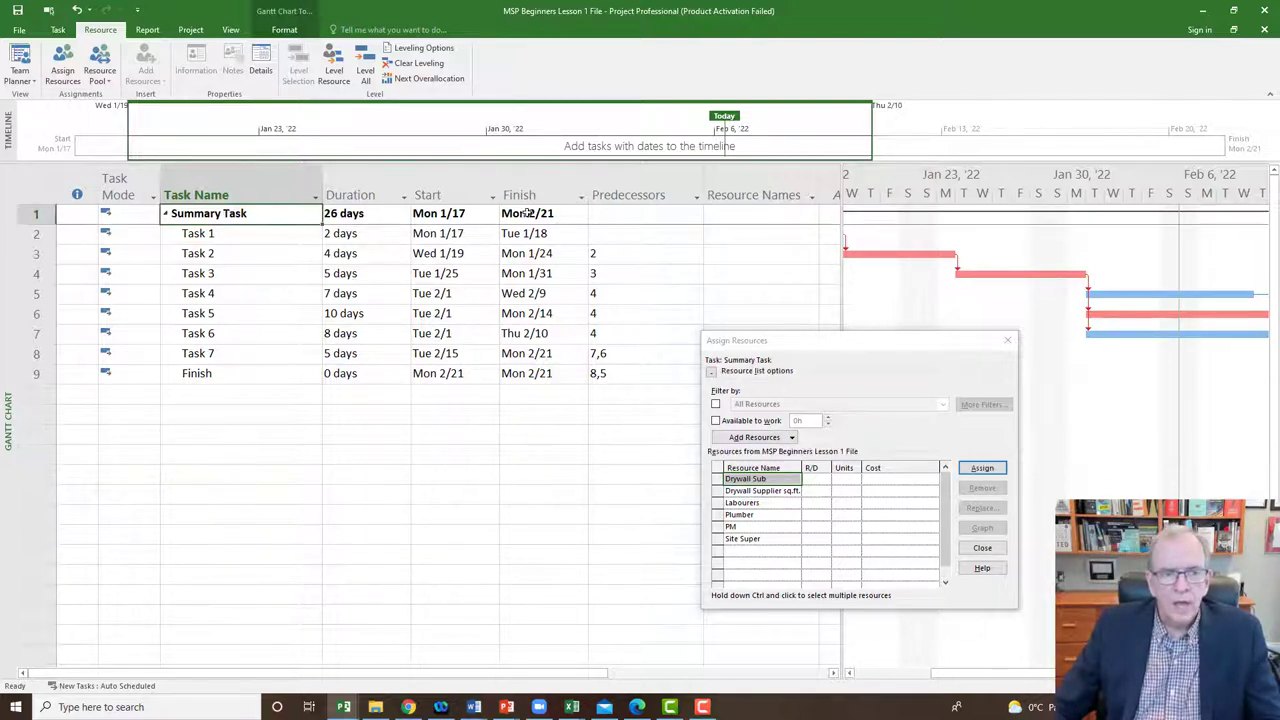
left_click(747, 216)
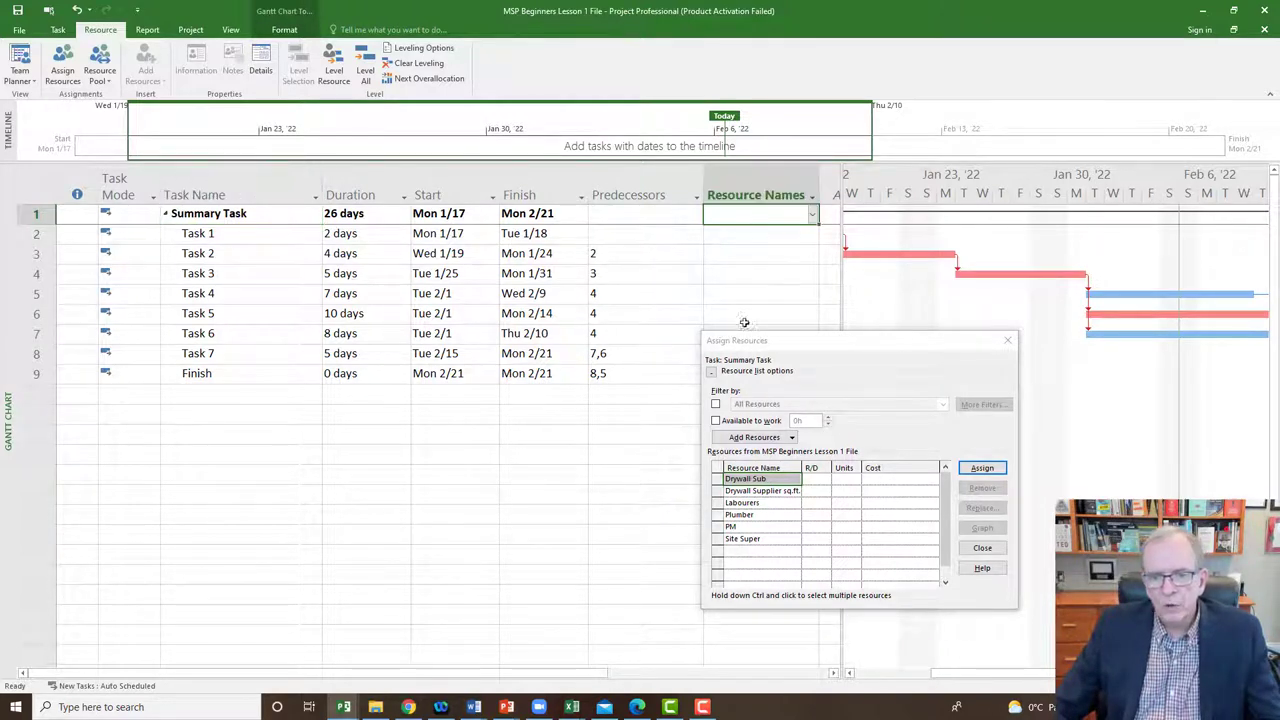
left_click(736, 540)
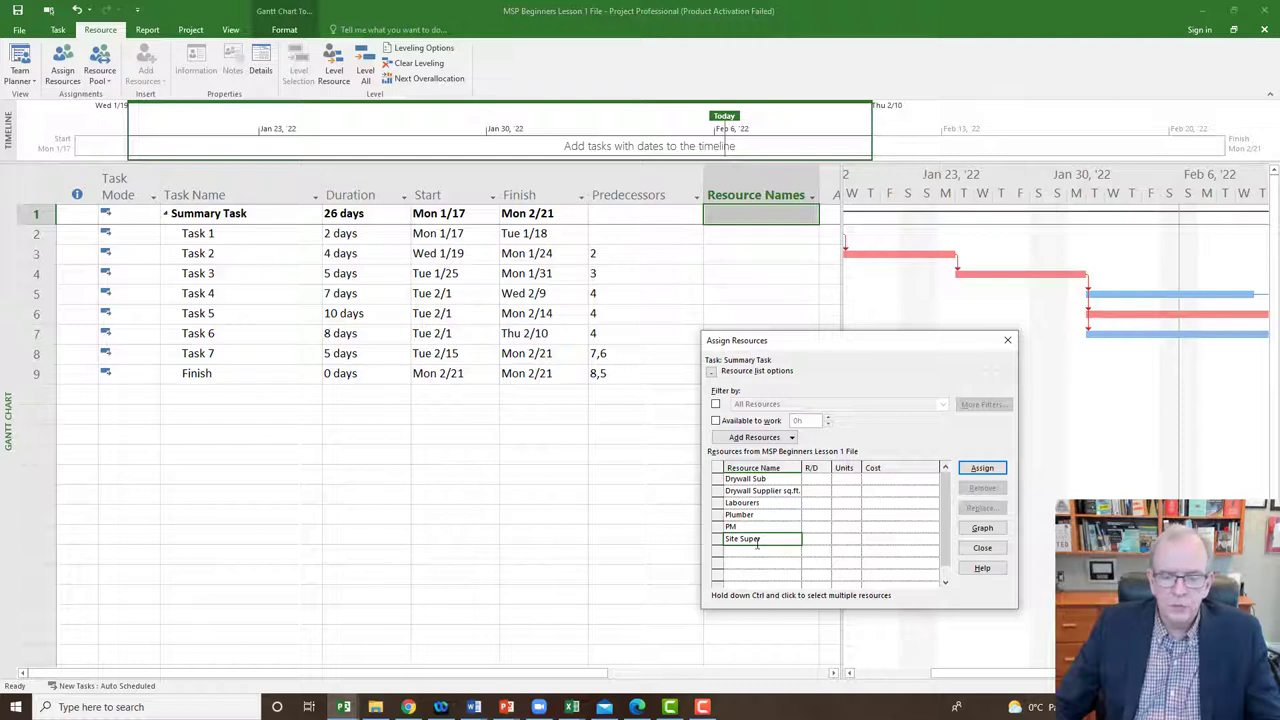
left_click(839, 539)
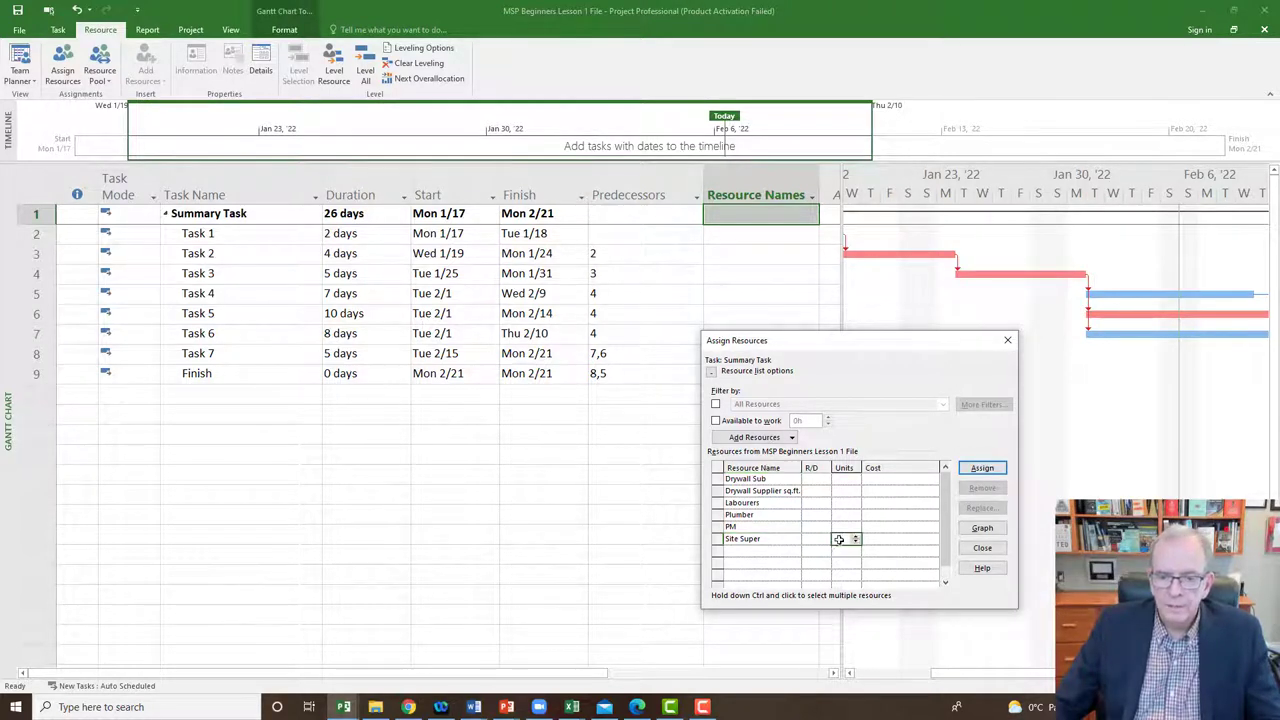
left_click(744, 539)
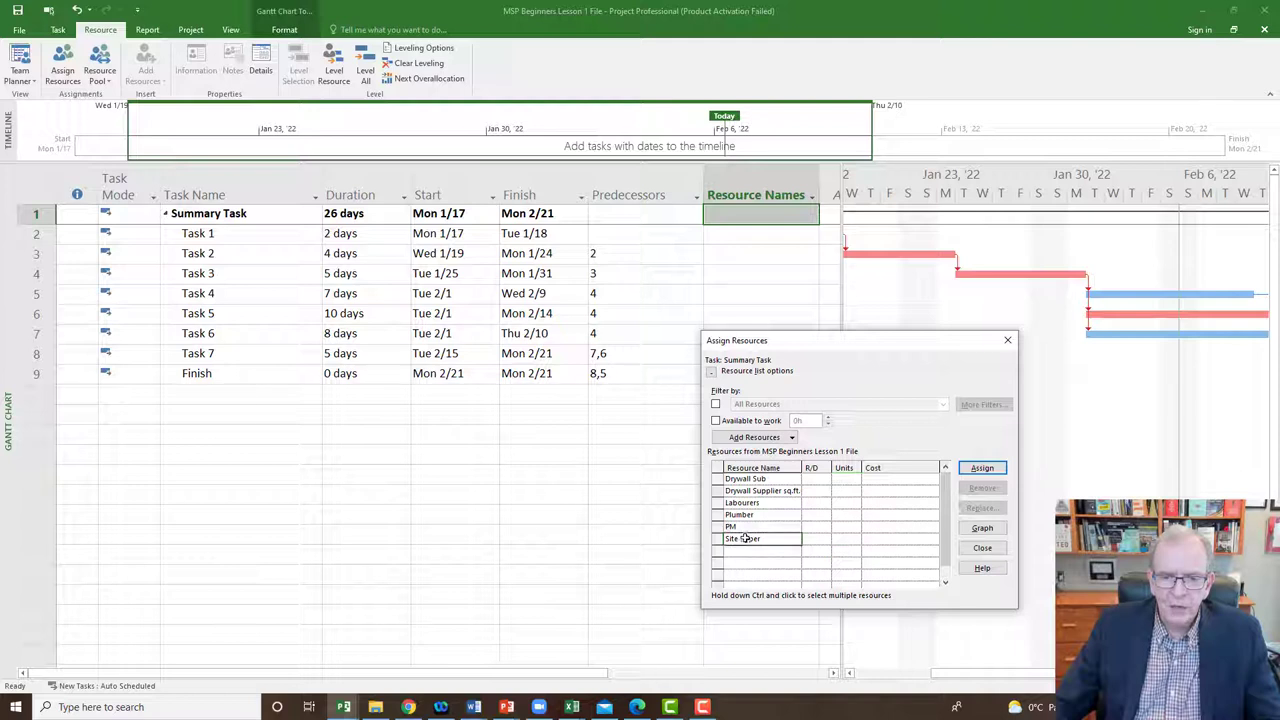
left_click(976, 470)
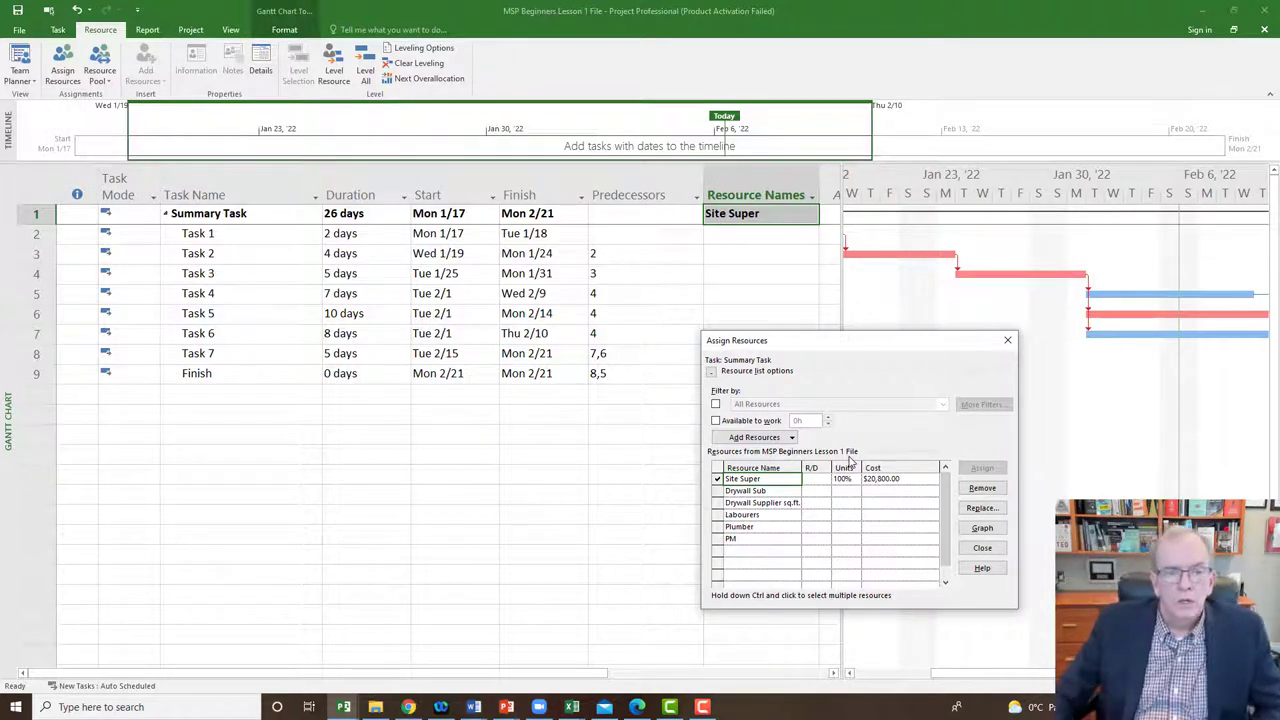
left_click(884, 479)
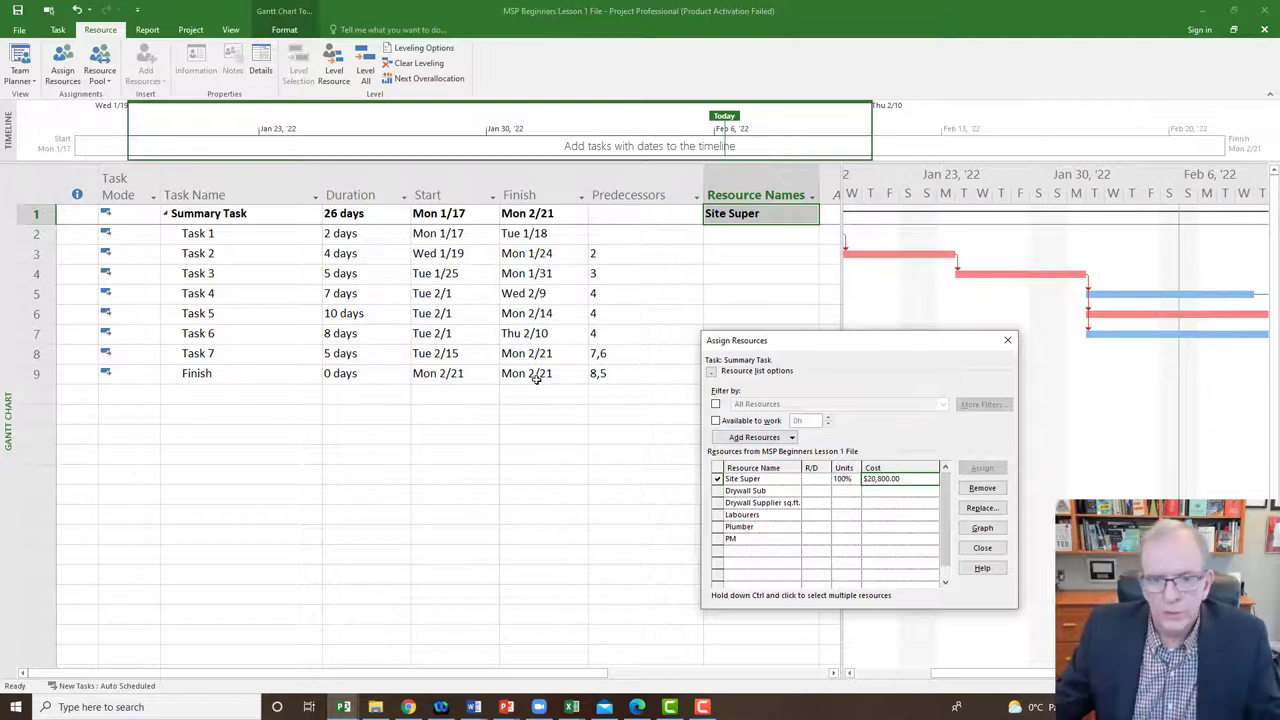
- Assign the PM resource to the Summary Task at 50% units
left_click(729, 238)
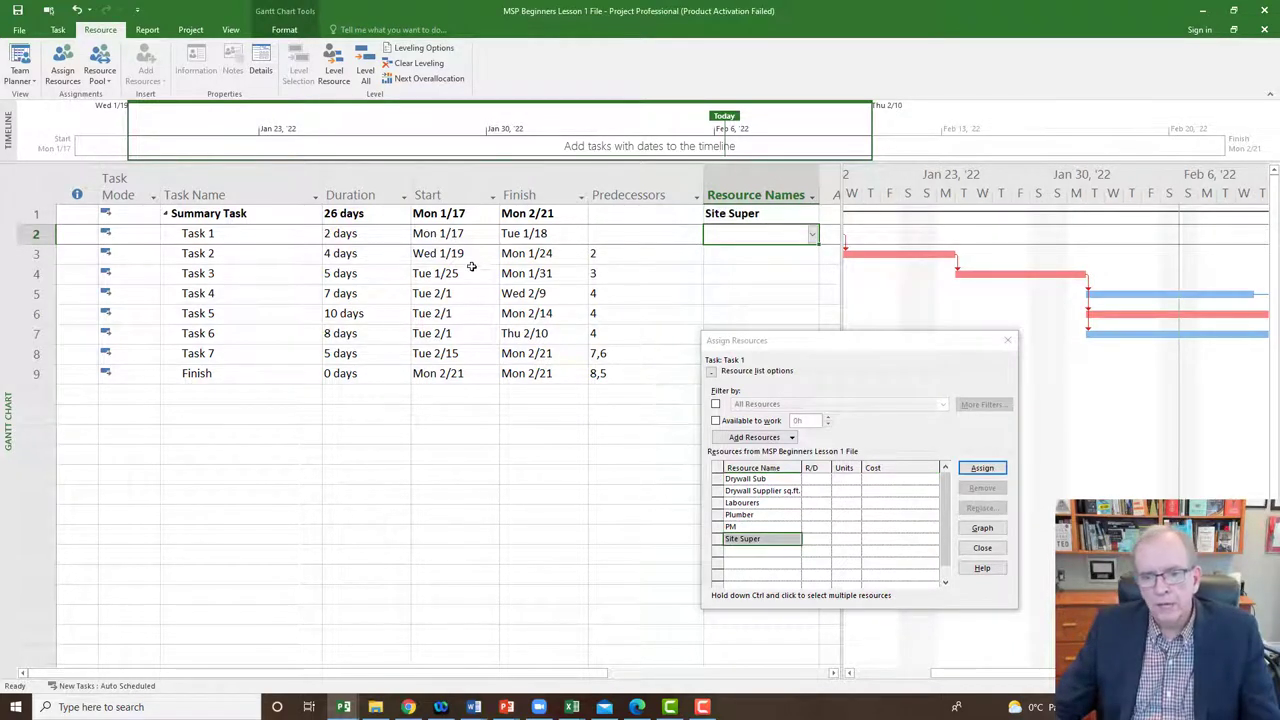
left_click(740, 212)
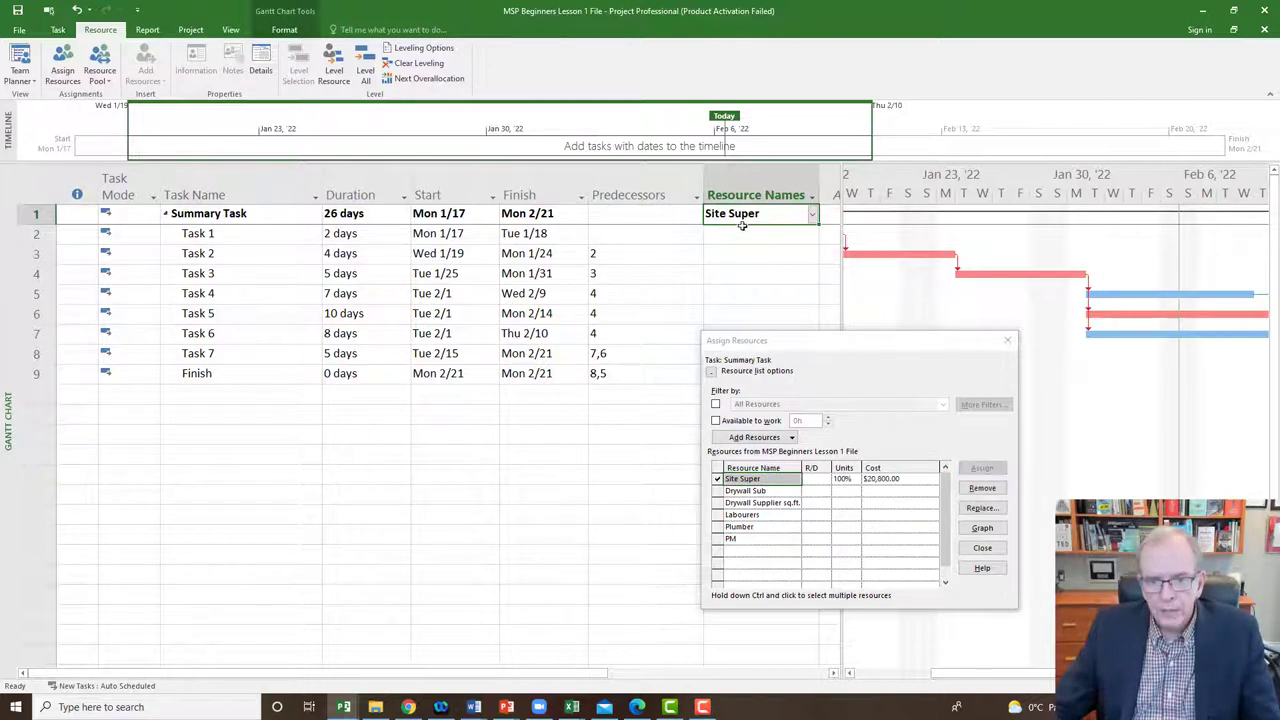
left_click(735, 540)
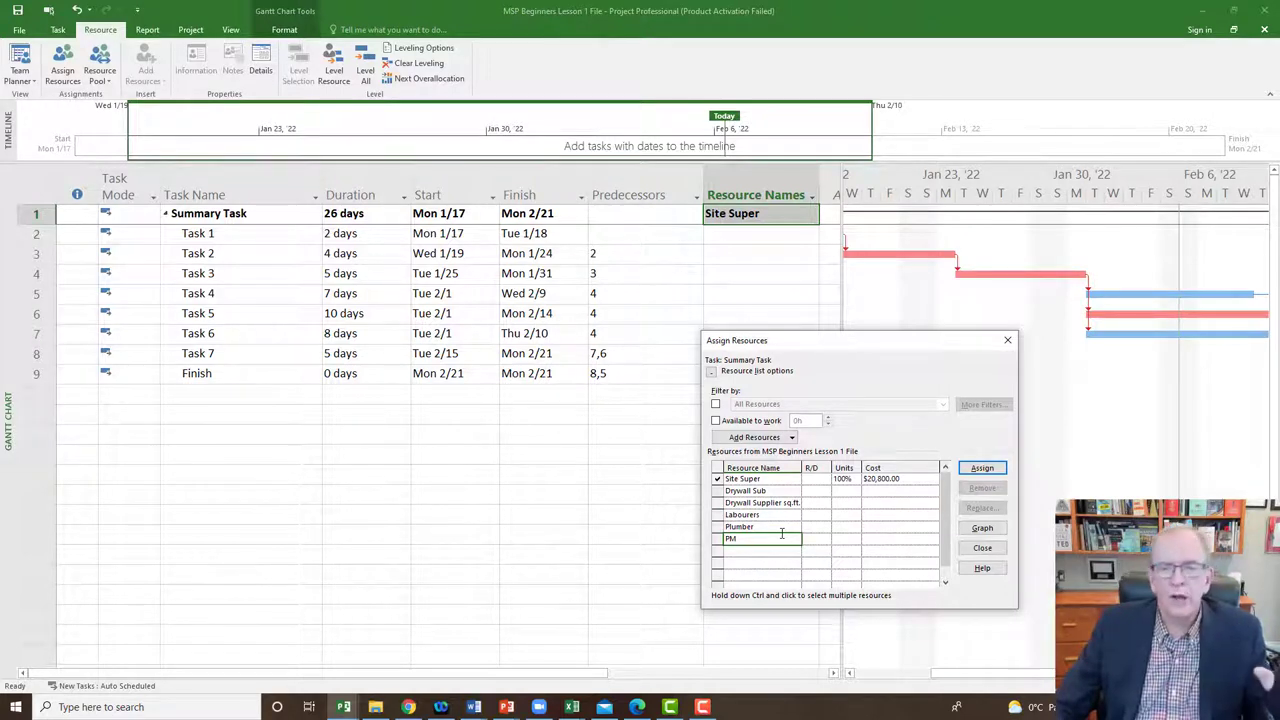
left_click(849, 540)
type("5")
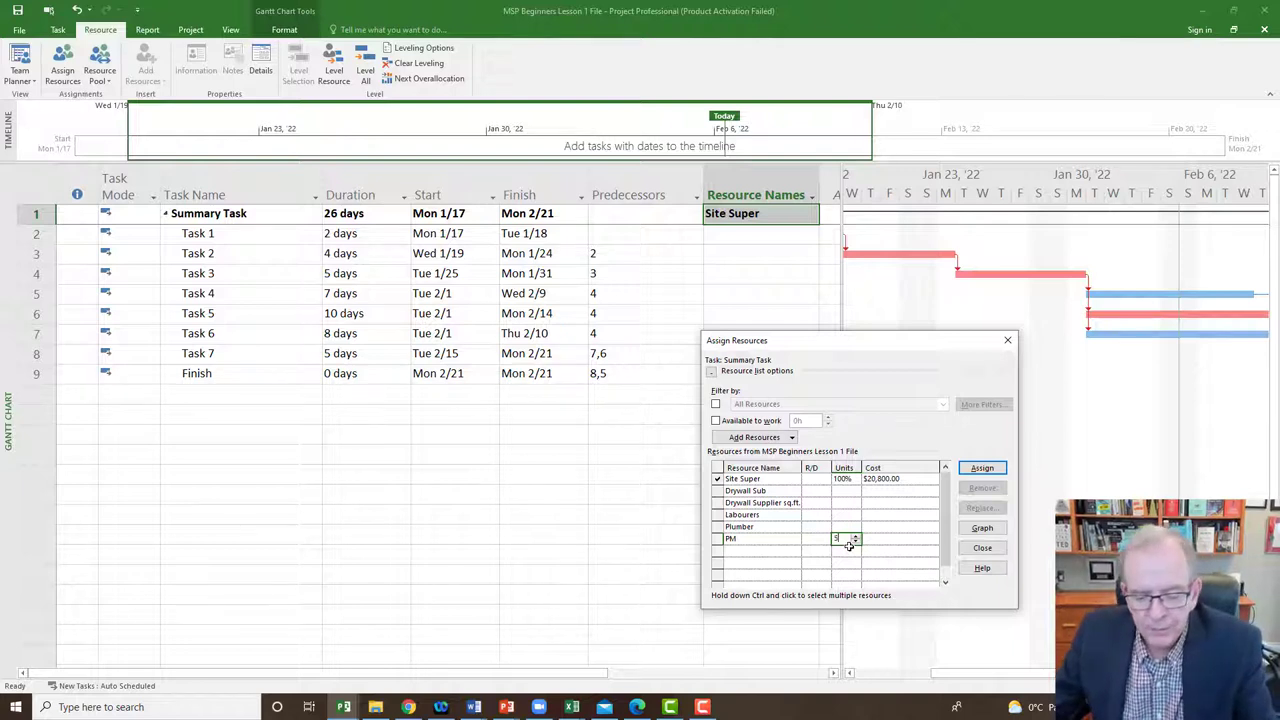
type("0")
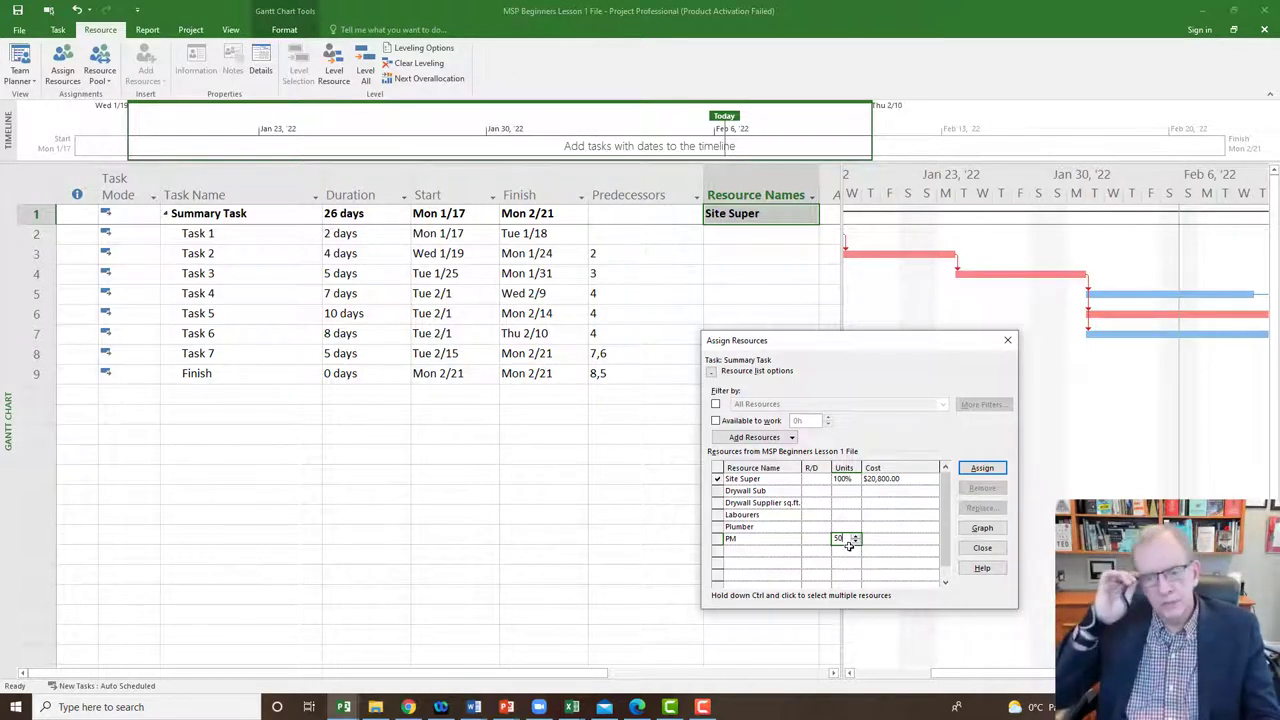
left_click(976, 469)
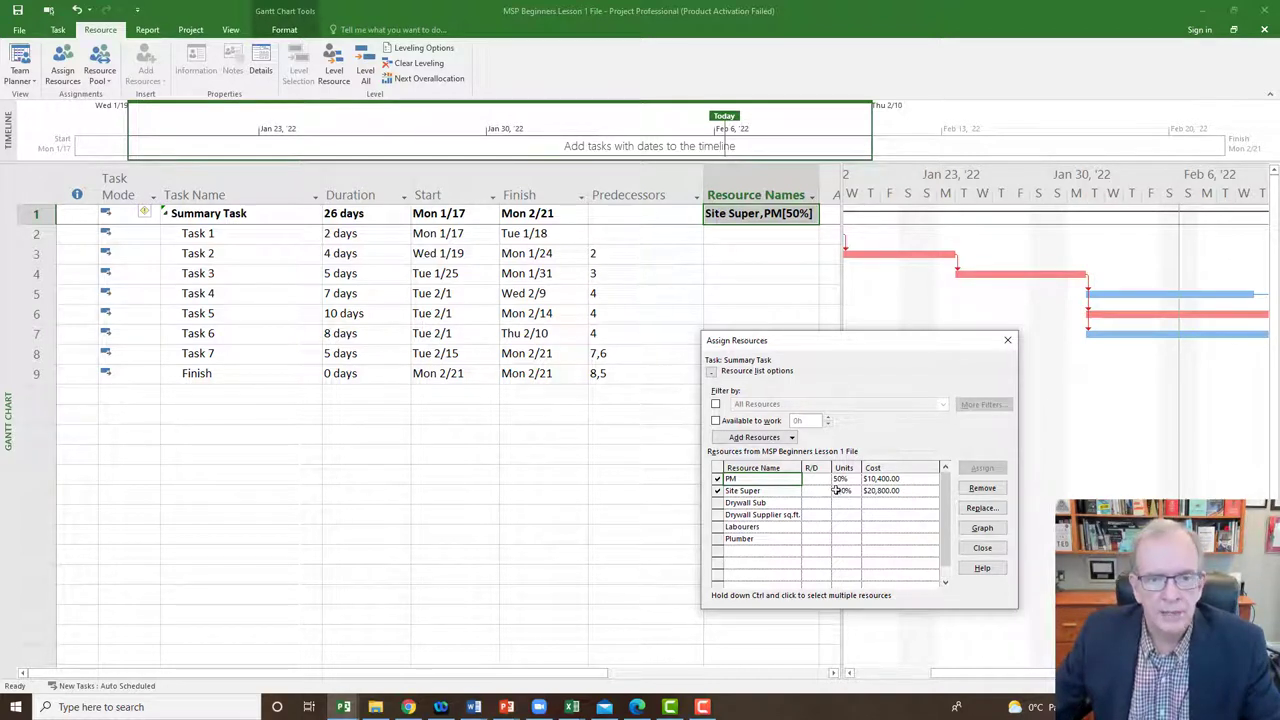
- Assign the Drywall Sub resource to Task 1 at a cost of $5,000
left_click(740, 232)
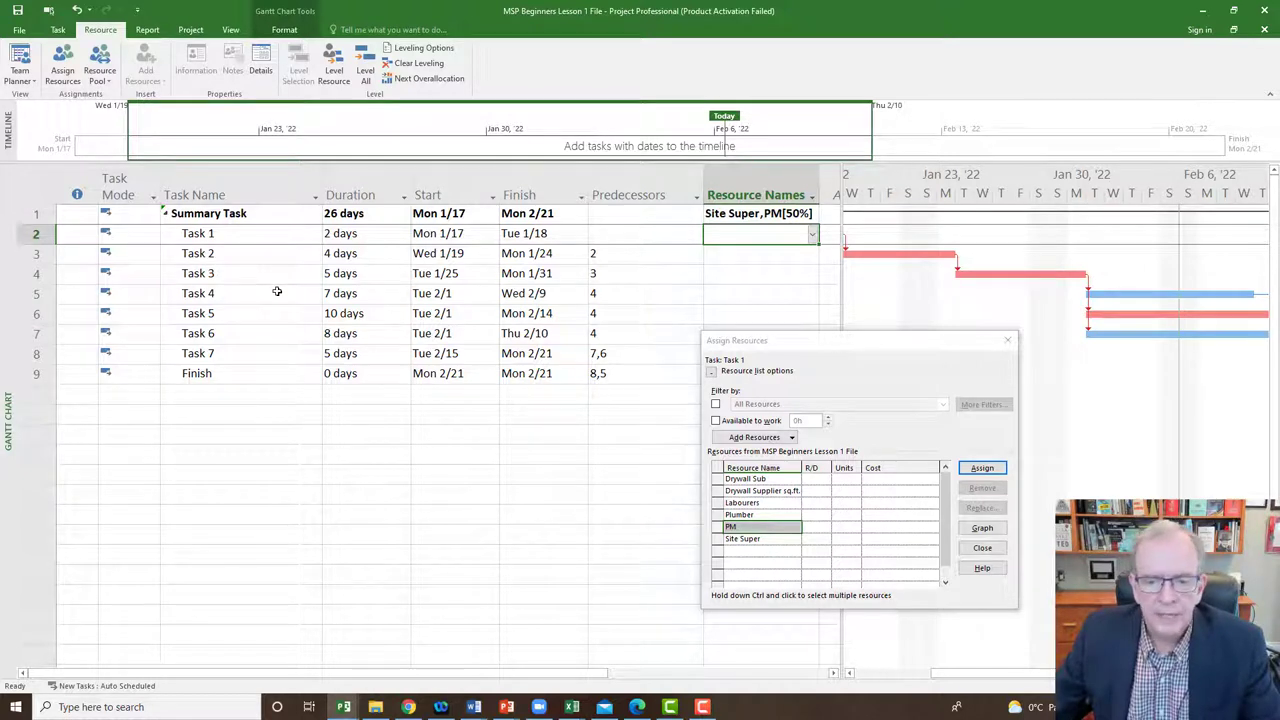
left_click(747, 479)
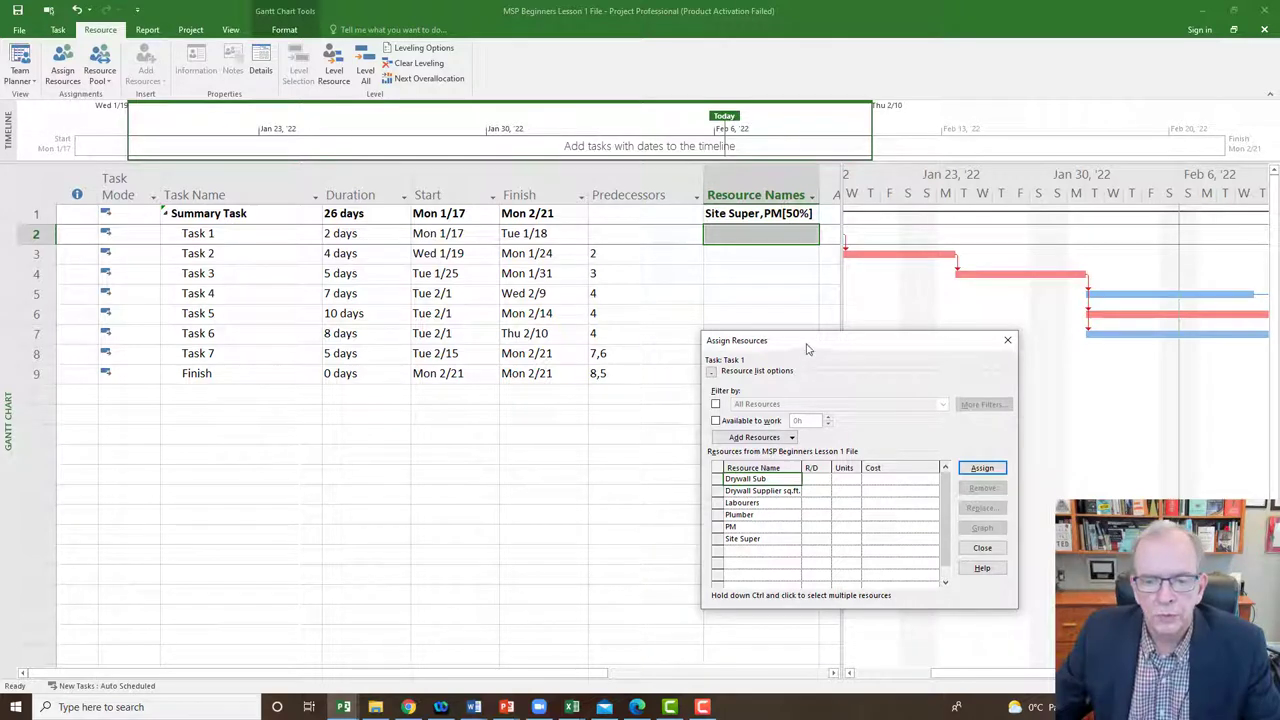
left_click(872, 480)
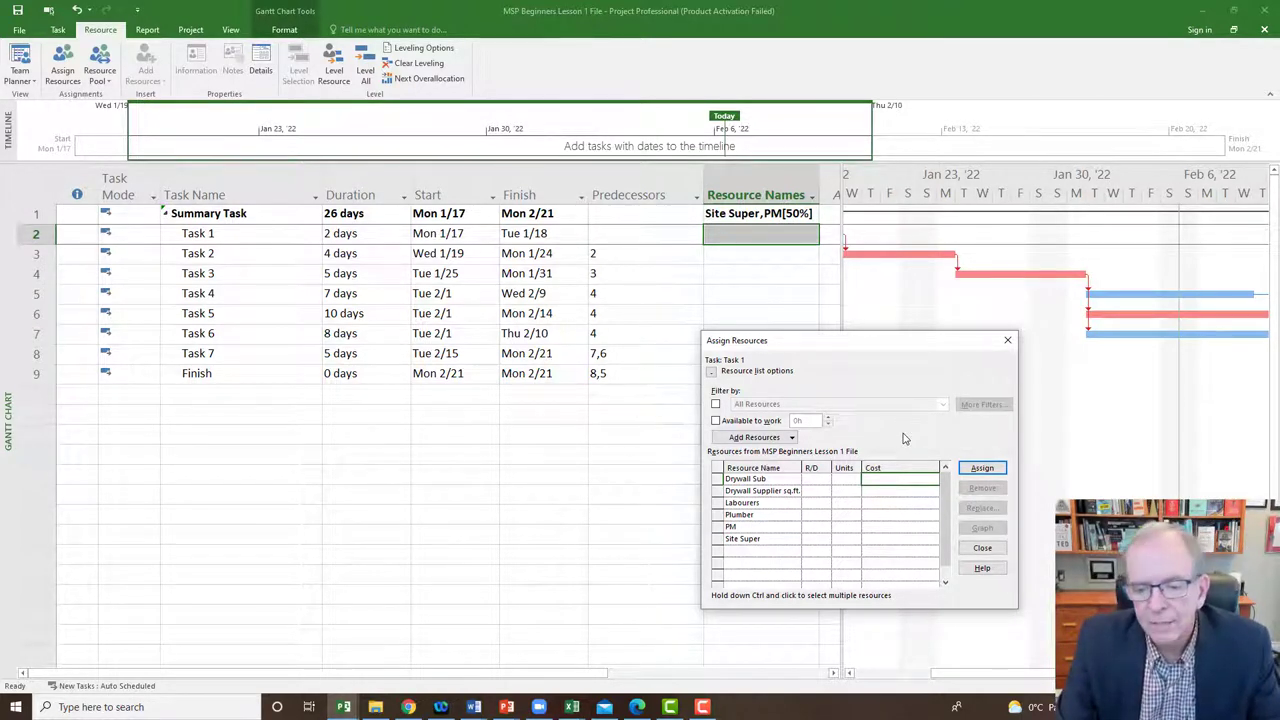
type("5")
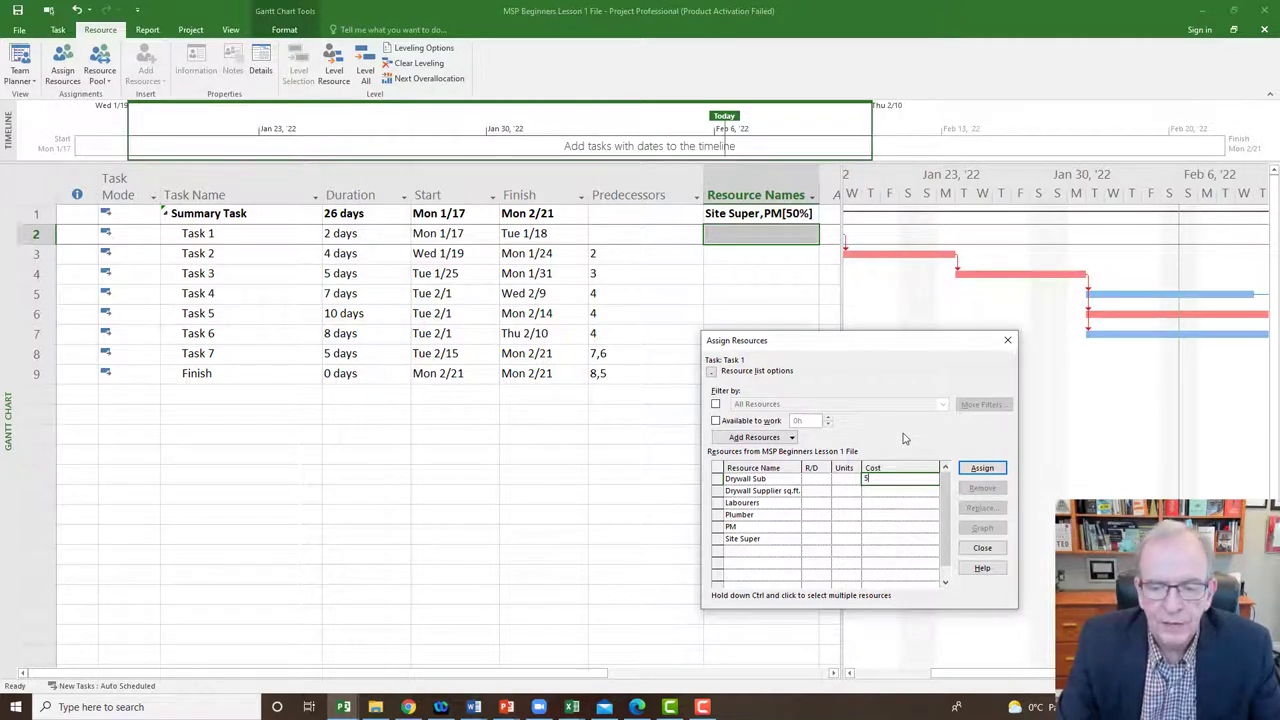
type("000")
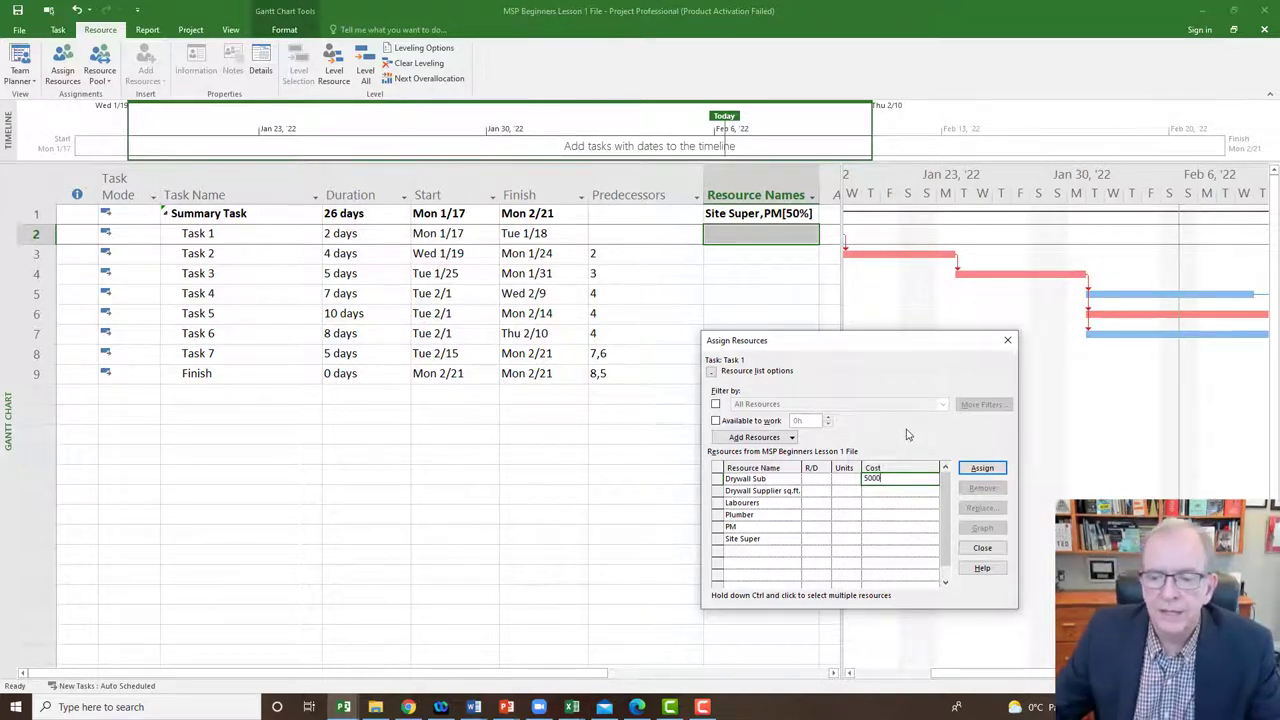
left_click(982, 468)
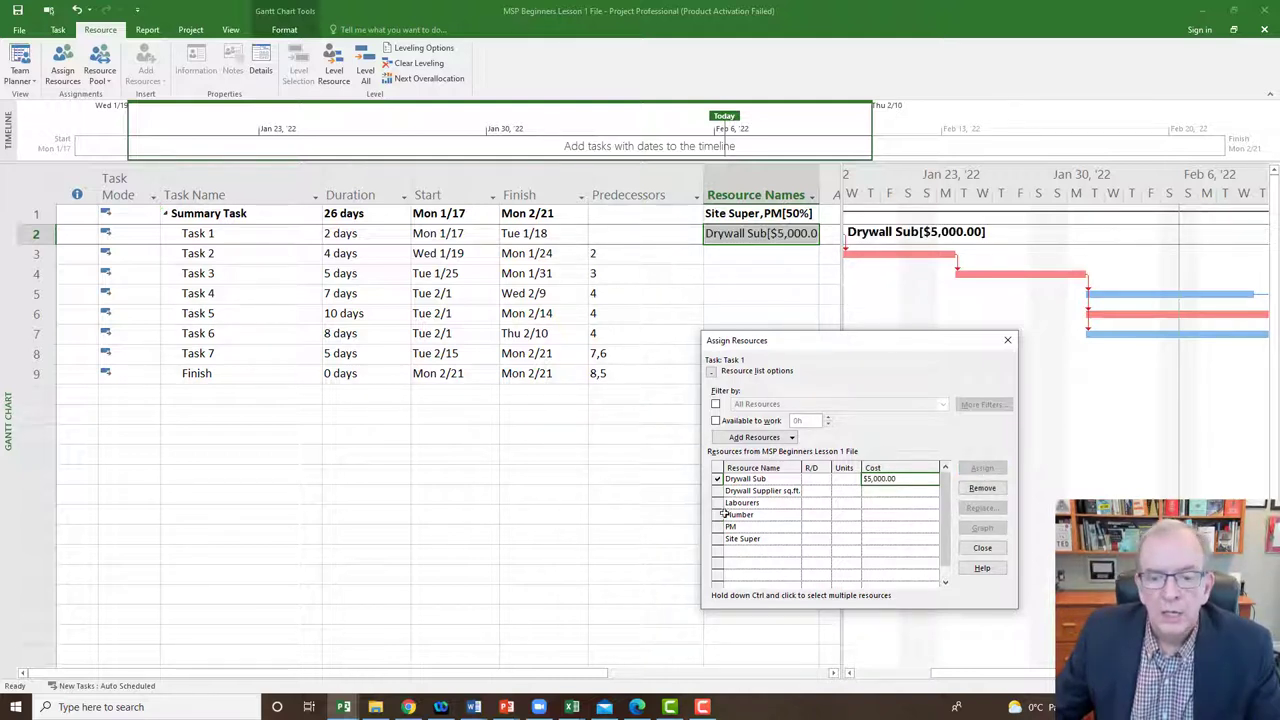
- Assign 10,000 sq.ft. of the Drywall Supplier resource to Task 1 and widen the Units column to show the full quantity
left_click(730, 490)
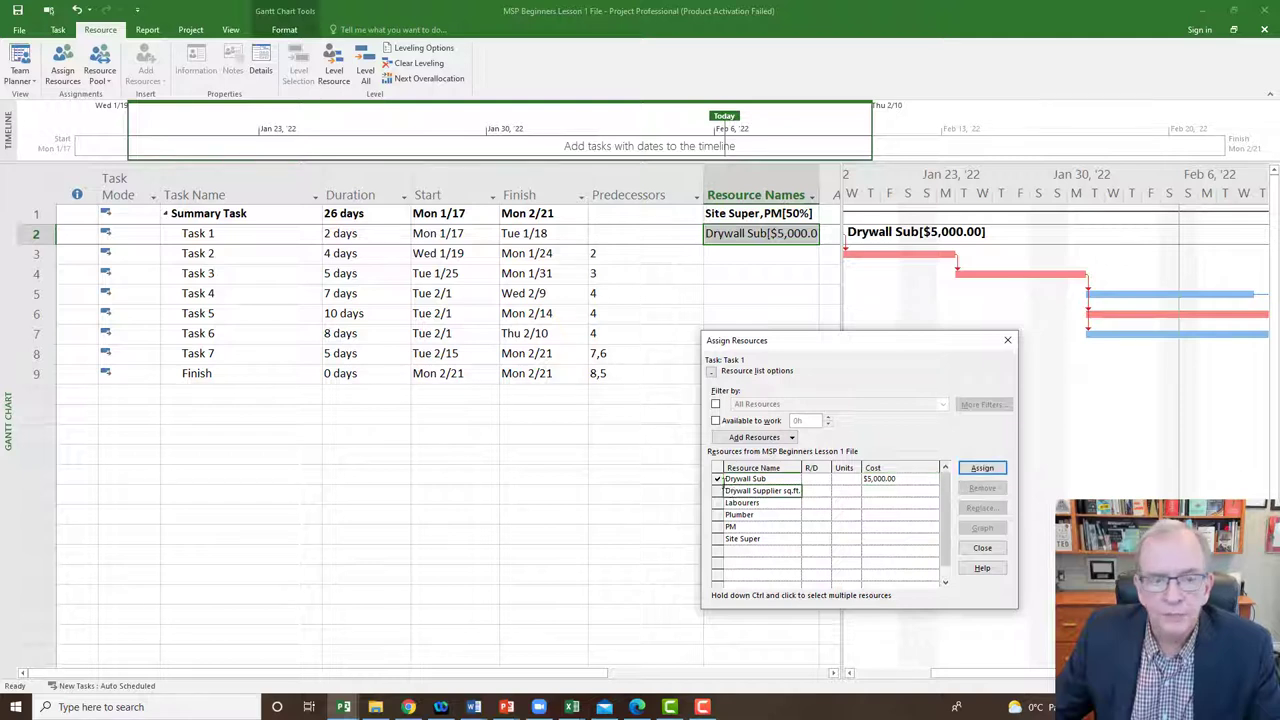
left_click(880, 489)
left_click(847, 489)
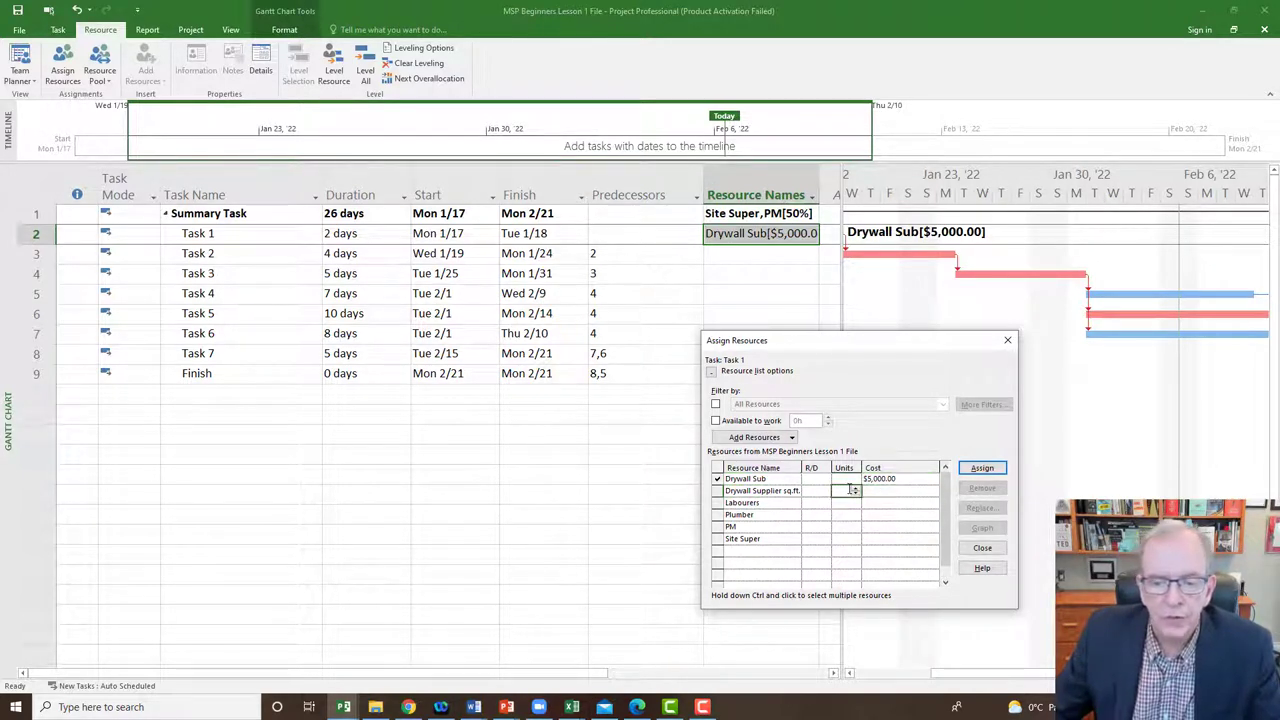
type("10")
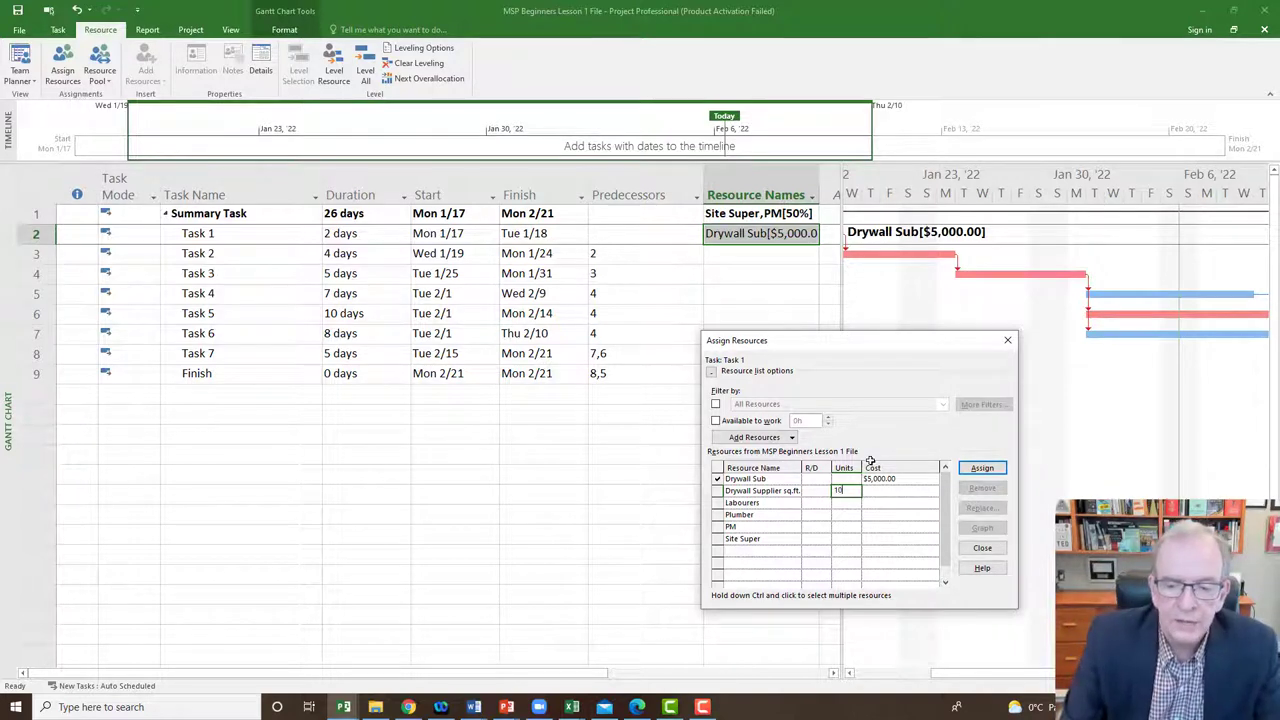
type("00")
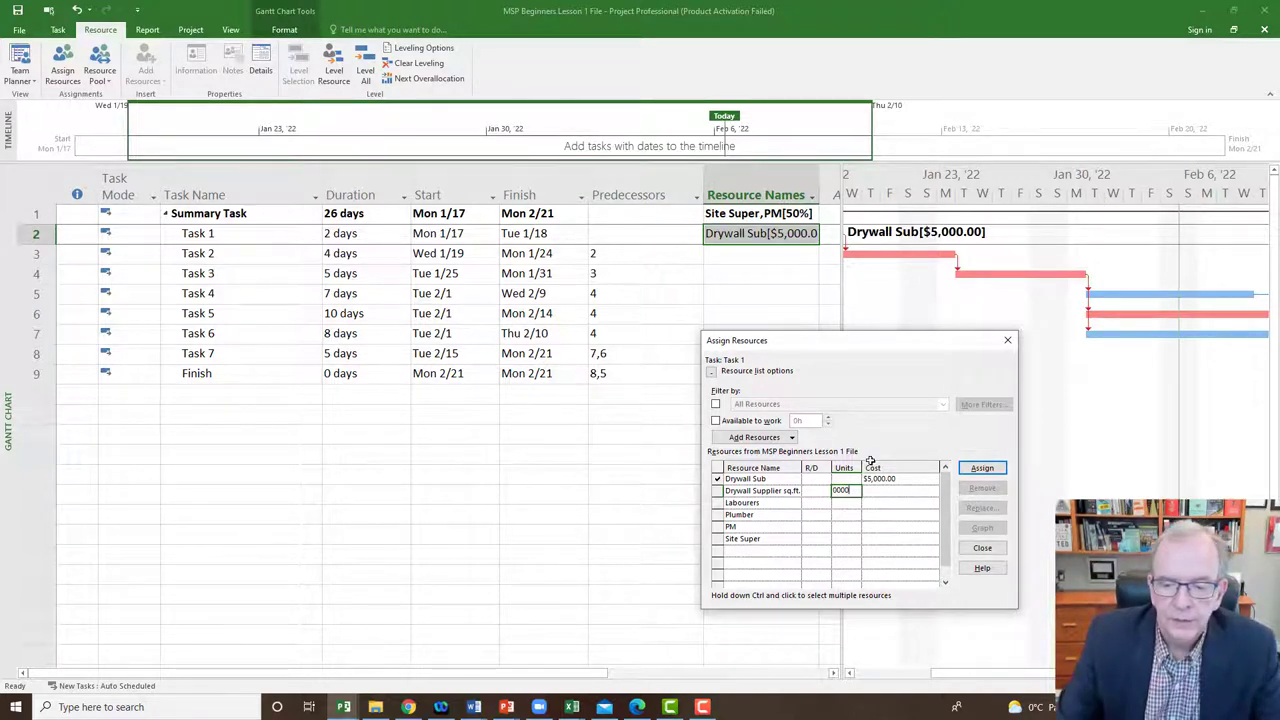
type("0")
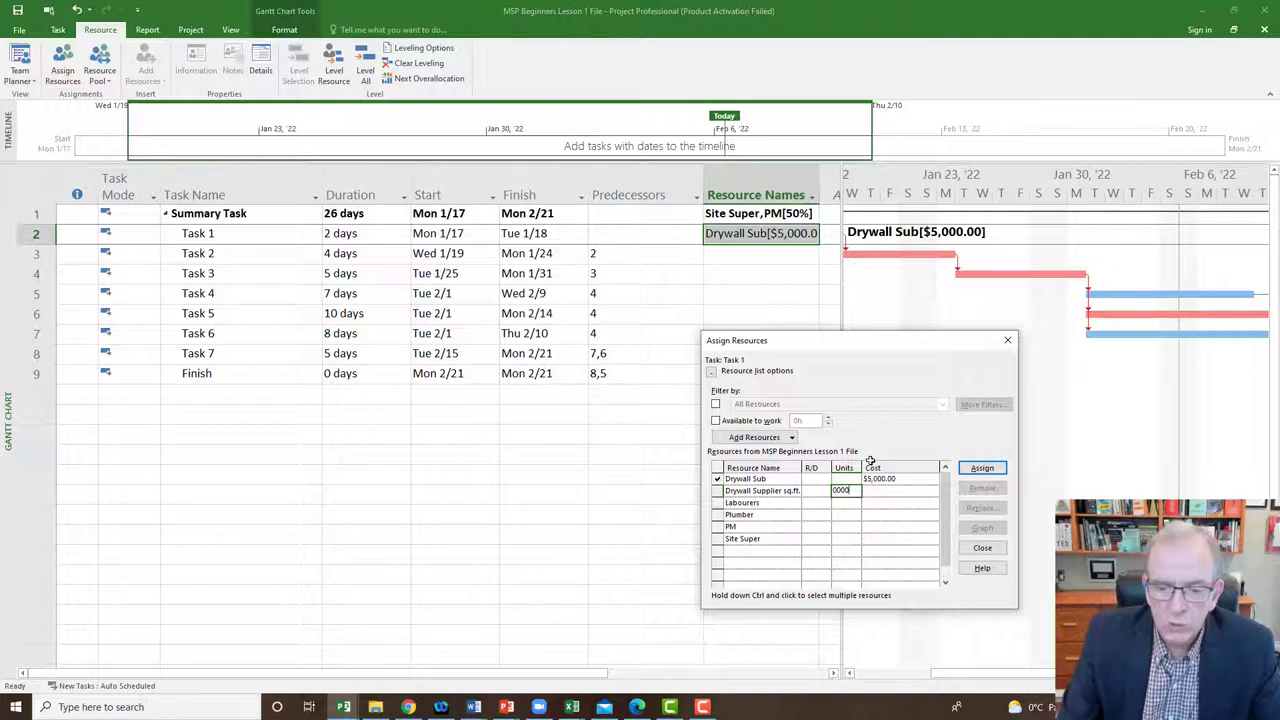
key("Return")
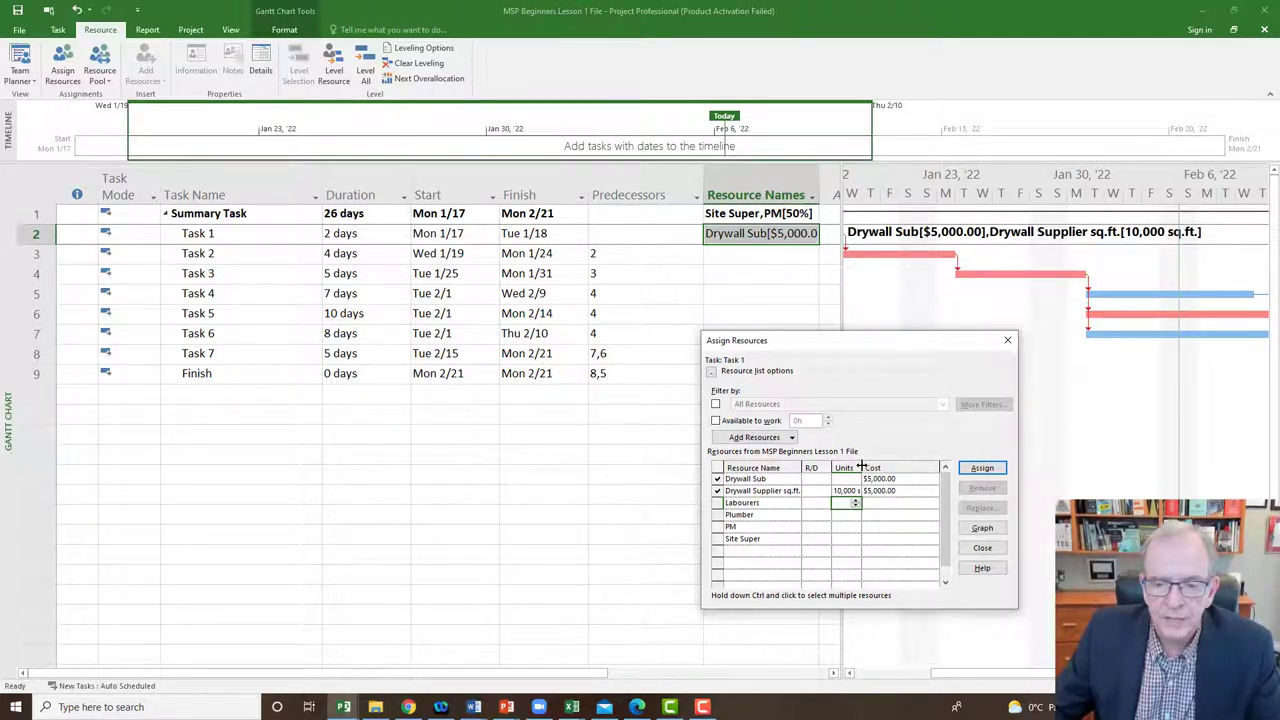
left_click_drag(860, 467, 894, 467)
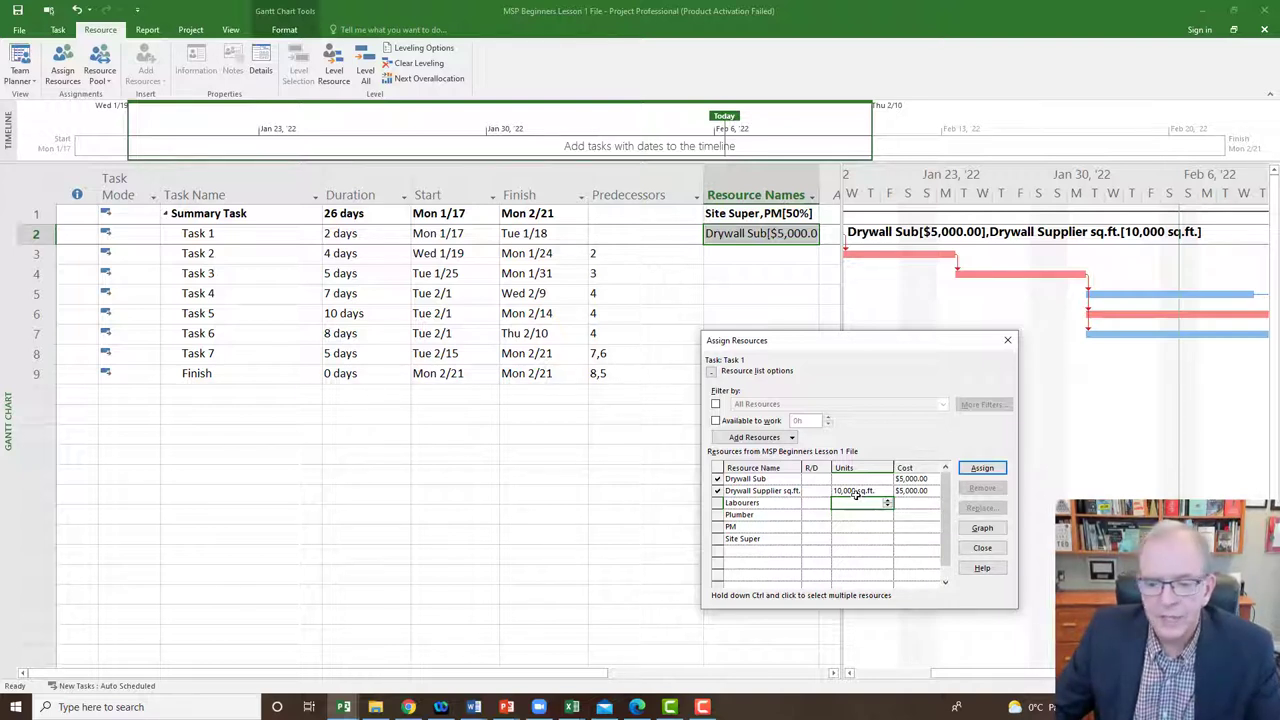
left_click(855, 491)
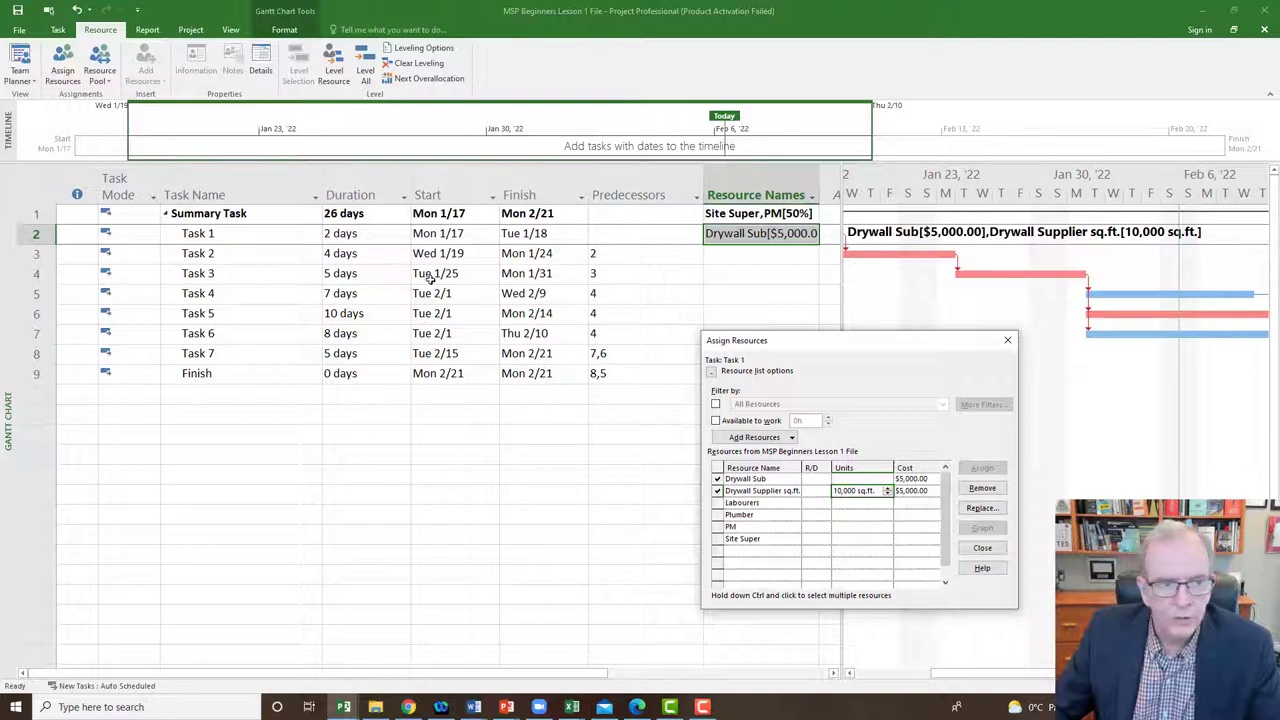
- Narrow the Units column again and assign the Plumber resource to Task 2 at a cost of $4,000
left_click(243, 258)
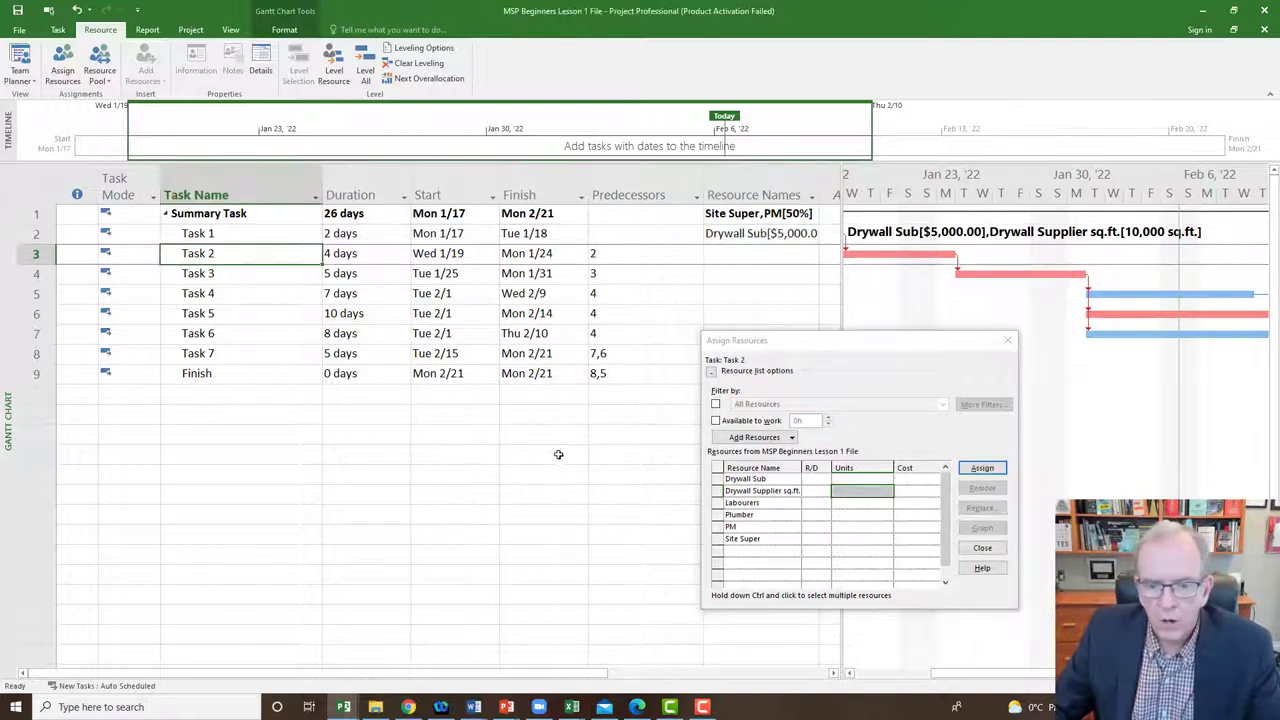
left_click(842, 514)
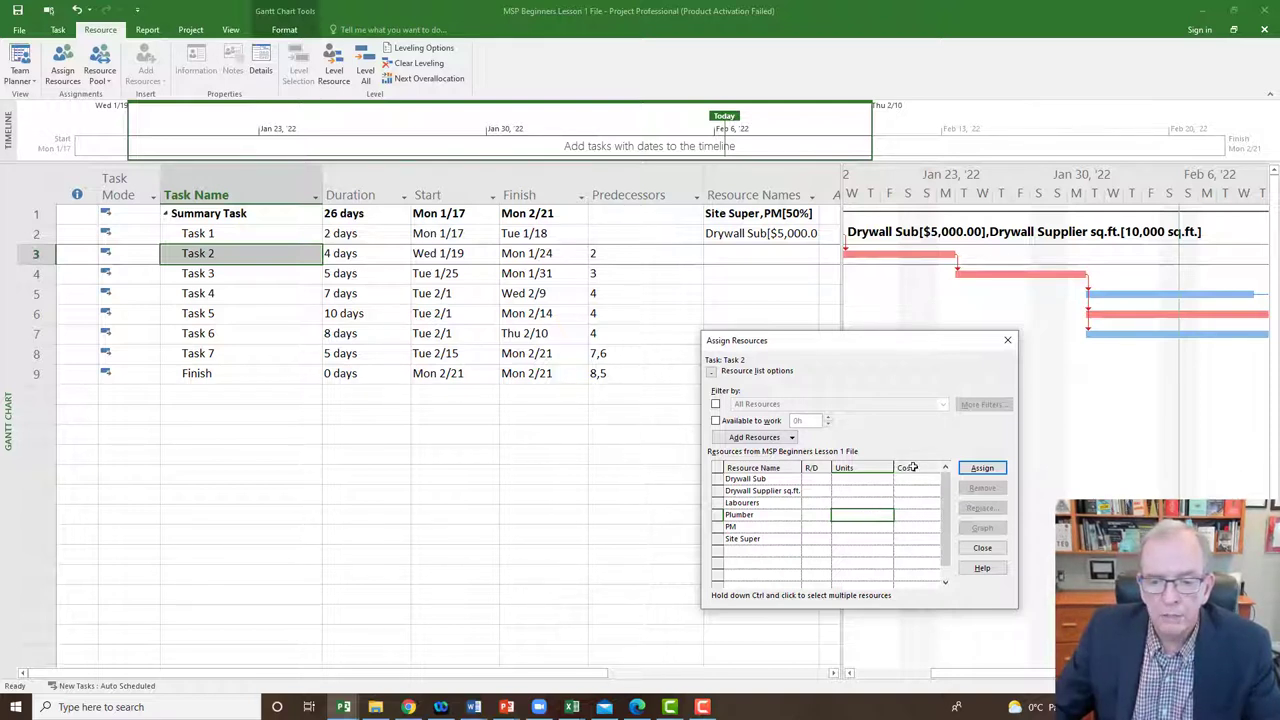
left_click_drag(893, 467, 857, 479)
left_click(740, 514)
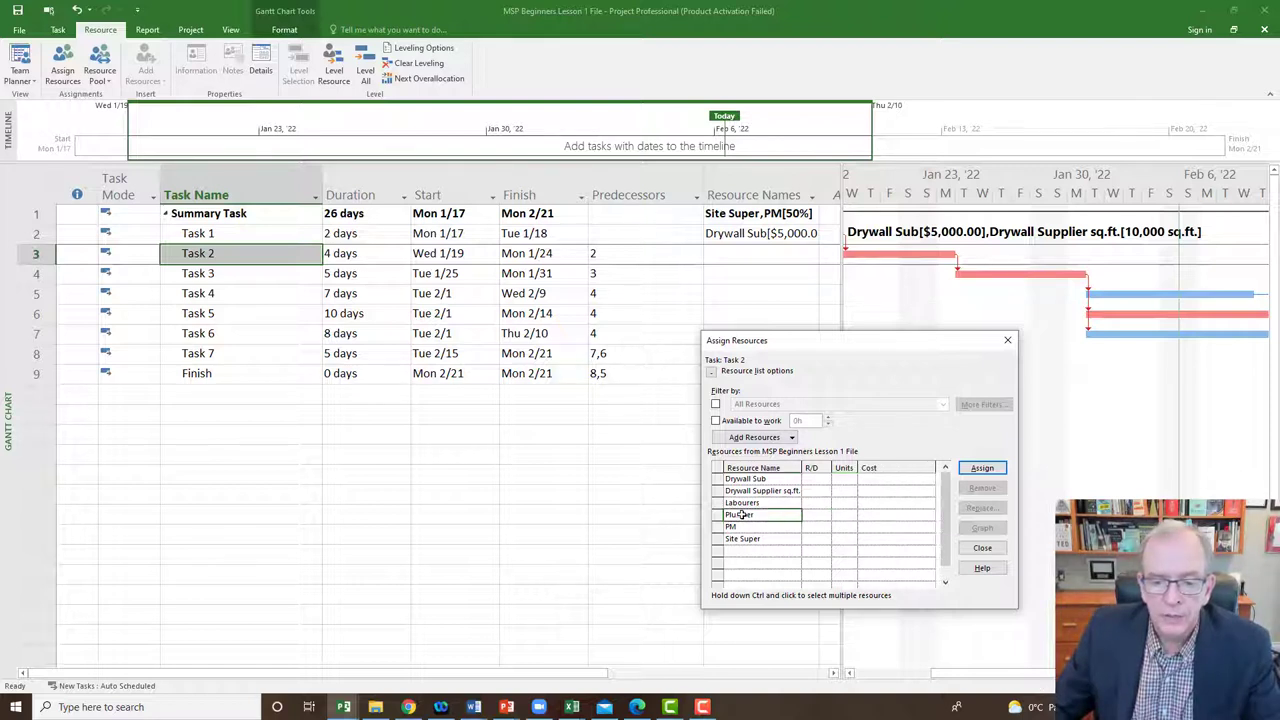
left_click(871, 513)
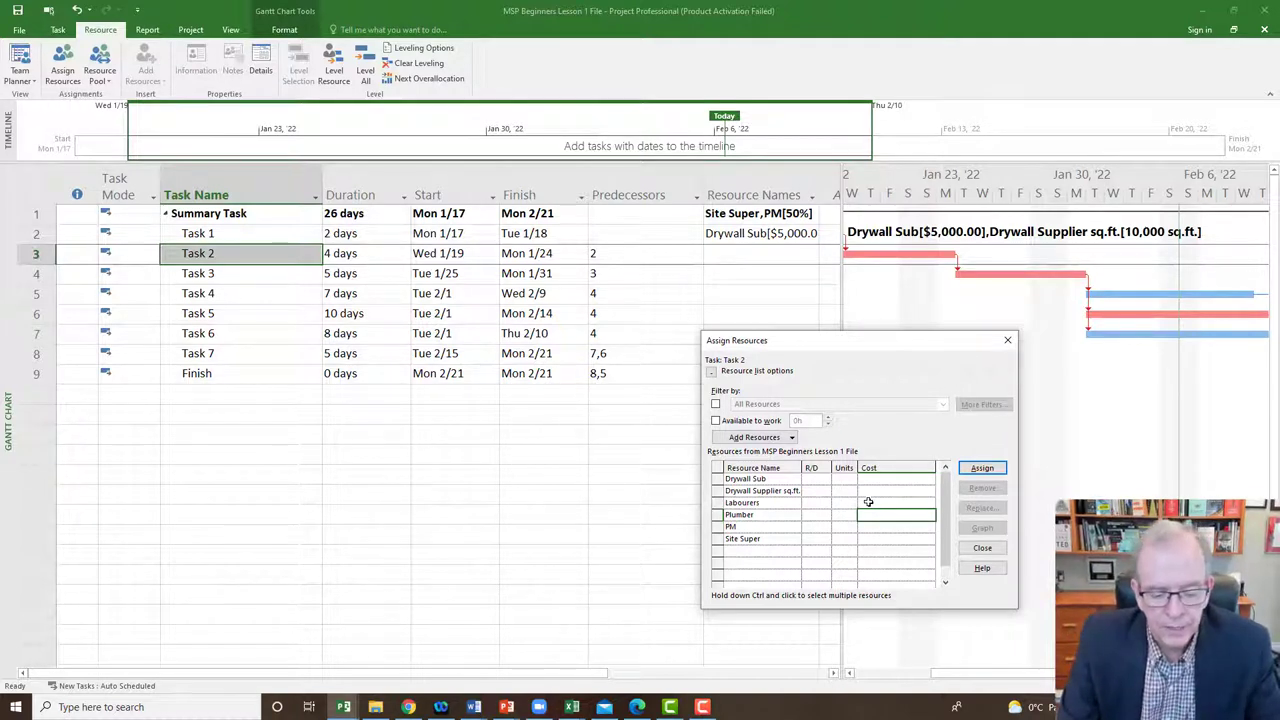
type("40")
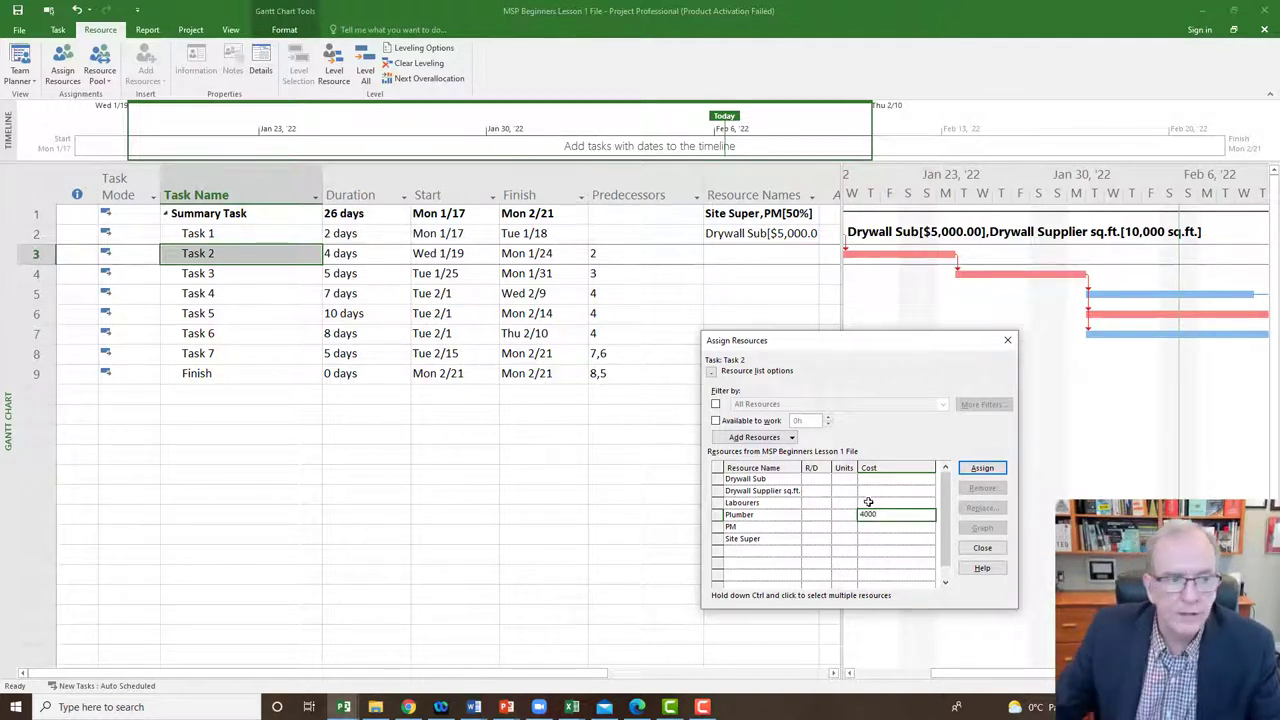
left_click(982, 469)
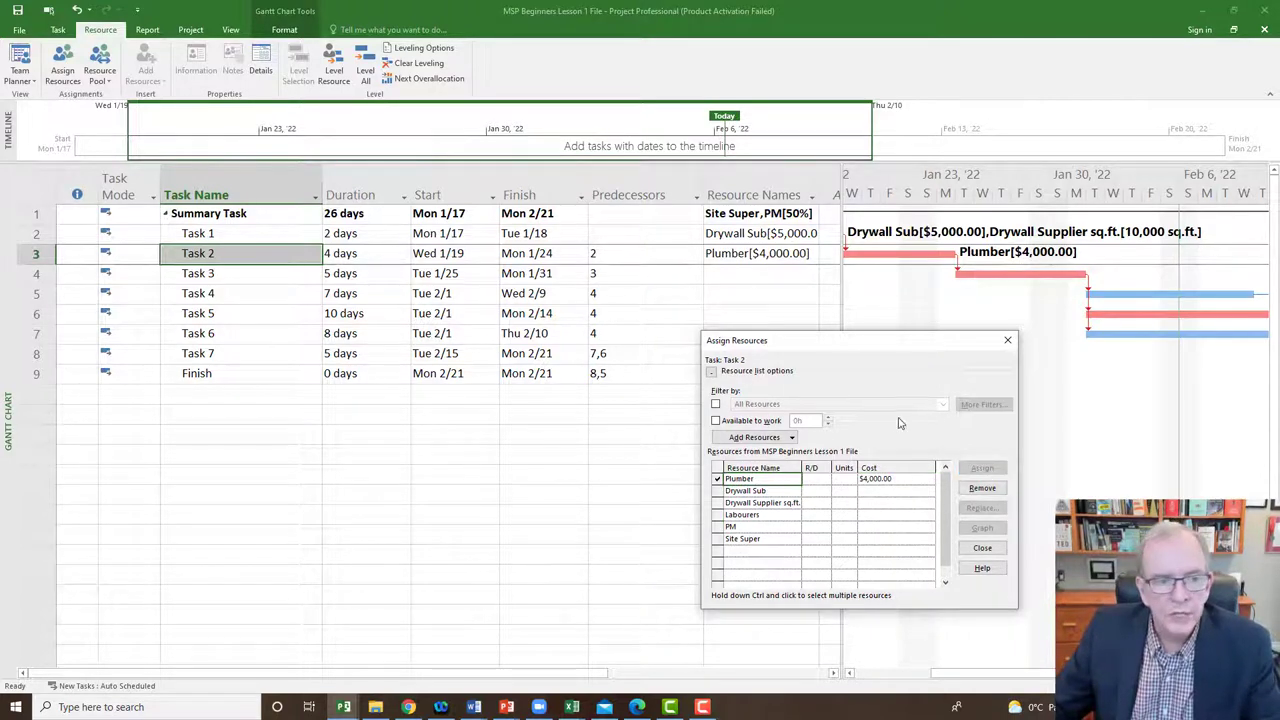
- Assign the Labourers resource to Task 4 at the default units, leaving Task 3 without a resource
left_click(249, 278)
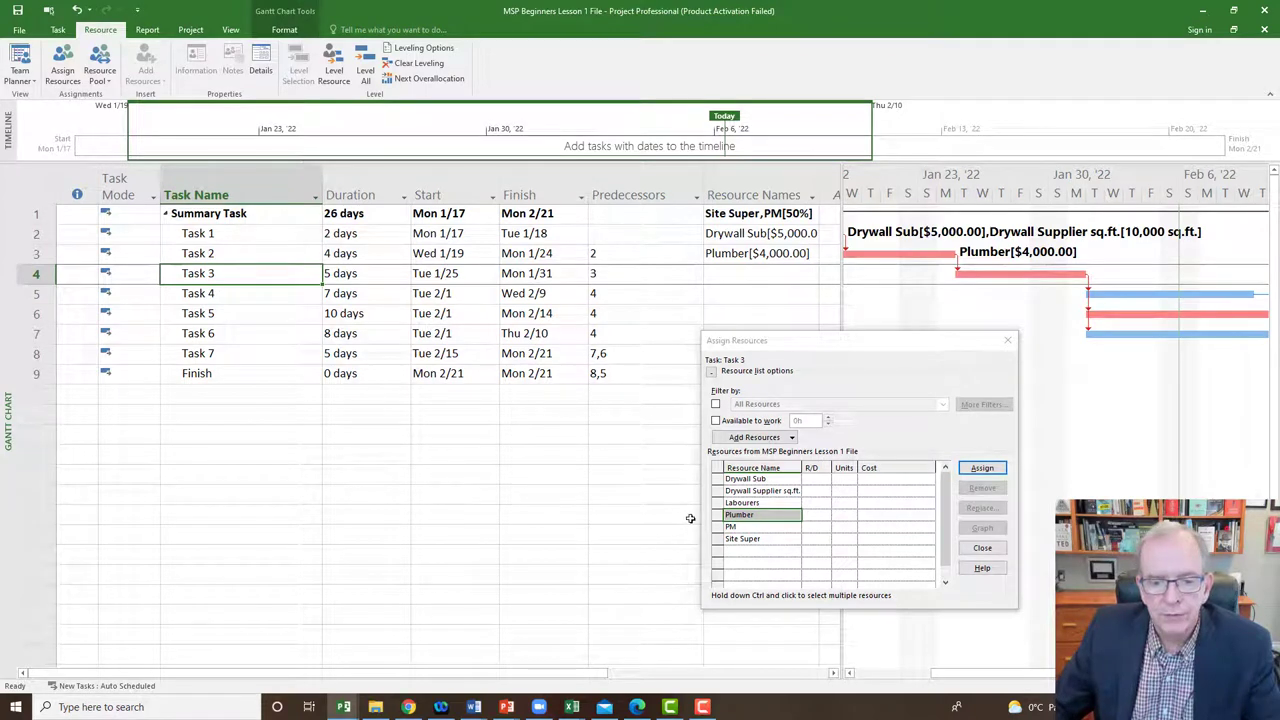
left_click(778, 503)
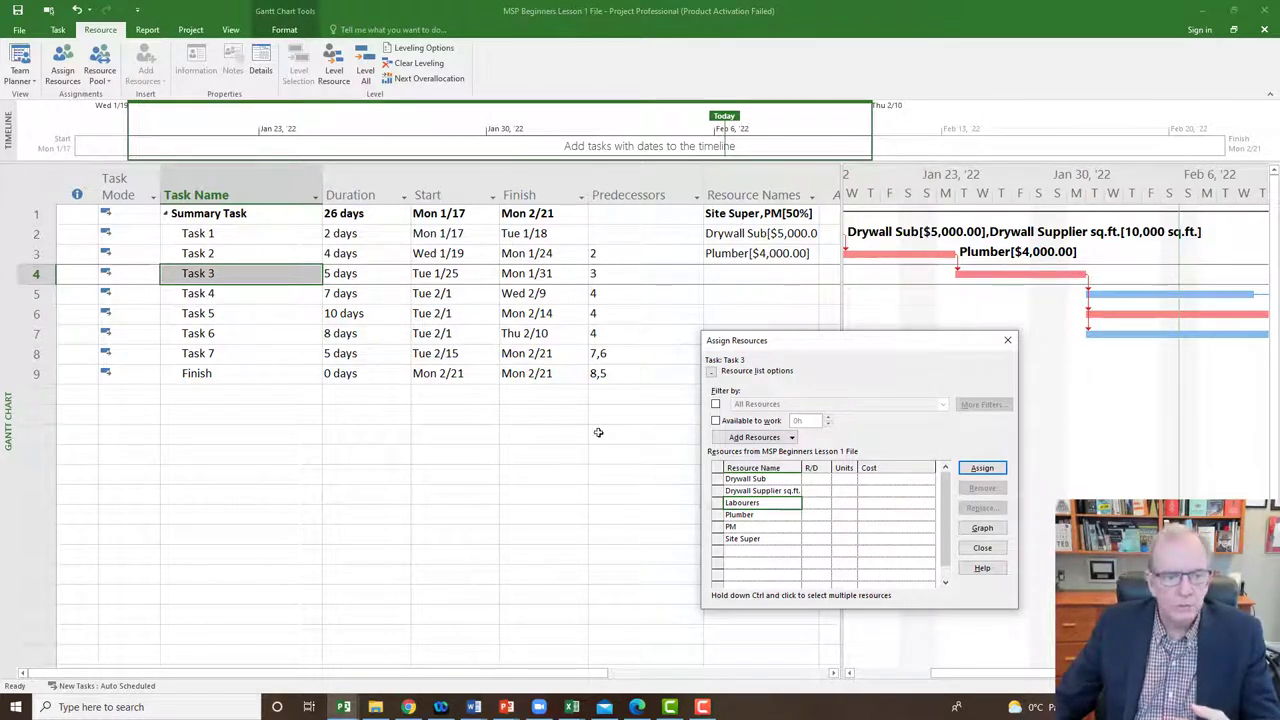
left_click(198, 293)
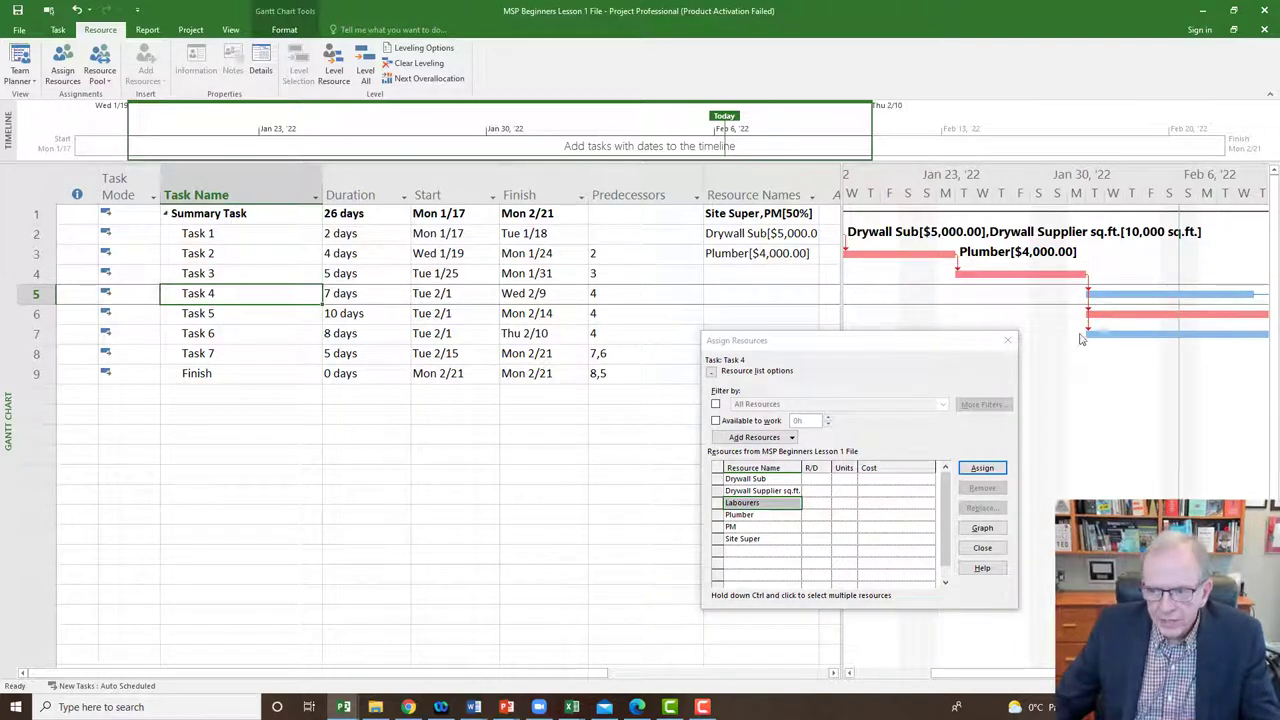
left_click(841, 503)
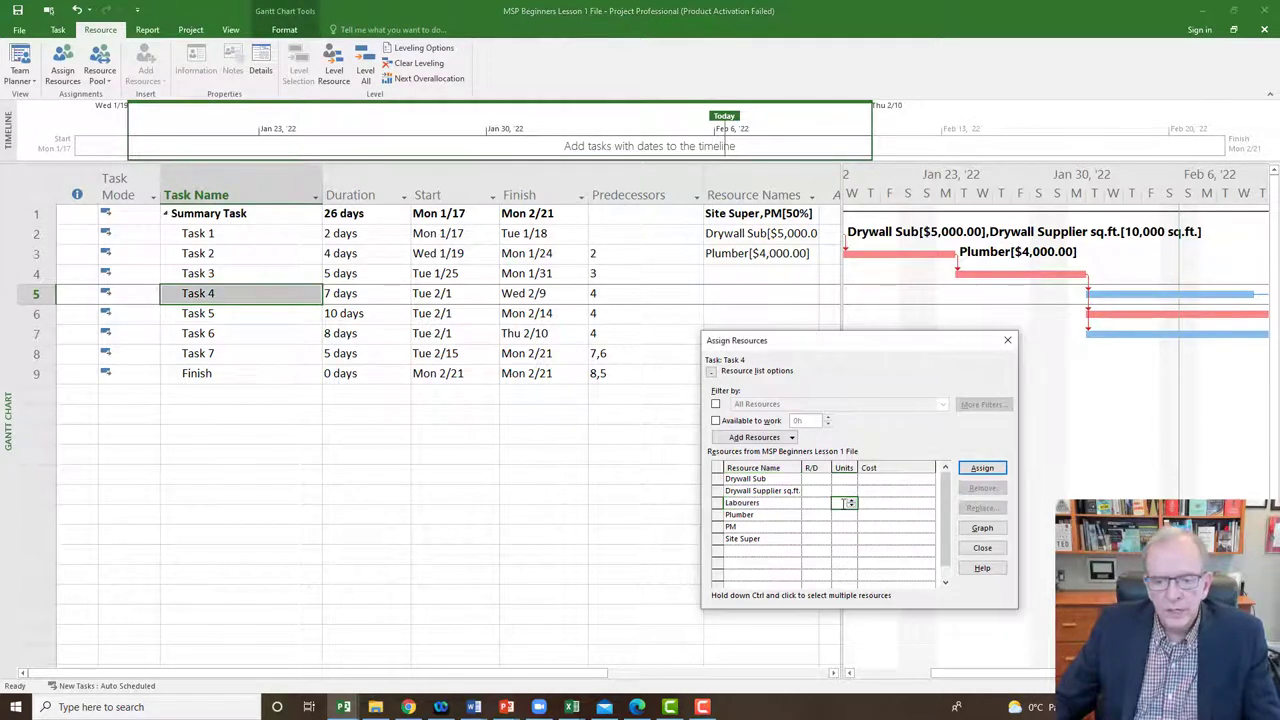
left_click(982, 468)
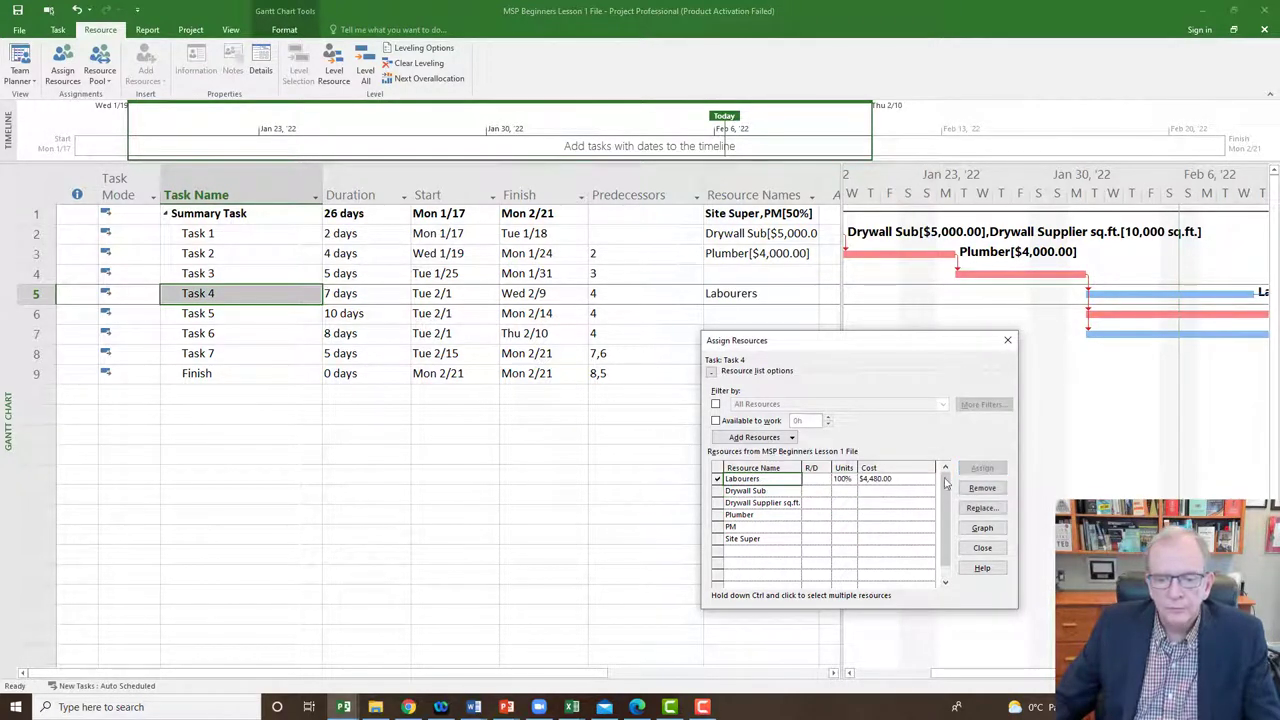
- Assign the Labourers resource to Task 5 and Task 6 as well
left_click(244, 318)
left_click(982, 470)
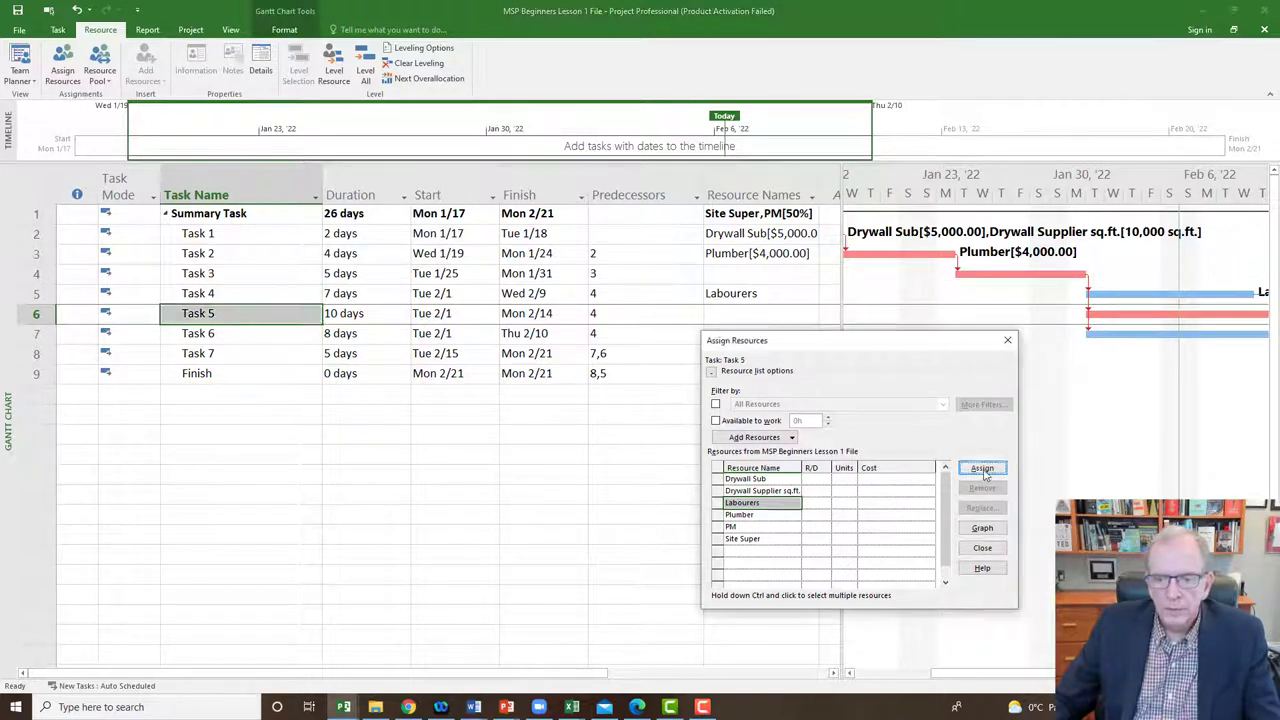
left_click(279, 340)
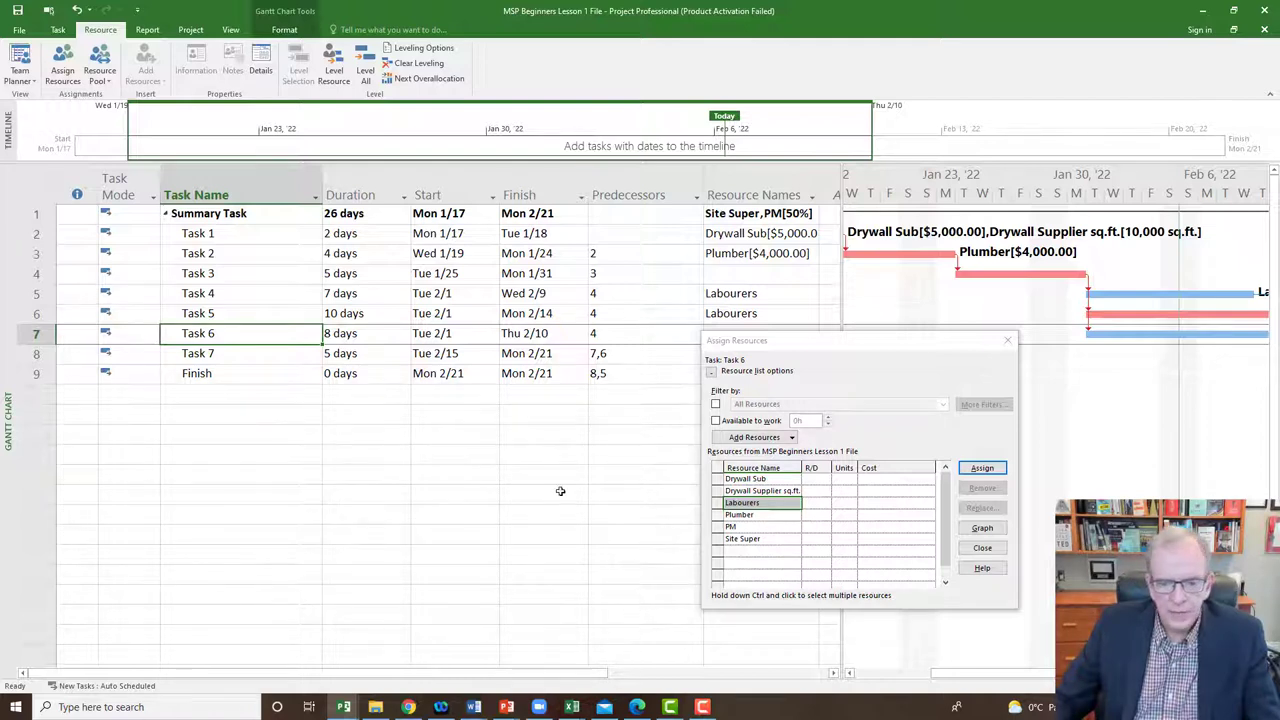
left_click(982, 468)
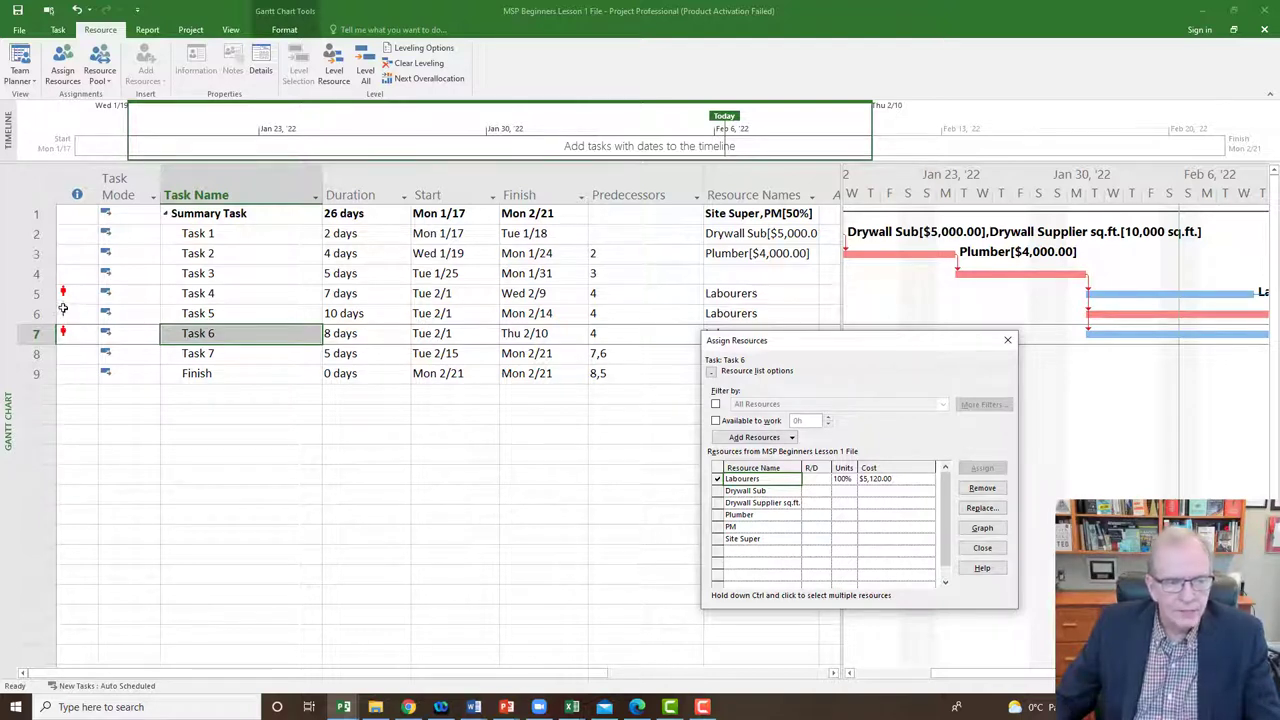
- Resolve the Labourers overallocation by raising their maximum units to 300% in the Resource Sheet, and return to the Gantt Chart view
mouse_move(64, 293)
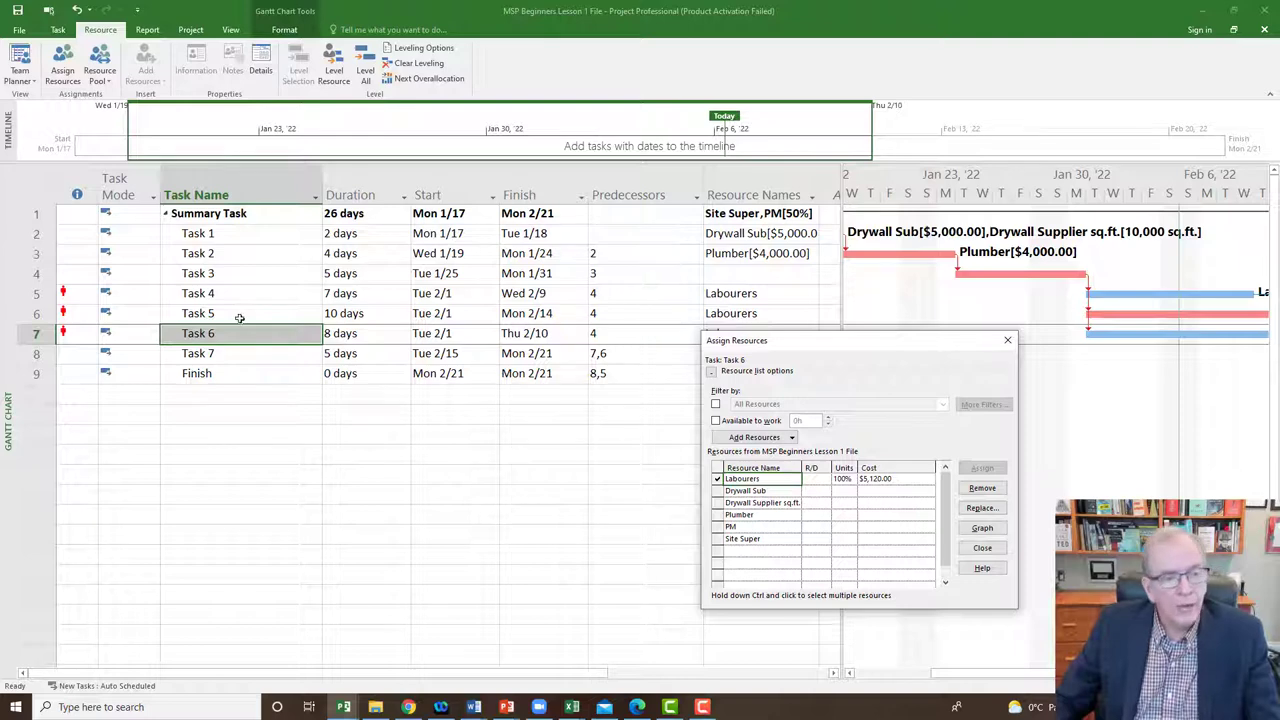
right_click(6, 345)
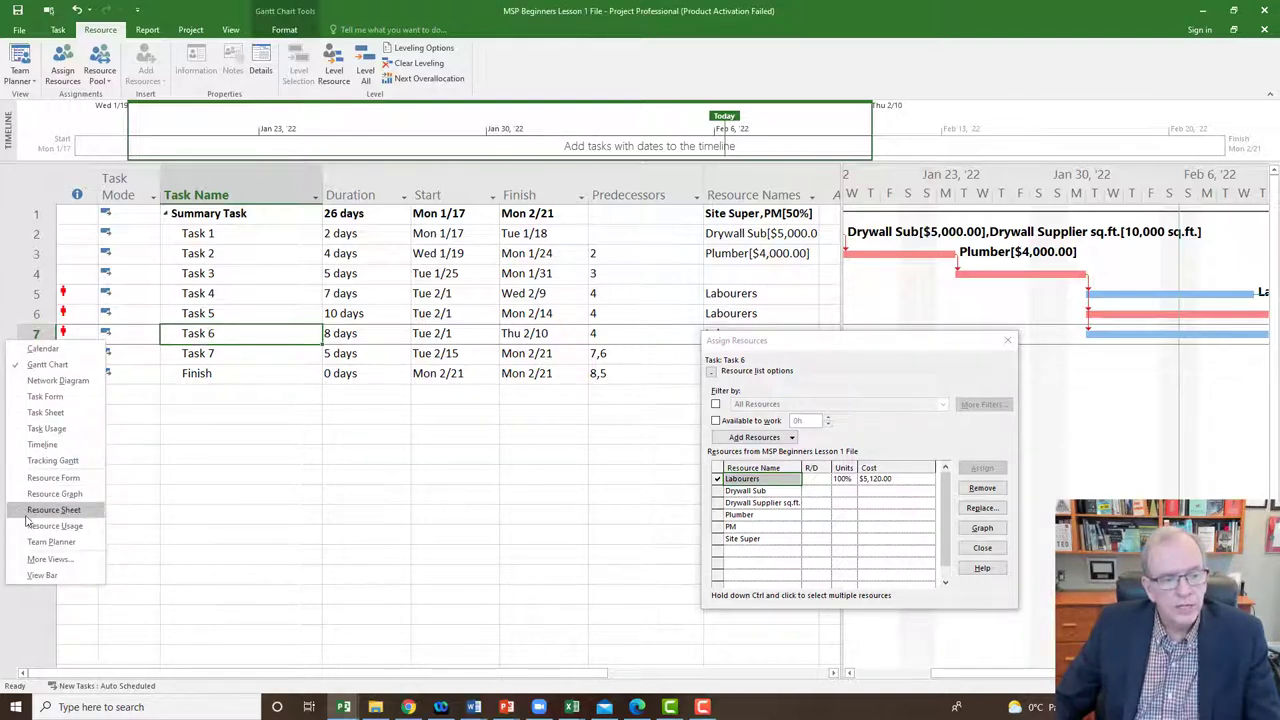
left_click(27, 510)
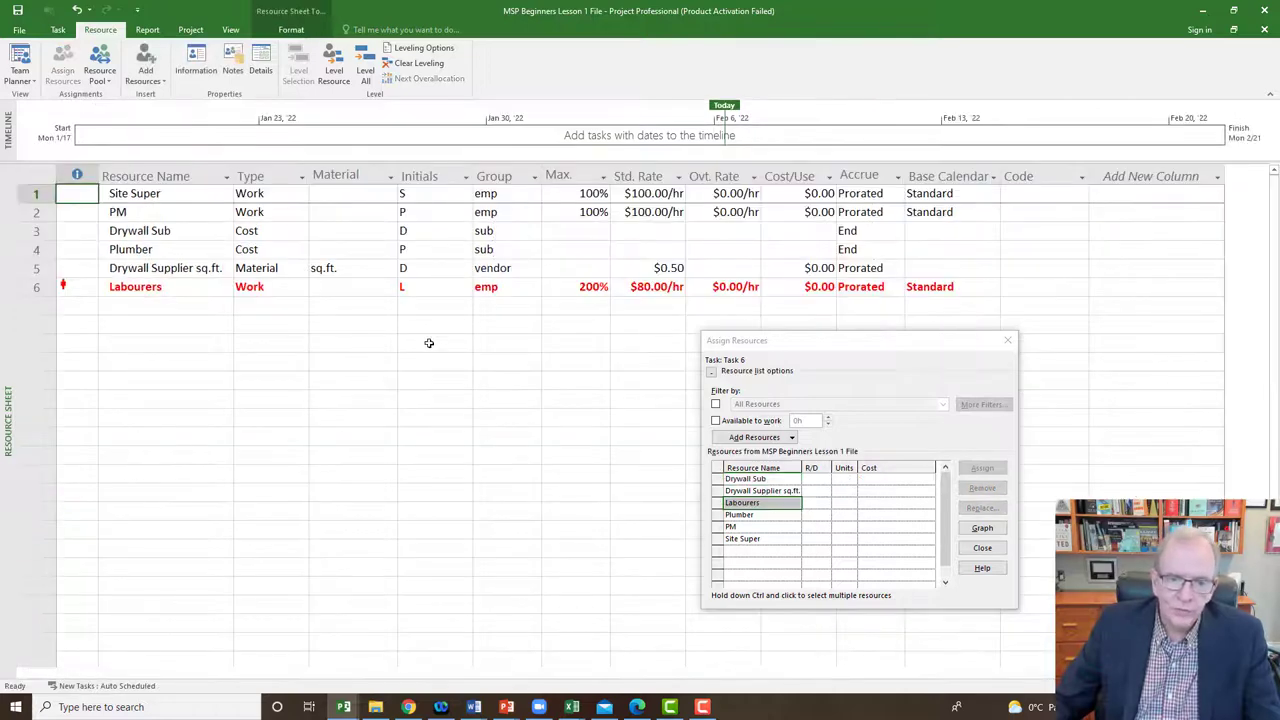
left_click(573, 288)
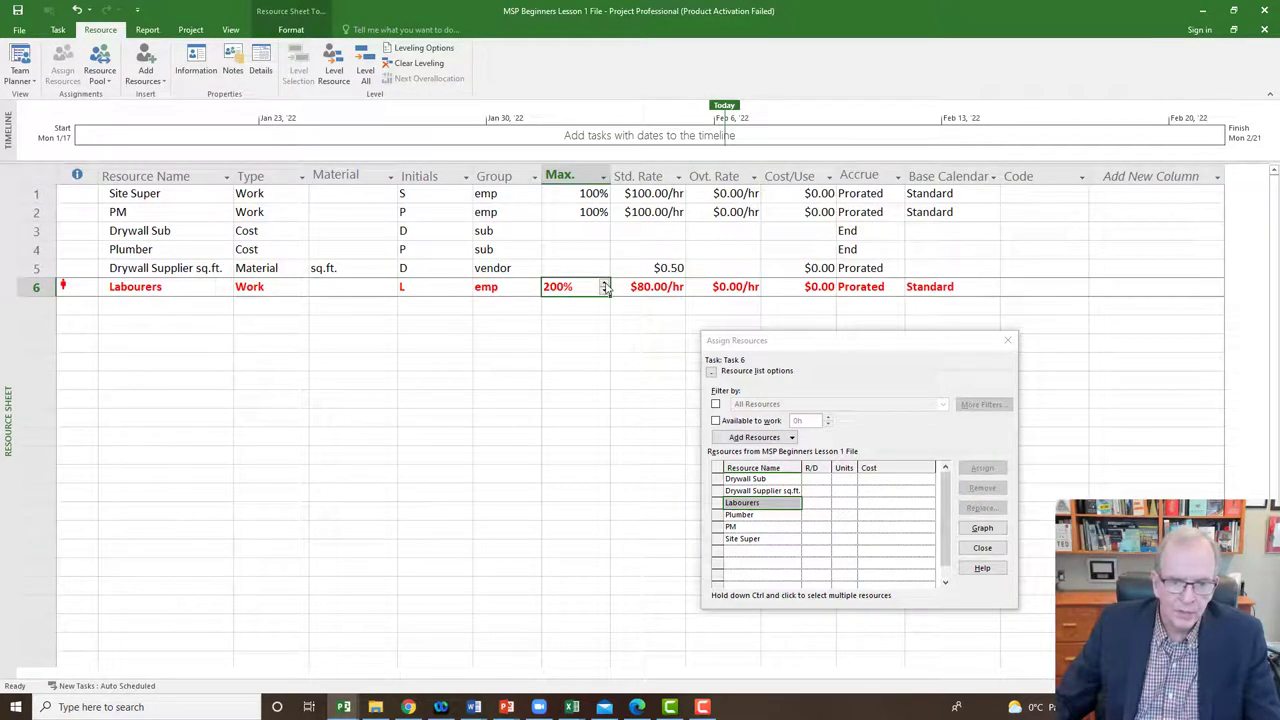
left_click(605, 283)
left_click(582, 309)
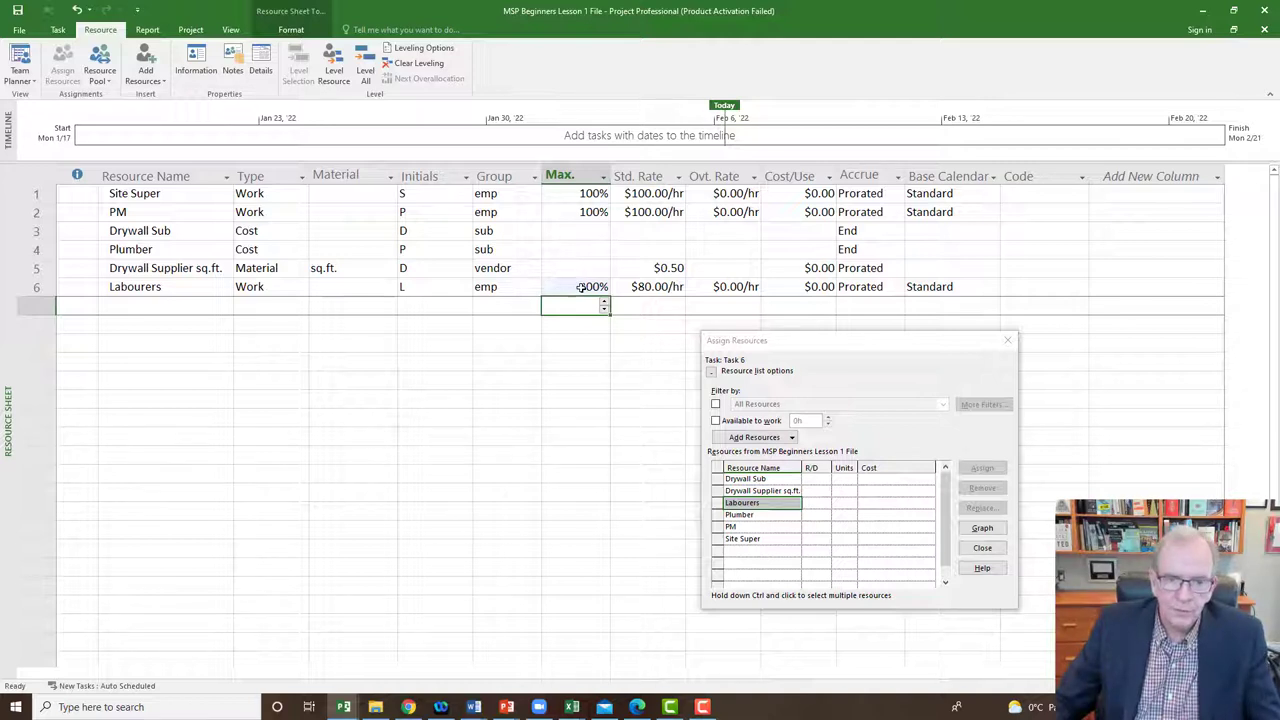
left_click(582, 287)
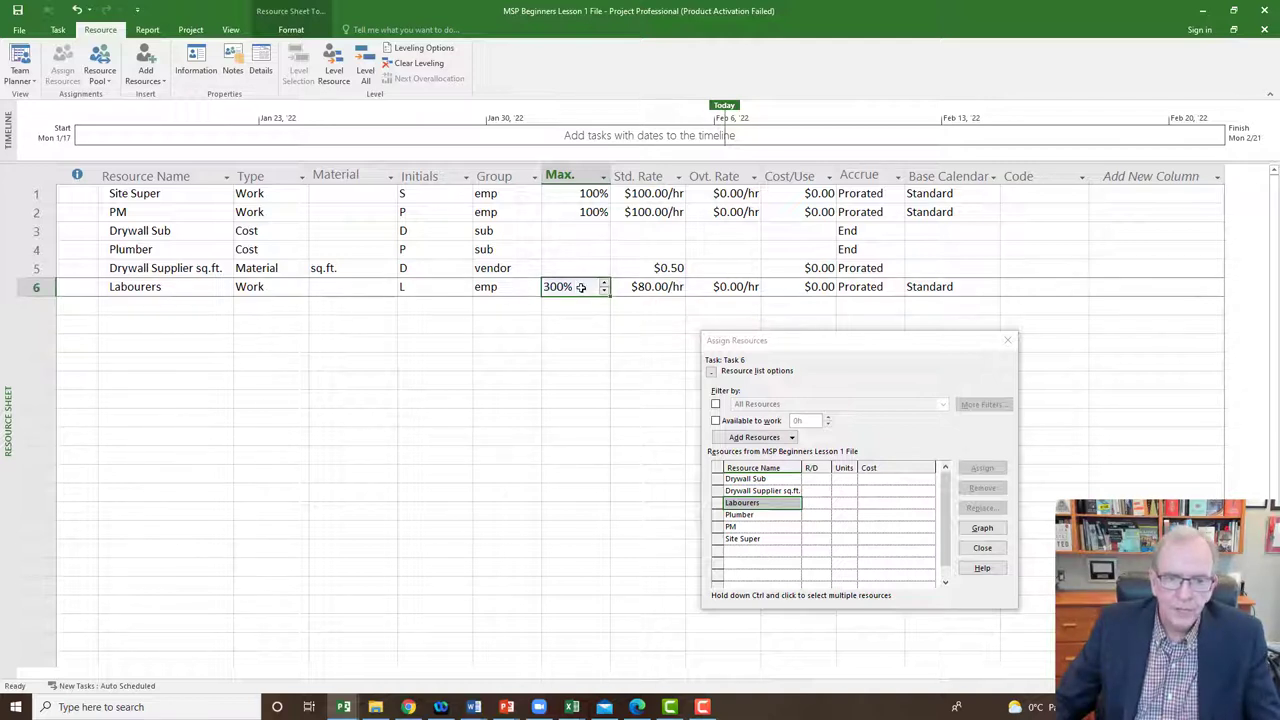
right_click(5, 344)
left_click(47, 364)
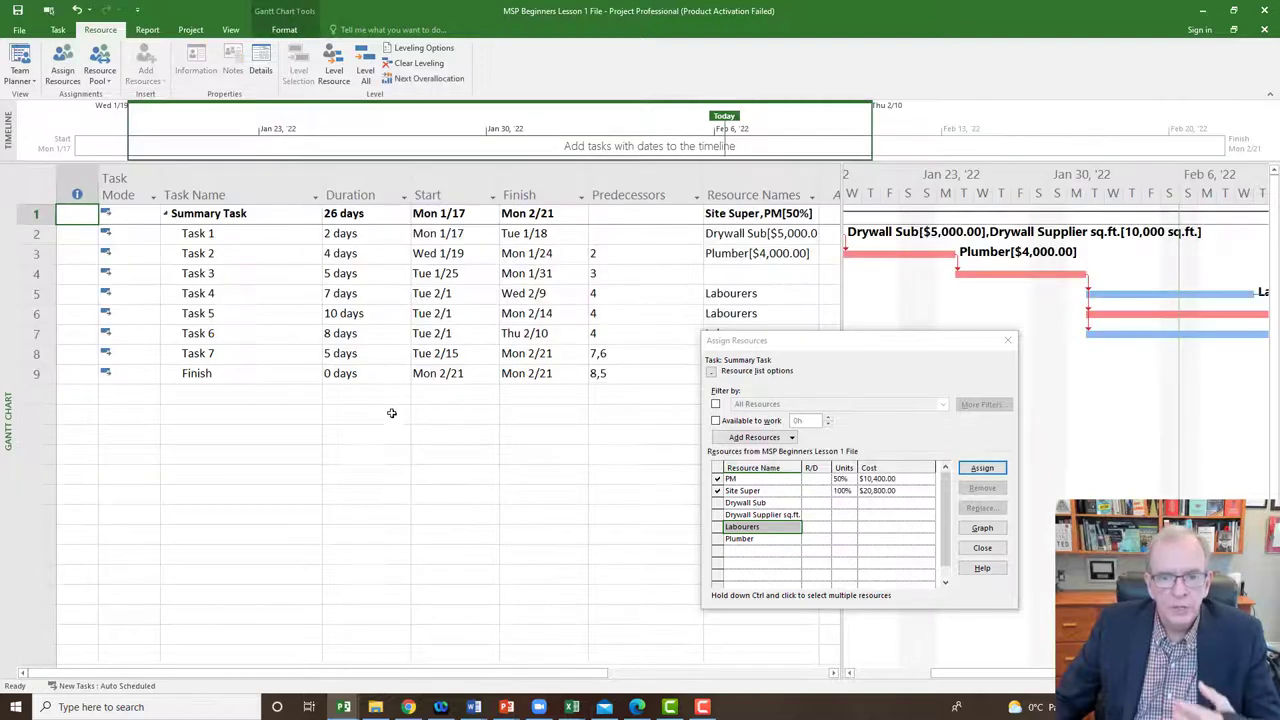
left_click(270, 361)
right_click(270, 361)
key("Escape")
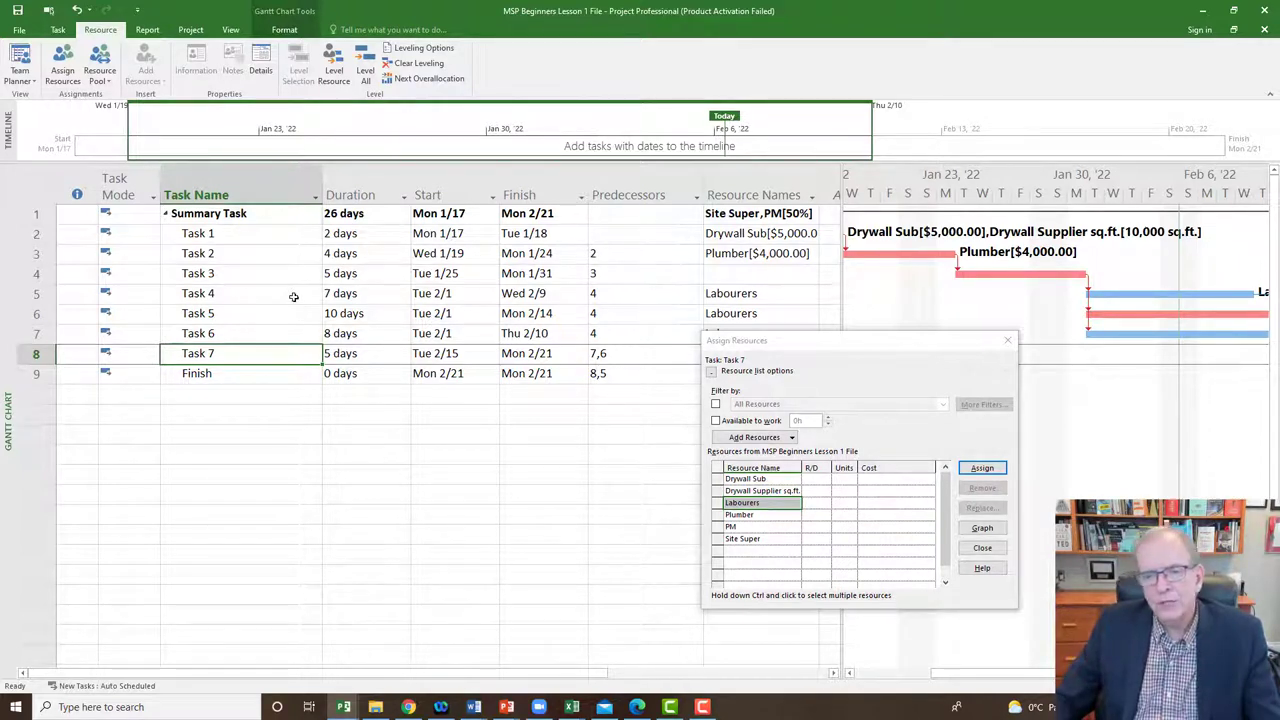
- Move the Assign Resources dialog clear of the Resource Names column and set the Labourers units on Task 4 to 200%
left_click_drag(800, 346, 615, 419)
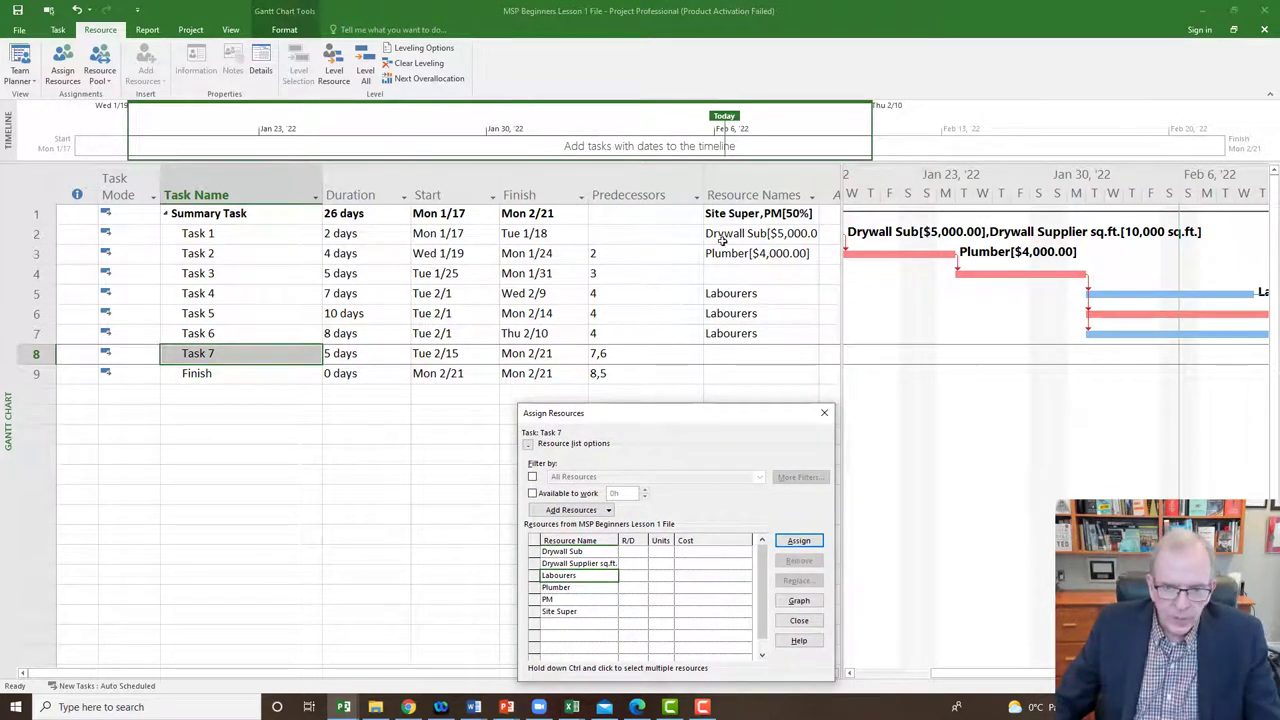
left_click(743, 294)
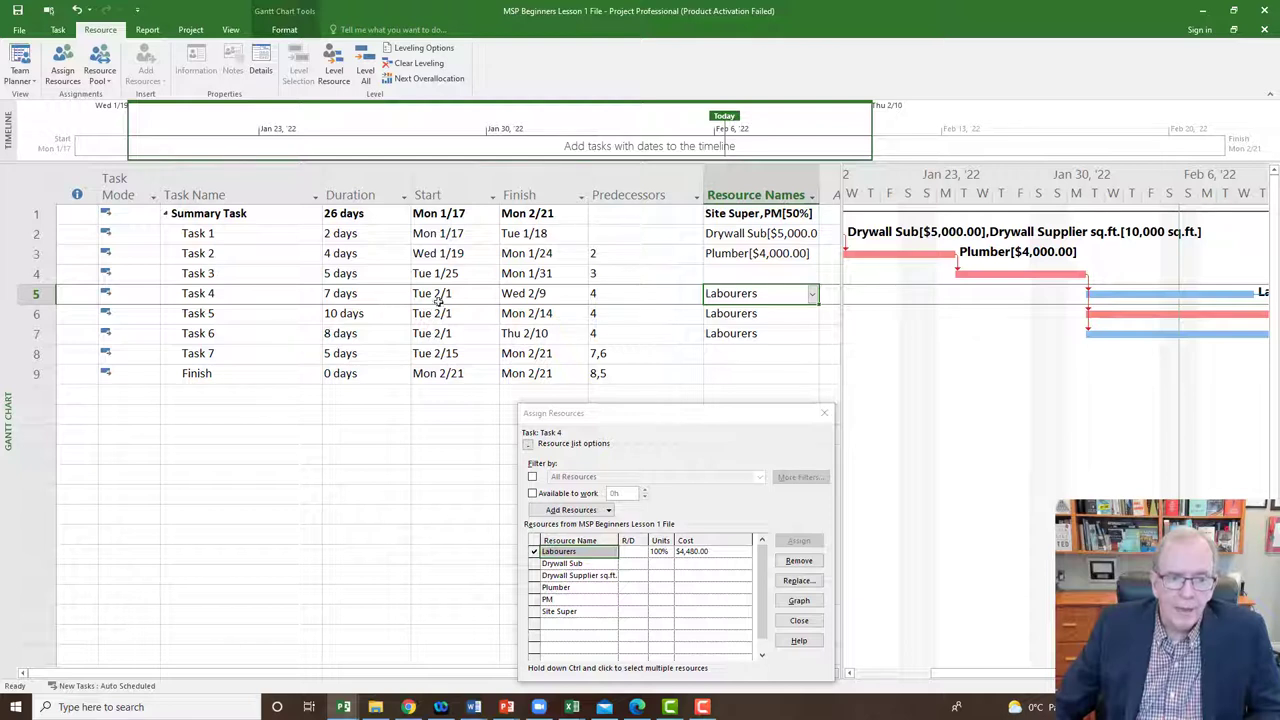
left_click(660, 551)
left_click(660, 551)
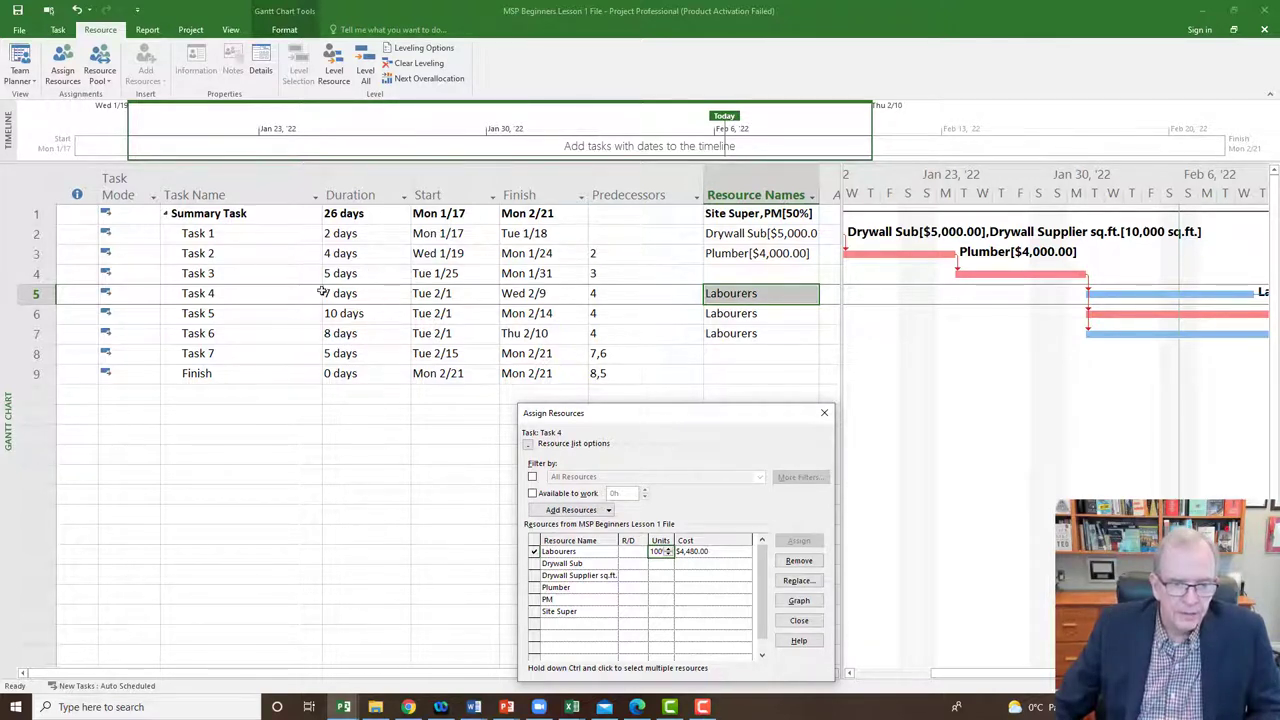
left_click(668, 550)
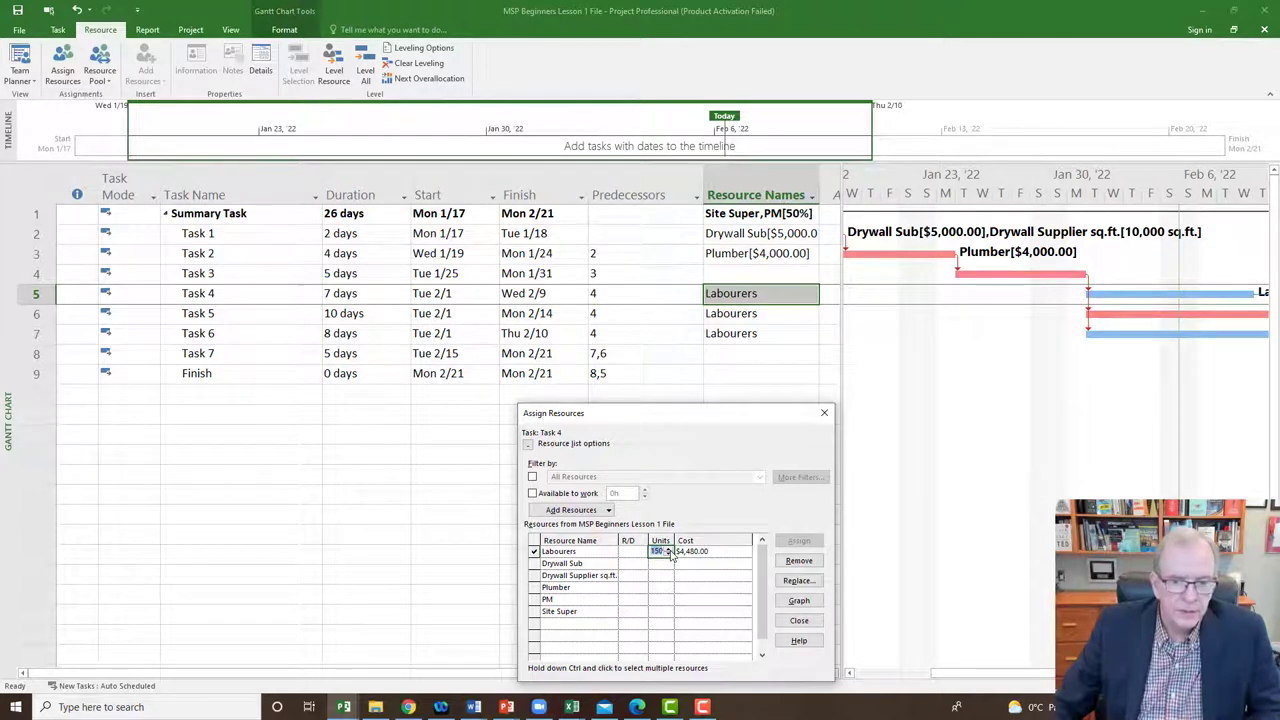
left_click(593, 632)
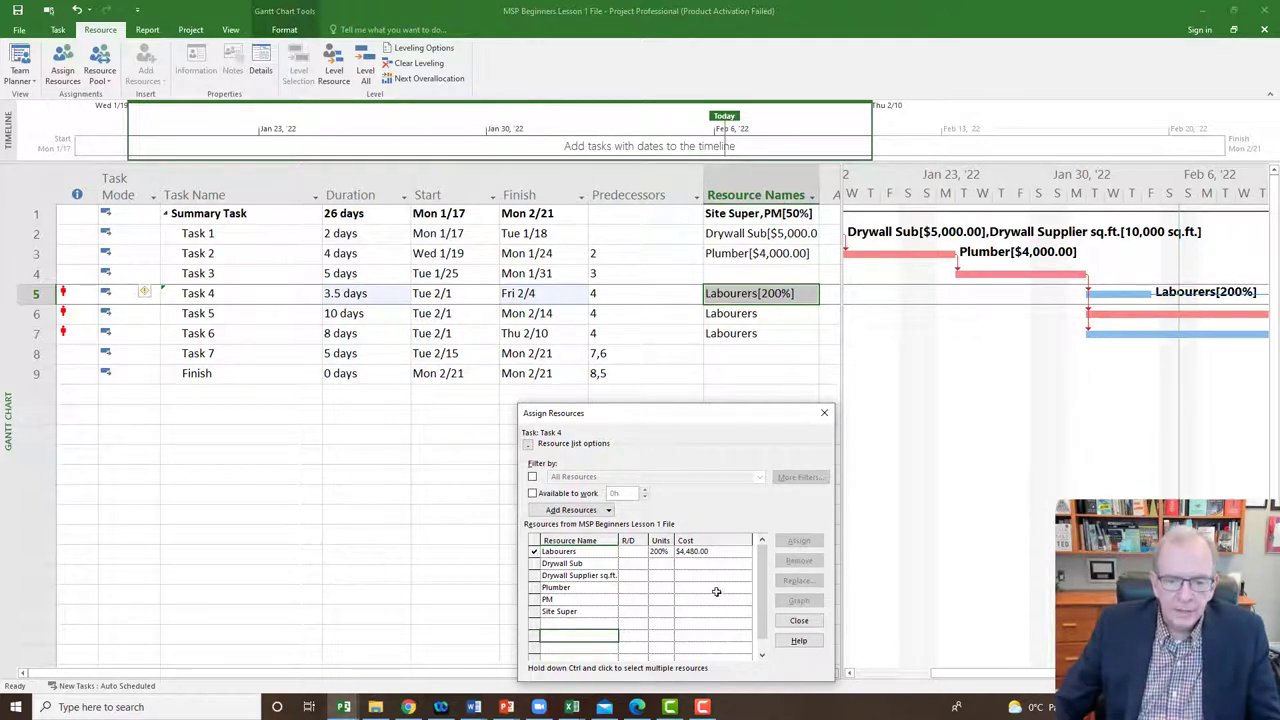
left_click(702, 553)
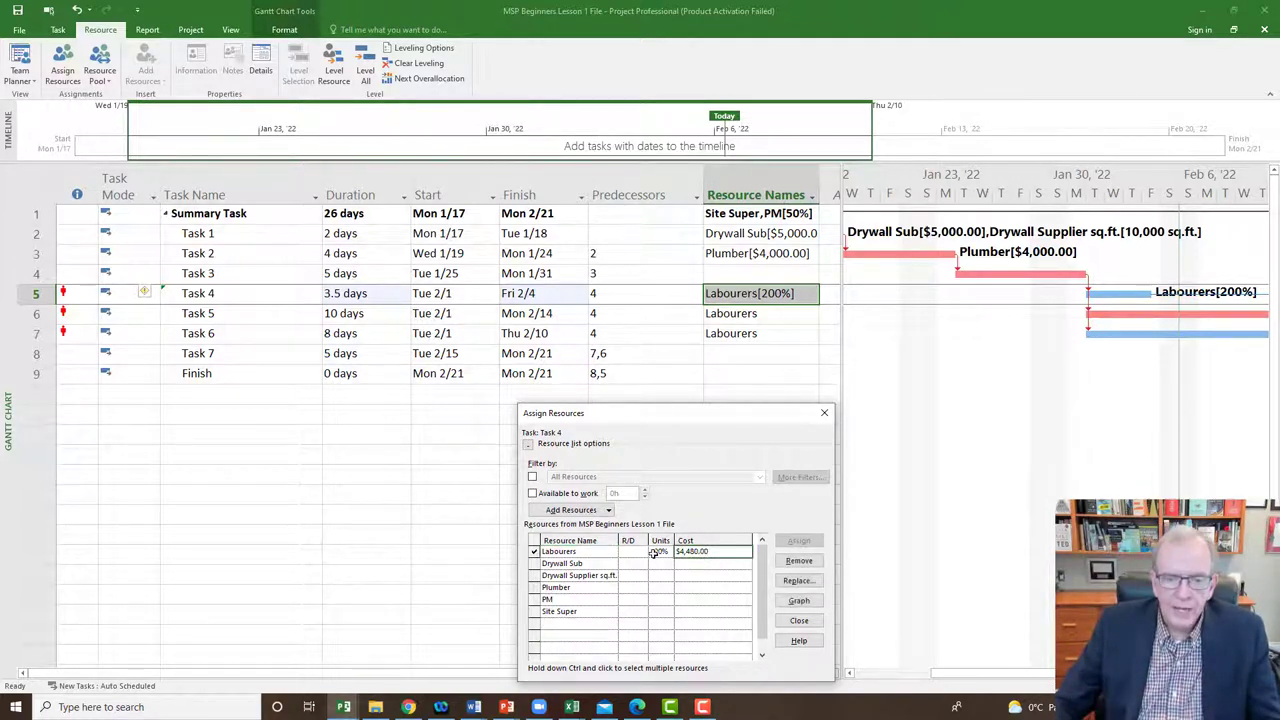
left_click(656, 552)
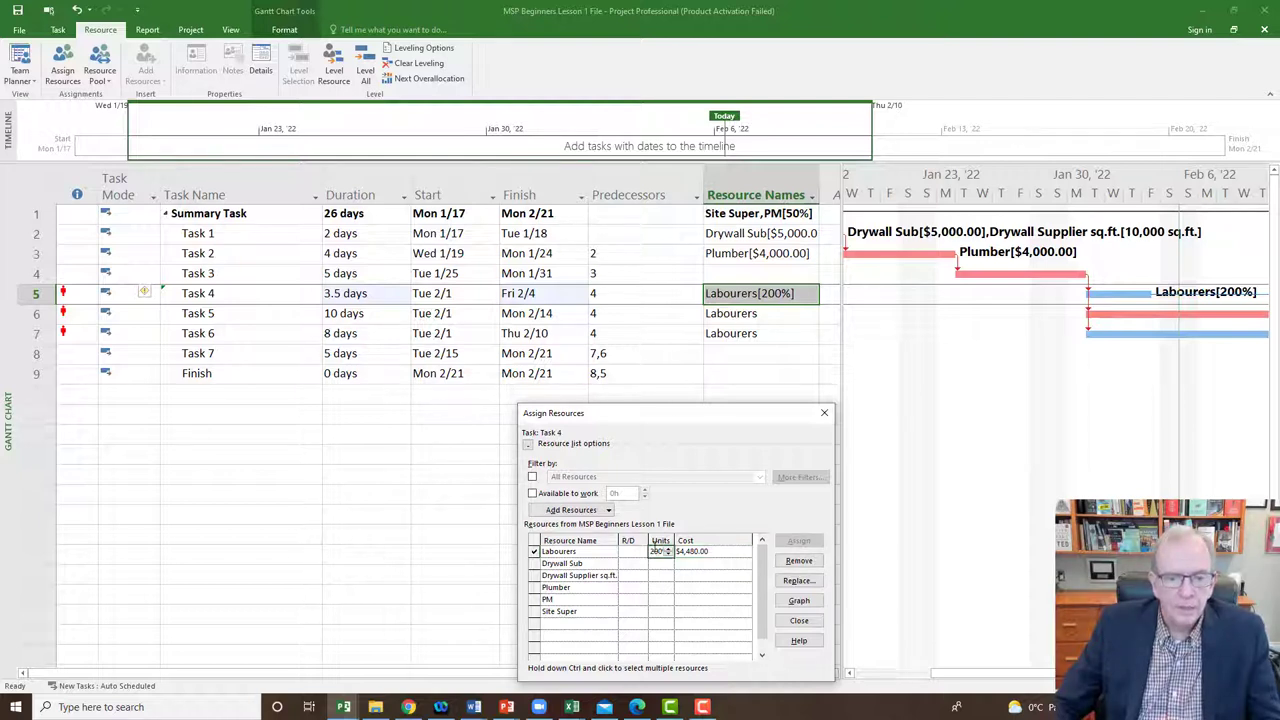
- Set the duration of Task 4 to 4 days and close the Assign Resources dialog
left_click(358, 295)
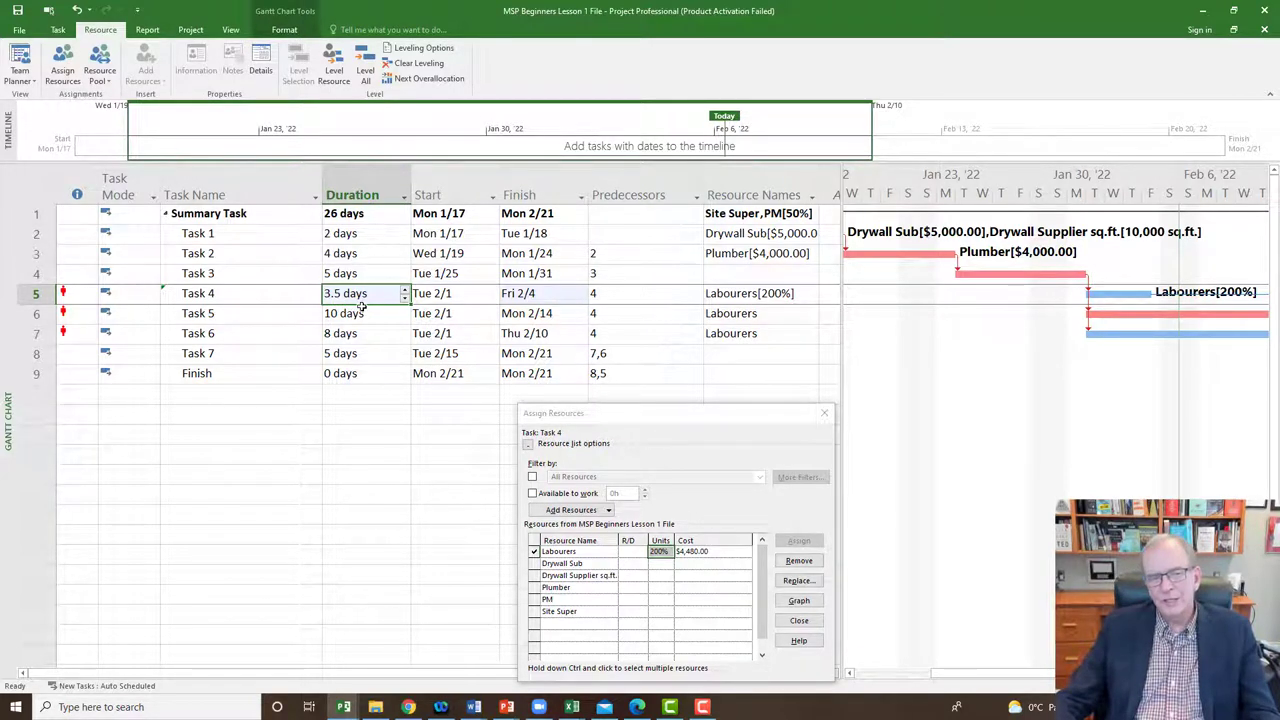
left_click(404, 290)
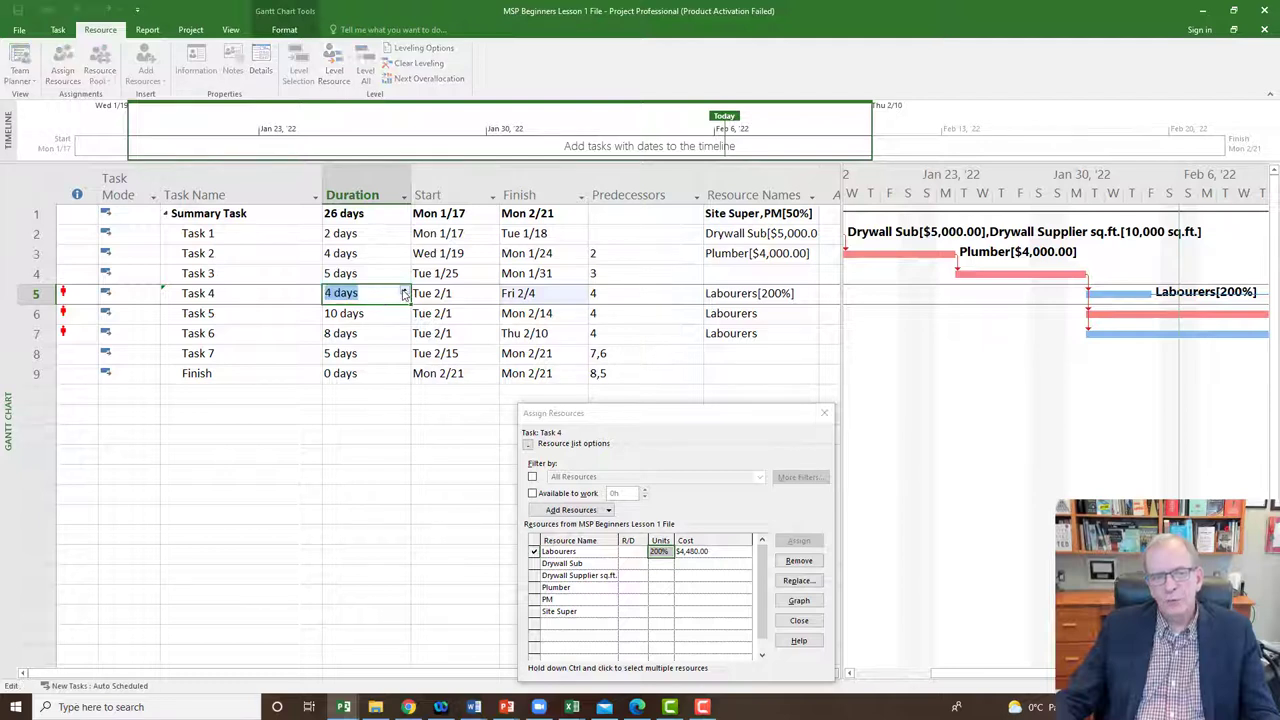
left_click(390, 386)
left_click(366, 295)
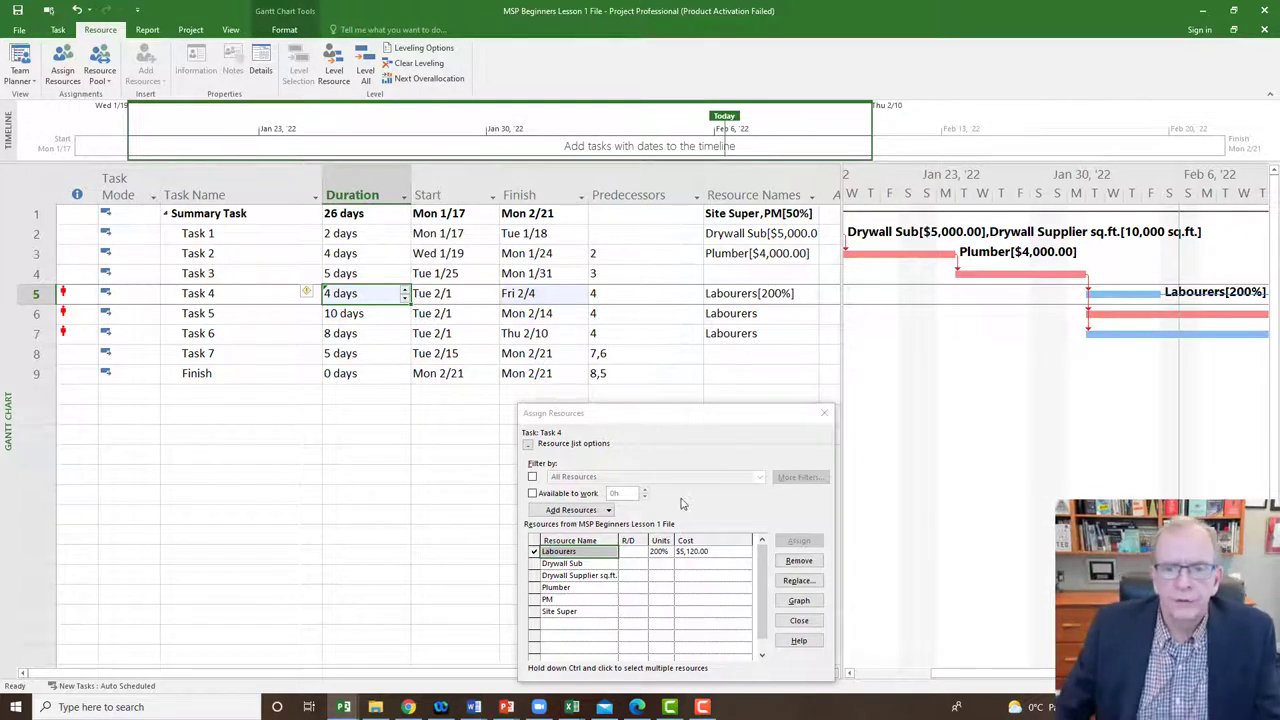
left_click(823, 414)
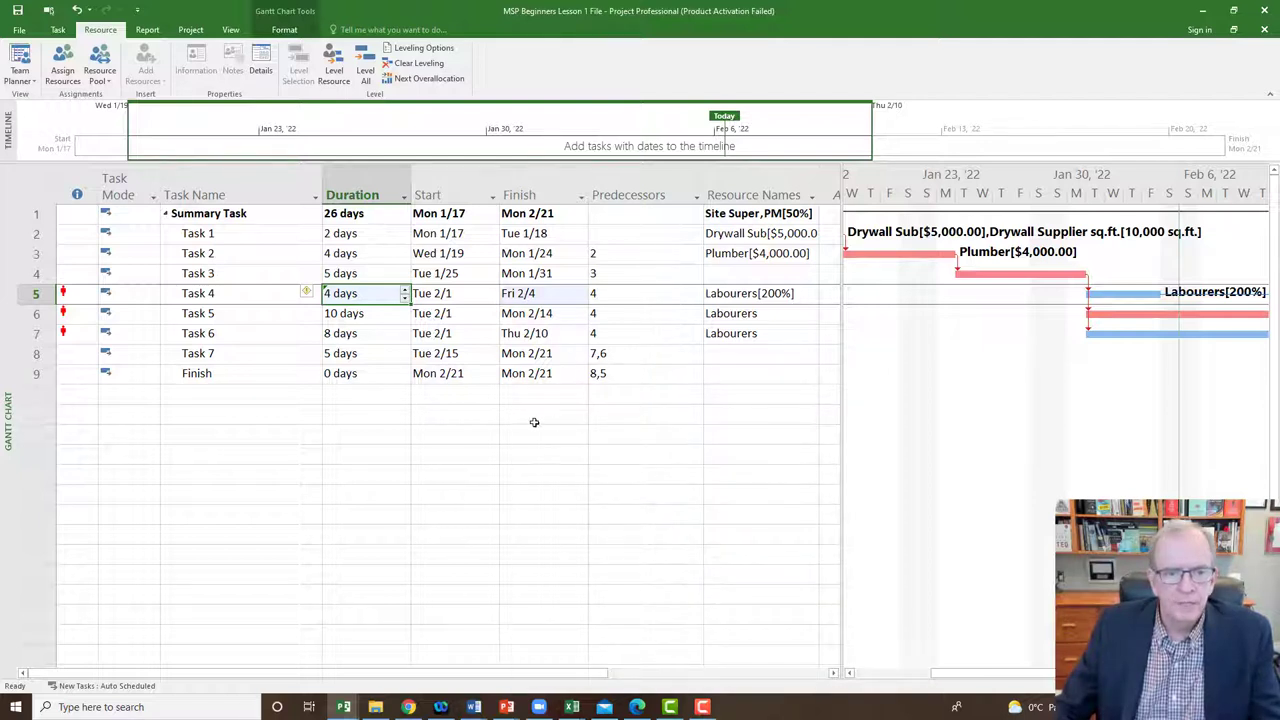
left_click(430, 423)
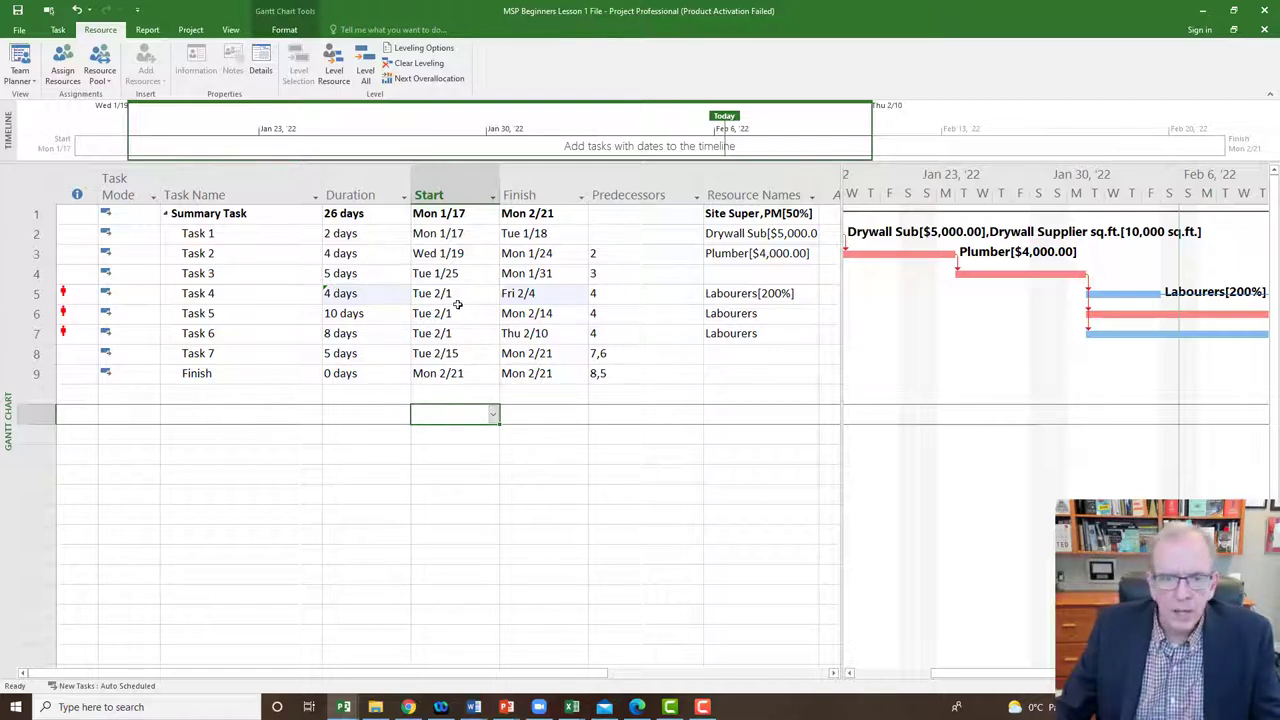
- Switch the task sheet from the Entry table to the Cost table
left_click(38, 188)
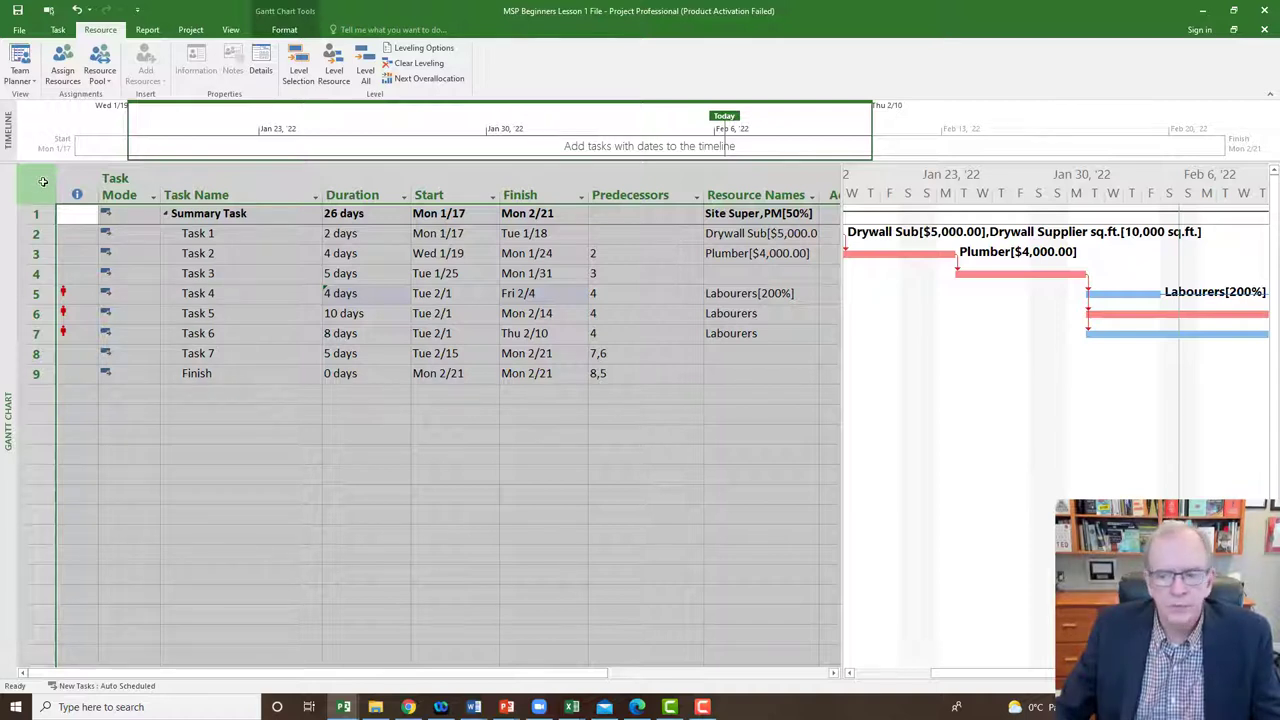
right_click(45, 181)
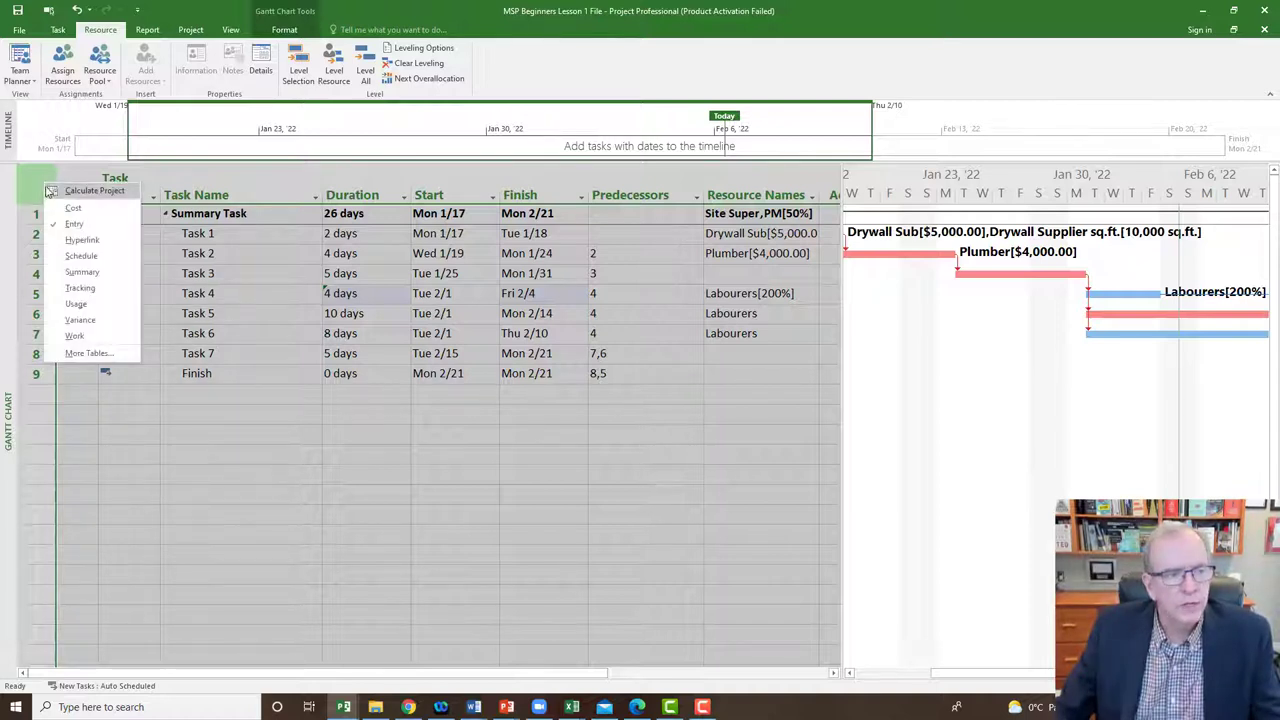
left_click(72, 208)
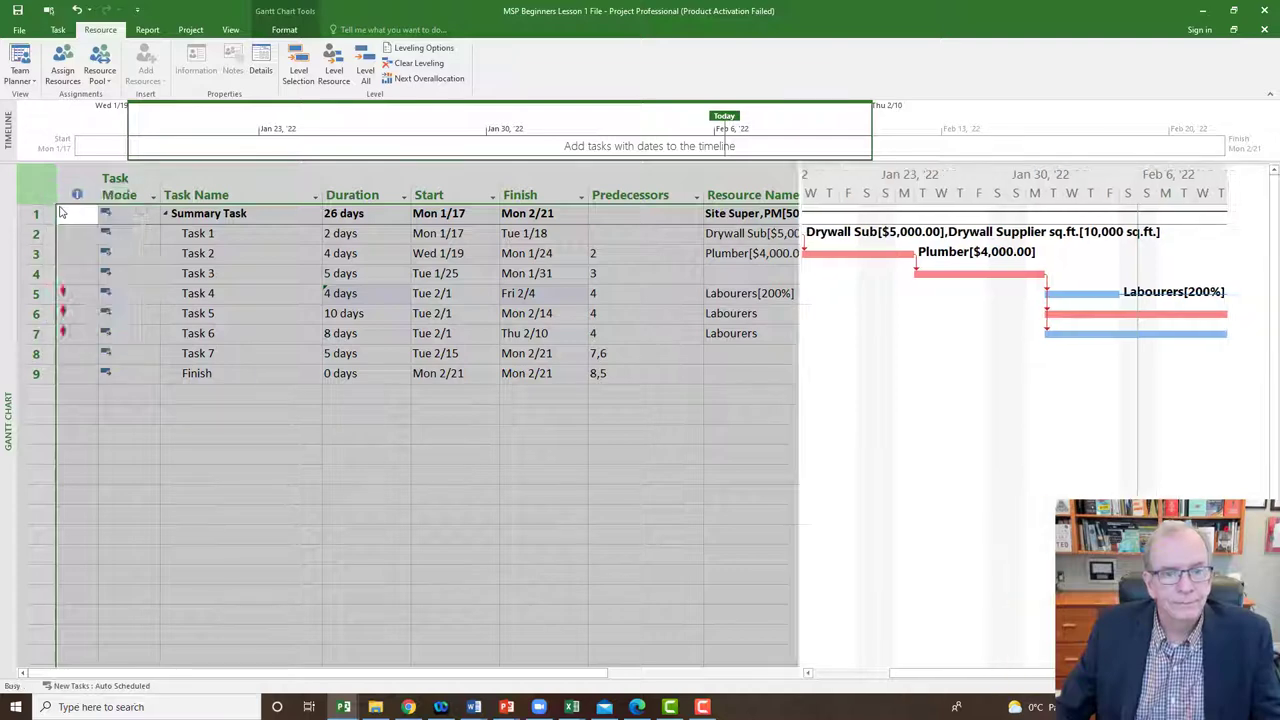
- Review the total cost of the Summary Task against the costs of Task 1, Task 2 and Task 4
left_click(433, 216)
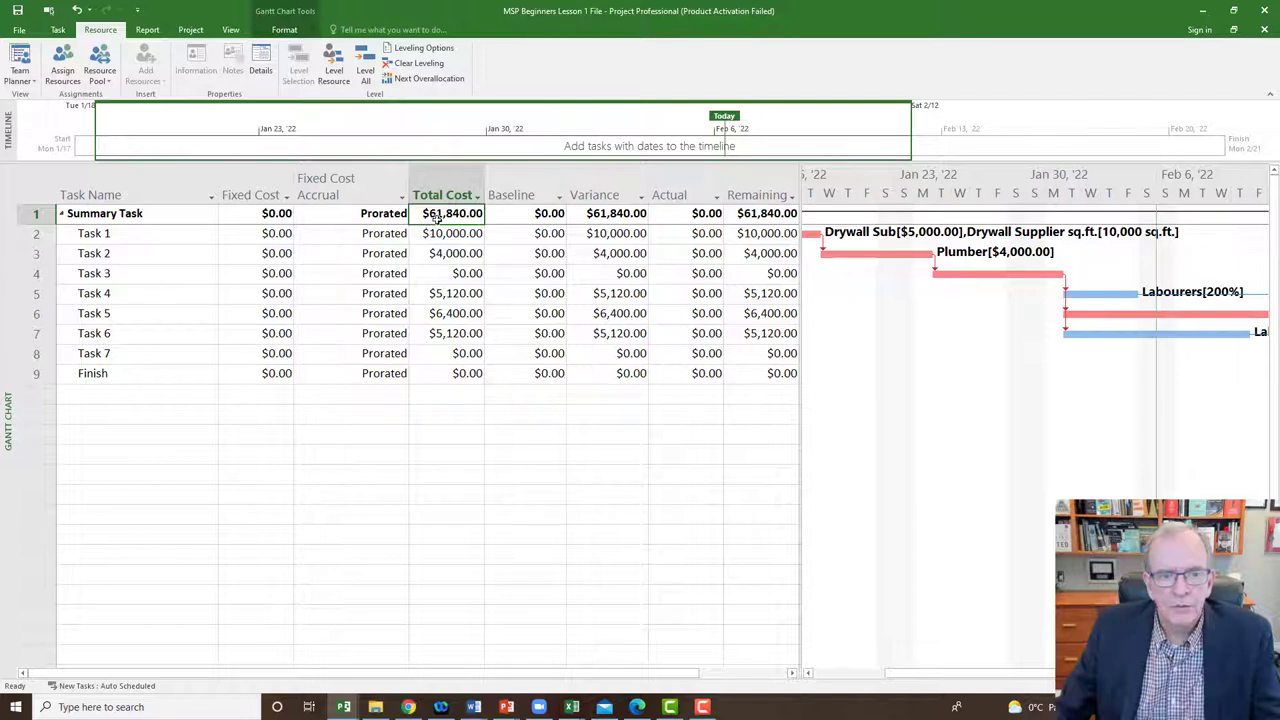
left_click(436, 238)
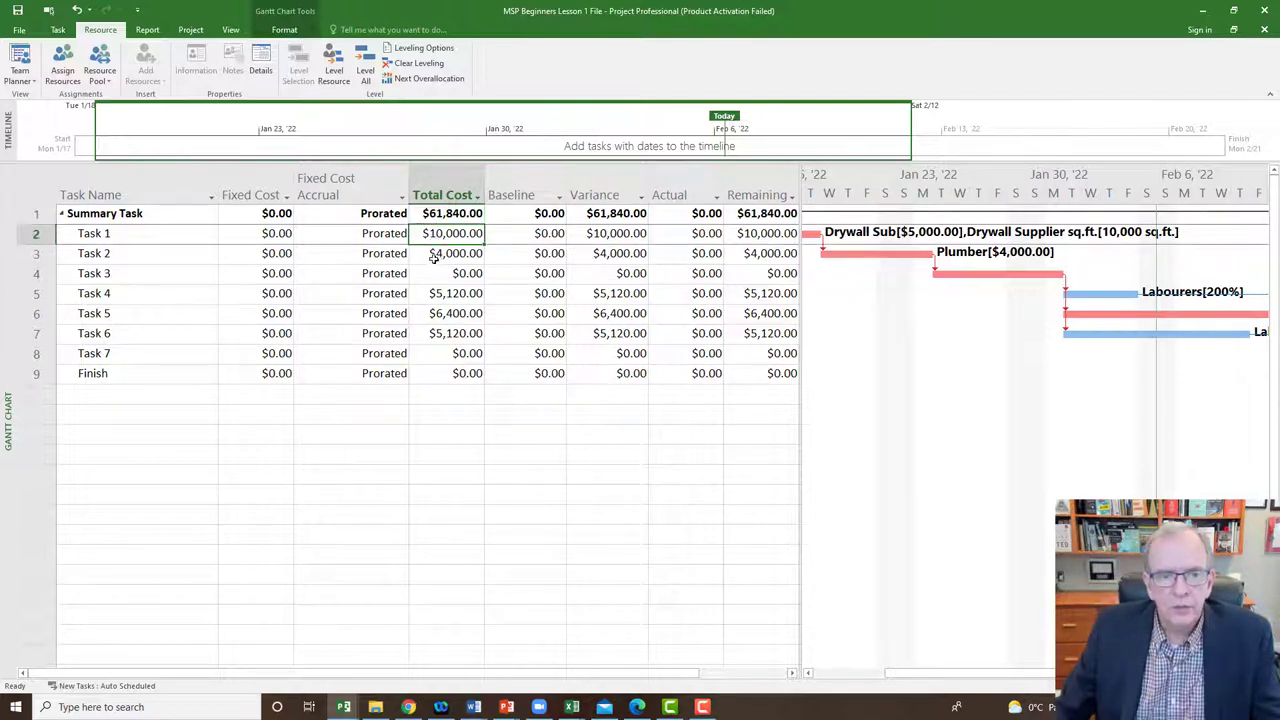
left_click(436, 258)
left_click(437, 294)
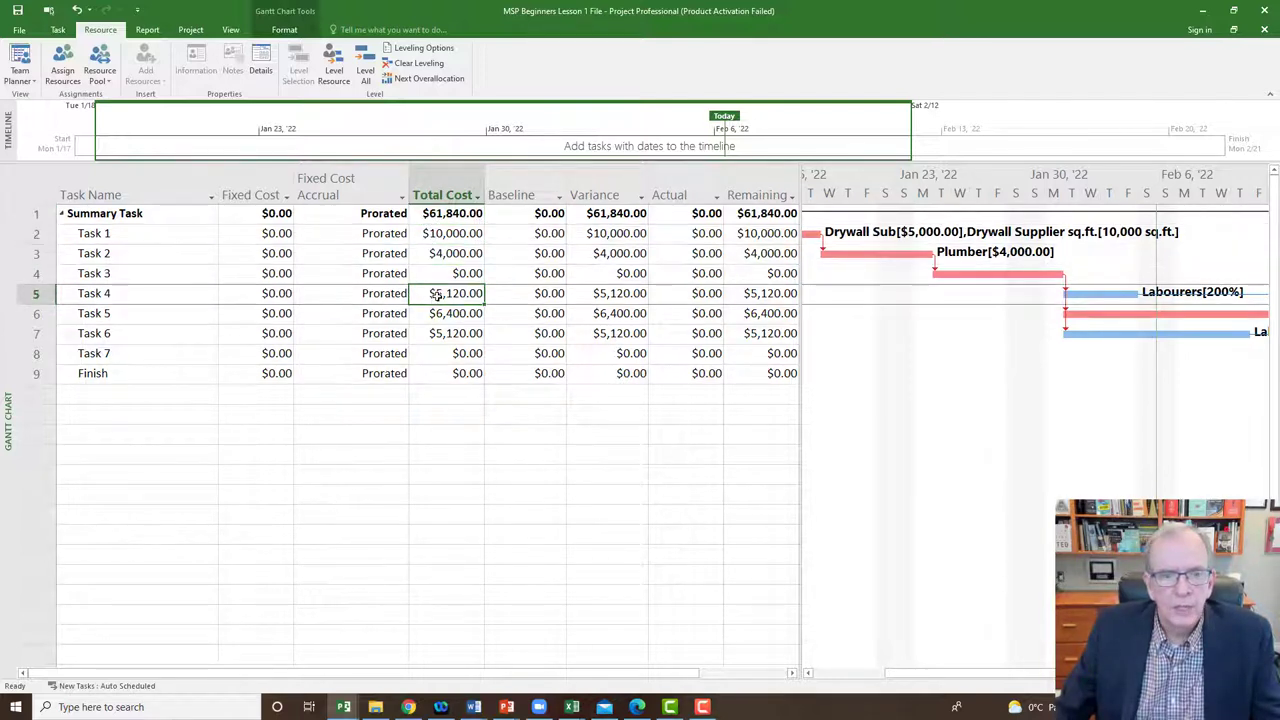
left_click(446, 236)
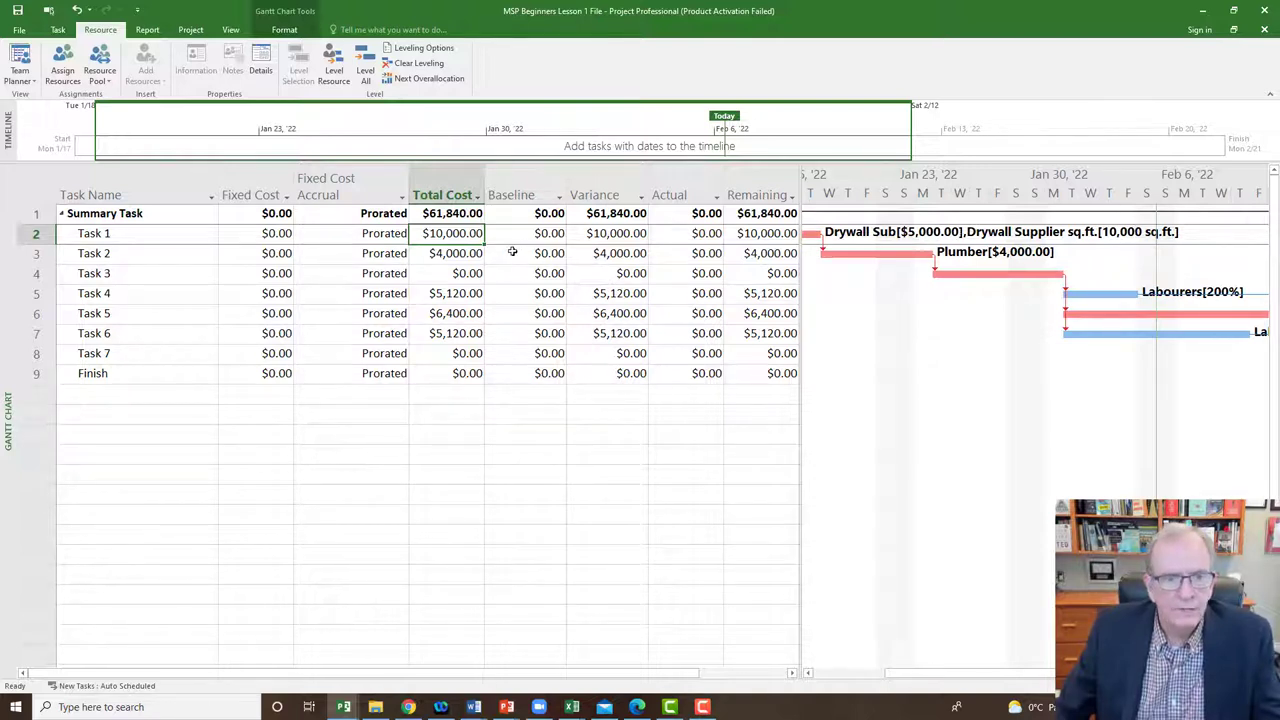
left_click(452, 255)
left_click(455, 292)
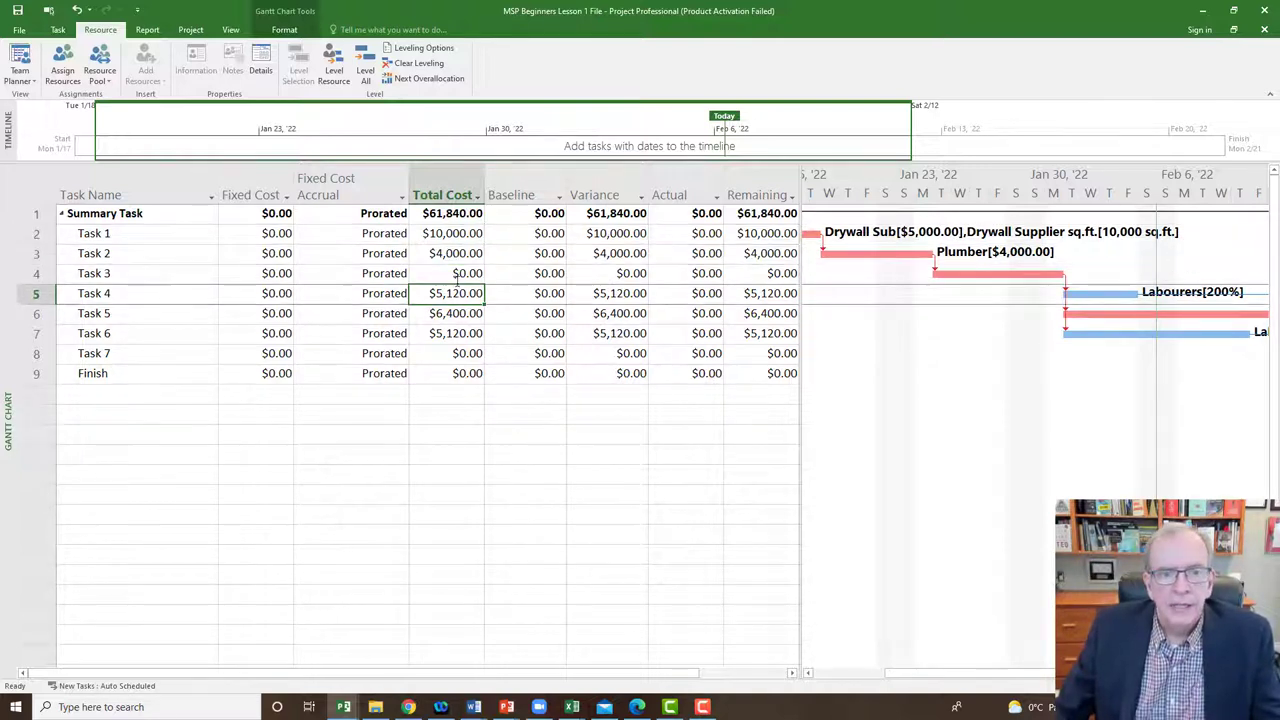
left_click(454, 234)
left_click(463, 256)
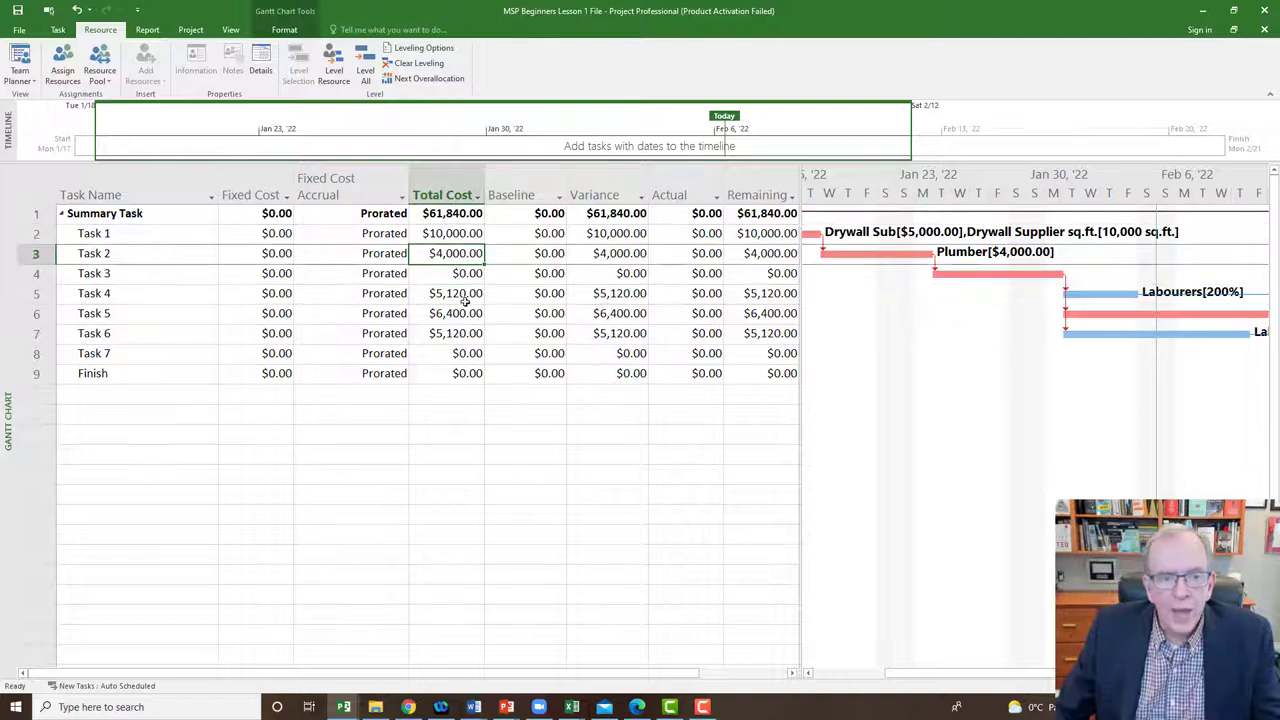
left_click(458, 213)
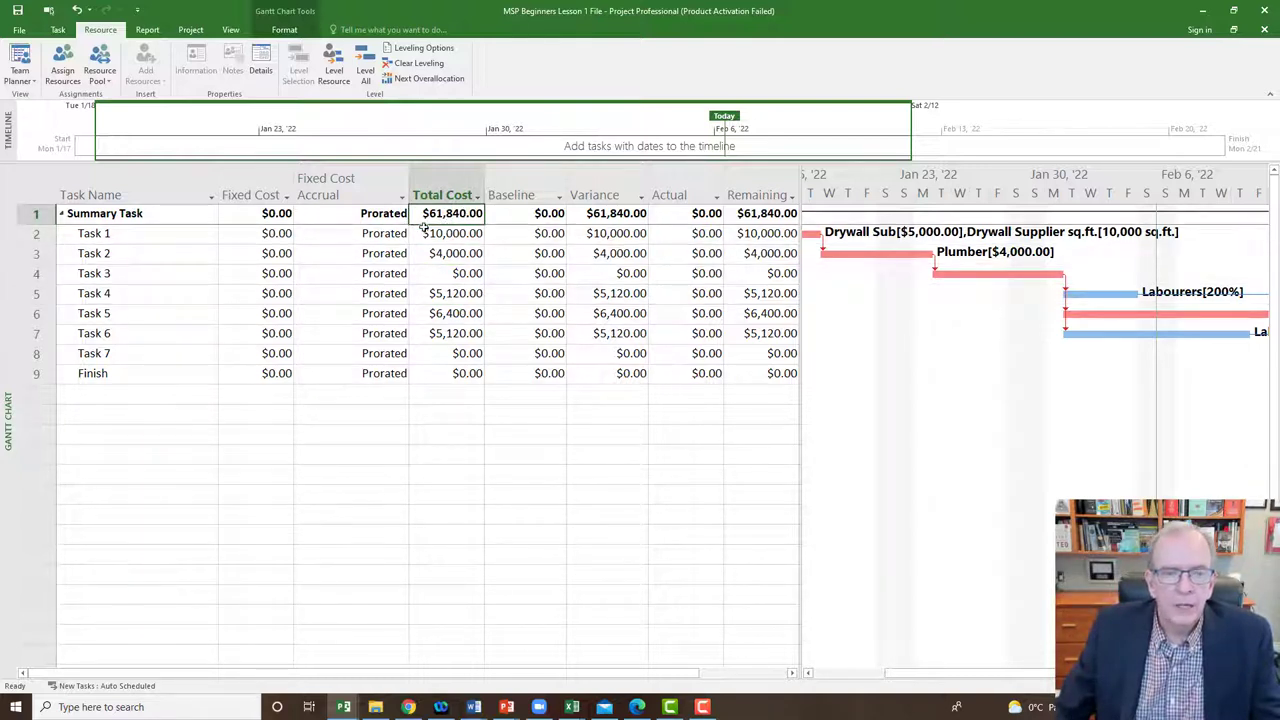
- Switch the task sheet back to the Entry table
left_click(36, 186)
right_click(36, 186)
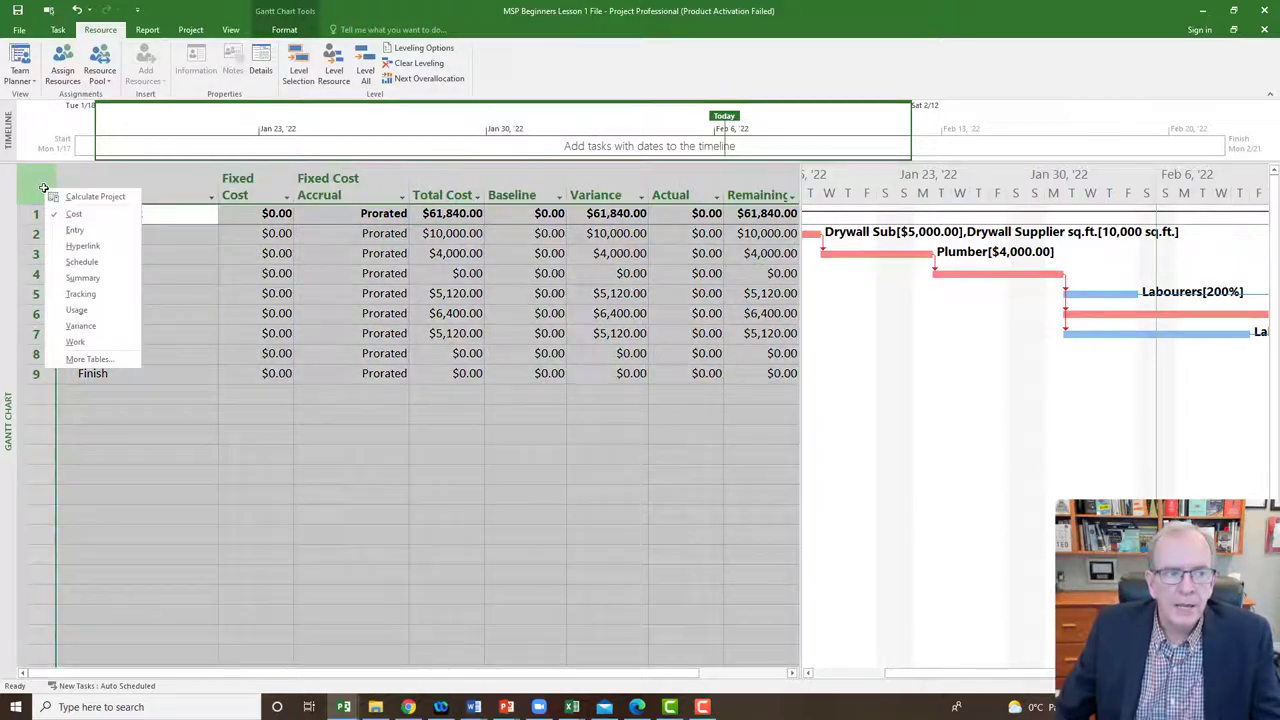
left_click(74, 230)
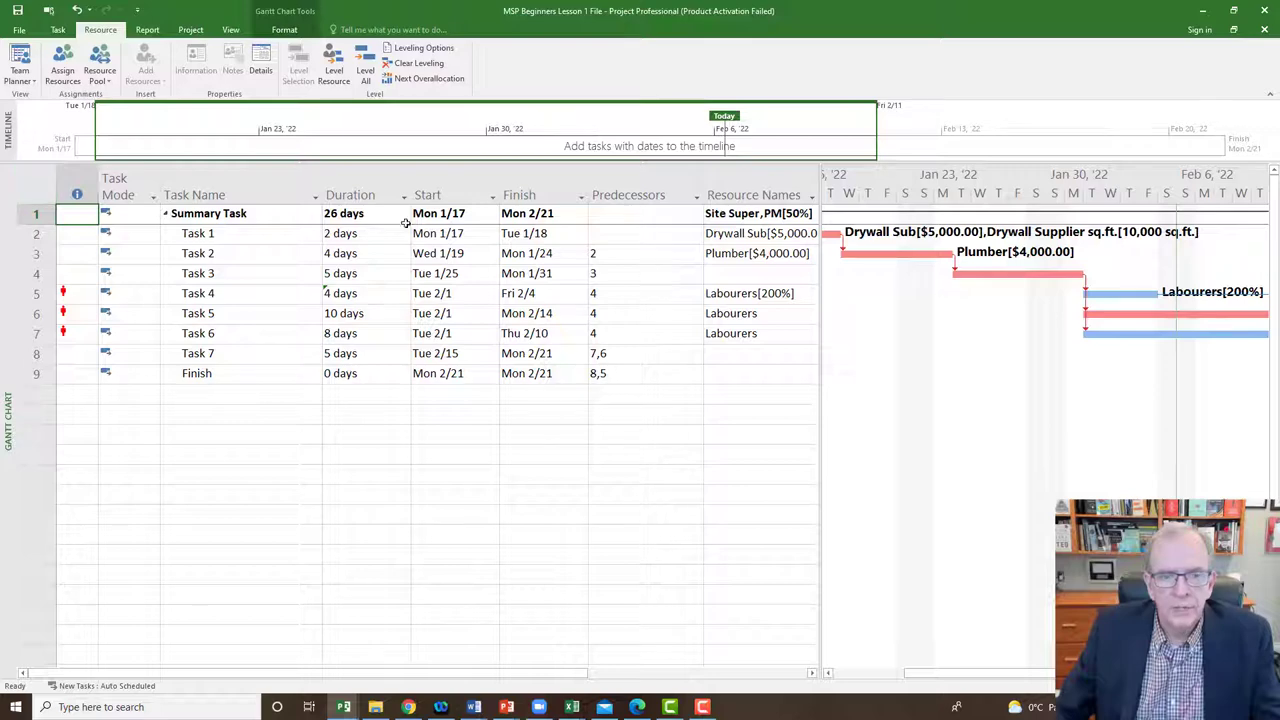
- Display the Cost table again to check the Summary Task's total cost, and return to the Entry table
left_click(22, 193)
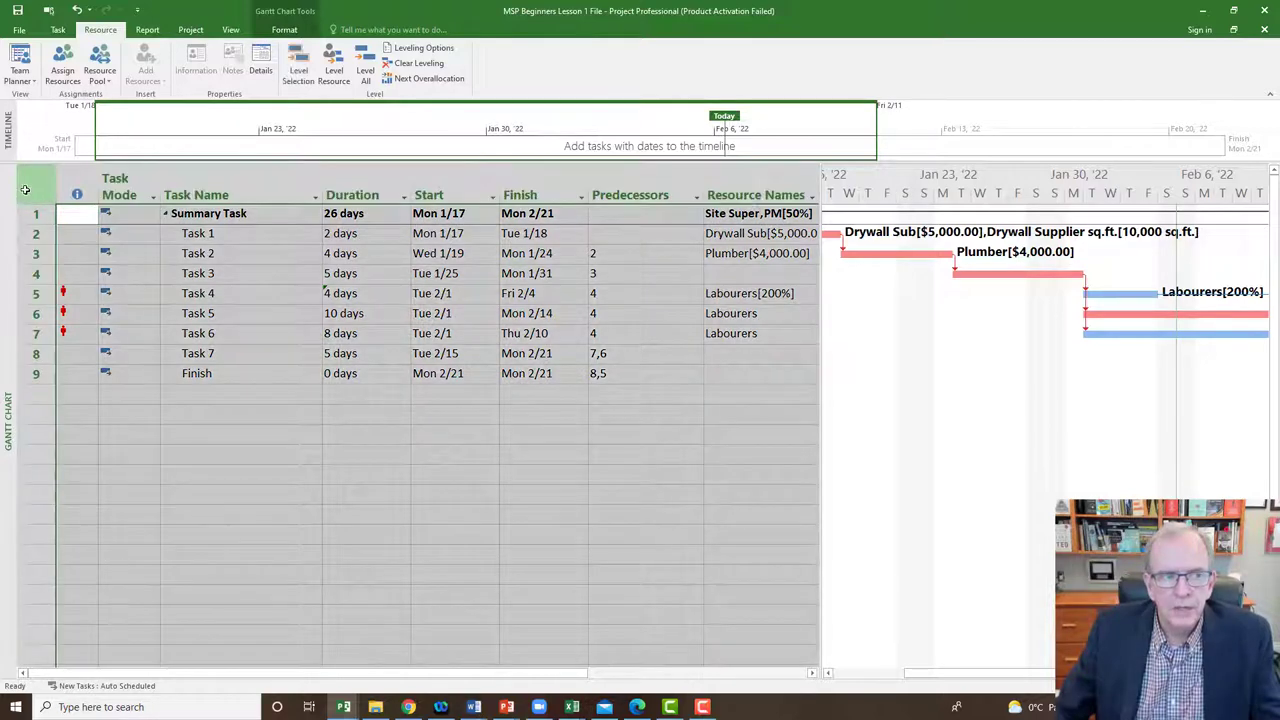
right_click(22, 193)
left_click(52, 216)
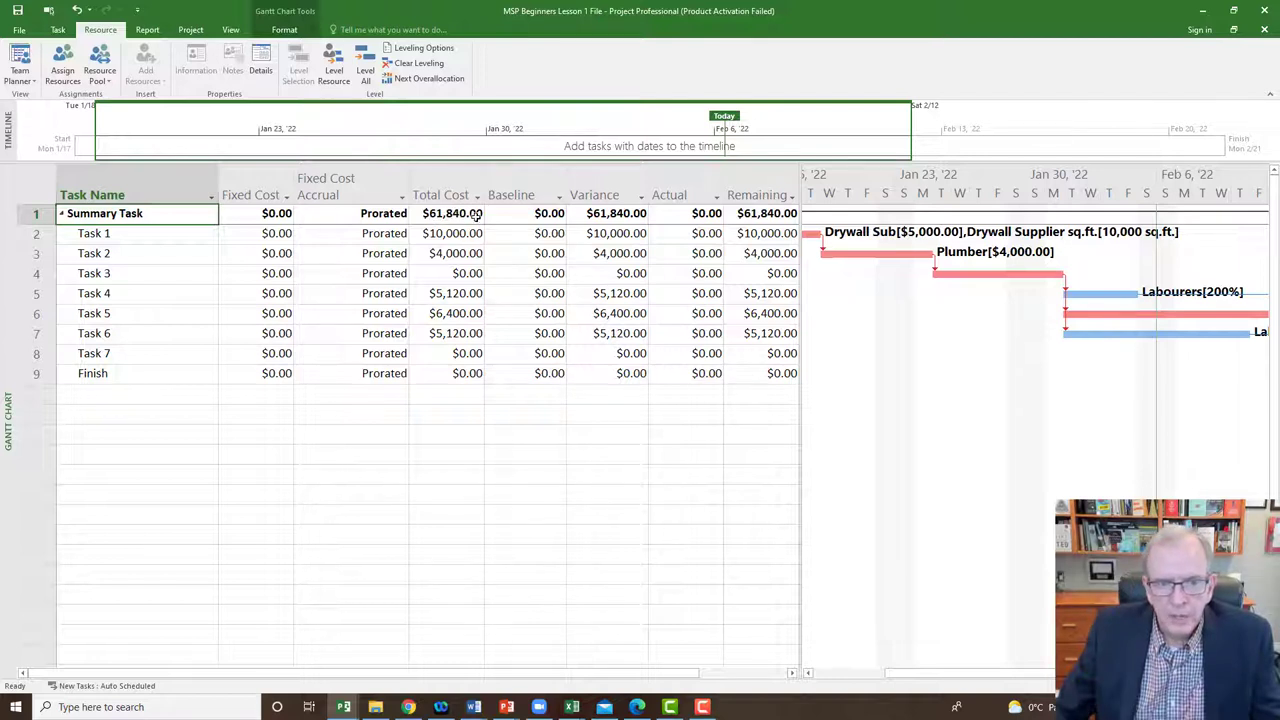
left_click(477, 215)
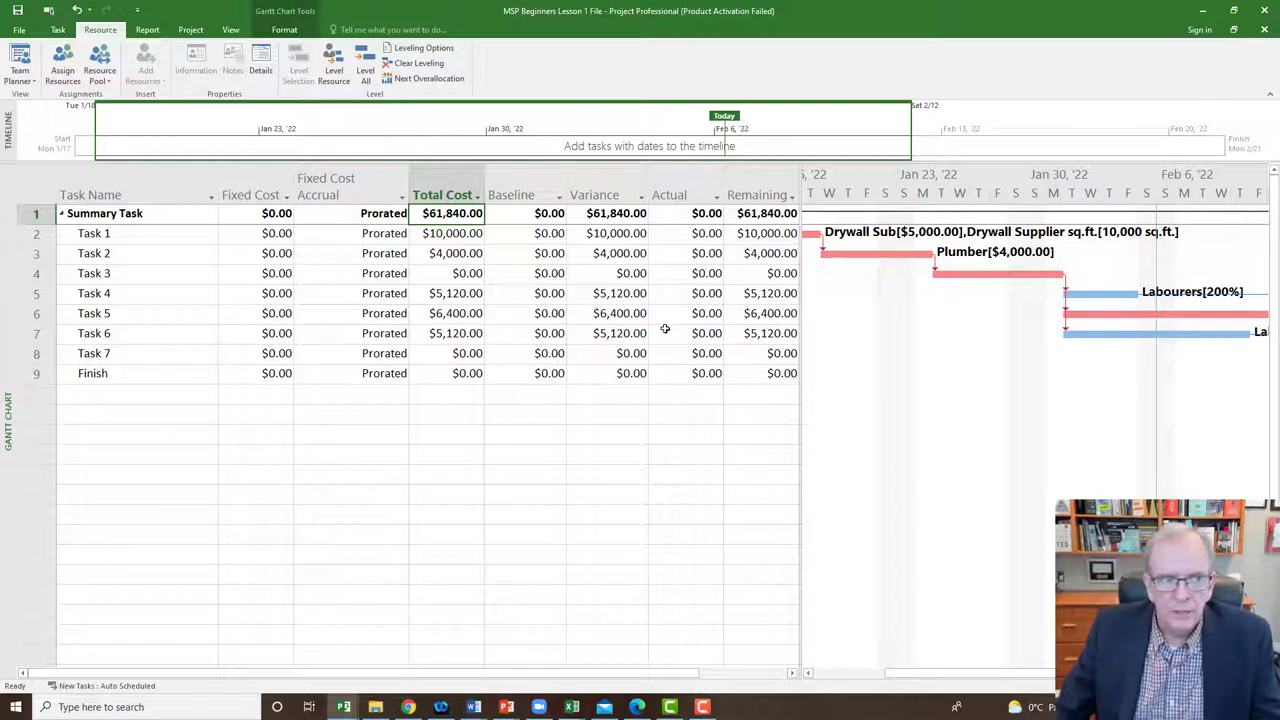
left_click(32, 188)
right_click(32, 188)
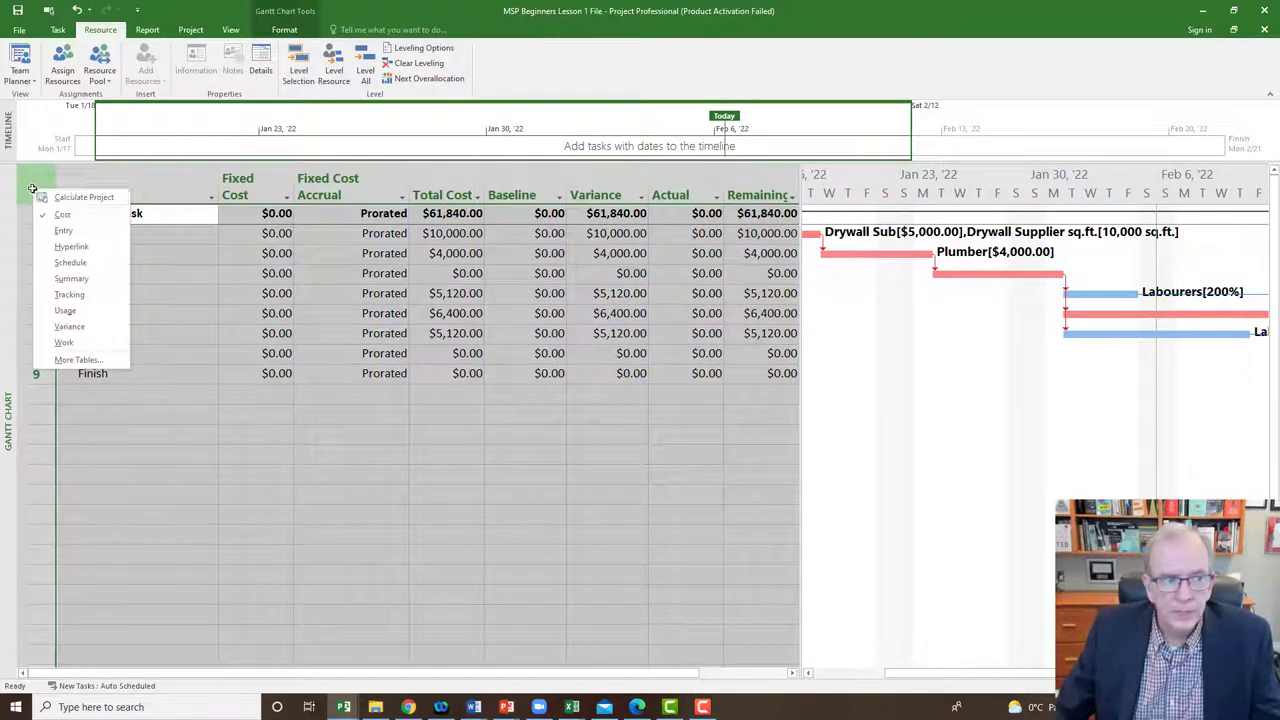
left_click(63, 230)
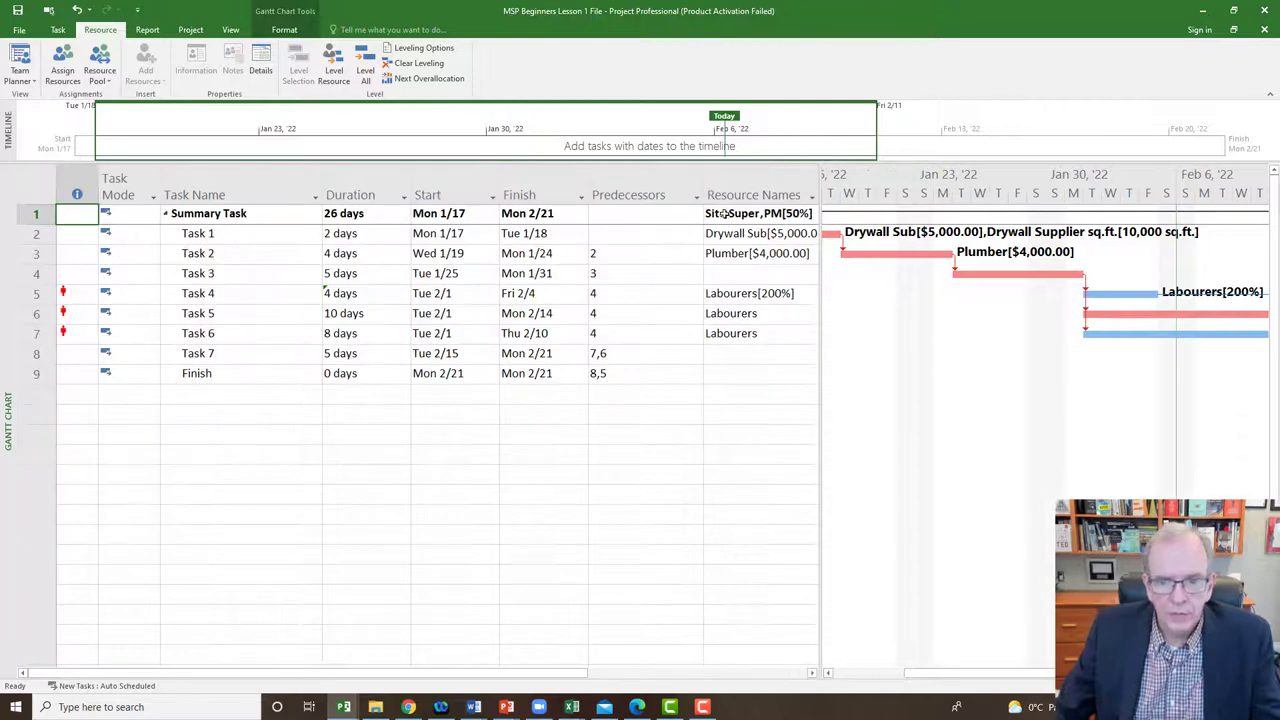
- Widen the Resource Names column and reposition the divider between the task sheet and the Gantt bars over that column
left_click_drag(816, 235, 850, 193)
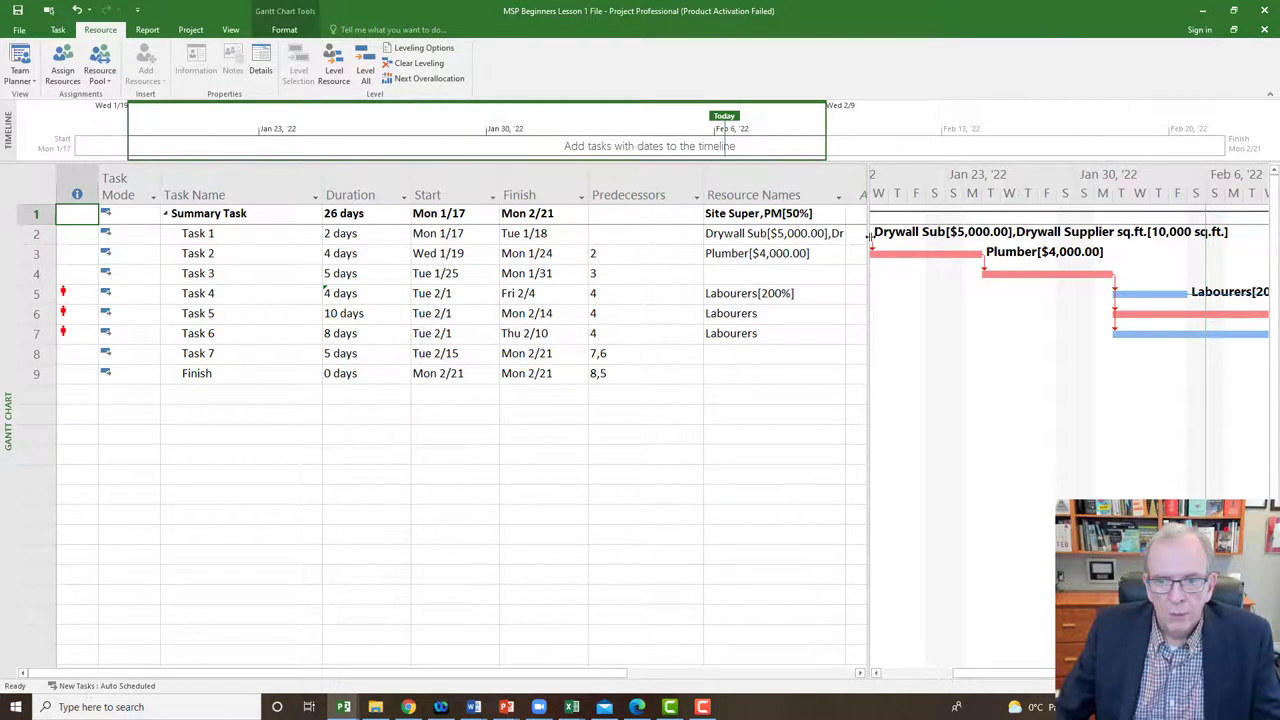
left_click_drag(868, 235, 913, 240)
left_click_drag(856, 194, 885, 195)
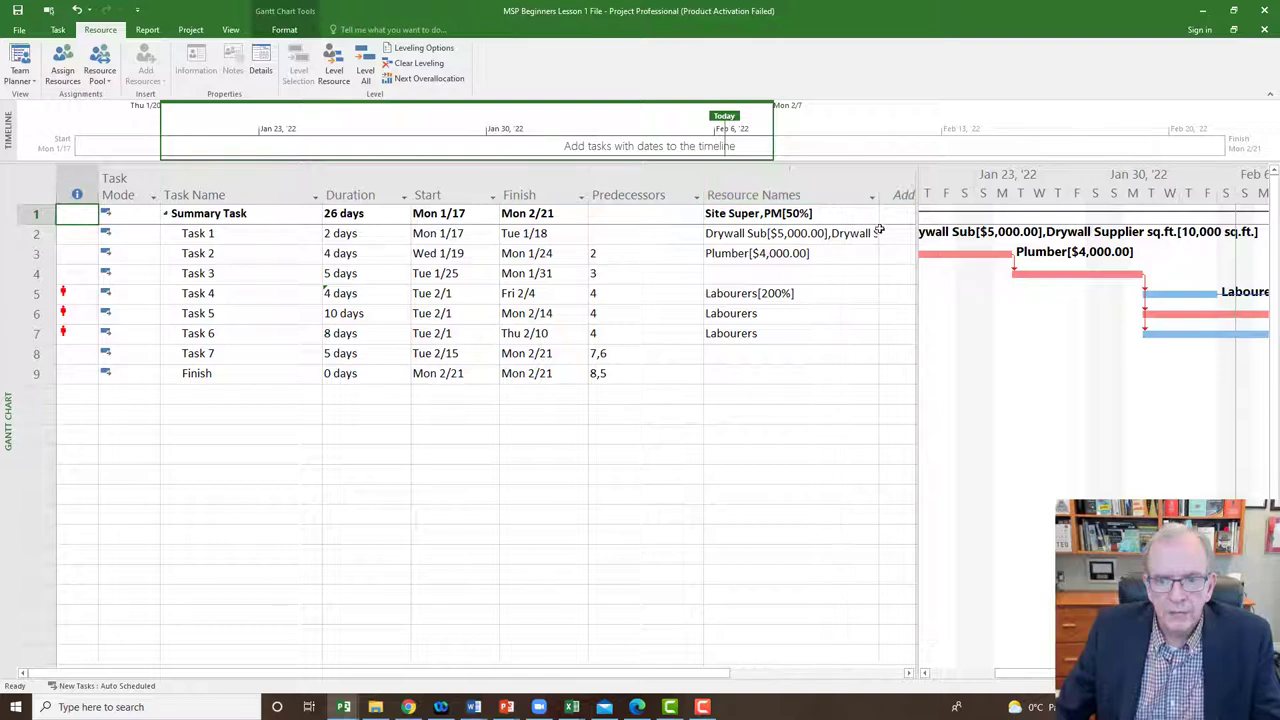
left_click_drag(916, 247, 829, 255)
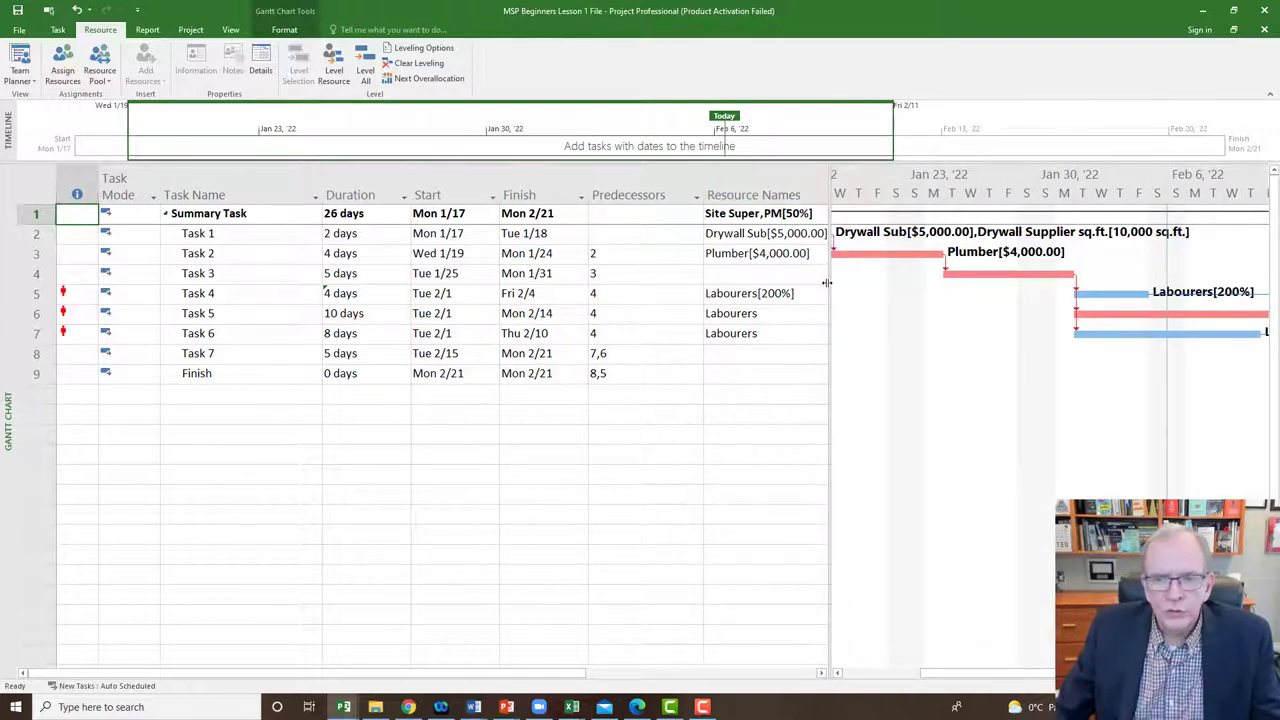
- Examine the Labourers assignments of Task 4, Task 5 and Task 6 in the Resource Names column
left_click(756, 300)
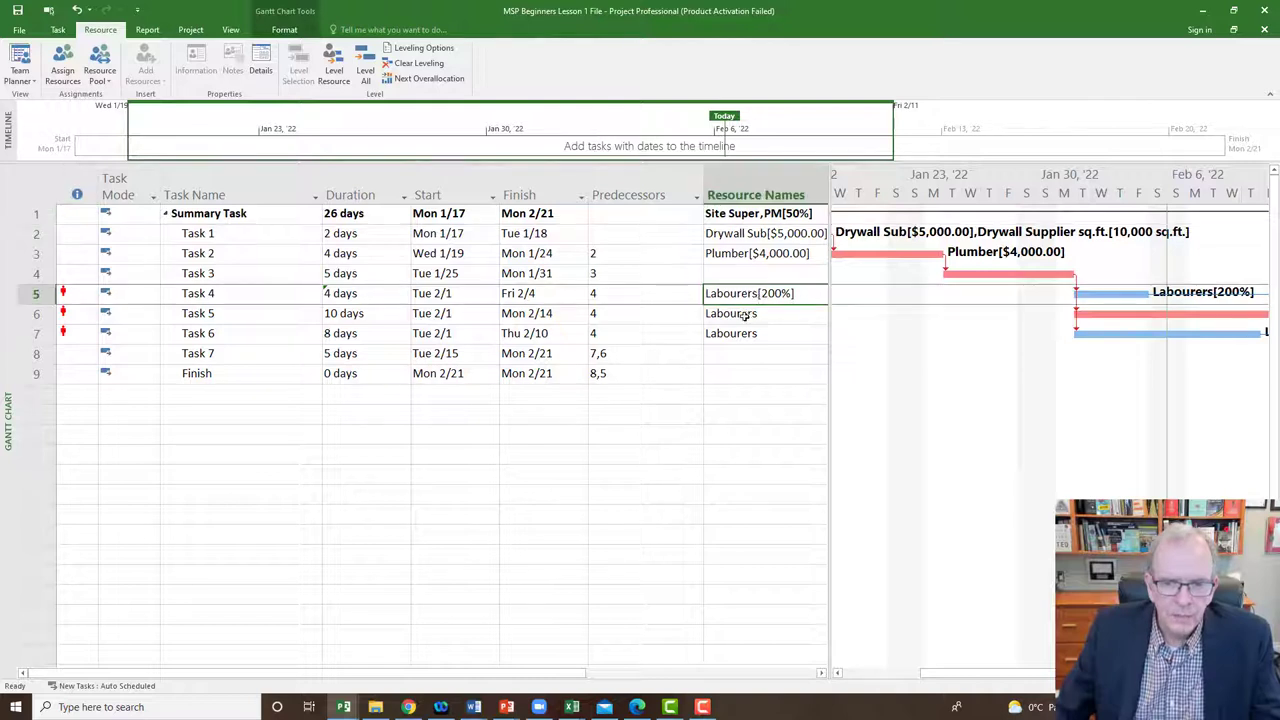
left_click(746, 315)
left_click(743, 335)
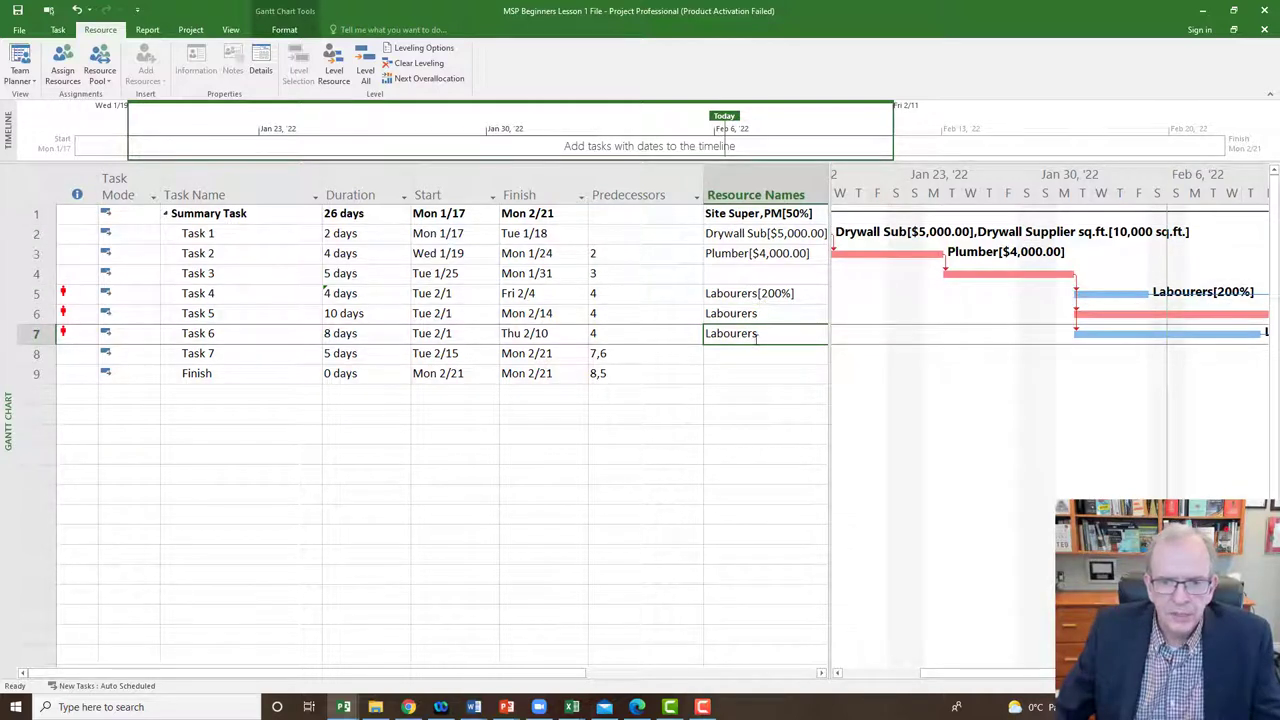
- Examine the Labourers units assigned to Task 6 and Task 4 in the Assign Resources dialog, and close it
left_click(62, 65)
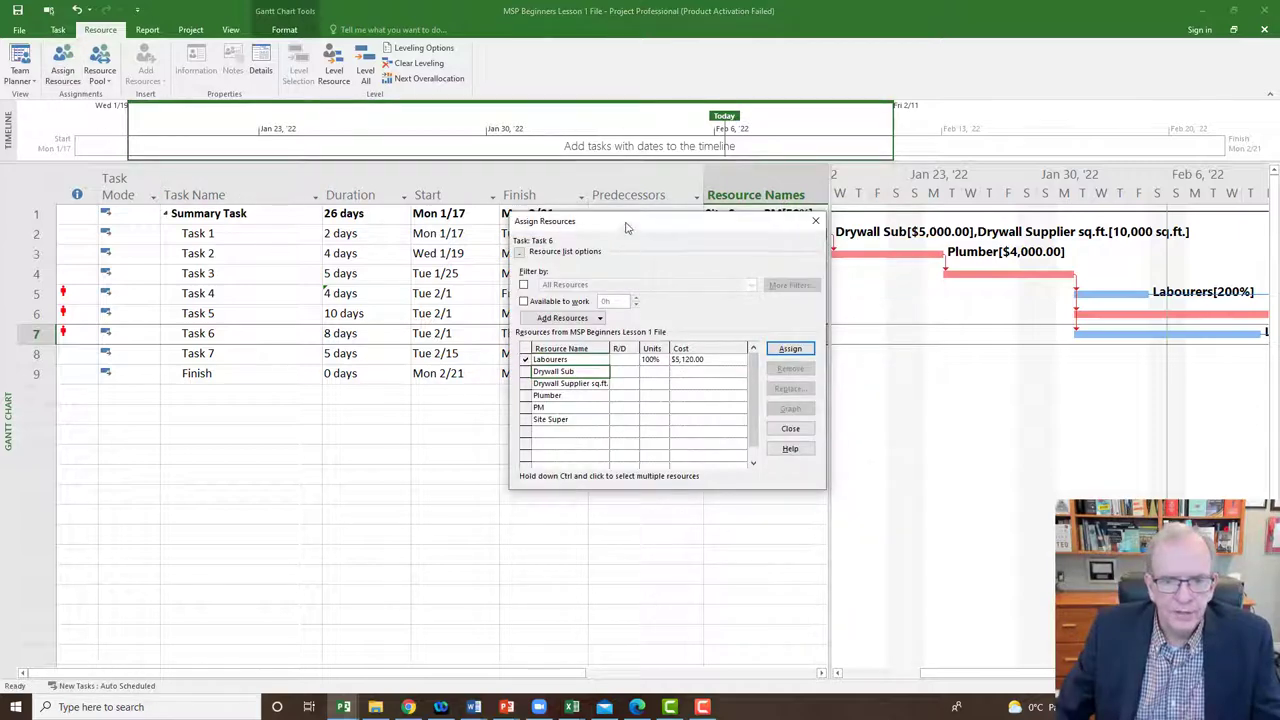
left_click_drag(628, 226, 571, 371)
left_click(244, 320)
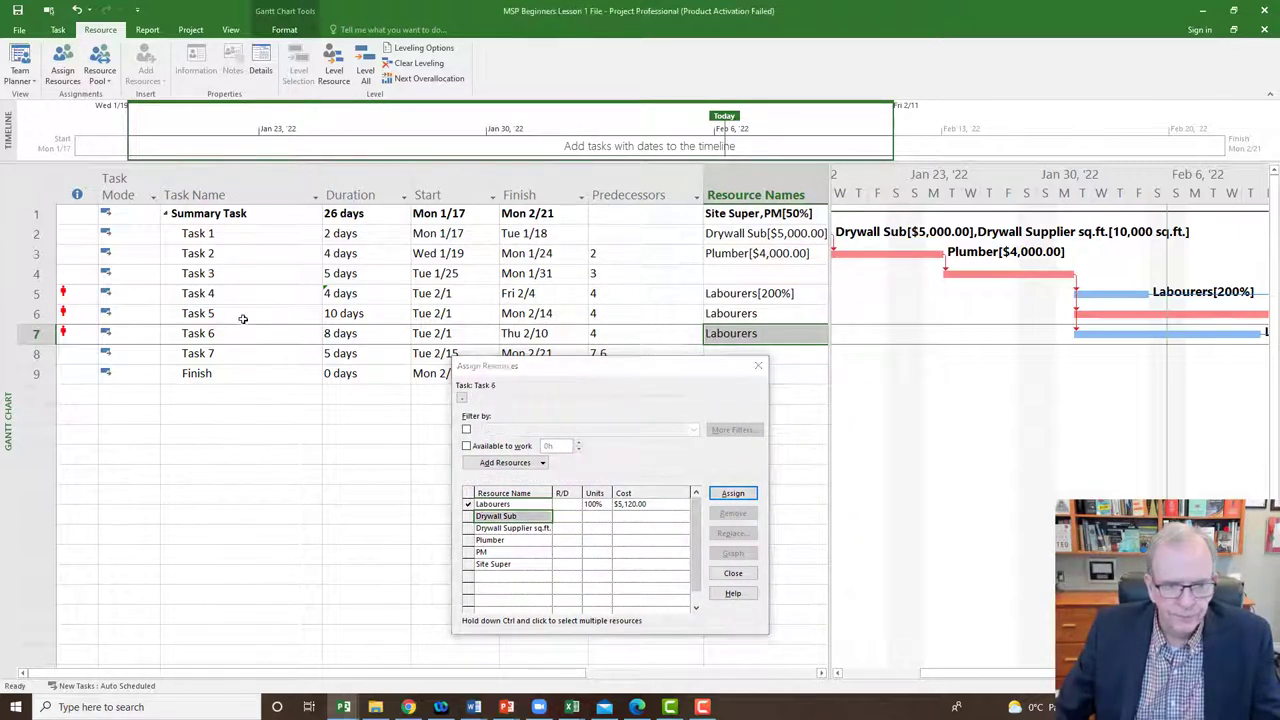
left_click(233, 293)
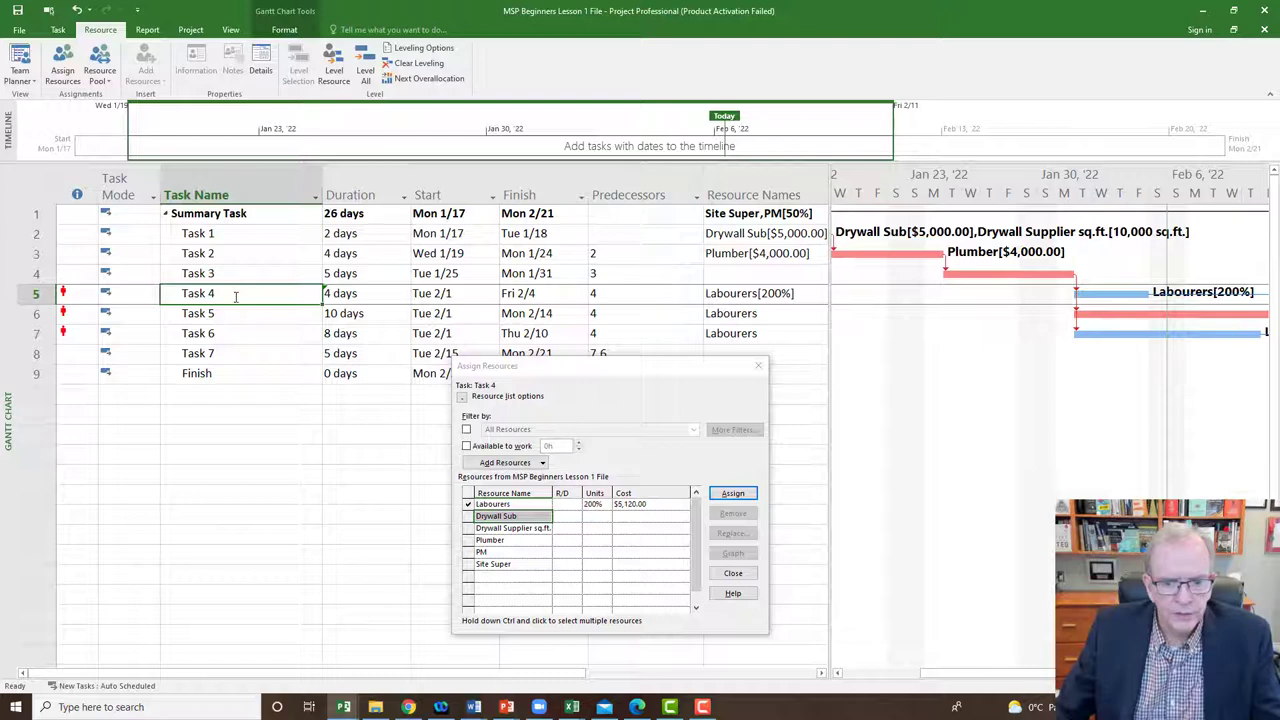
left_click_drag(557, 369, 462, 344)
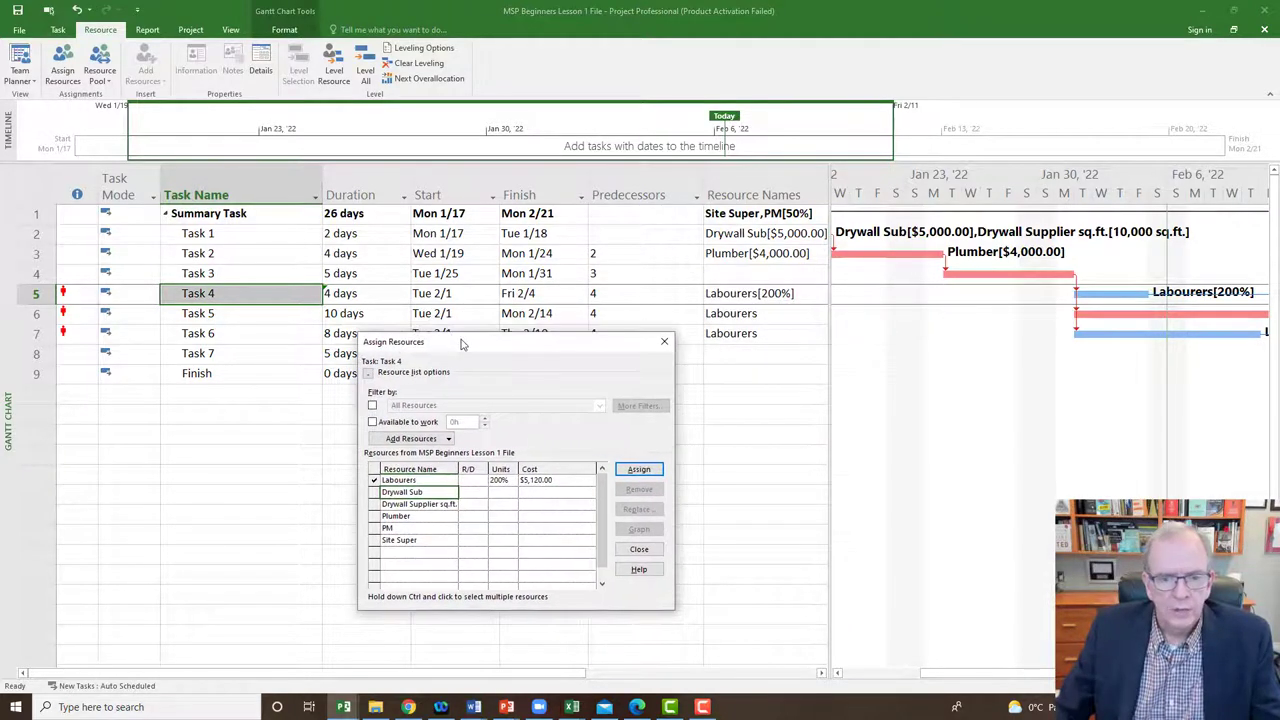
left_click(664, 341)
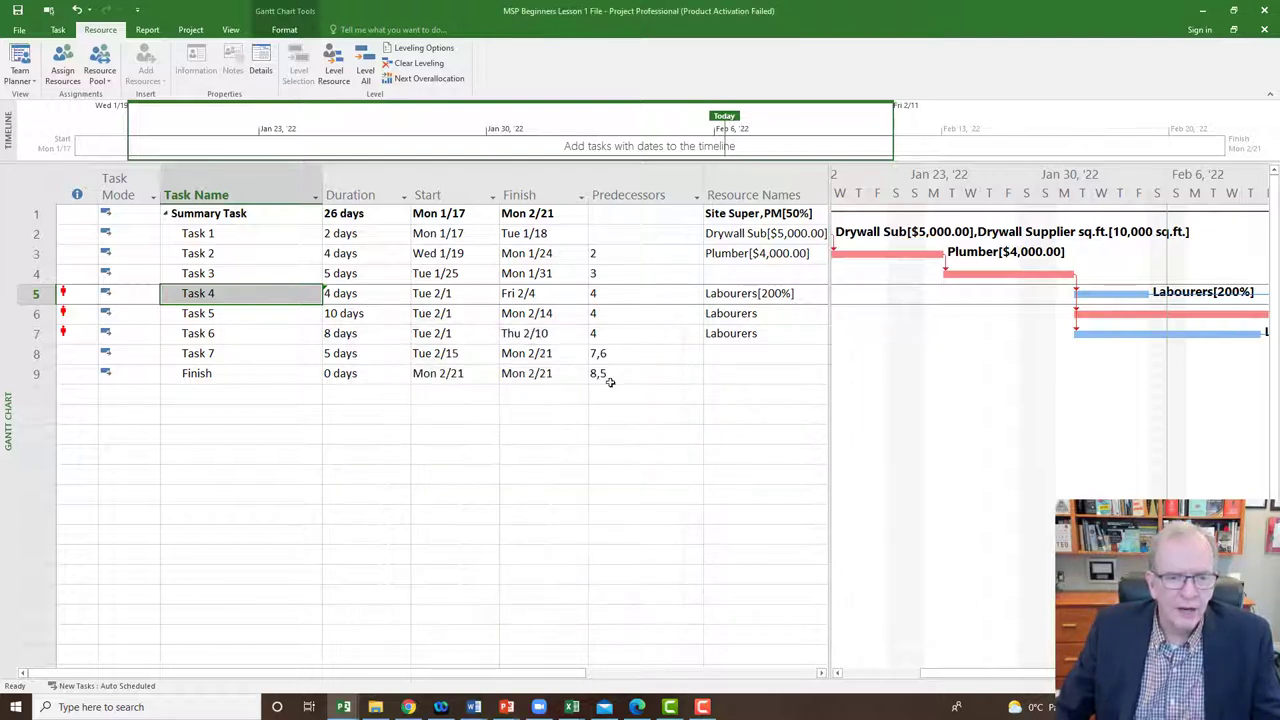
left_click(467, 333)
left_click(279, 416)
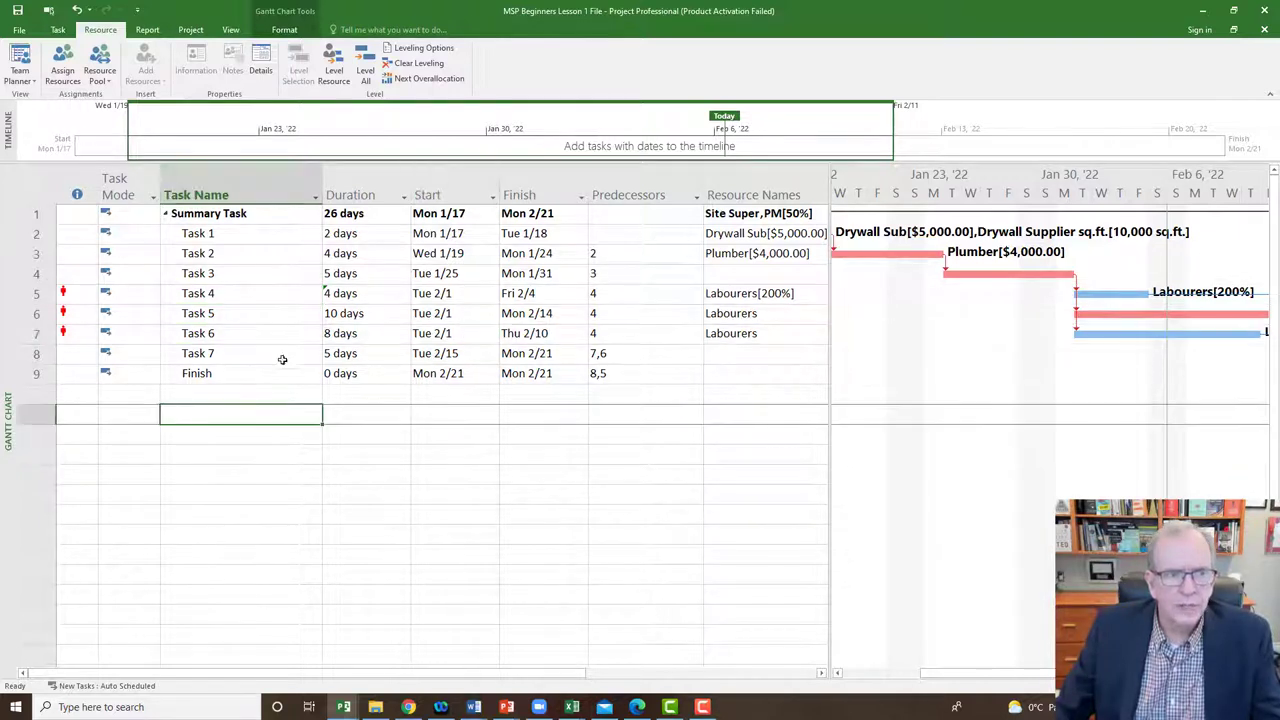
- Filter the task sheet with the Using Resource filter to show only tasks using Labourers
left_click(230, 31)
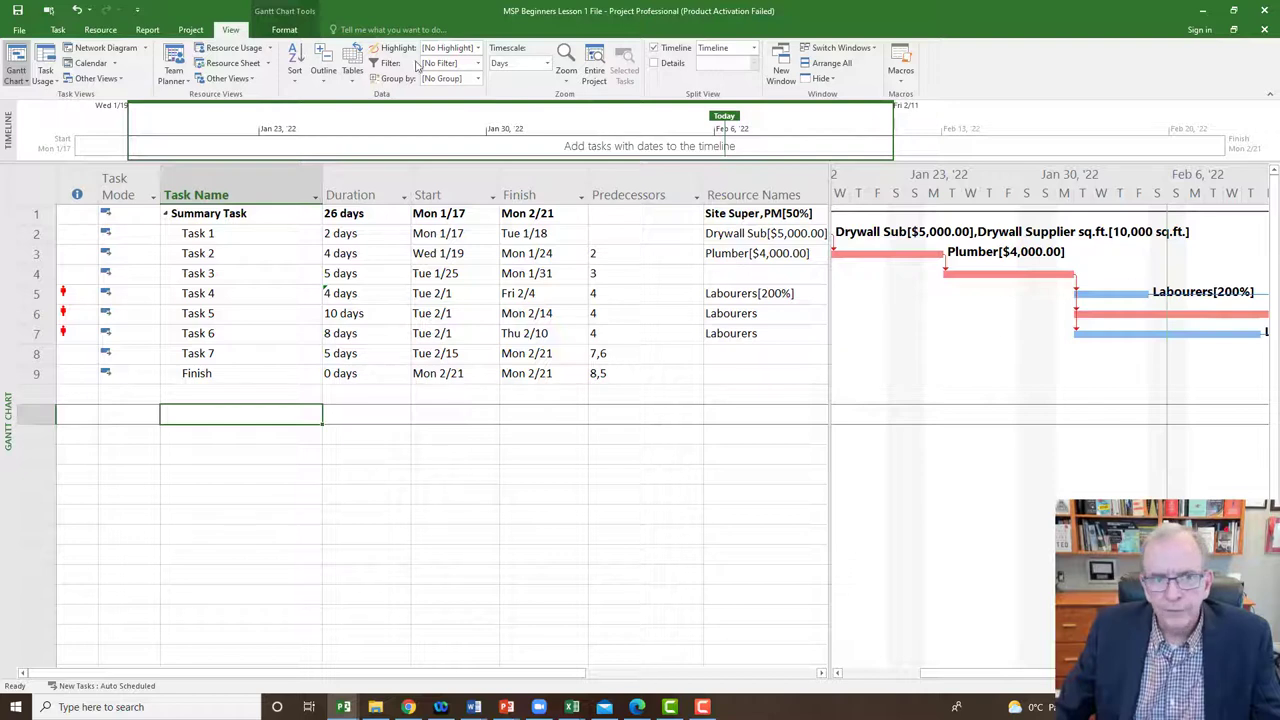
left_click(479, 63)
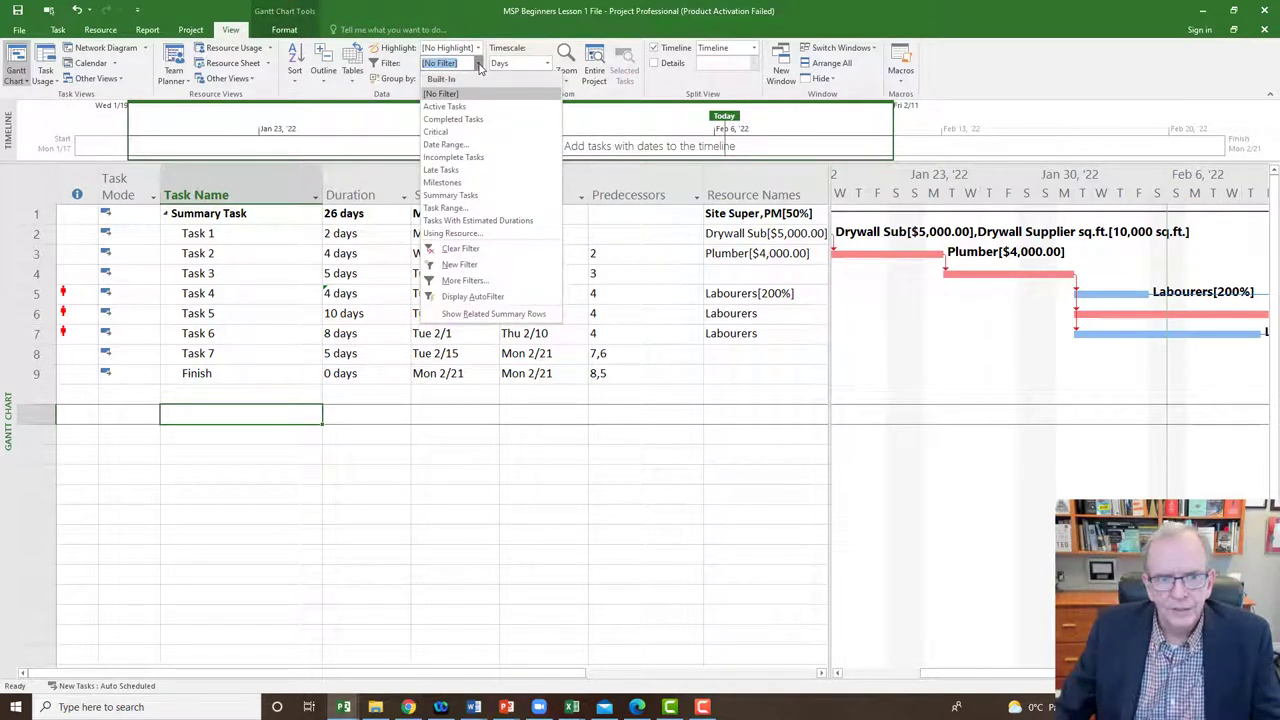
left_click(470, 233)
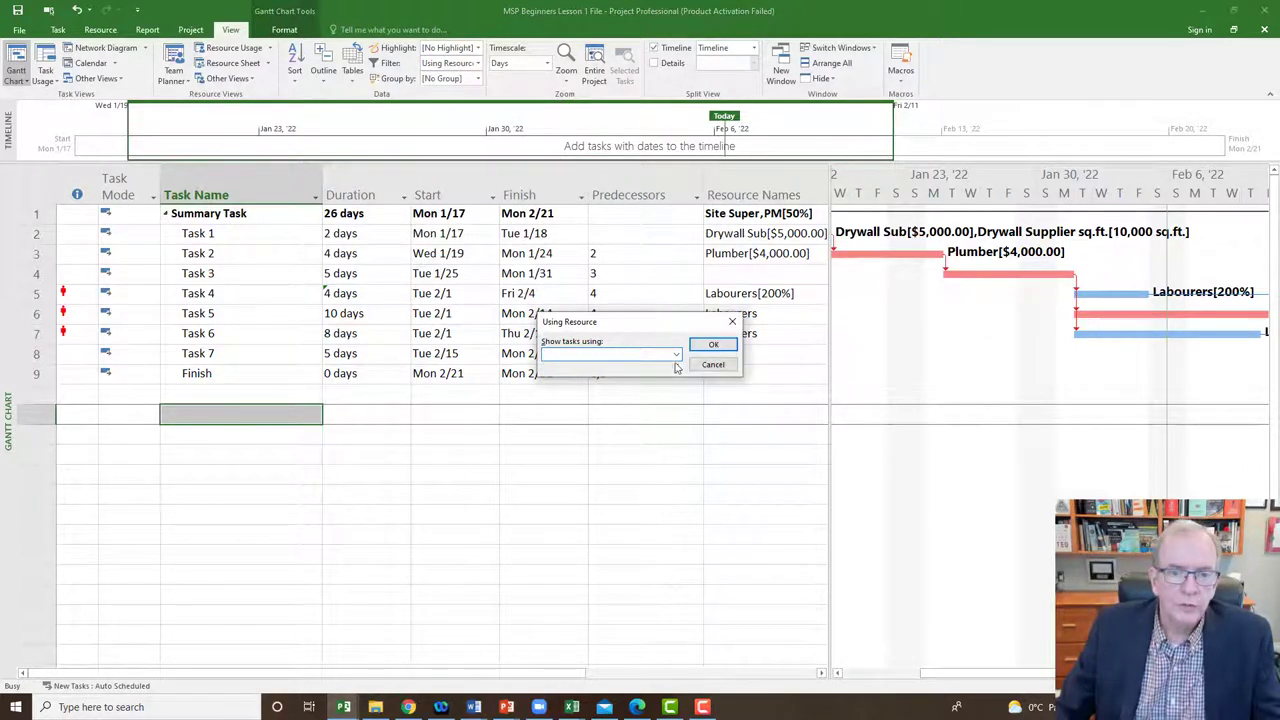
left_click(676, 355)
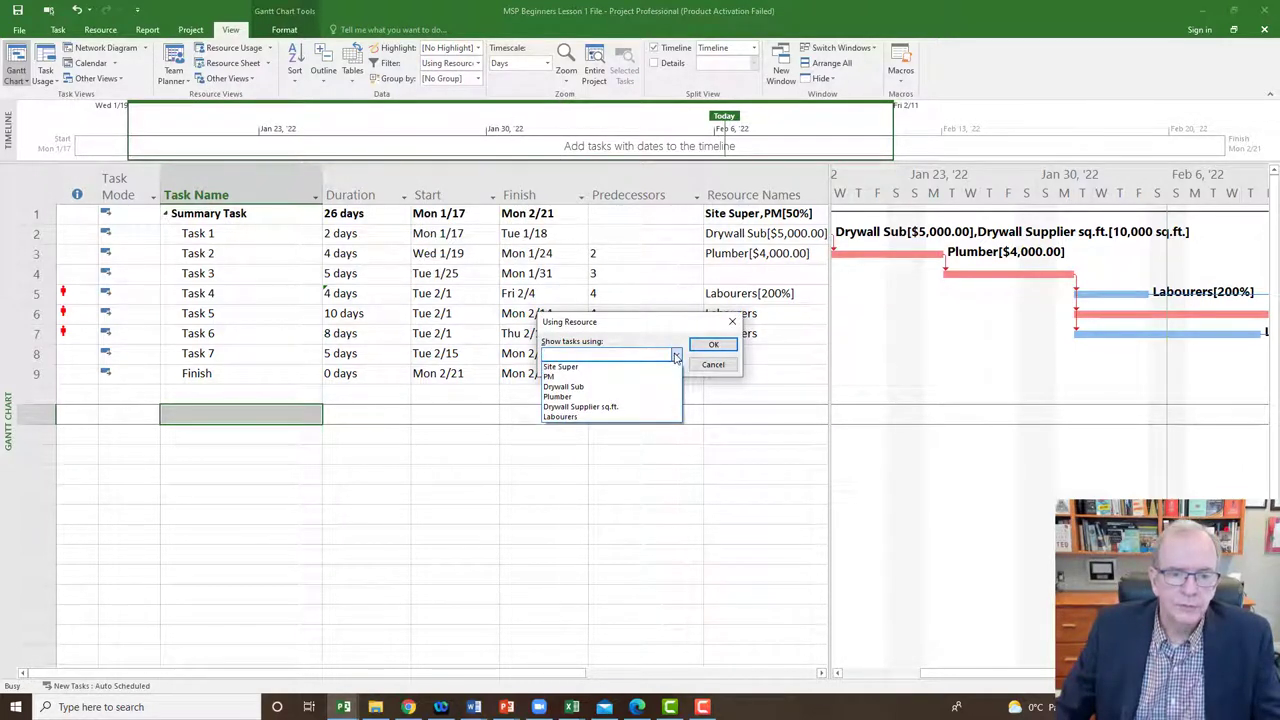
left_click(657, 417)
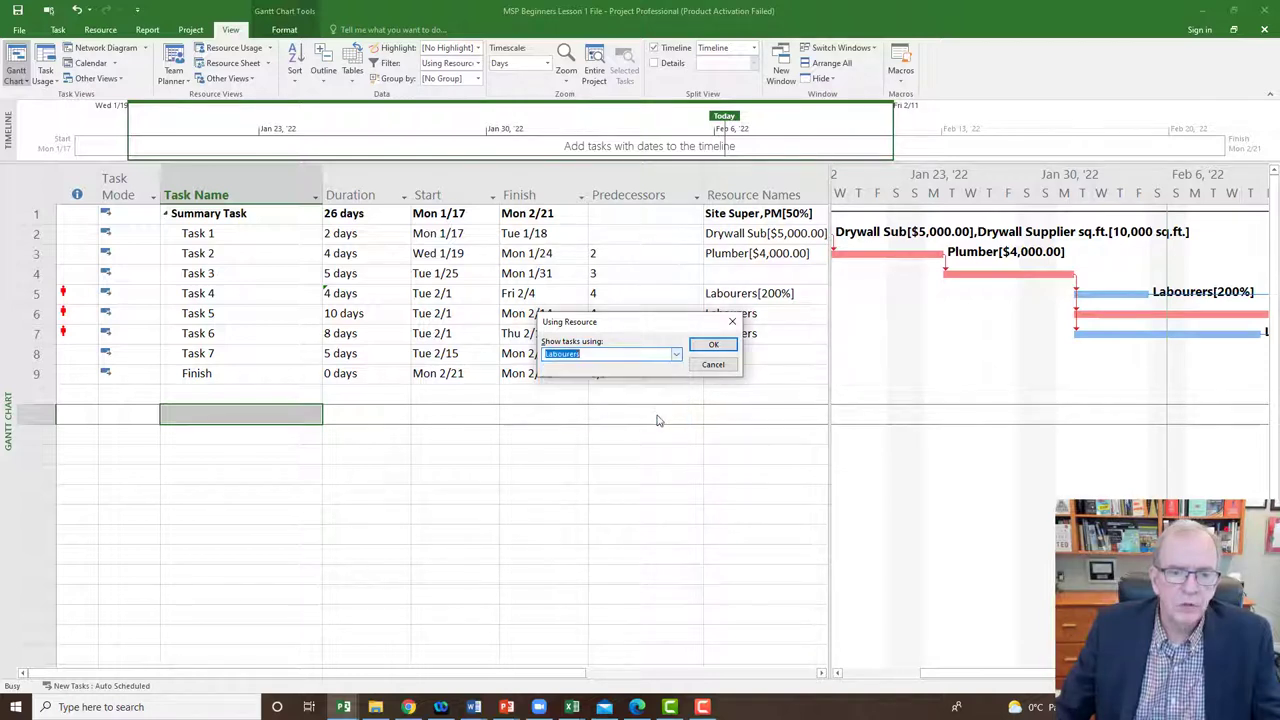
left_click(713, 344)
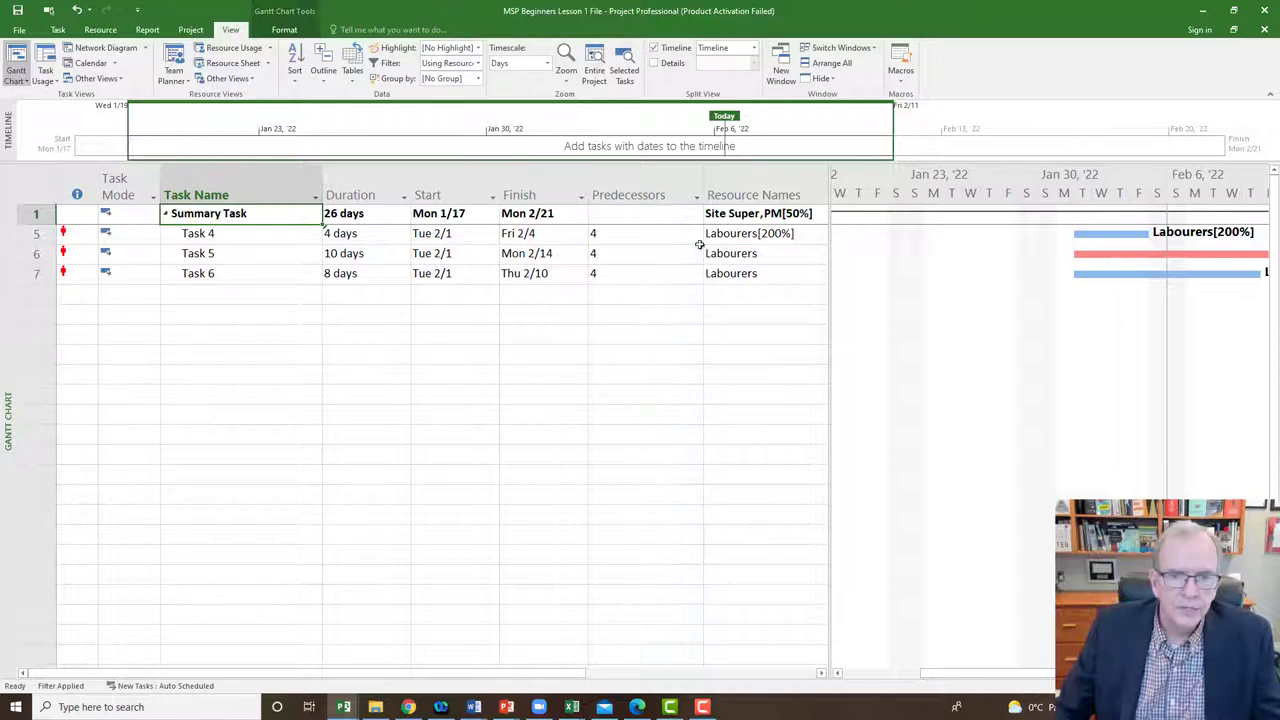
- Display the Cost table for the filtered Labourers tasks to review their total costs
left_click(36, 178)
right_click(36, 178)
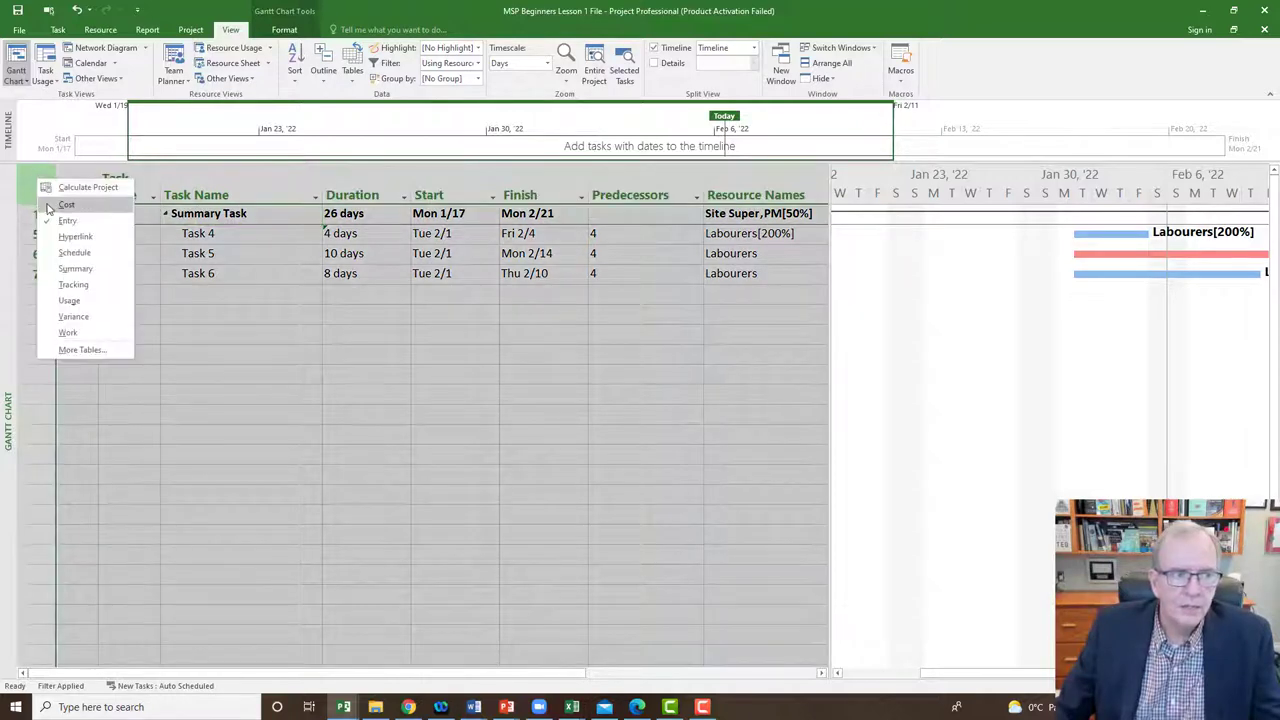
left_click(60, 205)
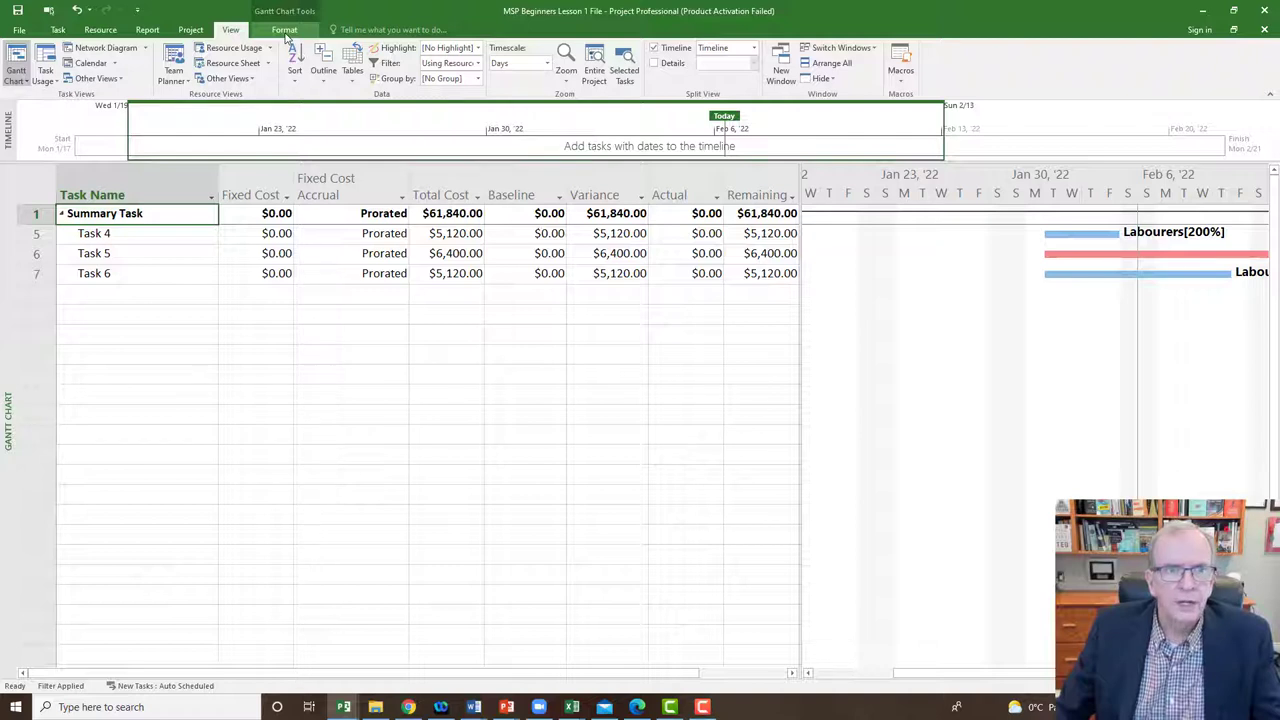
- Hide the summary tasks in the filtered Cost table and show them again
left_click(285, 30)
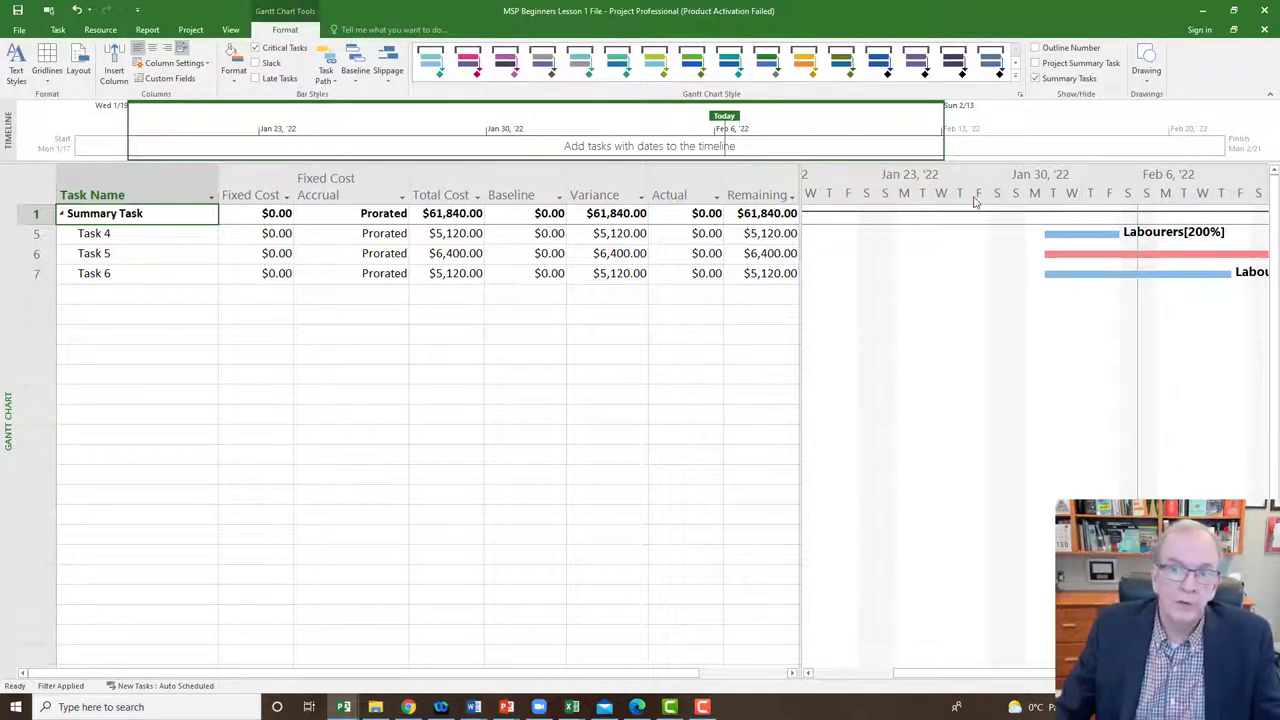
left_click(1036, 79)
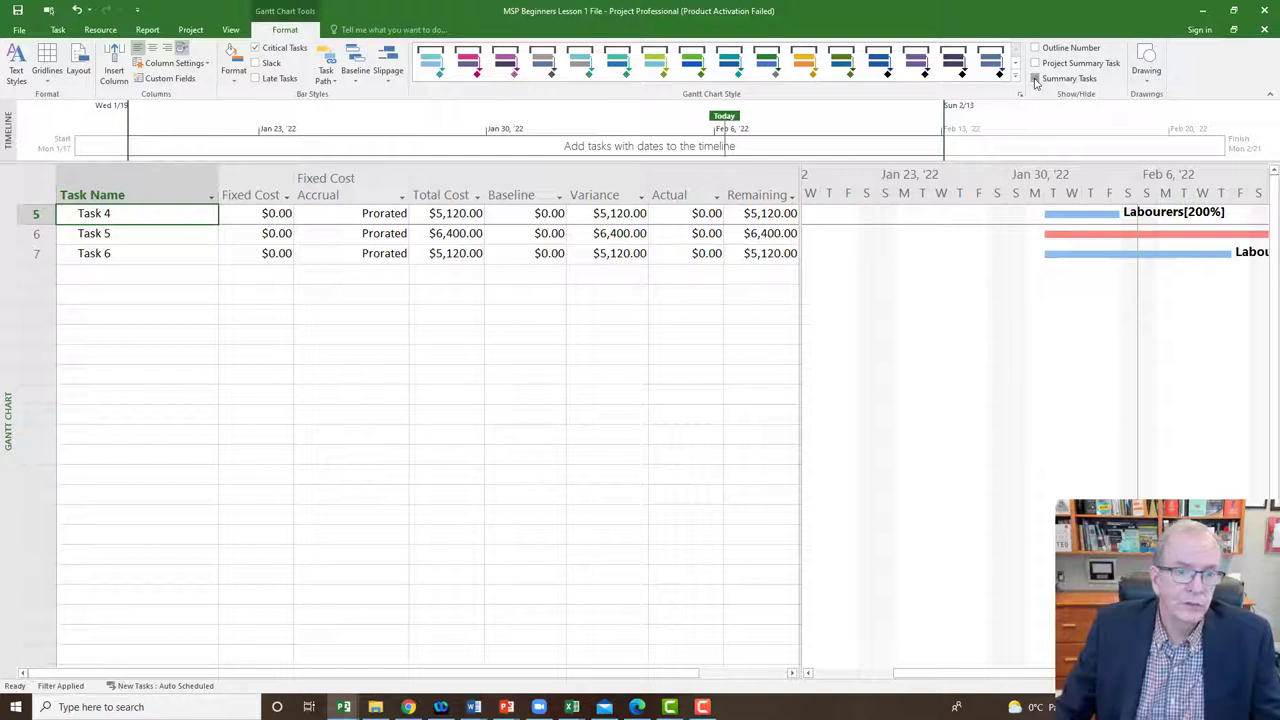
left_click(1036, 80)
left_click(1036, 80)
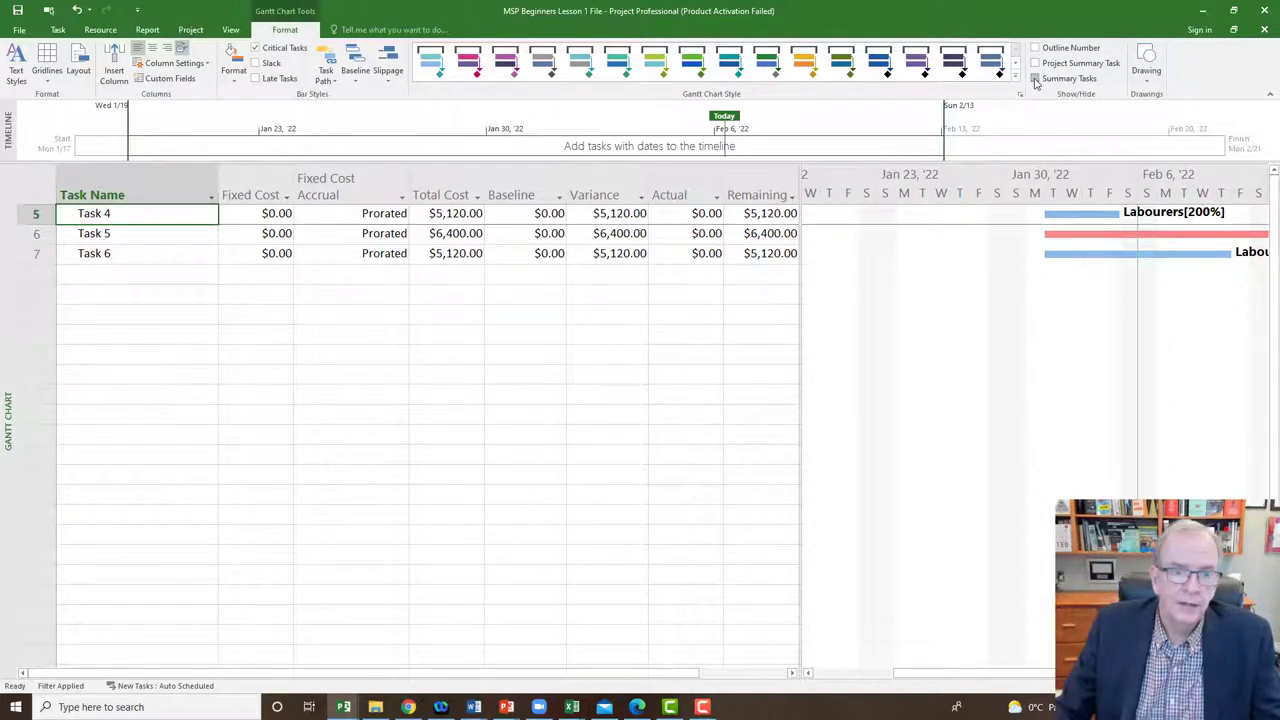
left_click(1036, 79)
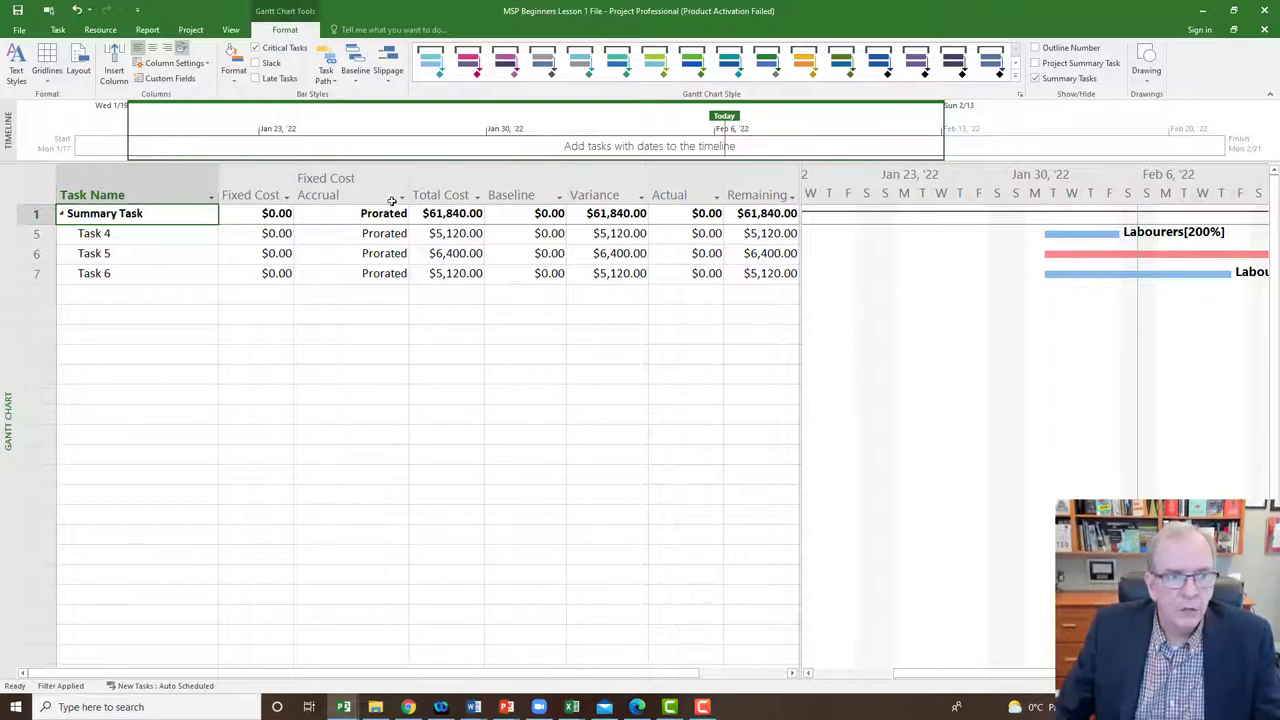
- Set the task sheet's filter back to No Filter to list all tasks
left_click(230, 30)
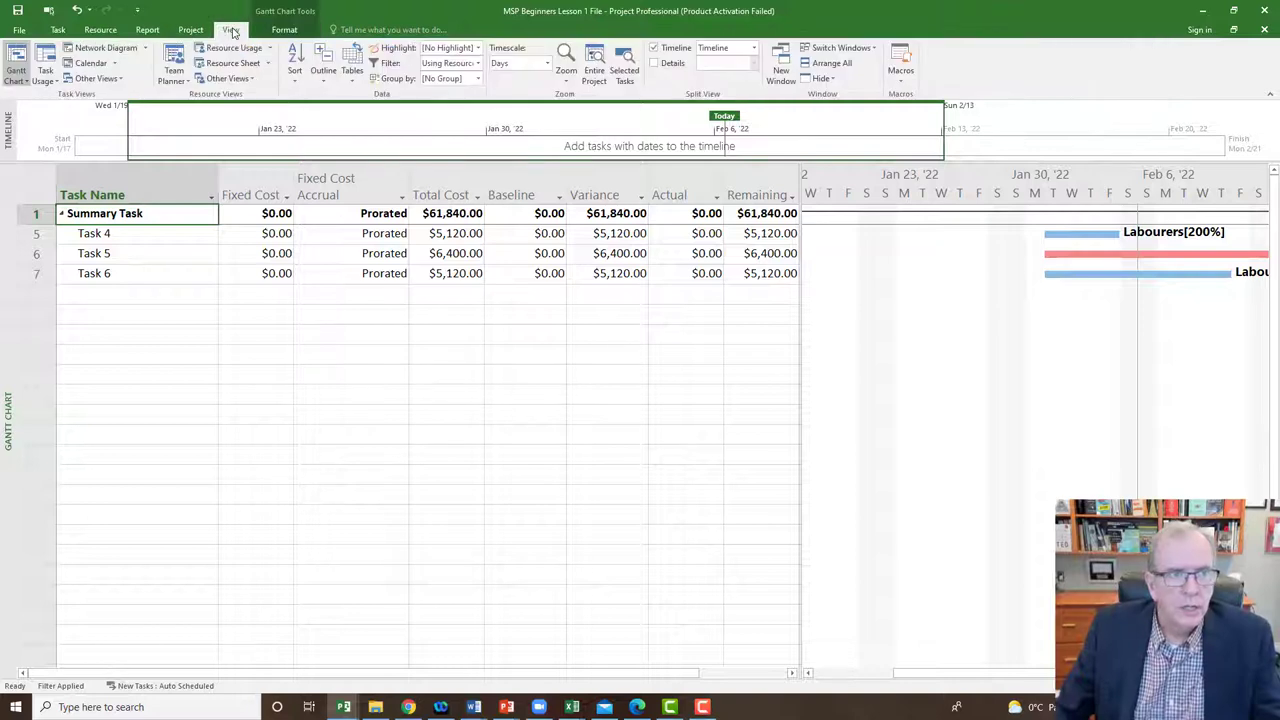
left_click(478, 63)
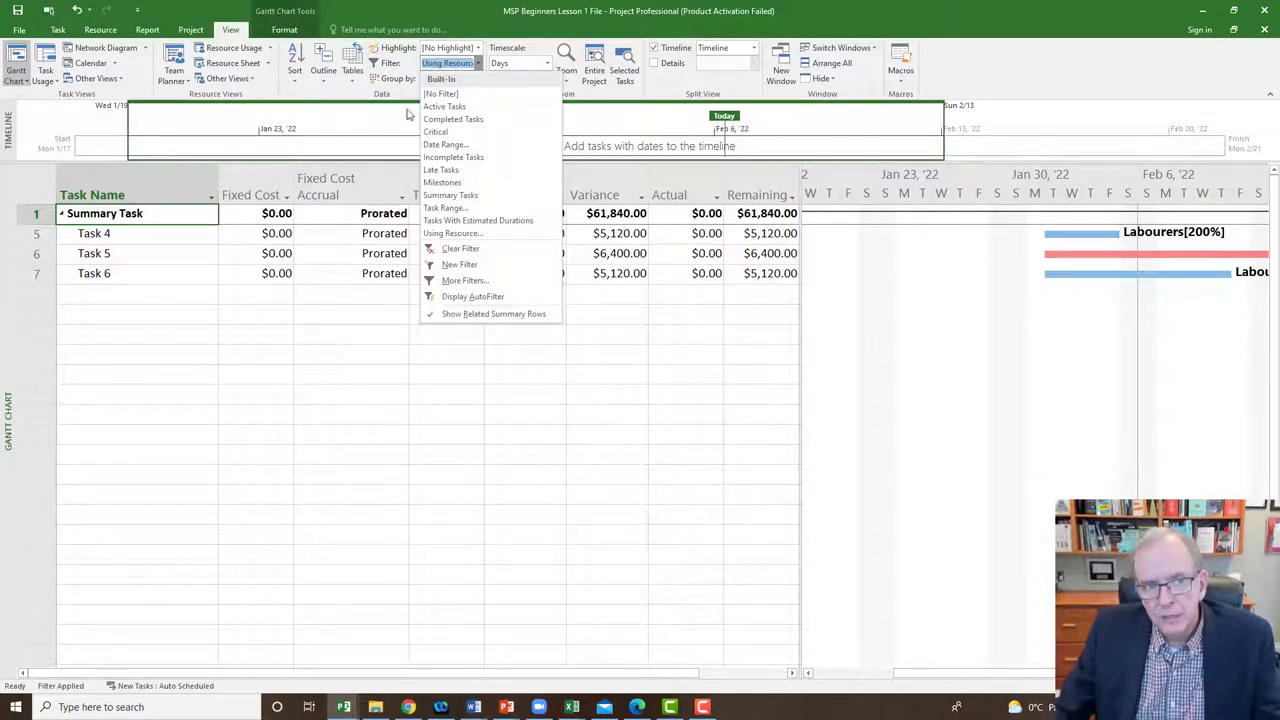
left_click(363, 348)
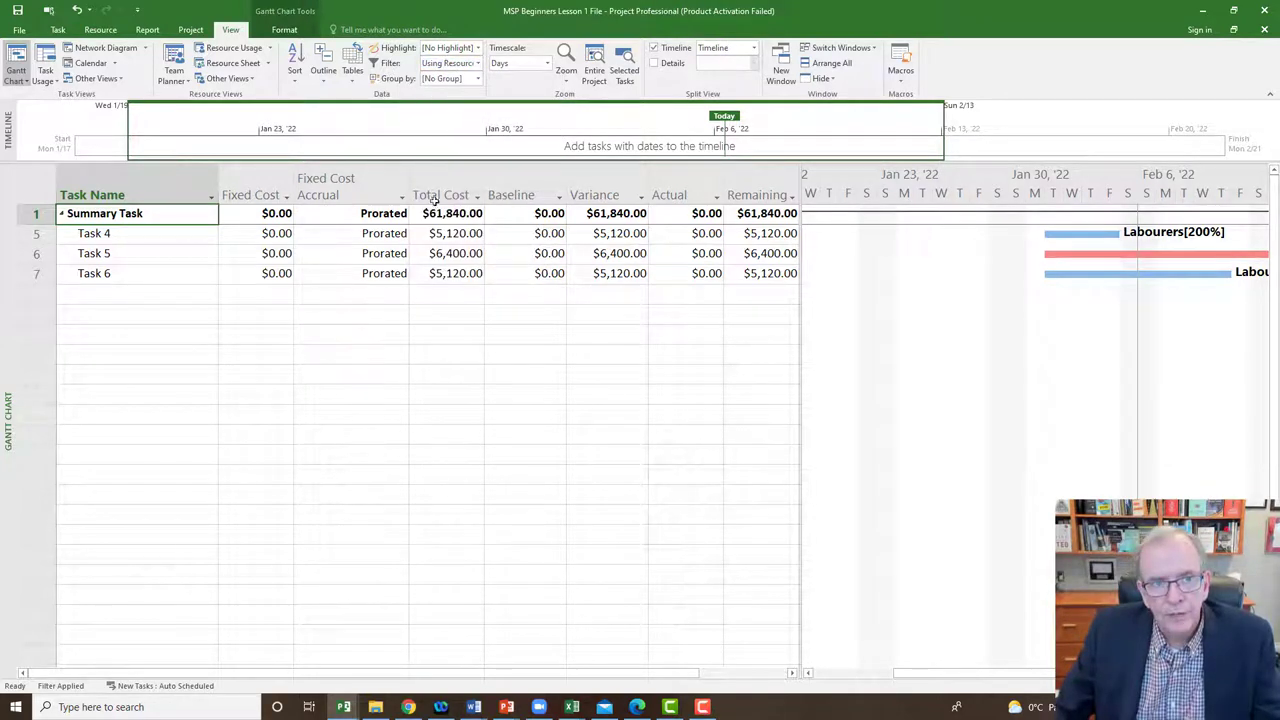
left_click(478, 63)
left_click(448, 92)
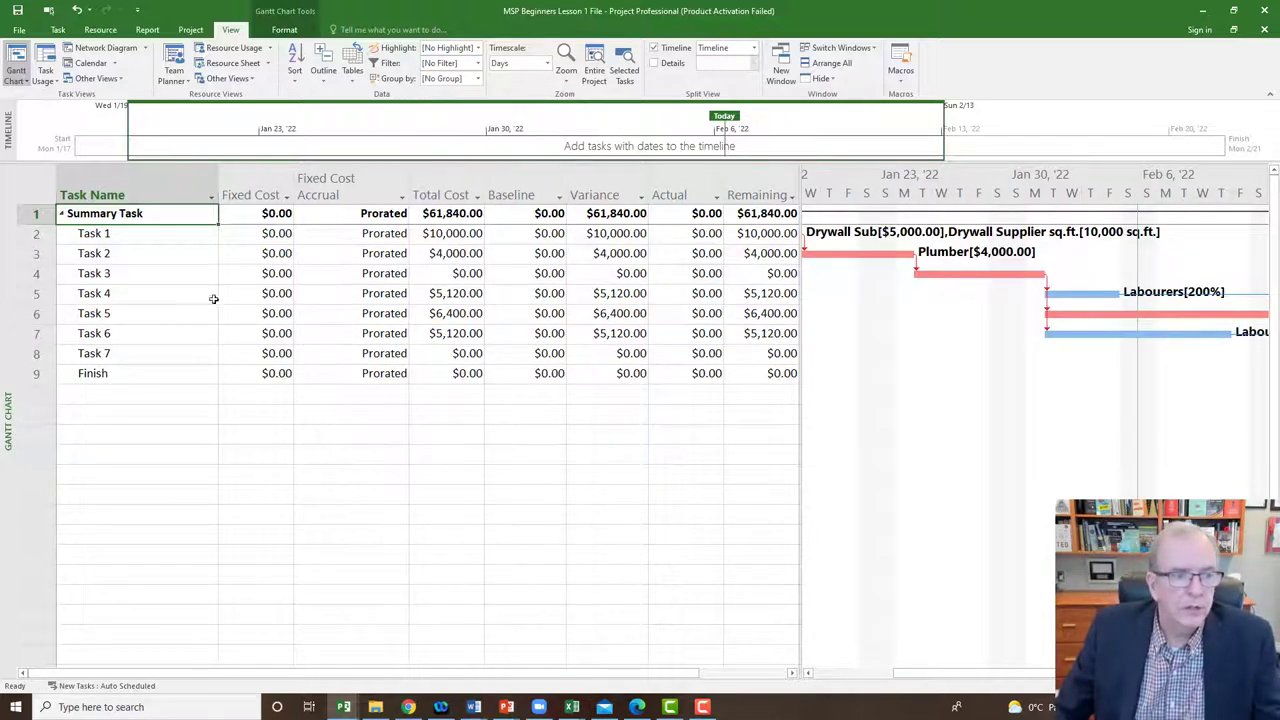
- Switch to the Resource Sheet and set the Labourers' maximum units to 400%
right_click(7, 313)
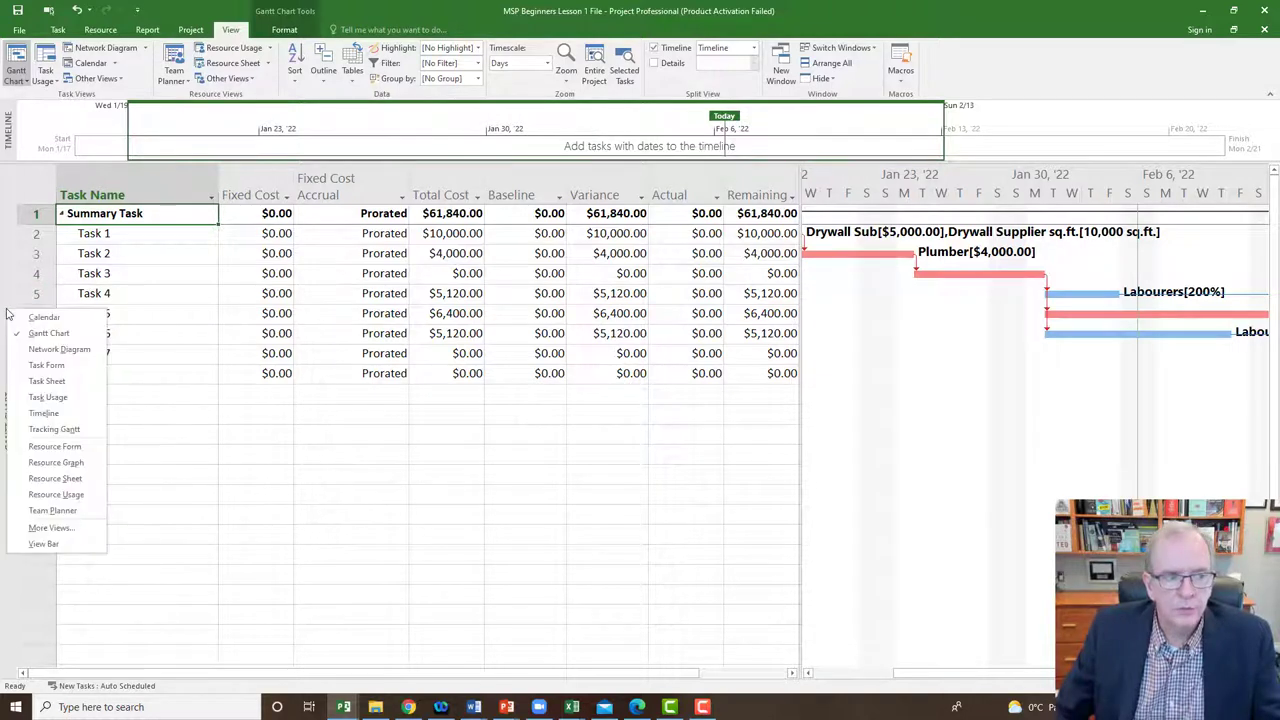
left_click(27, 482)
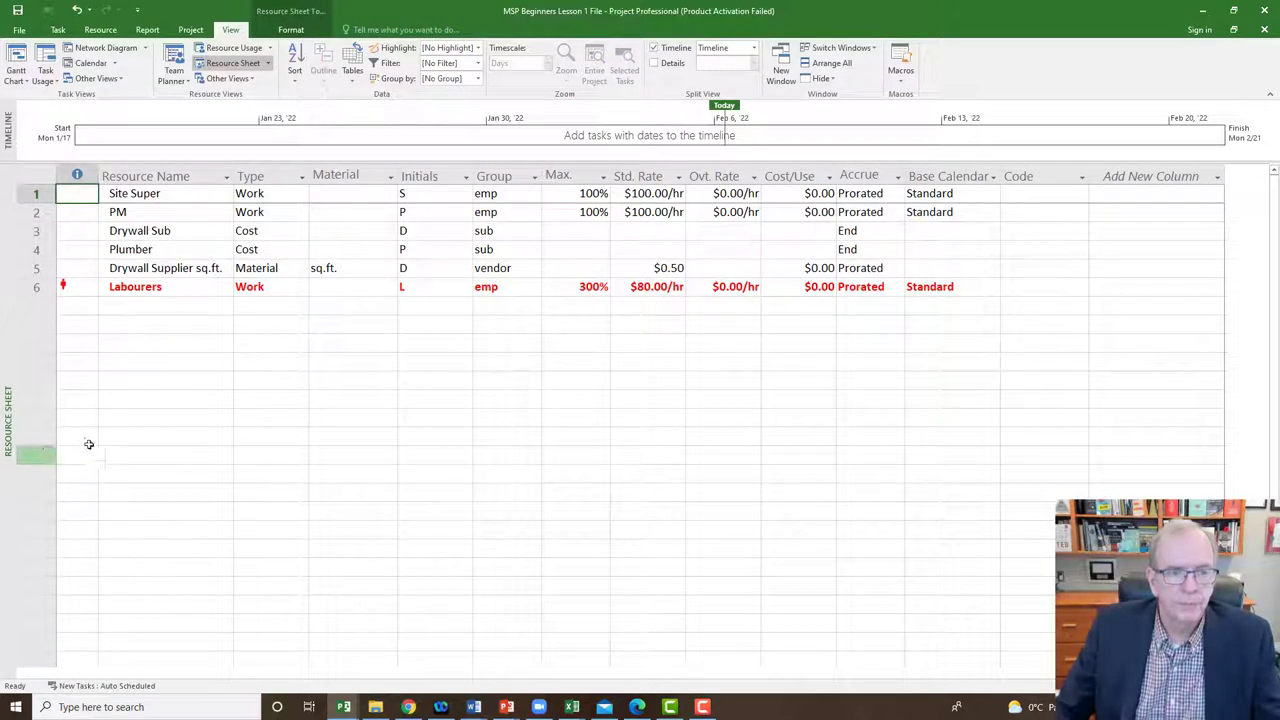
left_click(600, 287)
left_click(603, 284)
left_click(603, 284)
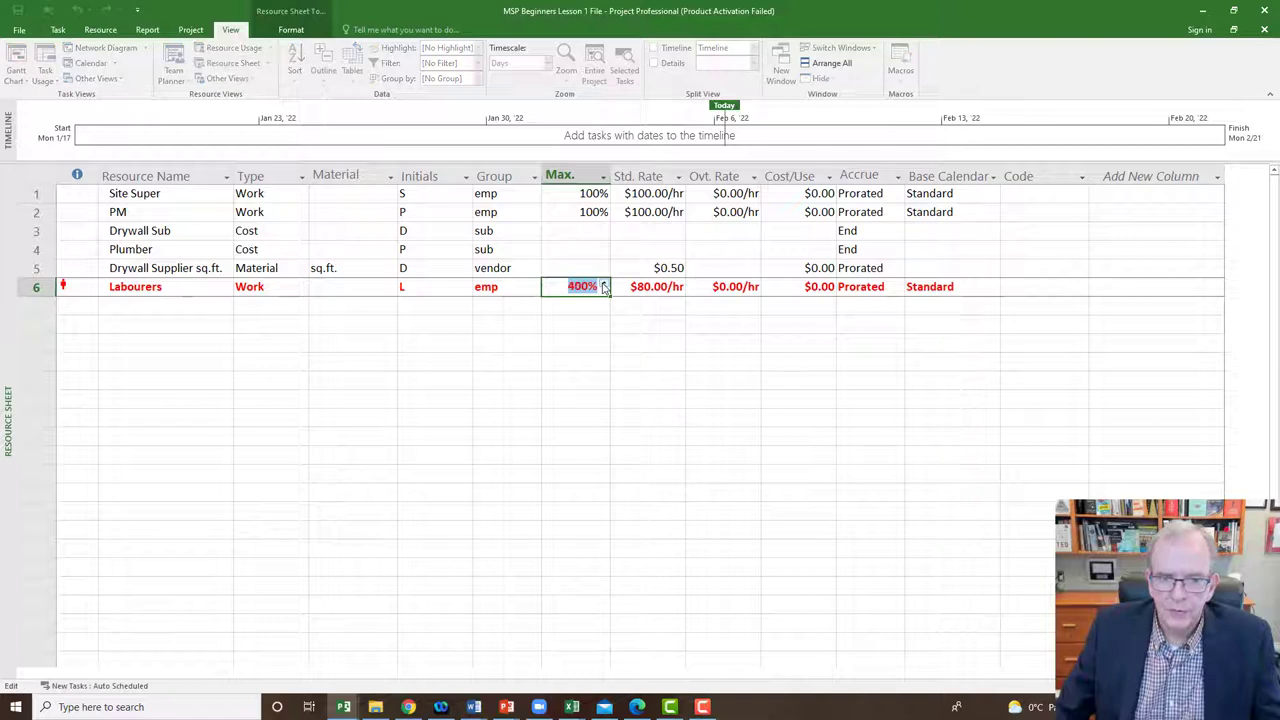
left_click(593, 308)
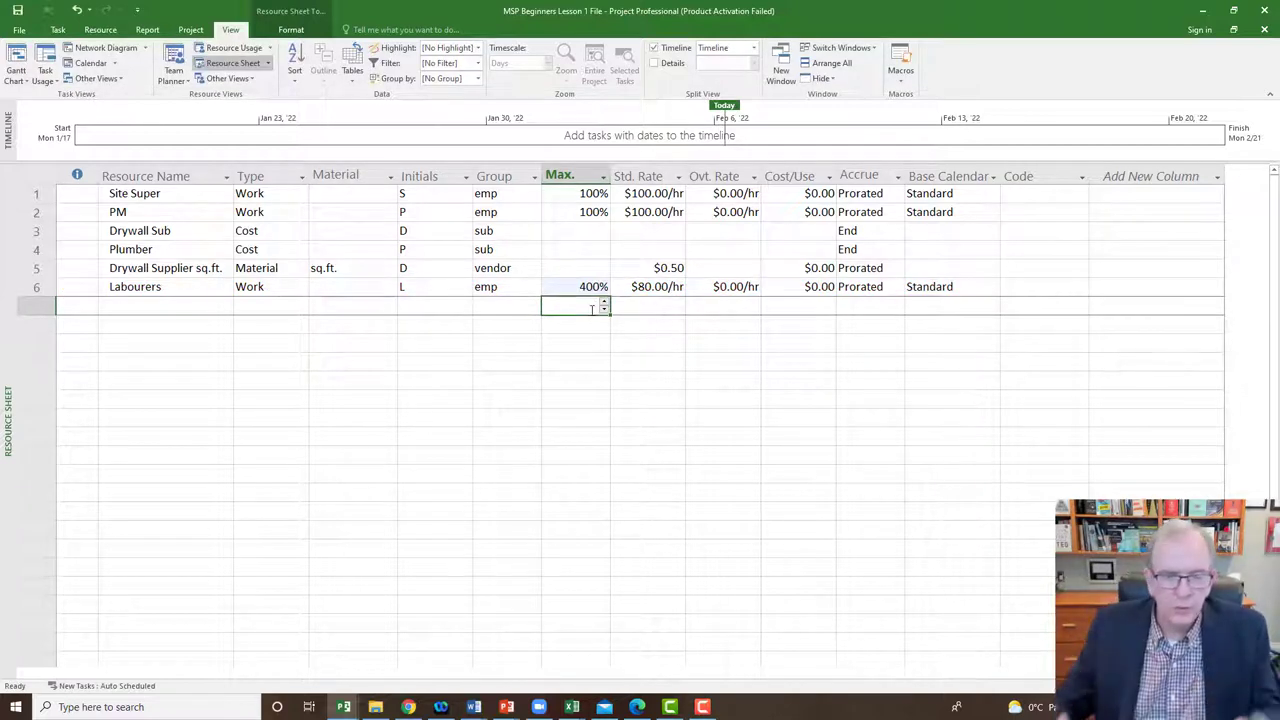
left_click(589, 345)
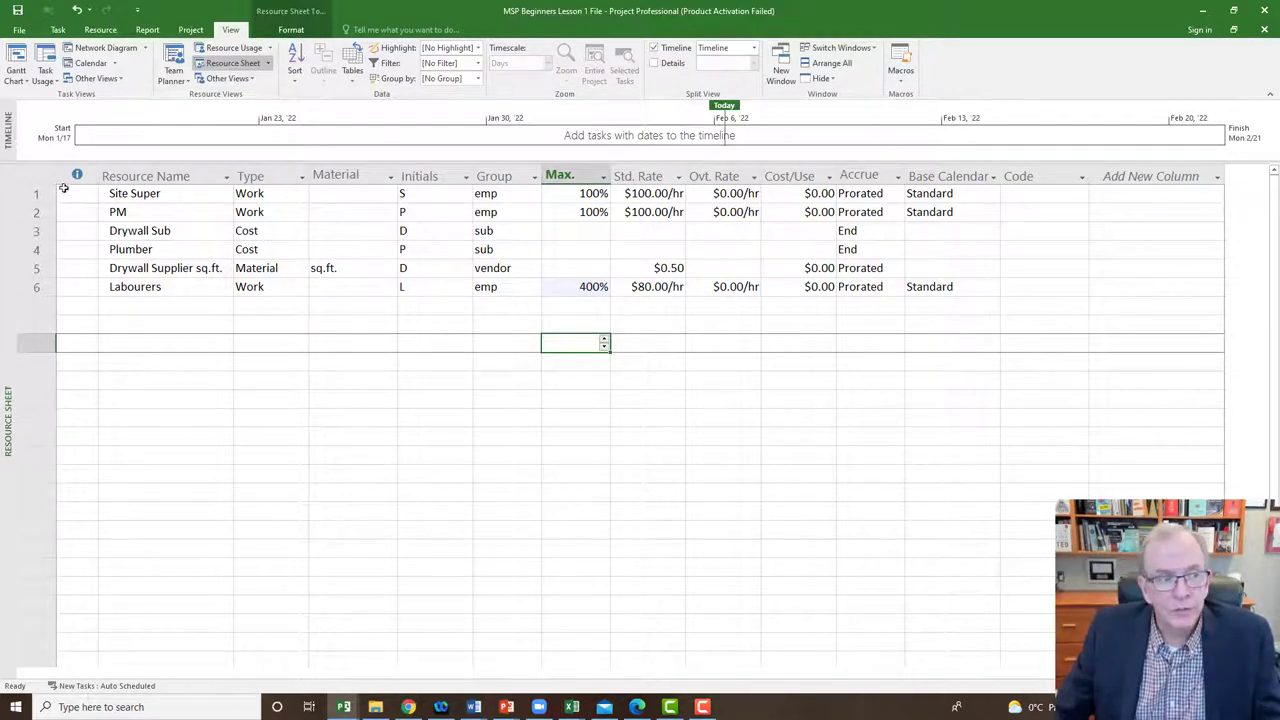
- Display the Cost table in the Resource Sheet and review the cost of each resource and the Baseline Cost column
left_click(34, 175)
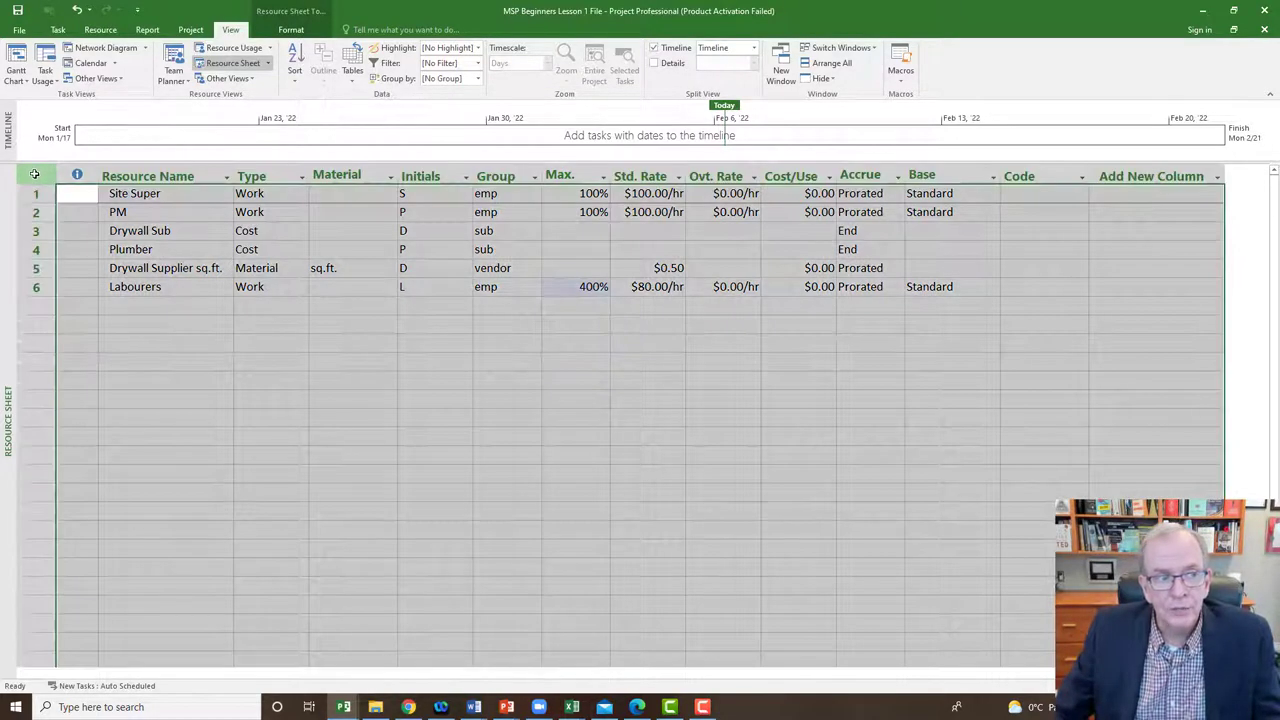
right_click(34, 175)
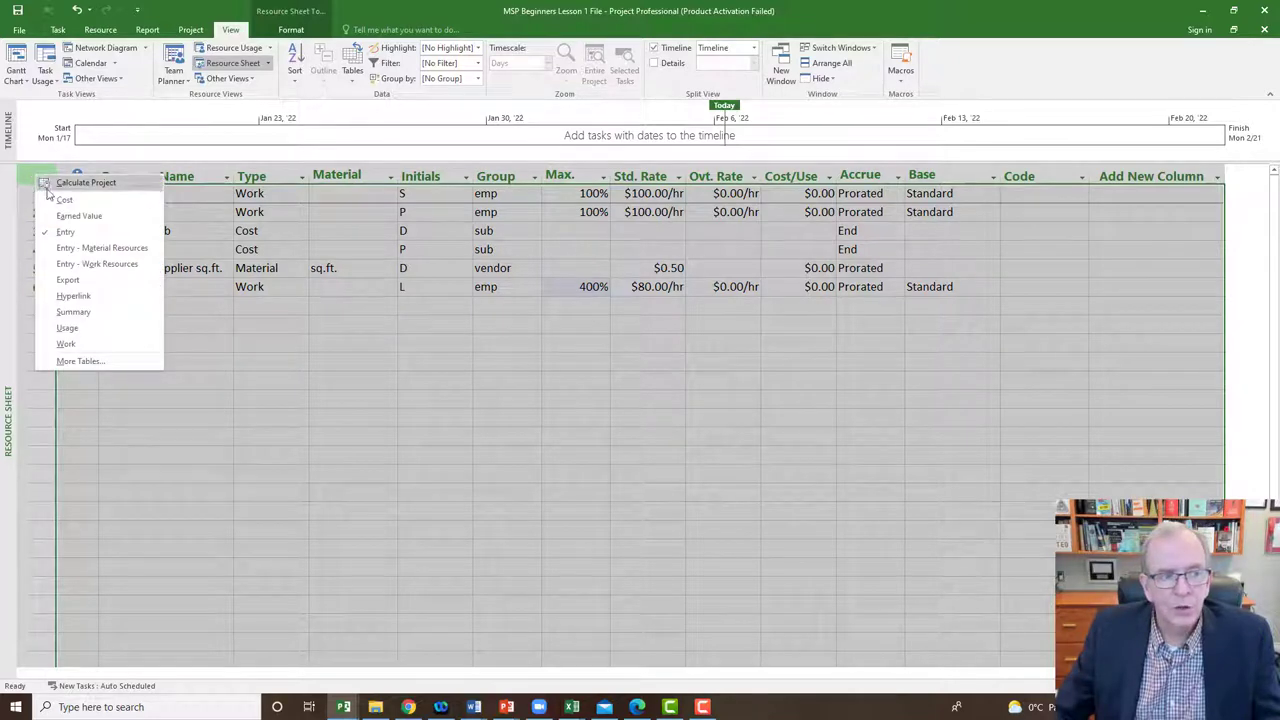
left_click(62, 200)
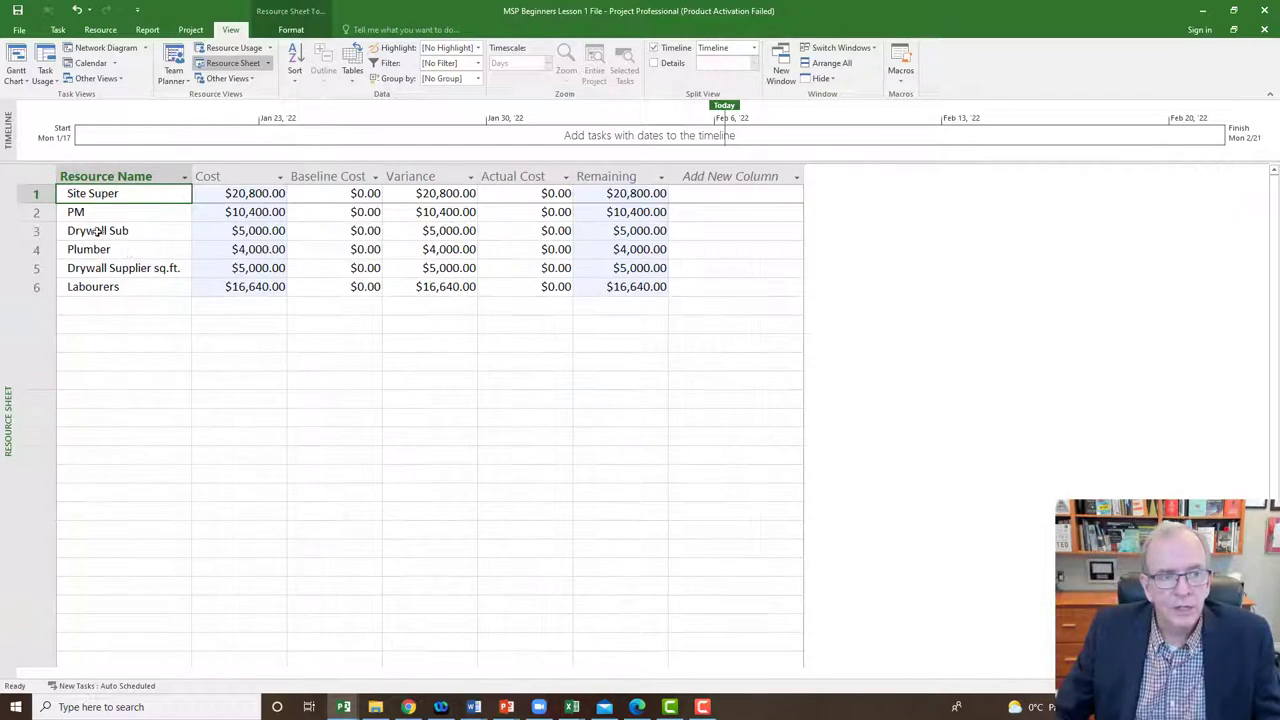
left_click(248, 210)
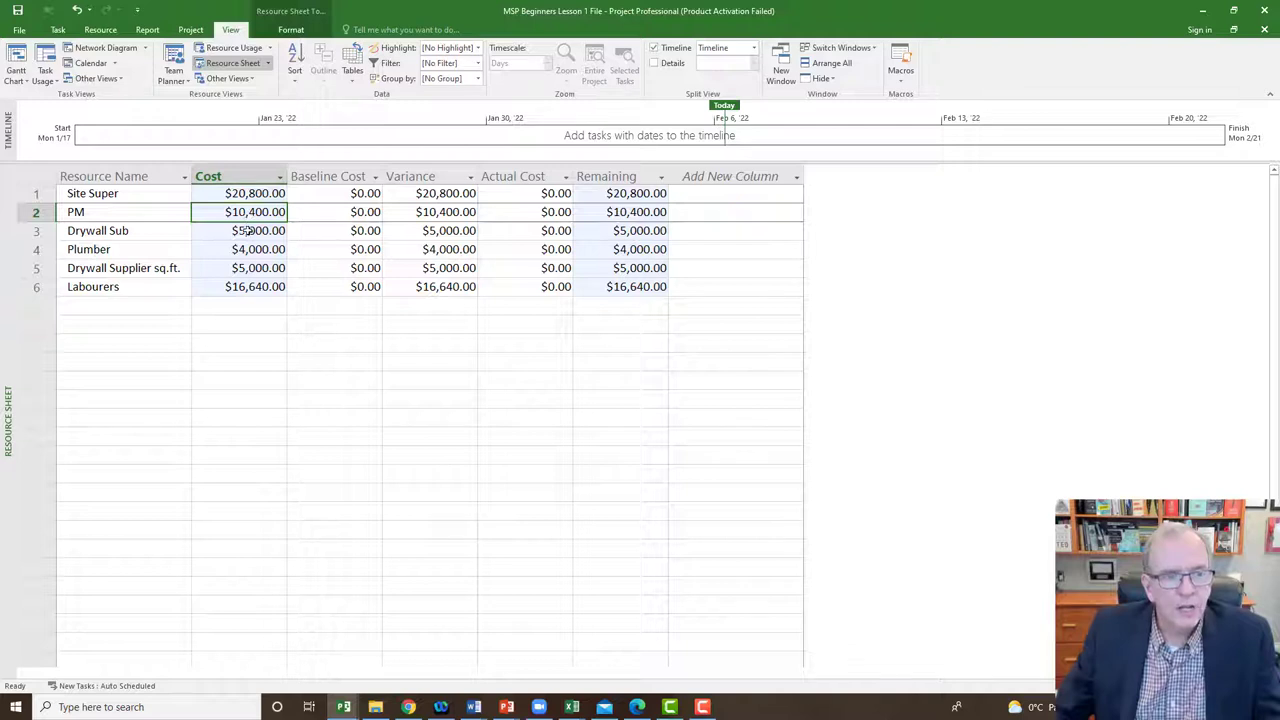
left_click(249, 230)
left_click(251, 248)
left_click(260, 268)
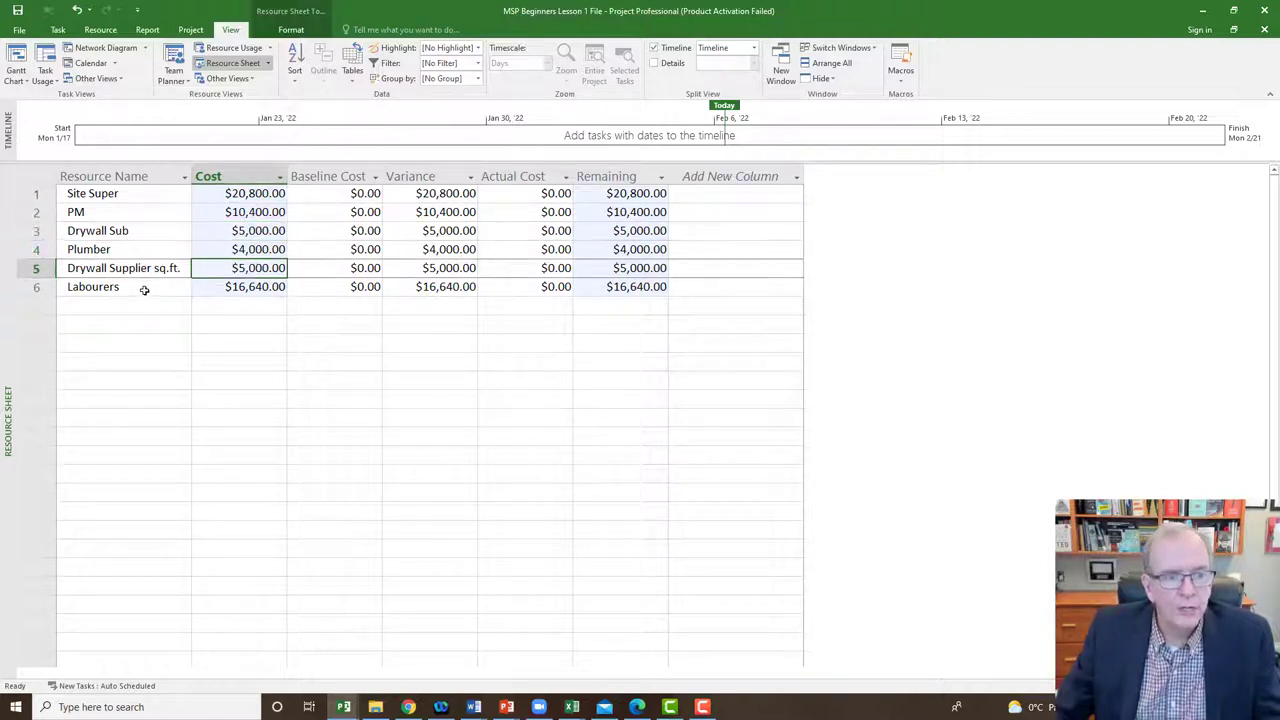
left_click(250, 287)
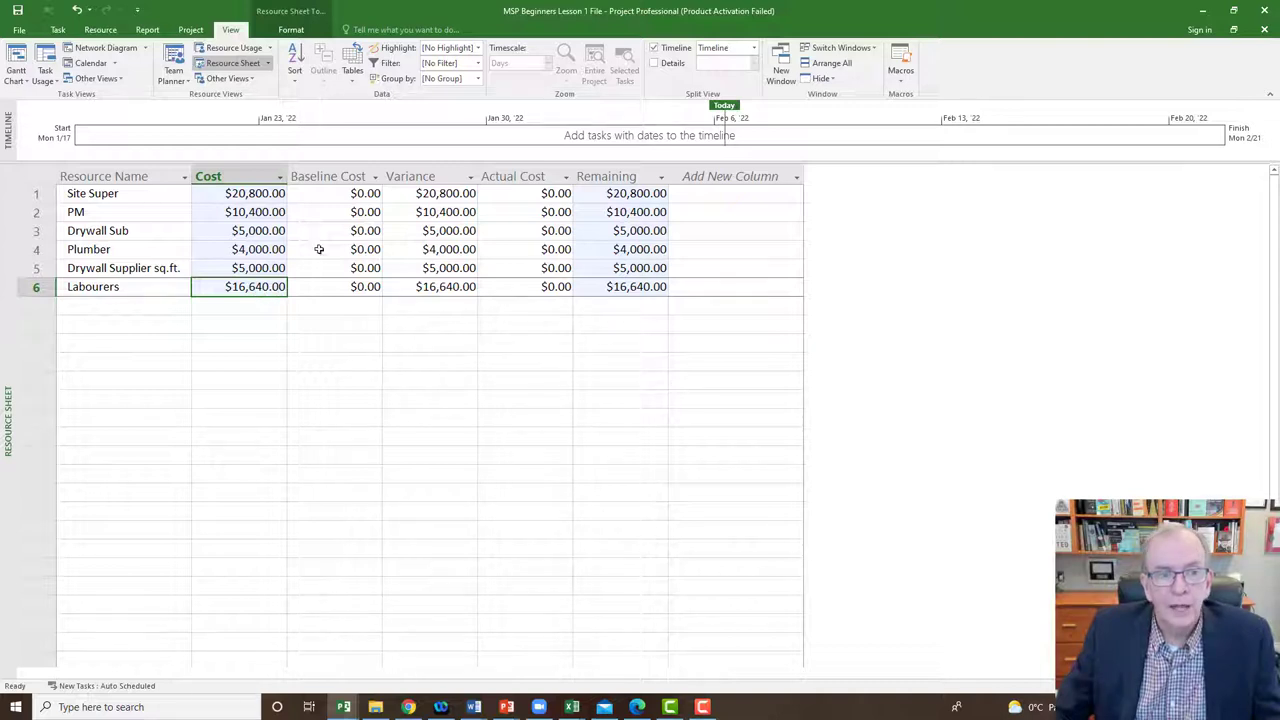
left_click(337, 176)
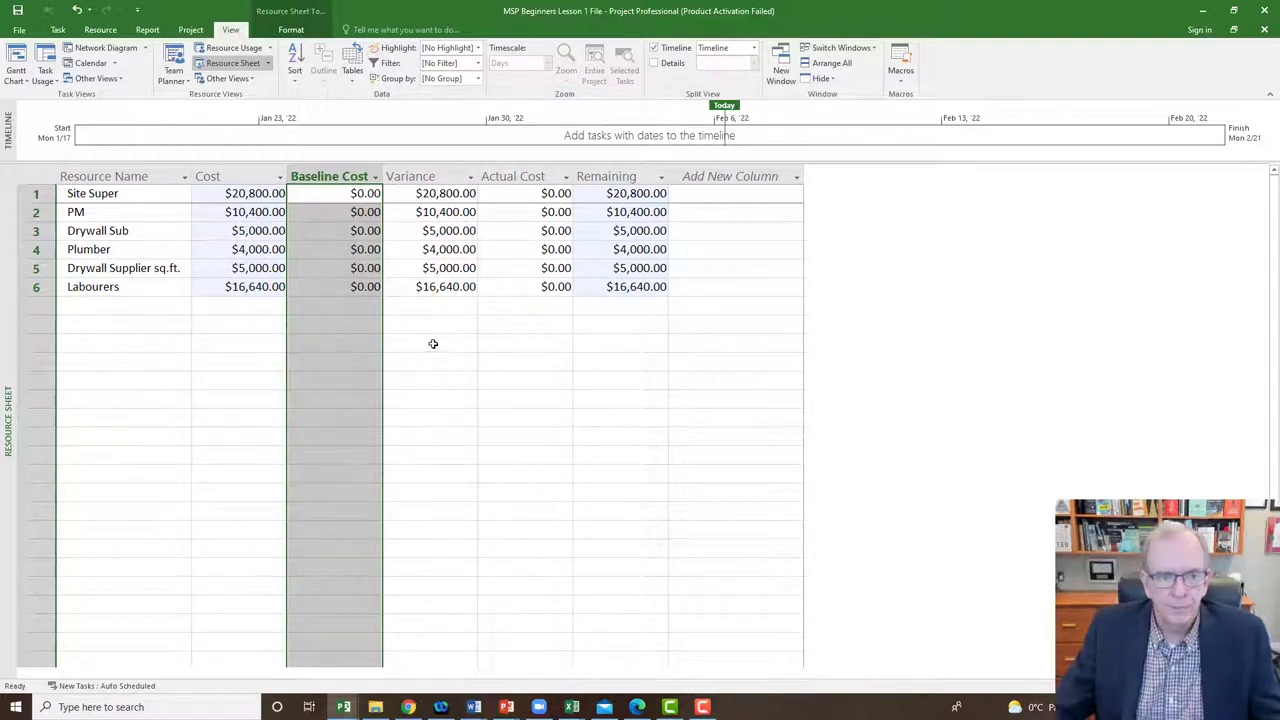
left_click(431, 343)
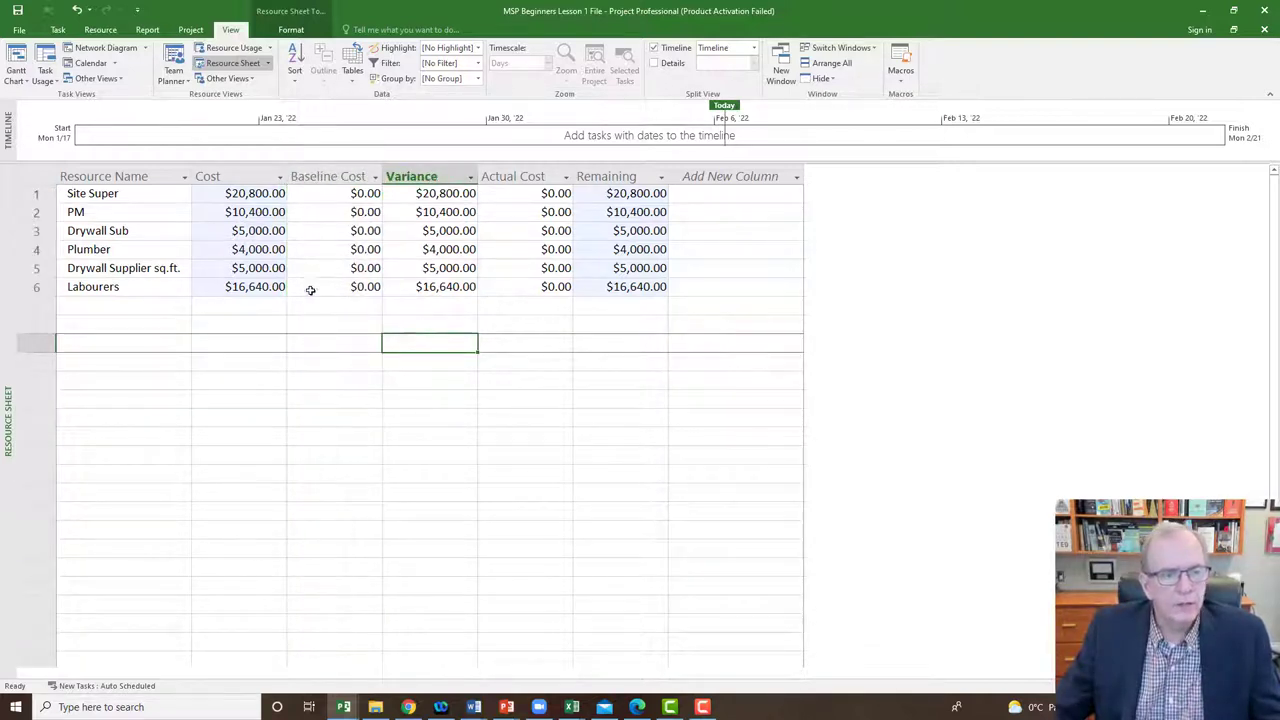
- Return to the Gantt Chart view and switch its task sheet to the Entry table
right_click(8, 295)
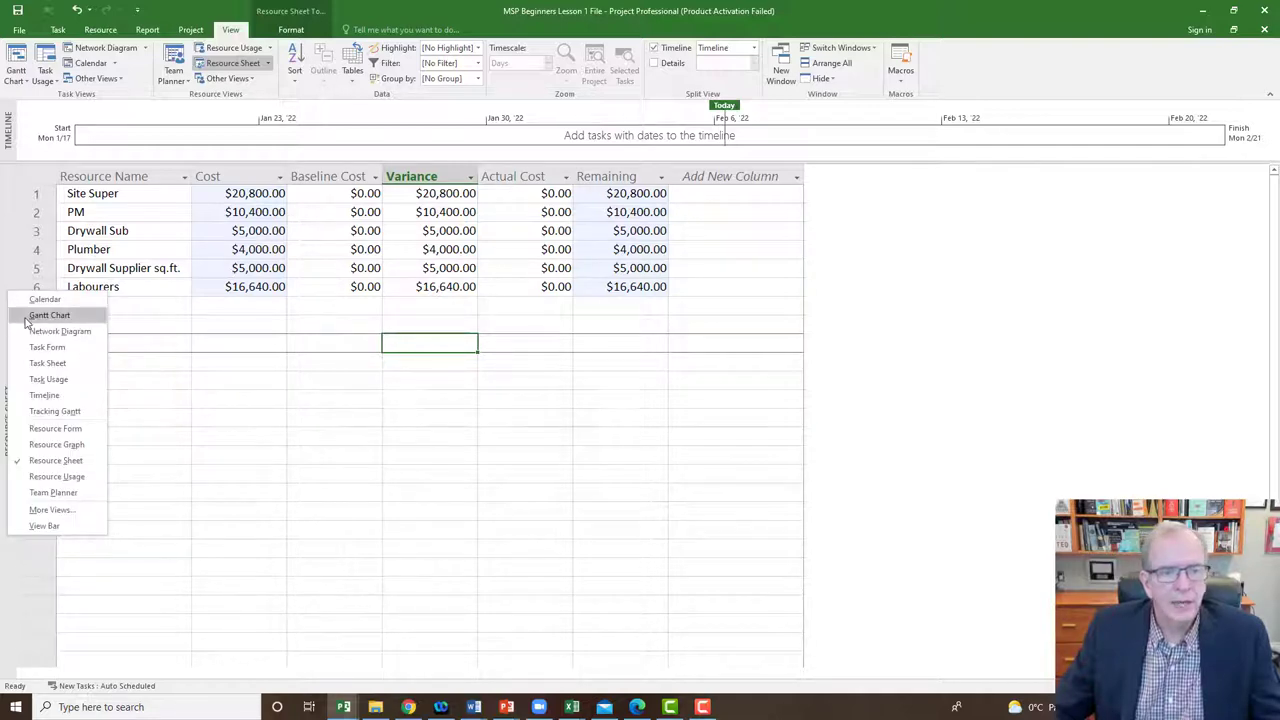
left_click(27, 316)
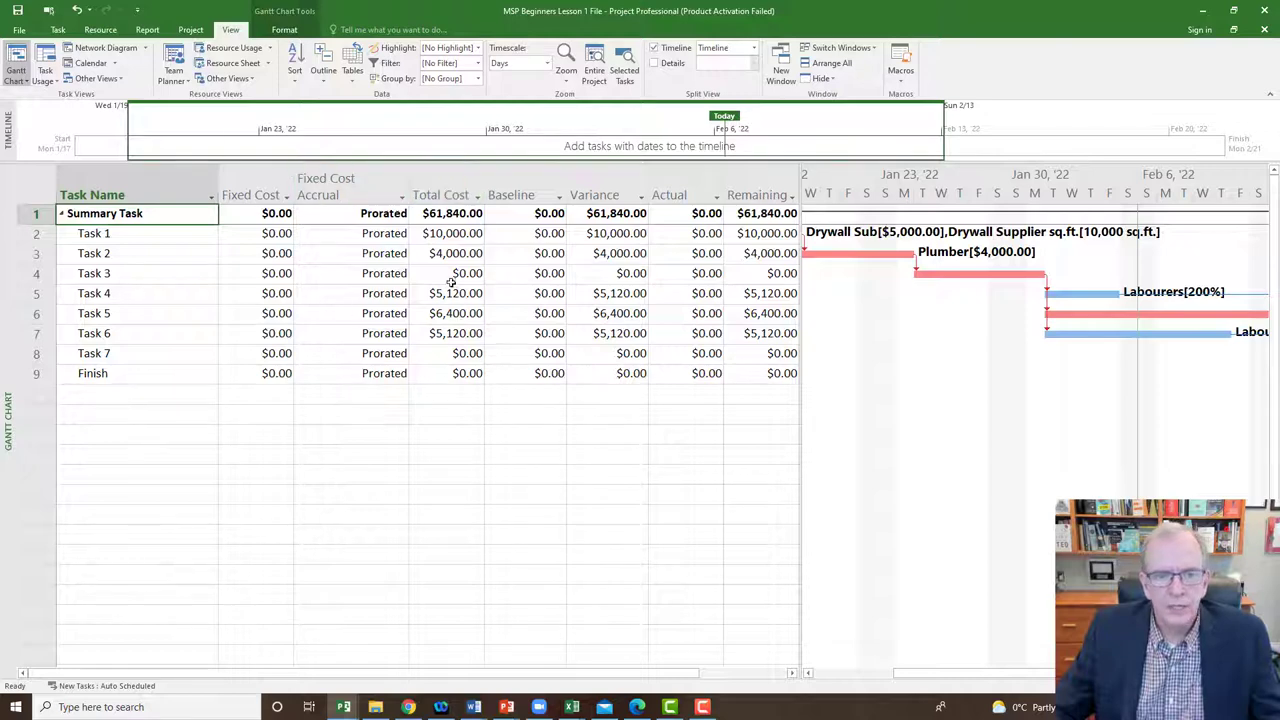
left_click(45, 180)
right_click(45, 180)
left_click(63, 235)
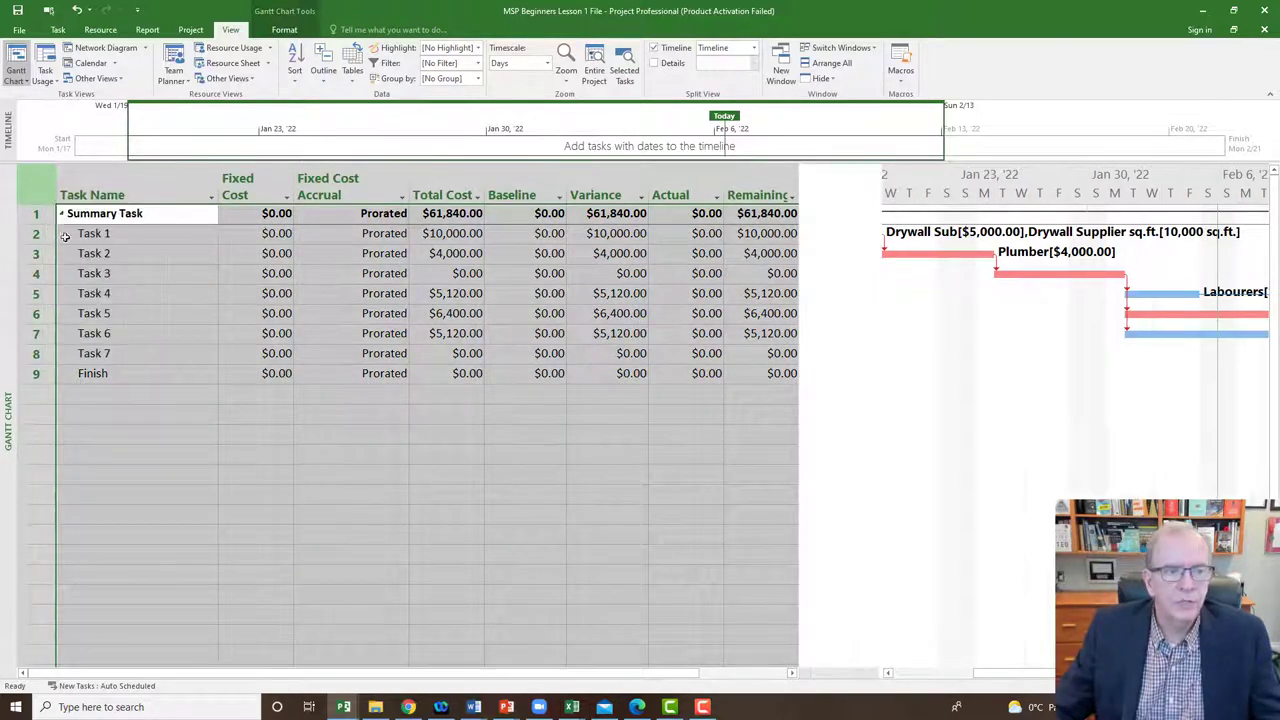